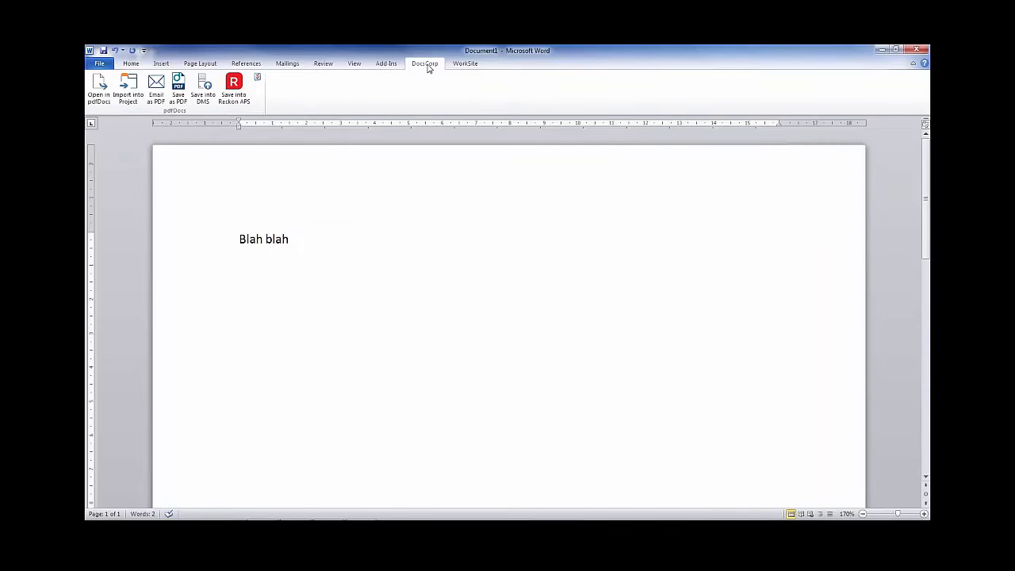
Print the Word document to the DocsCorp PDF Printer and maximize the pdfDocs window that receives it.
click(100, 63)
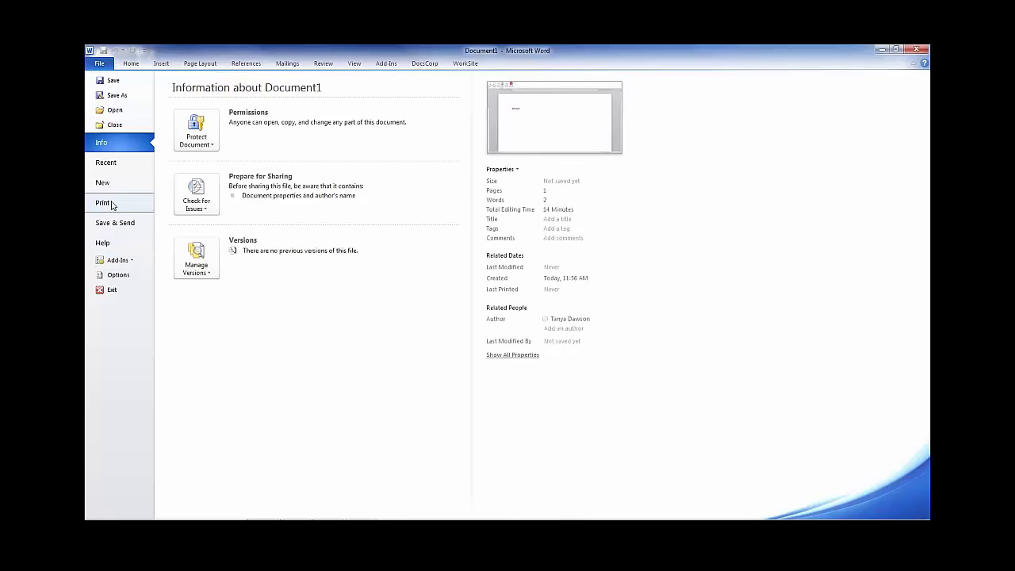
click(109, 205)
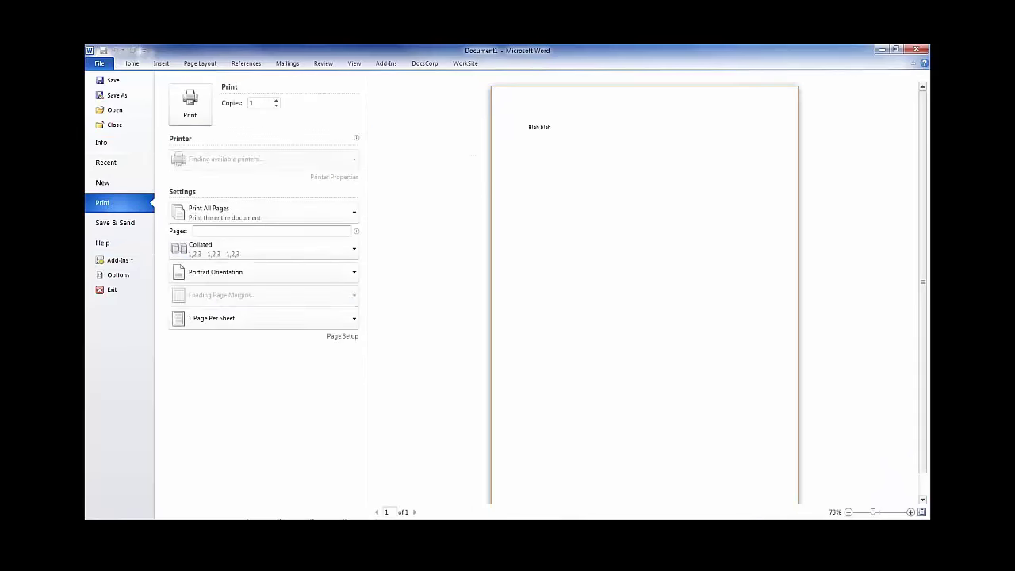
click(355, 161)
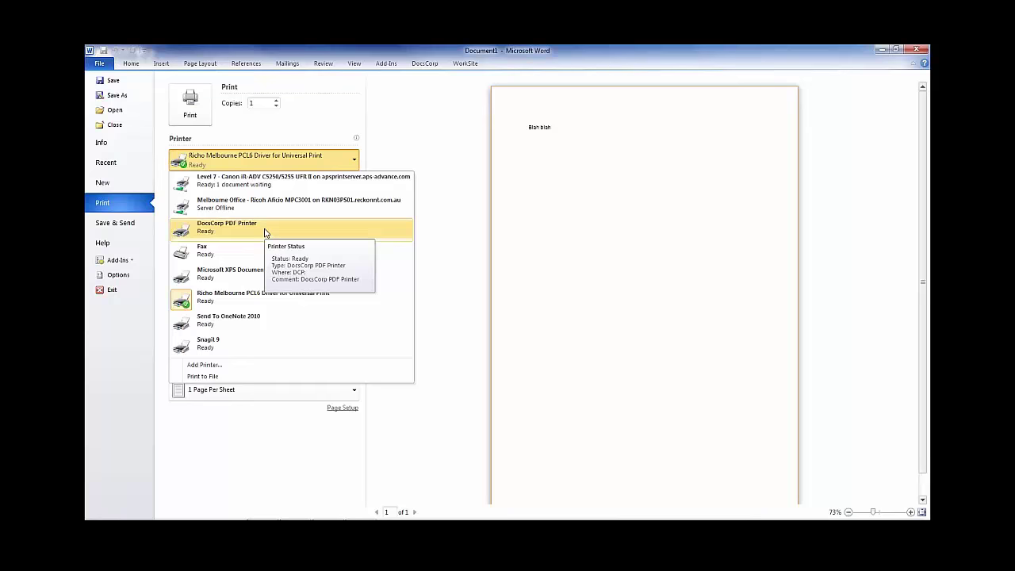
click(237, 229)
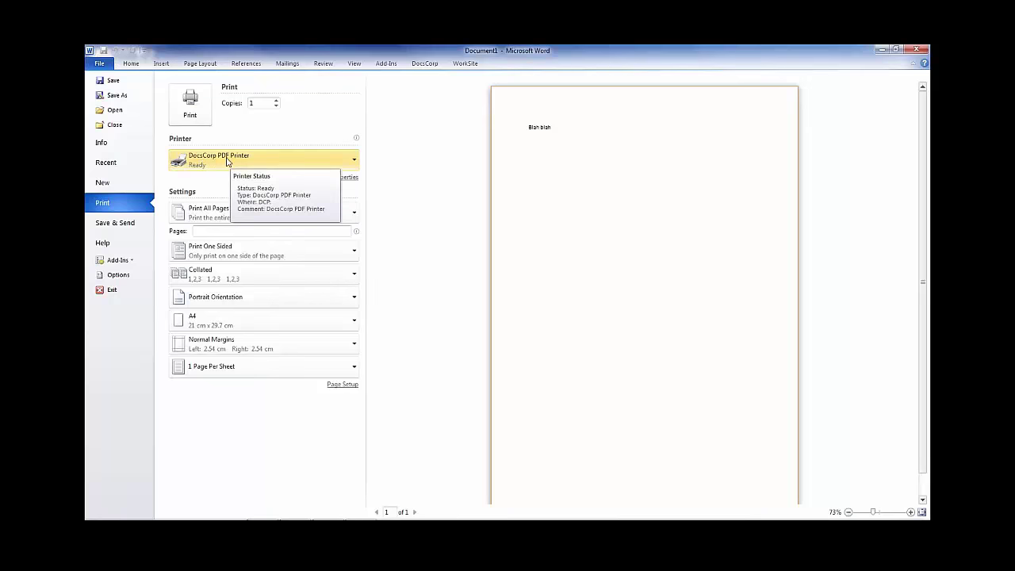
click(190, 103)
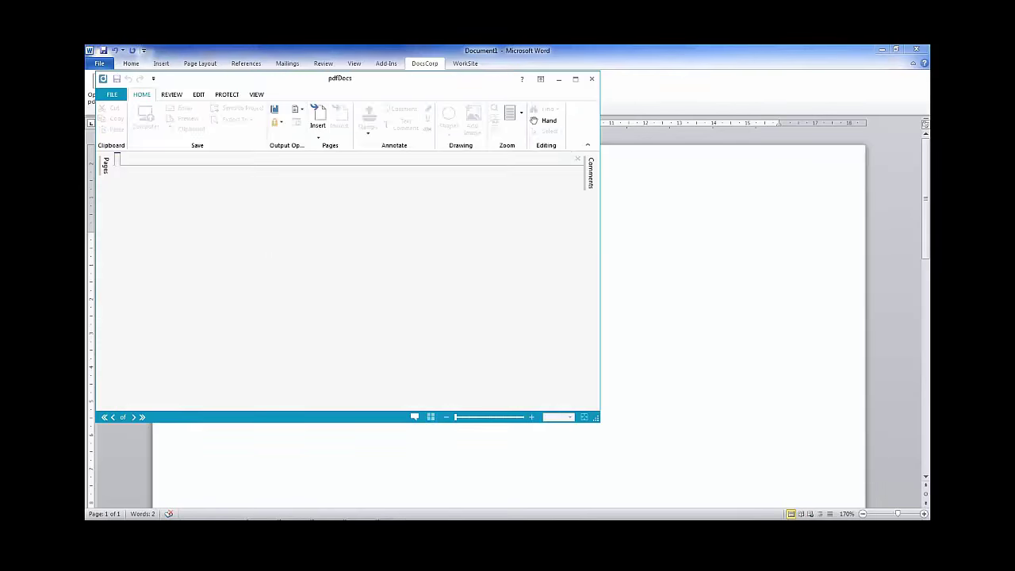
click(577, 81)
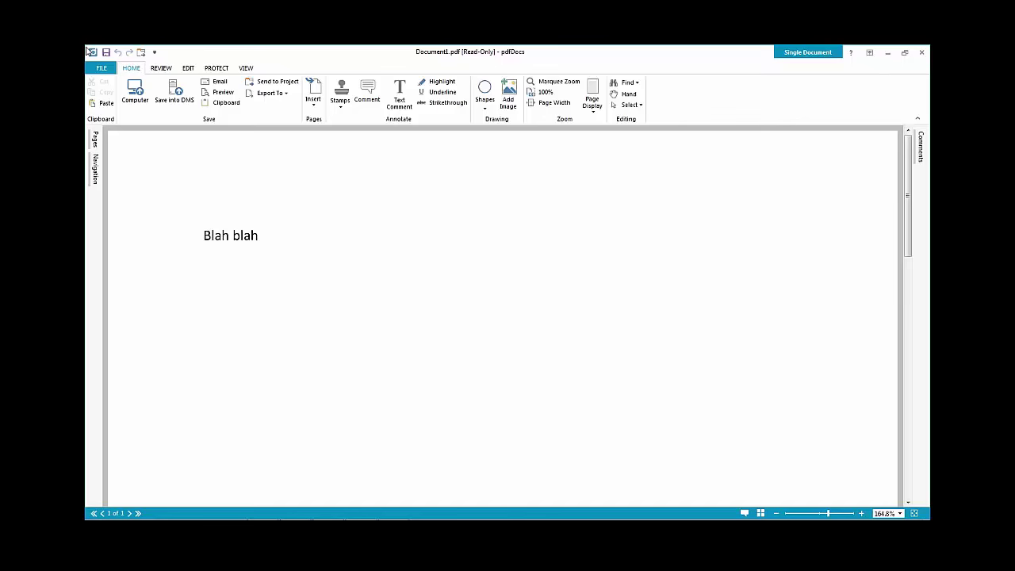
Close Document1.pdf and the Word document without saving either, and close Word to return to the desktop.
click(921, 52)
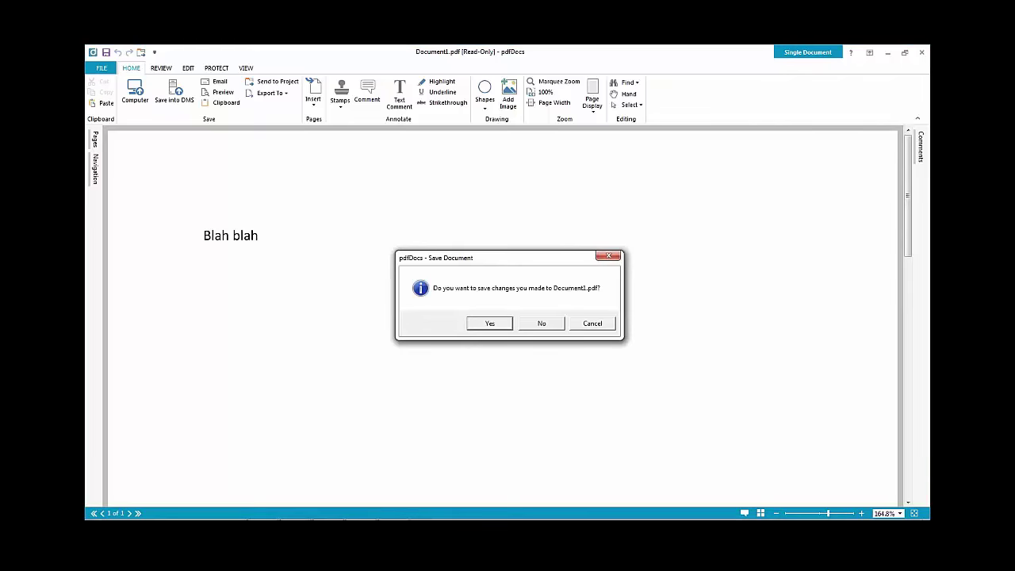
click(541, 323)
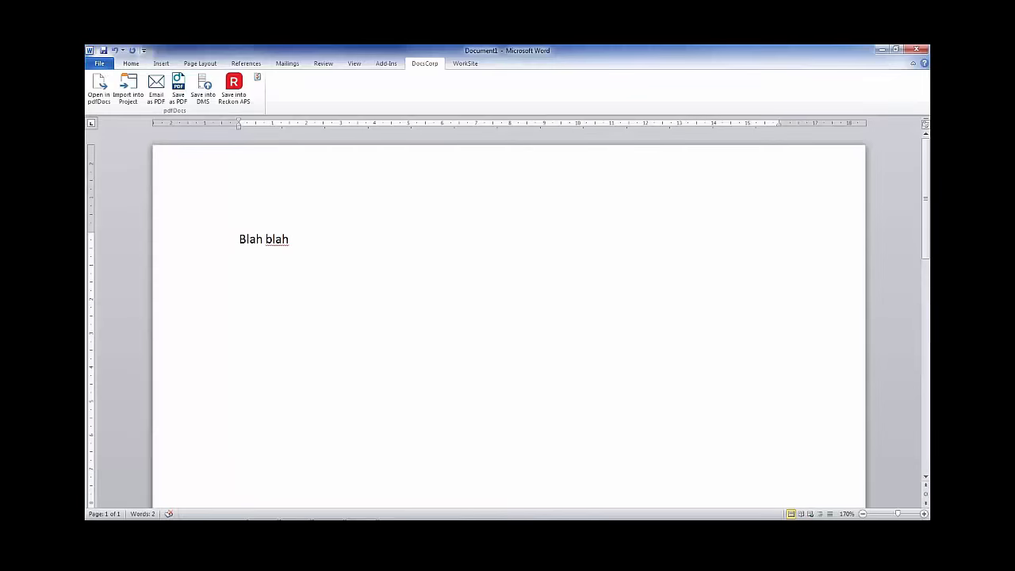
click(917, 49)
click(547, 327)
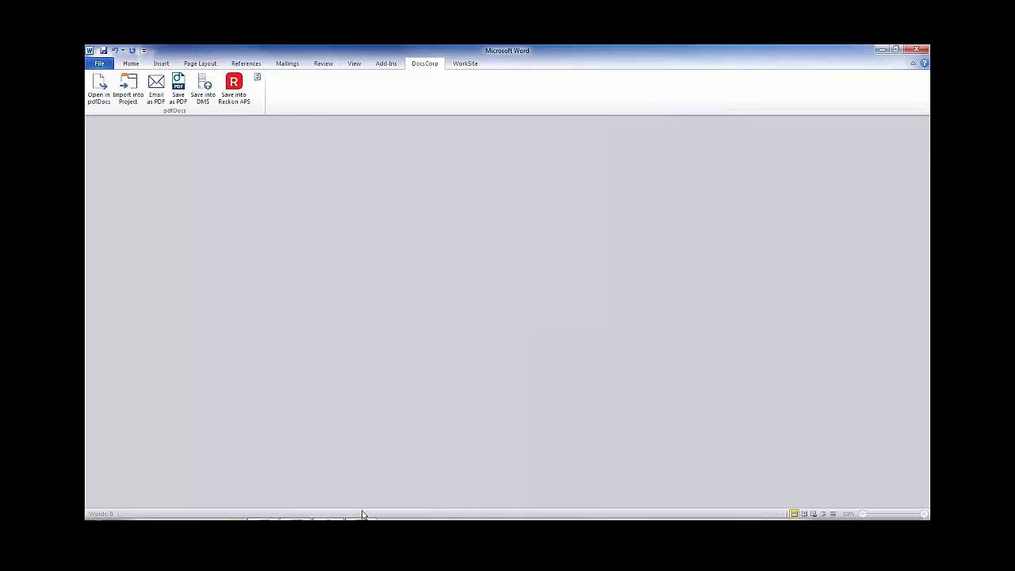
mouse_move(371, 516)
right_click(404, 514)
click(428, 460)
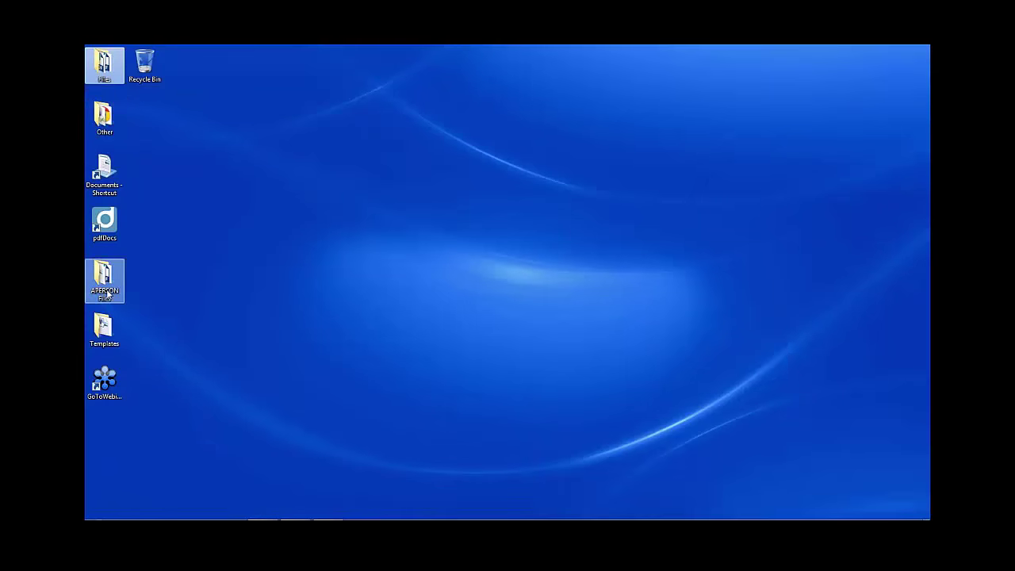
Open pdfDocs - Getting Started.pdf from the Files folder on the desktop.
double_click(105, 78)
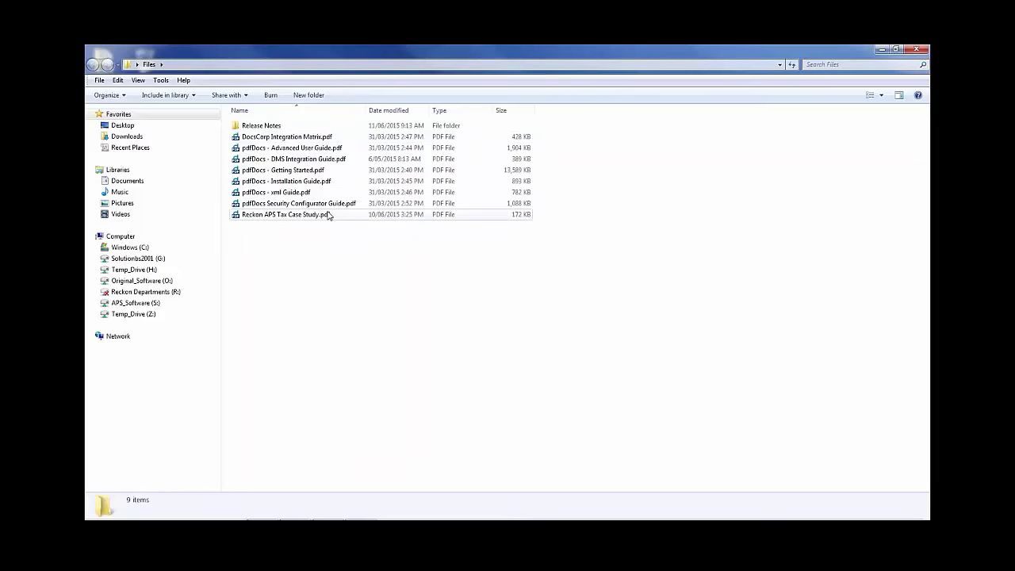
double_click(329, 175)
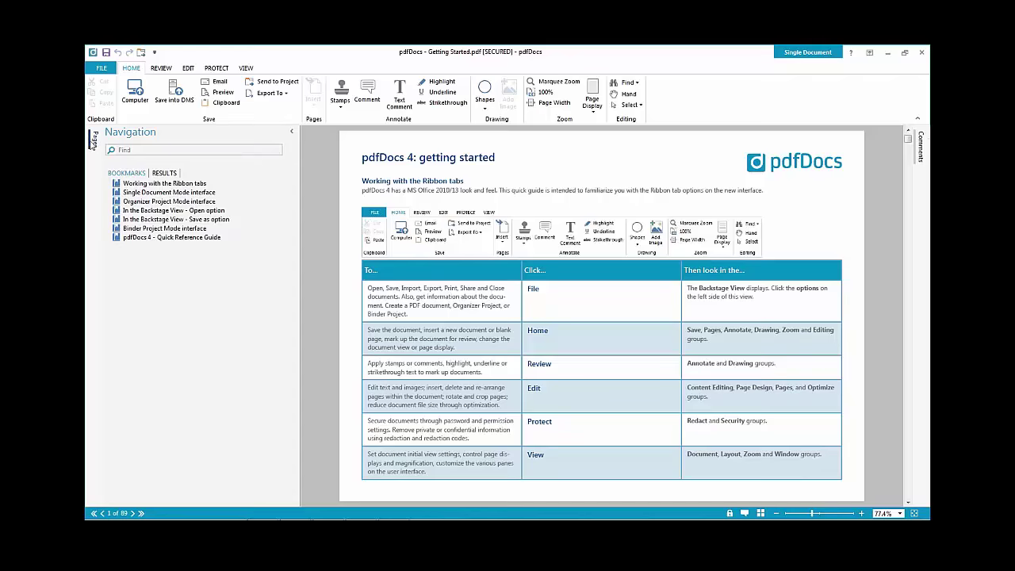
Keep the Pages pane open beside the Navigation pane, and briefly expand and collapse the Comments pane.
click(99, 142)
click(96, 141)
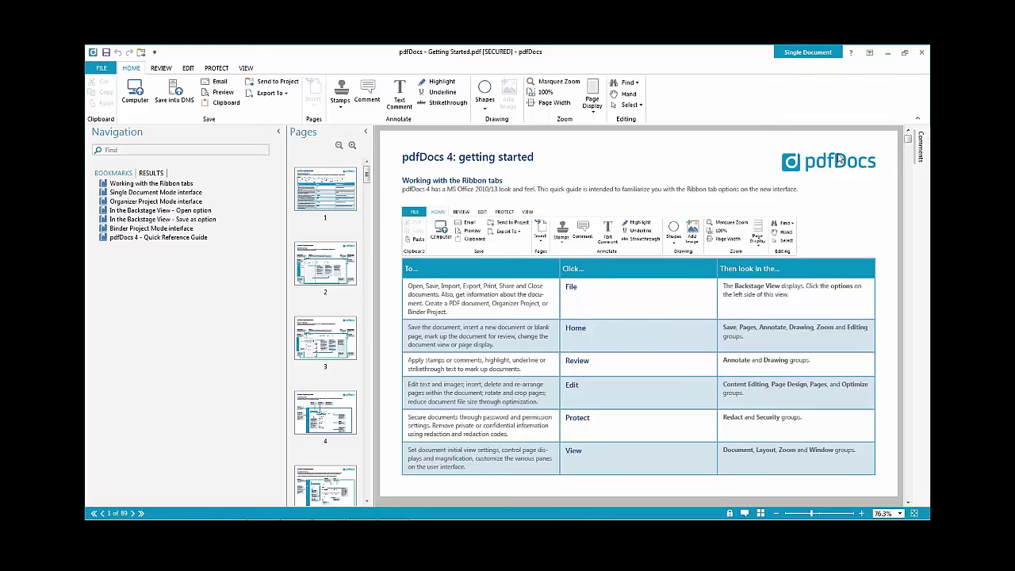
click(922, 146)
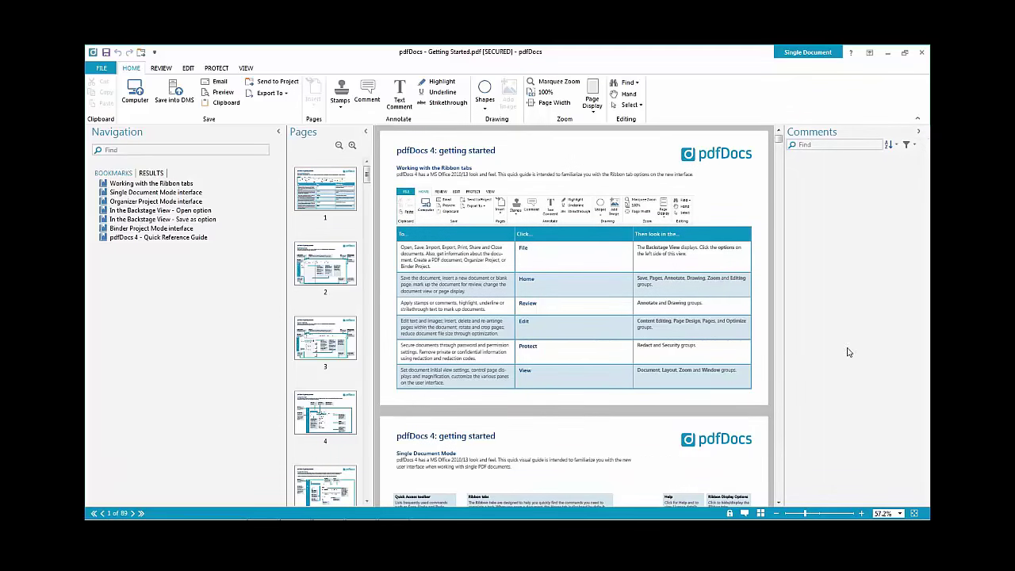
click(920, 135)
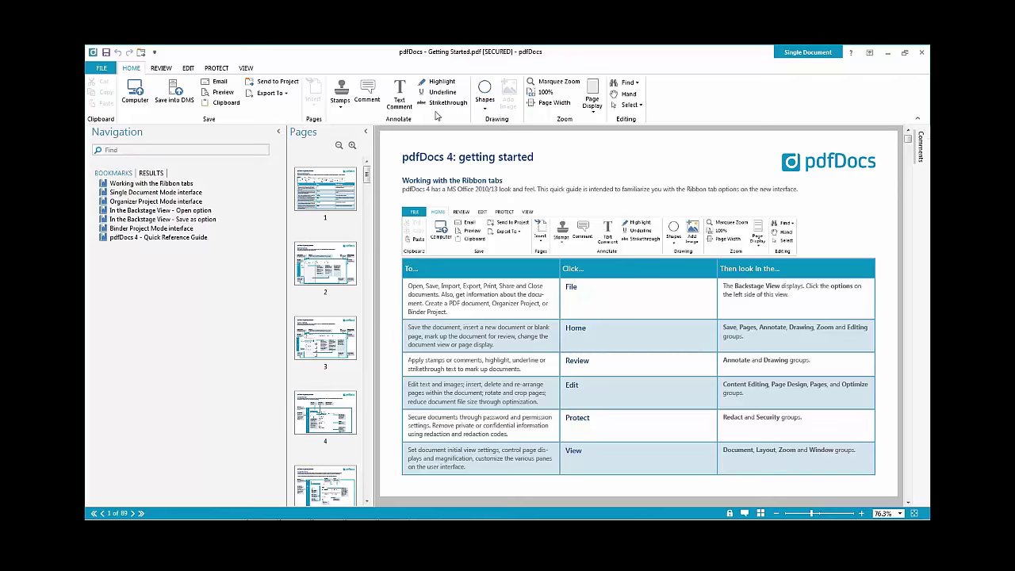
Look at the available stamp choices and the Quick Access Toolbar options for the Preview command.
click(341, 102)
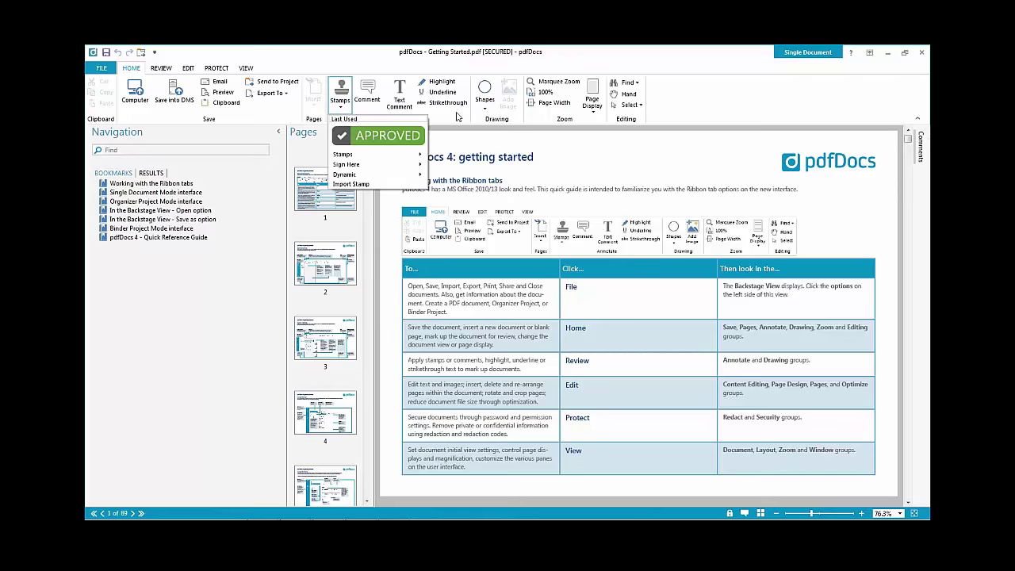
click(457, 117)
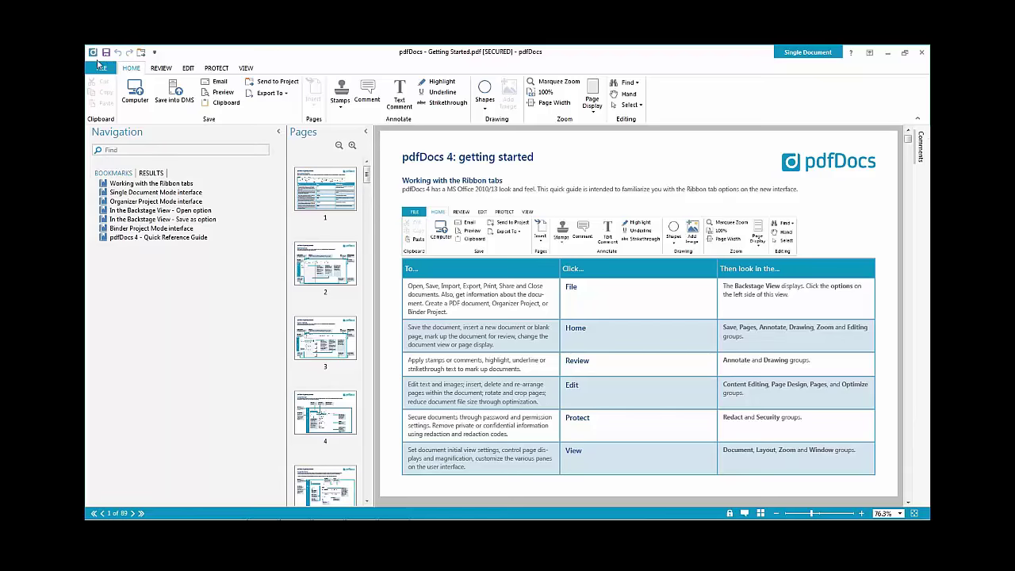
right_click(216, 92)
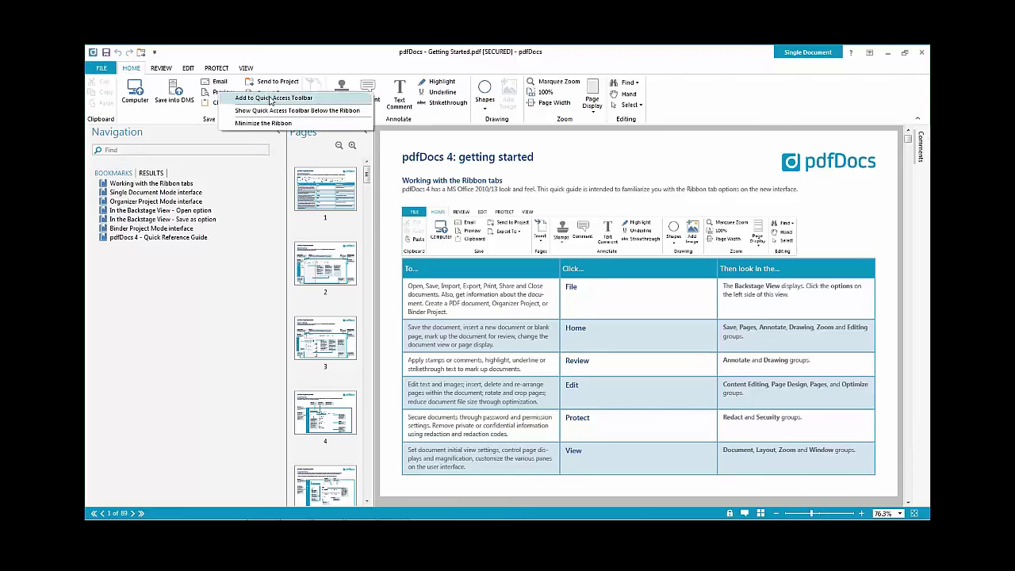
double_click(213, 54)
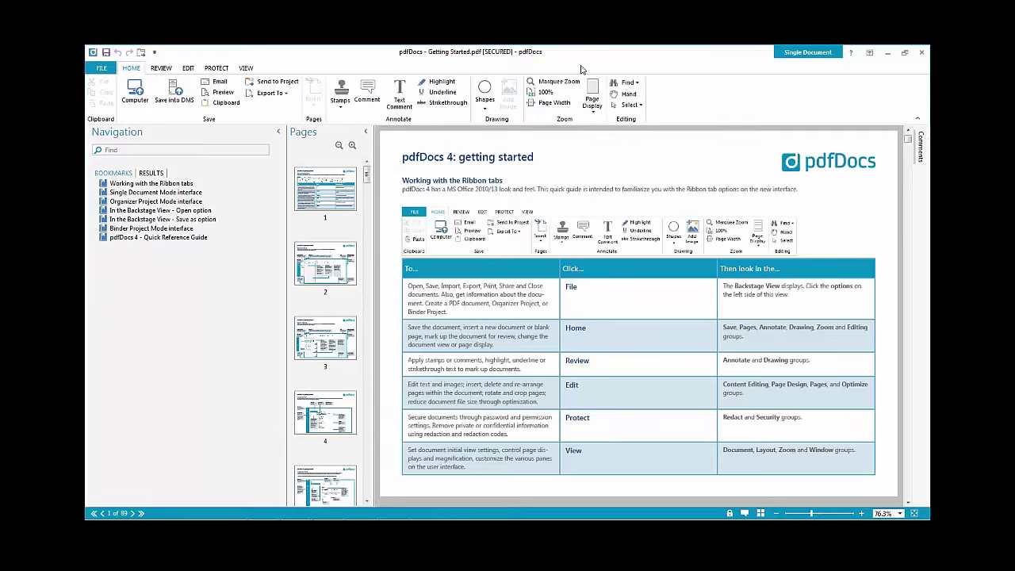
click(615, 64)
Examine the review, edit, protect and view command sets in turn, and return to the home commands.
click(160, 68)
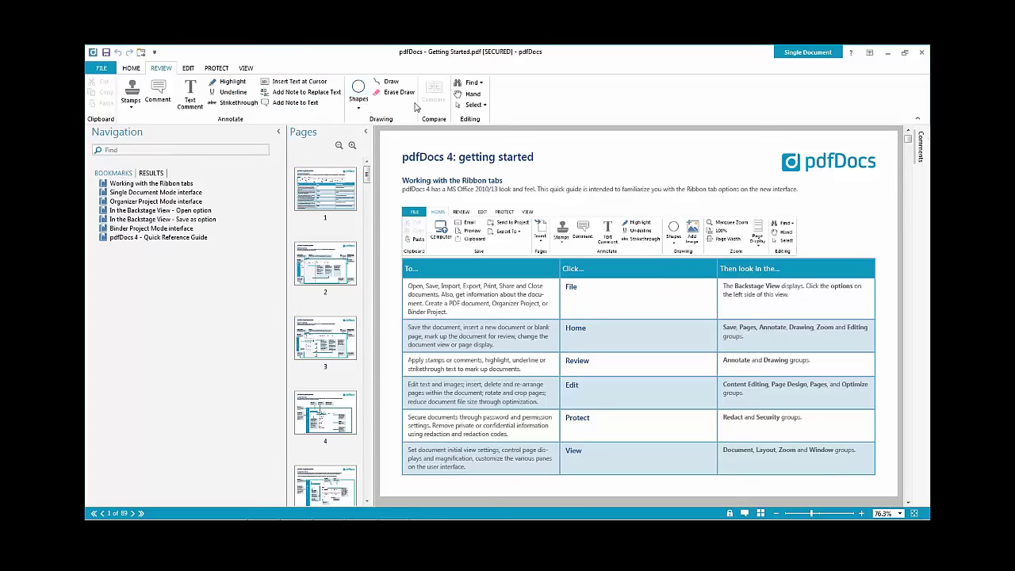
click(189, 69)
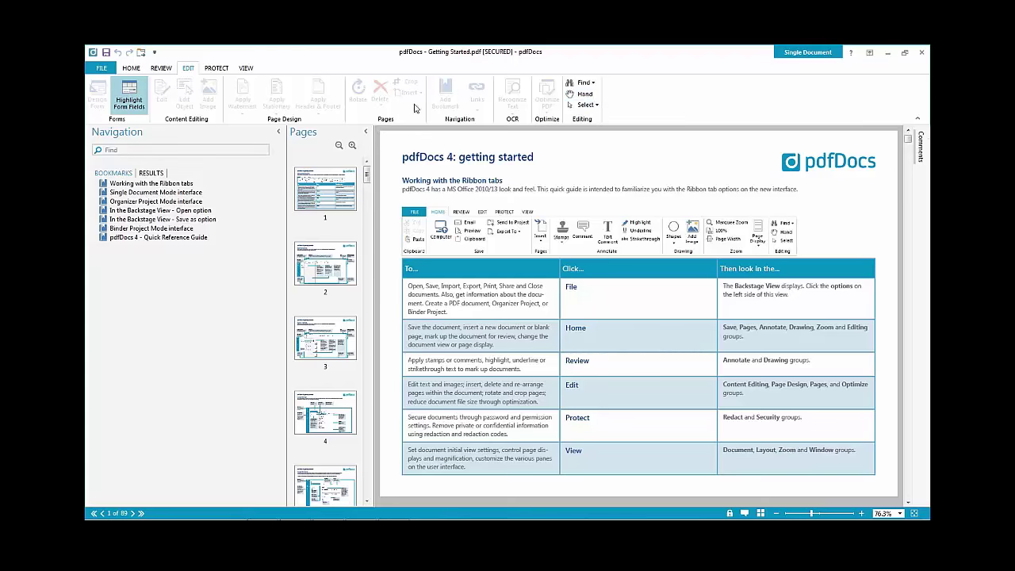
click(217, 68)
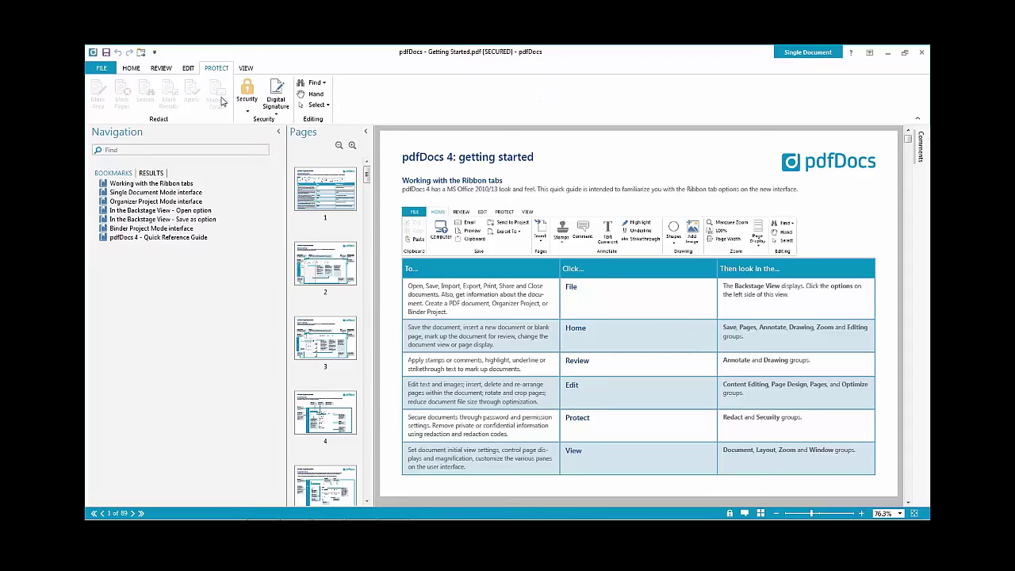
click(247, 68)
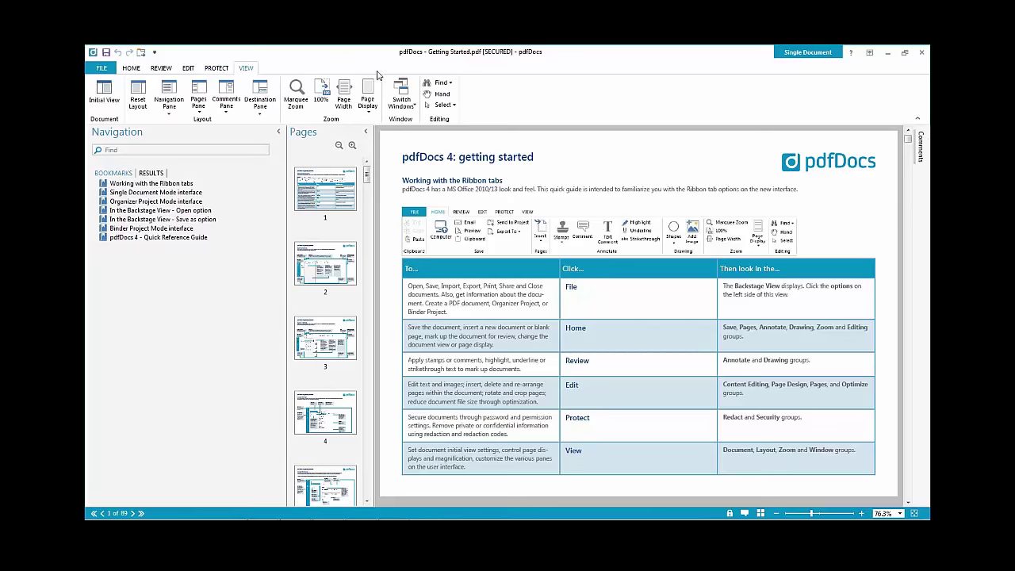
click(132, 69)
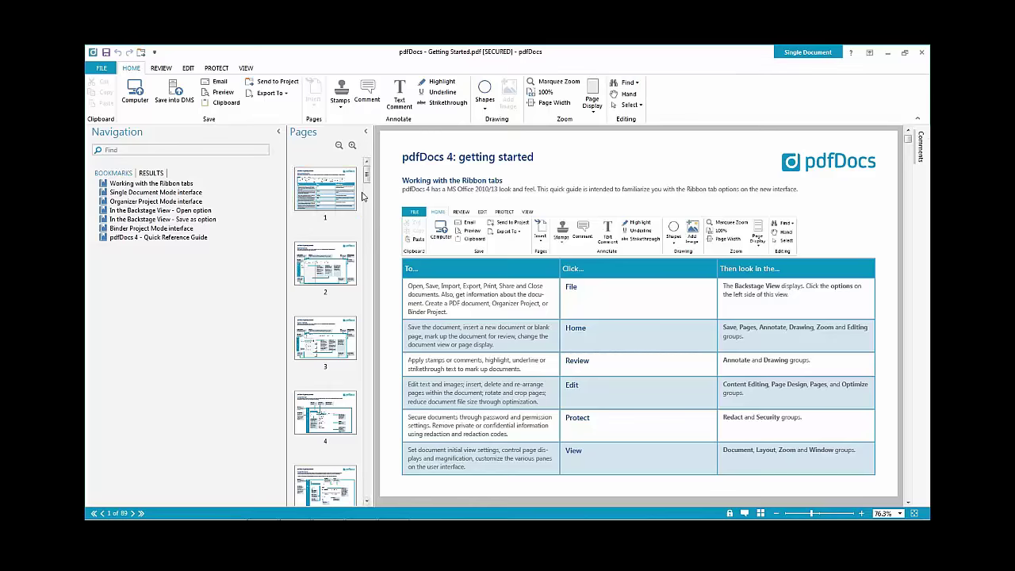
Go to page 2 through its thumbnail and look at the page operations offered for it.
mouse_move(371, 173)
mouse_down()
mouse_move(370, 183)
mouse_move(370, 173)
mouse_up()
click(334, 265)
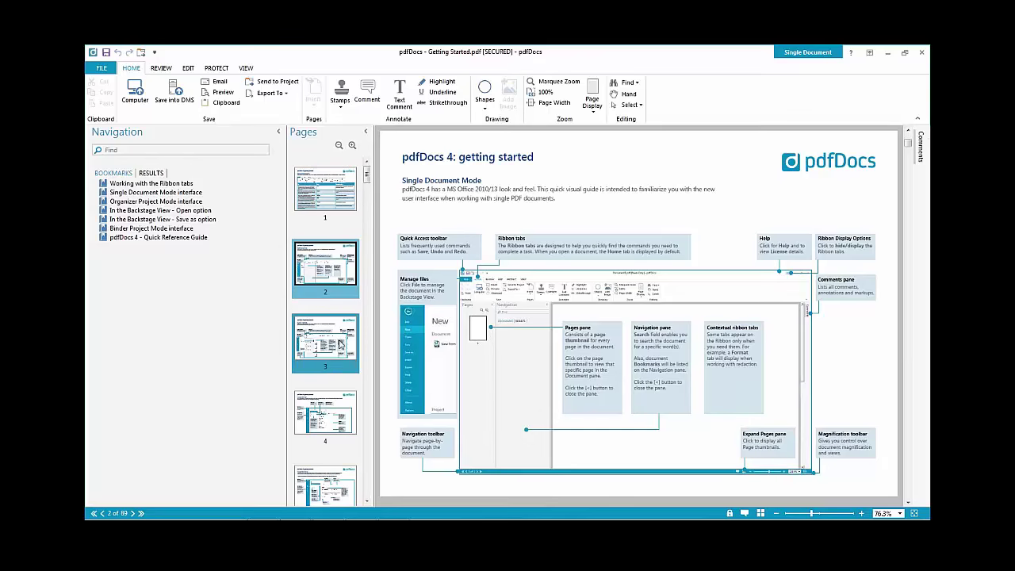
right_click(323, 276)
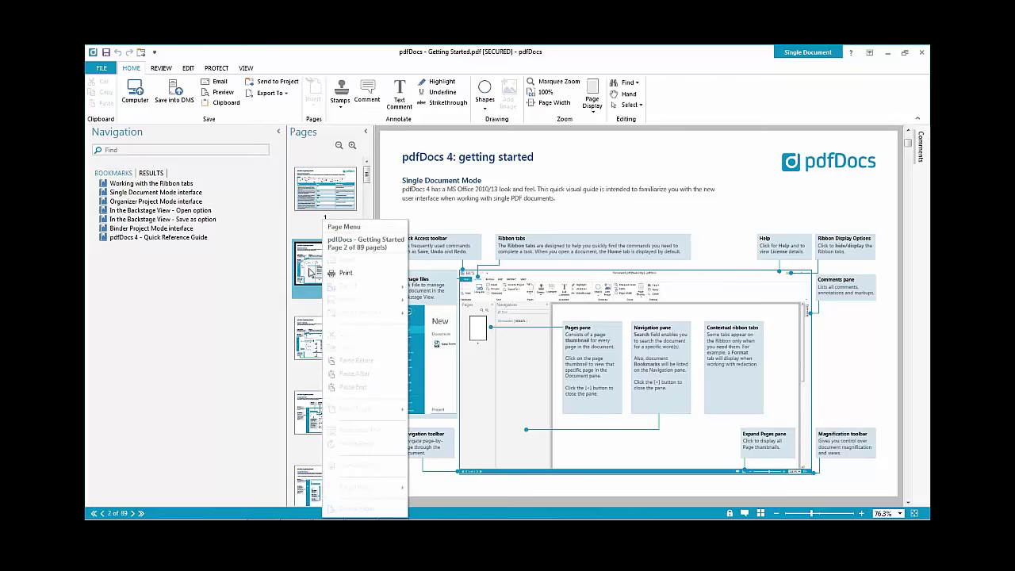
key(Escape)
right_click(321, 271)
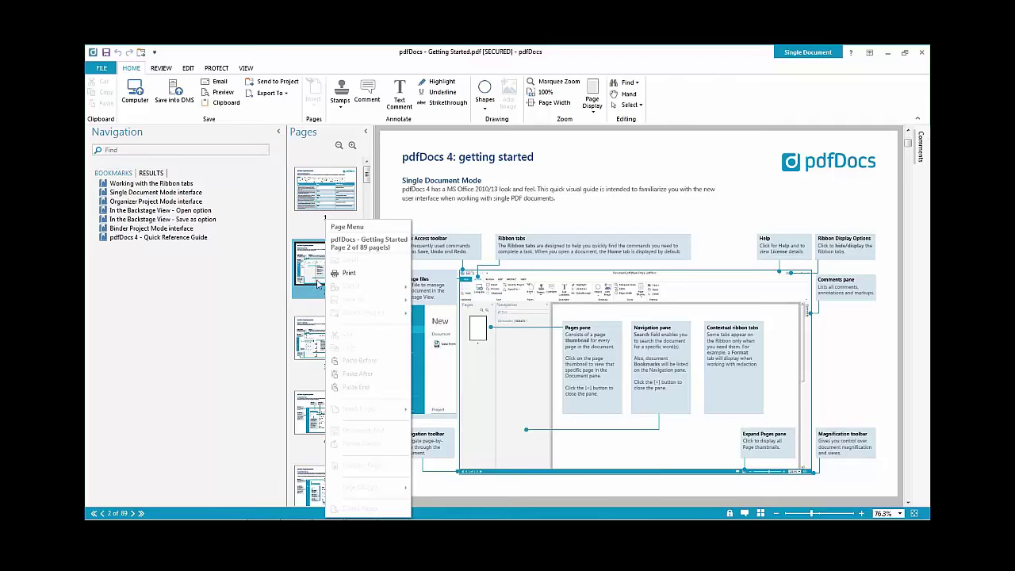
key(Escape)
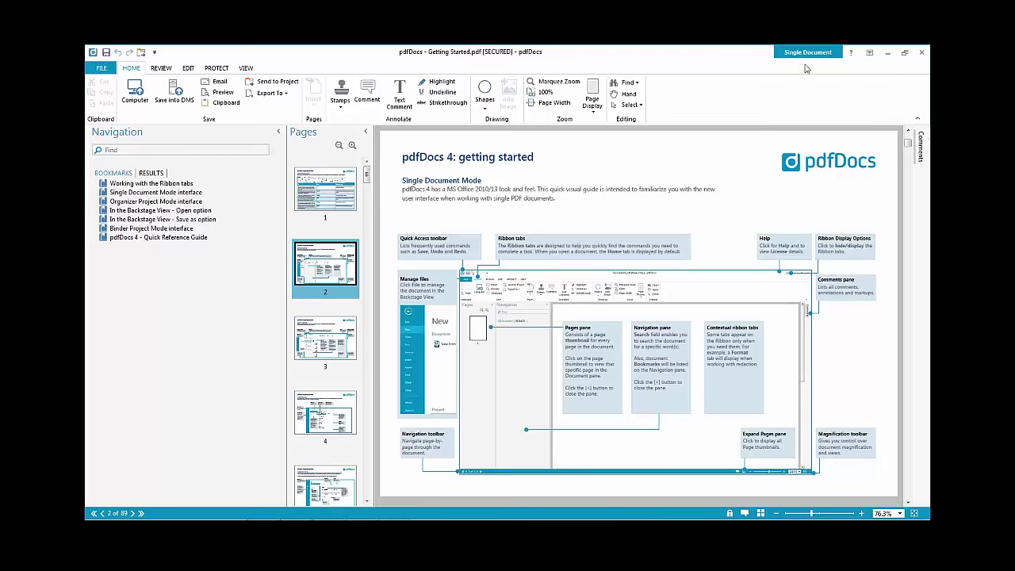
Browse the E-Learning System topics with 01 Introduction to pdfDocs selected, and close both the topic list and the Getting Started PDF.
click(852, 54)
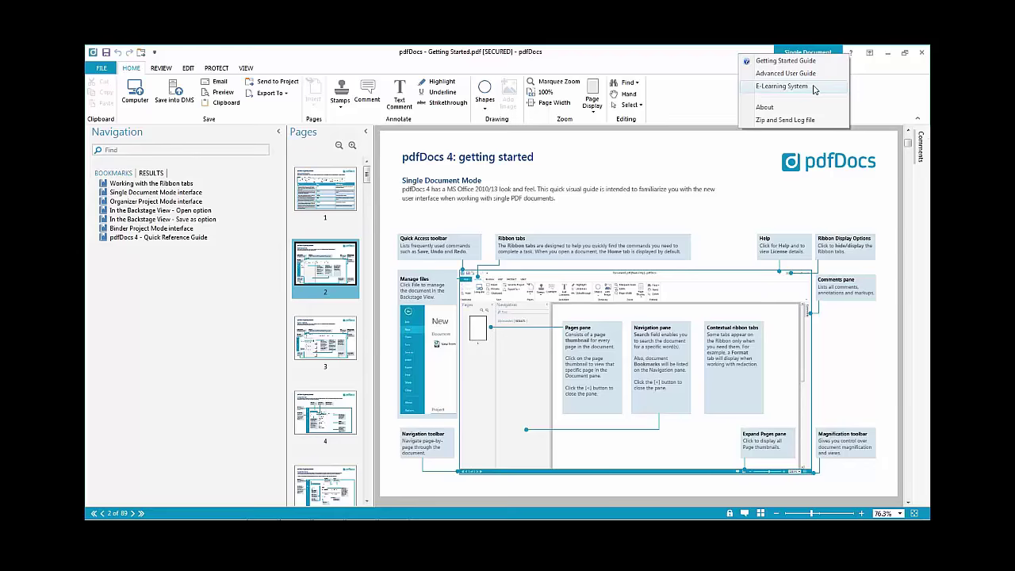
click(815, 89)
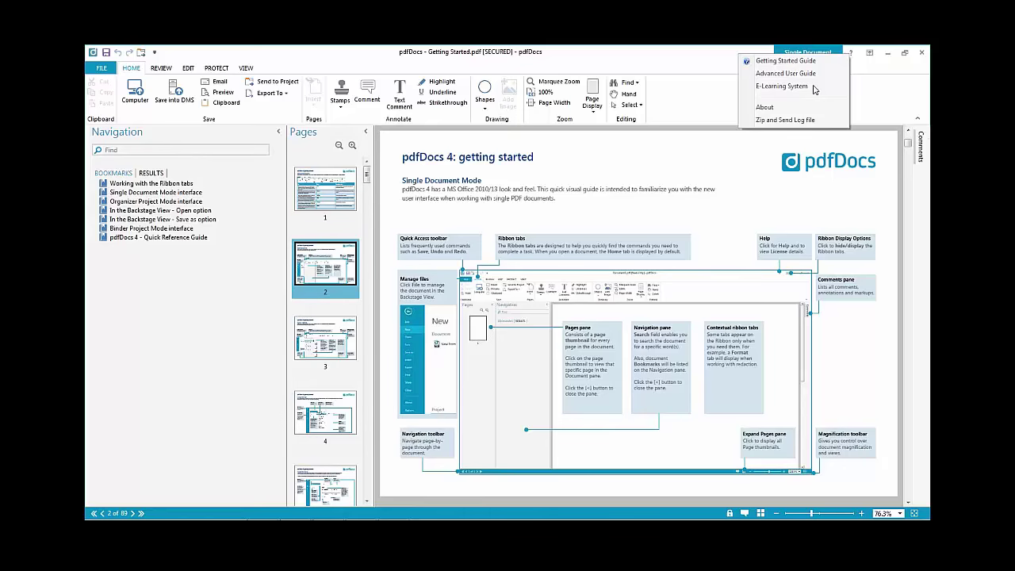
click(814, 90)
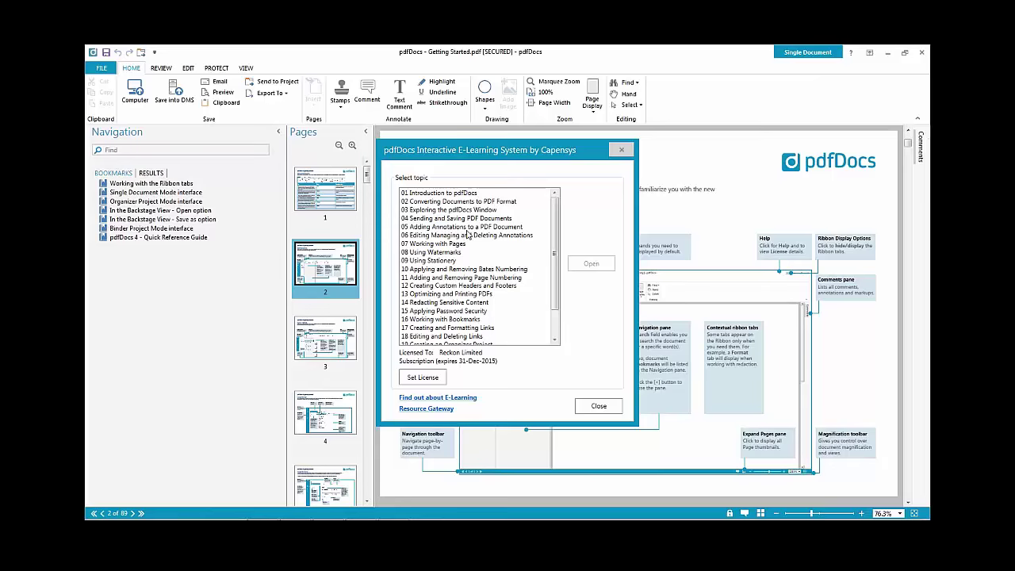
click(441, 193)
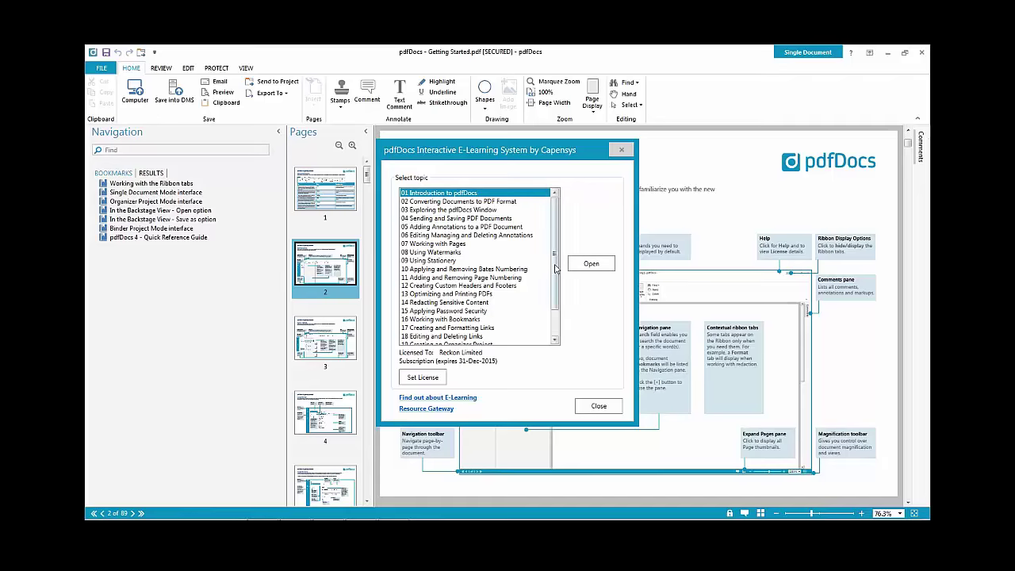
mouse_move(554, 273)
mouse_down()
mouse_move(557, 303)
mouse_move(559, 269)
mouse_up()
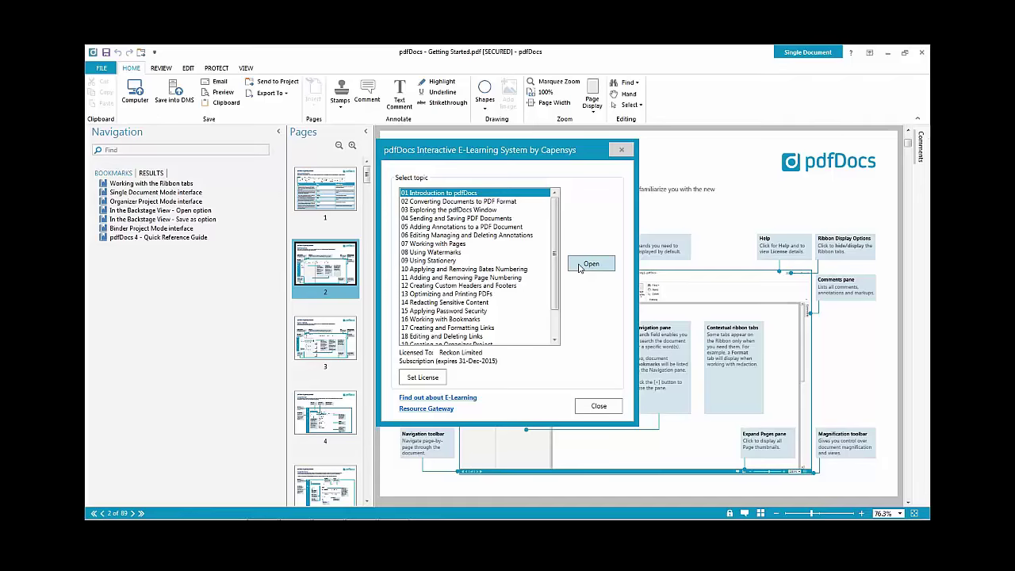
click(623, 153)
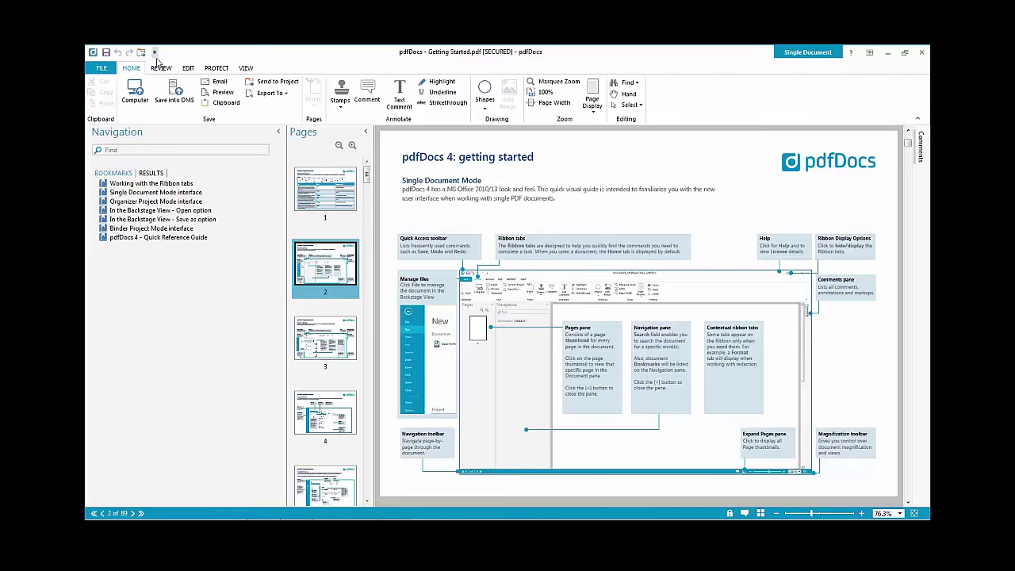
click(921, 54)
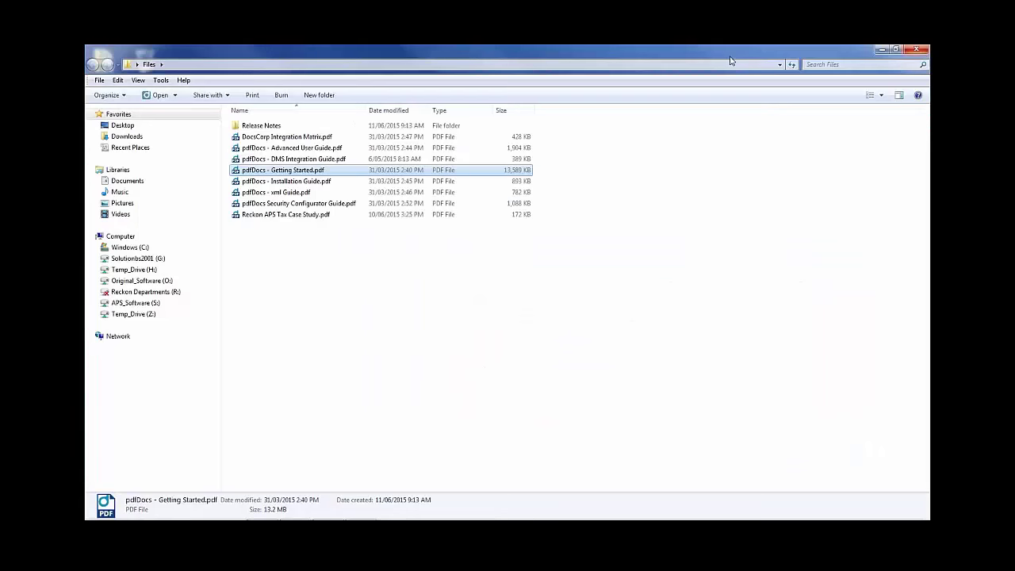
Close the Files folder, look at its contents once more from the desktop, and close it again.
click(920, 51)
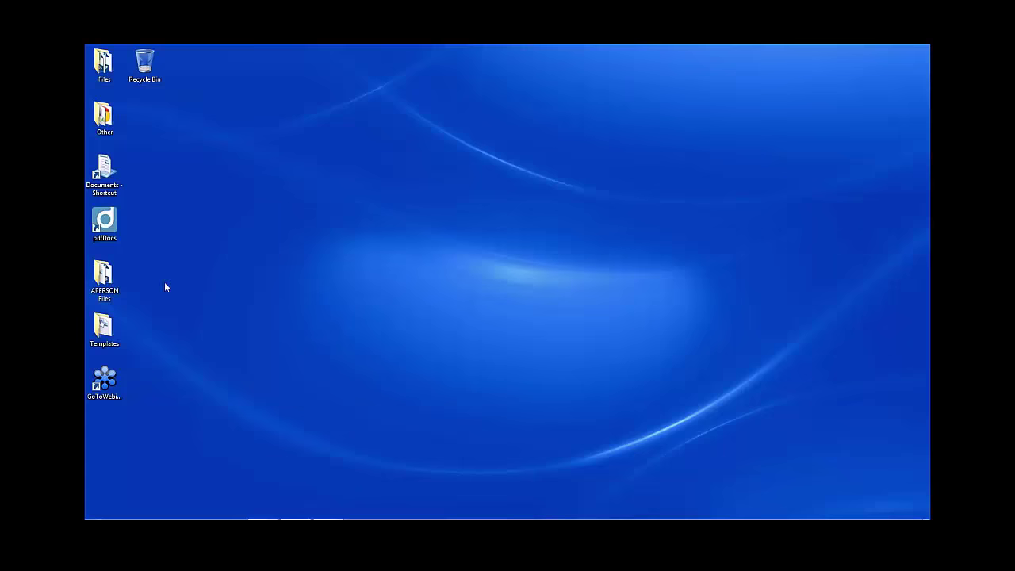
click(109, 70)
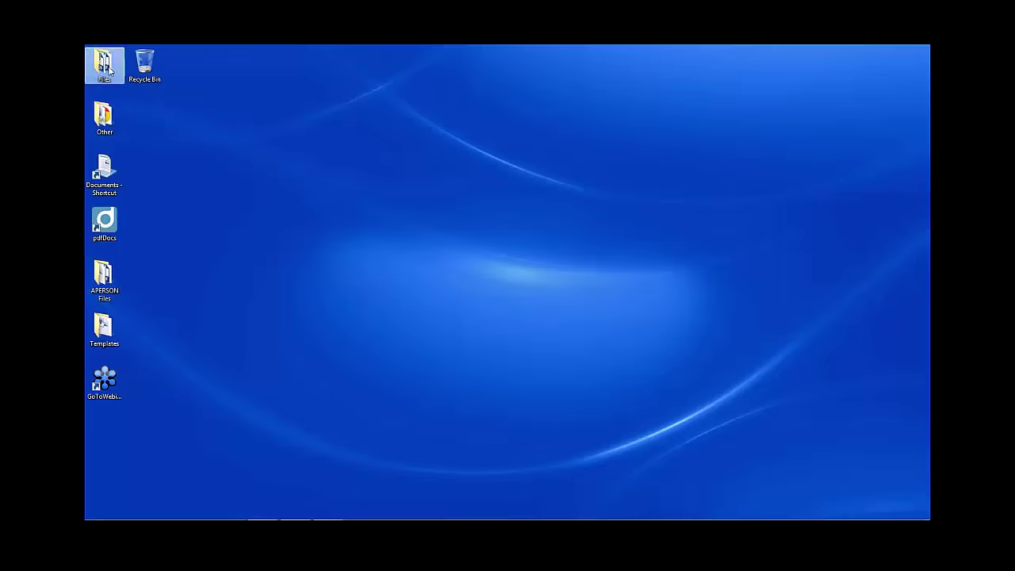
double_click(109, 70)
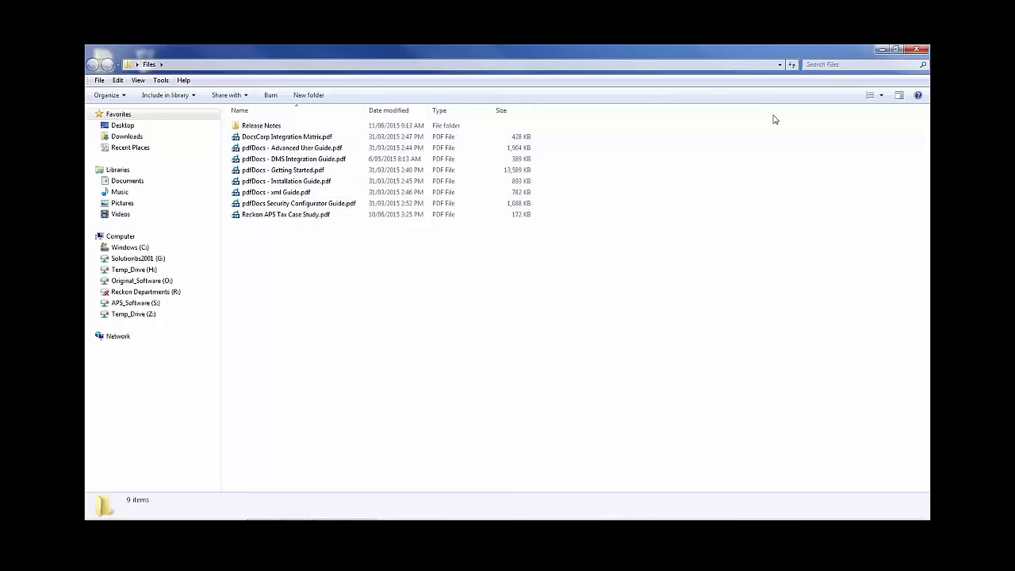
click(918, 49)
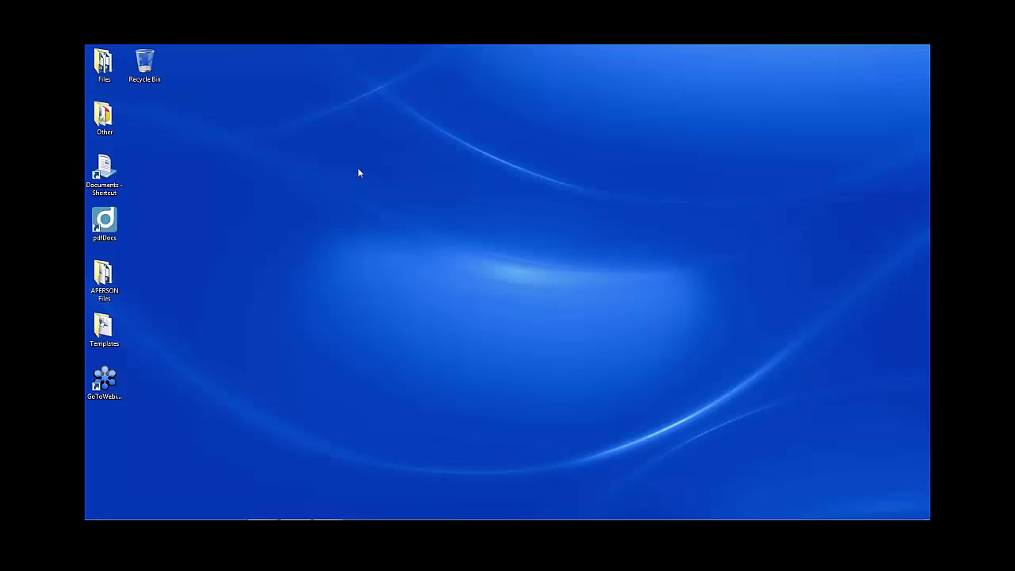
Switch to pdfDocs with the Organiser.pop organizer project in front.
click(115, 226)
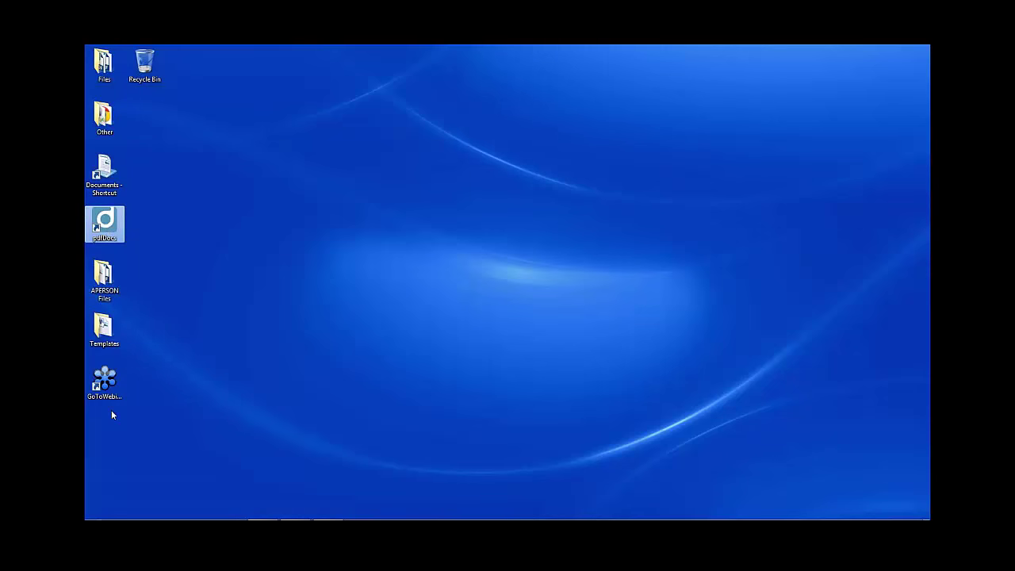
mouse_move(95, 510)
key(Return)
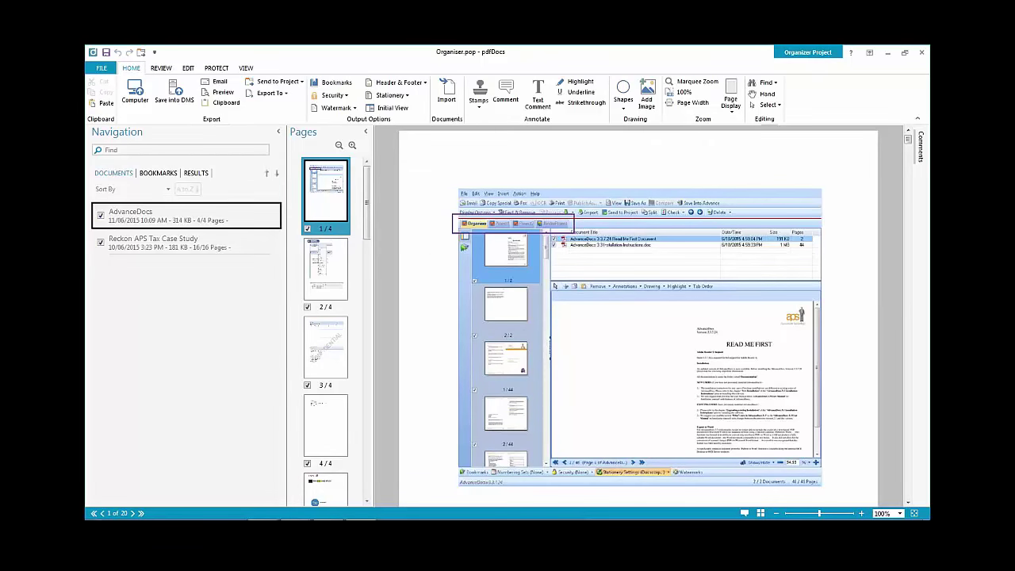
click(390, 198)
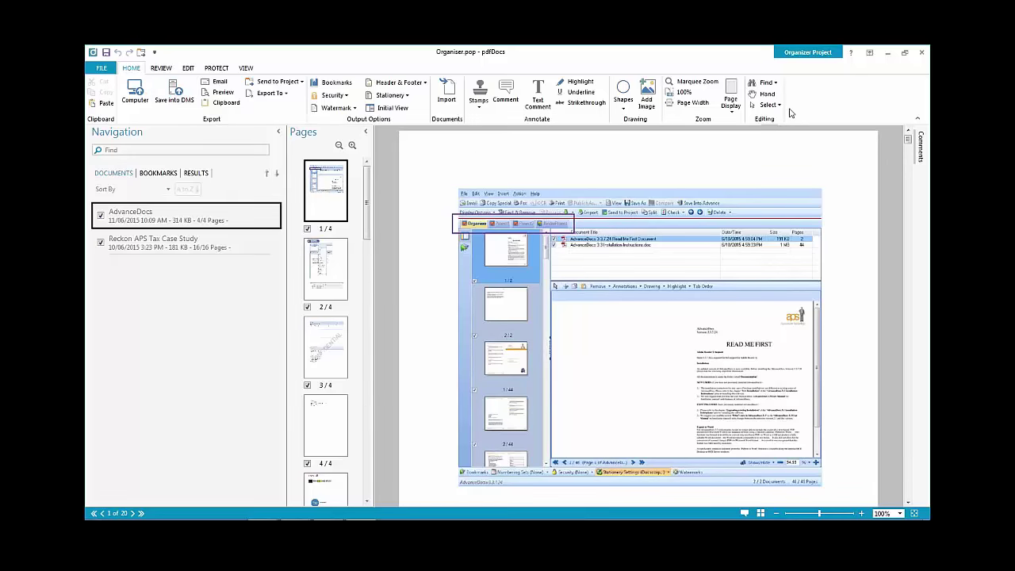
Examine the review and edit command sets of the organizer project, and return to the home commands.
click(163, 68)
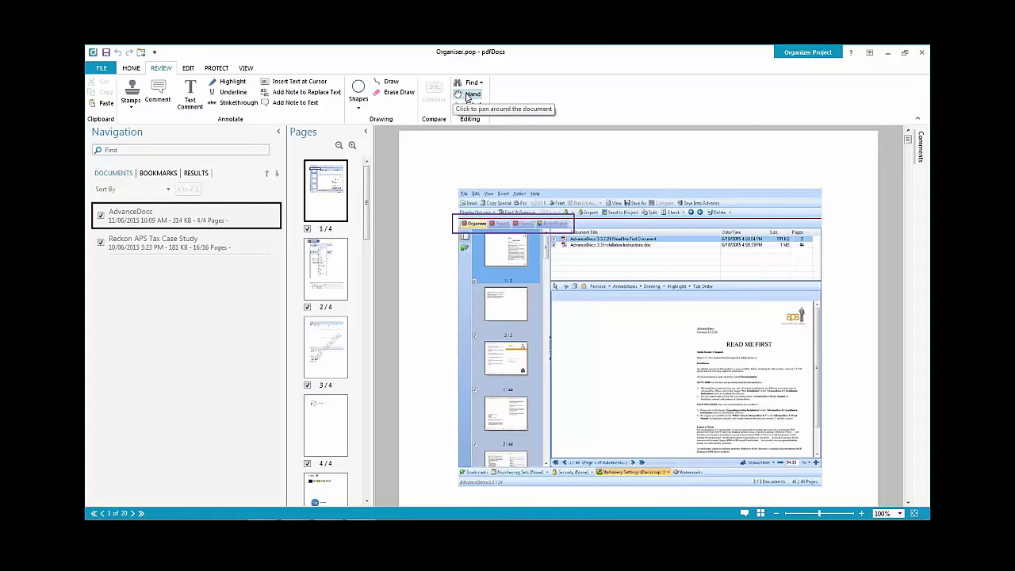
click(188, 68)
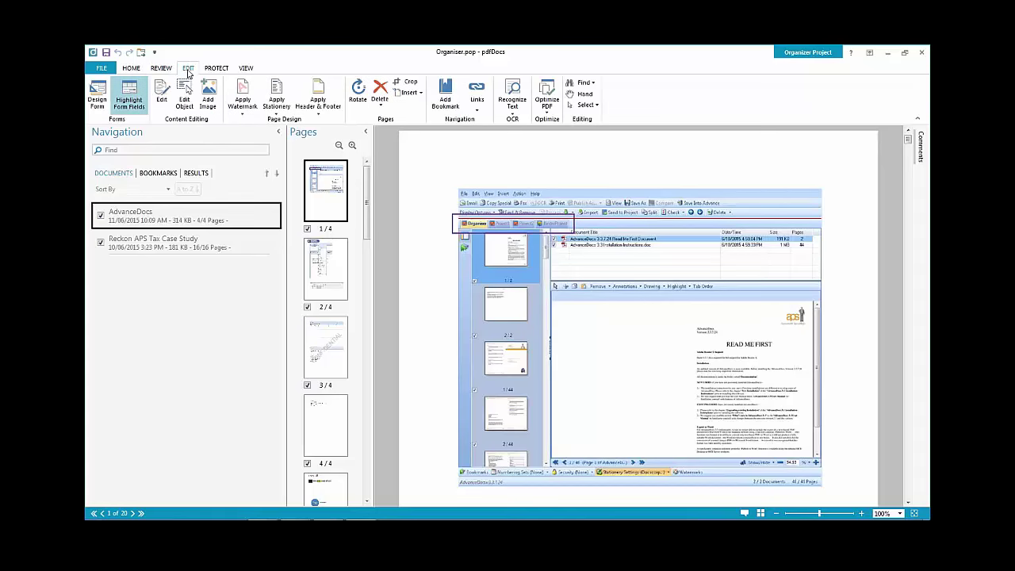
click(328, 179)
click(128, 69)
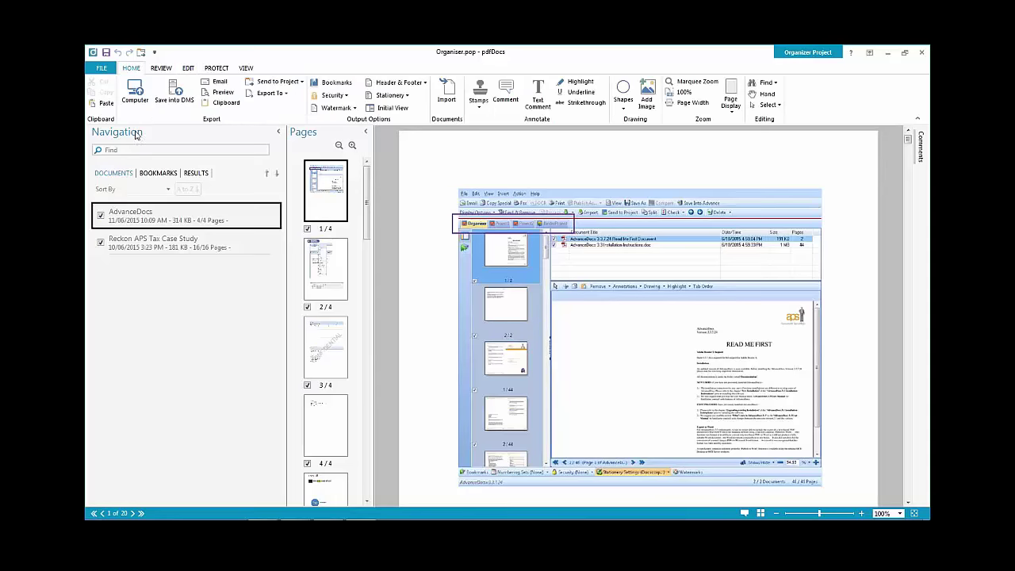
Enlarge the page view of the AdvanceDocs document to 150%.
click(138, 221)
click(861, 514)
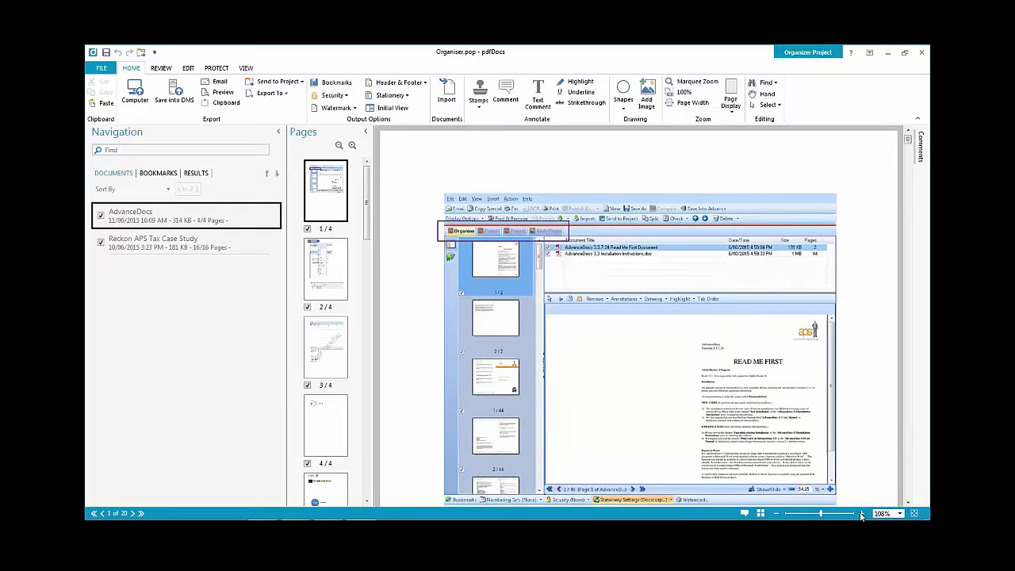
click(861, 514)
click(862, 514)
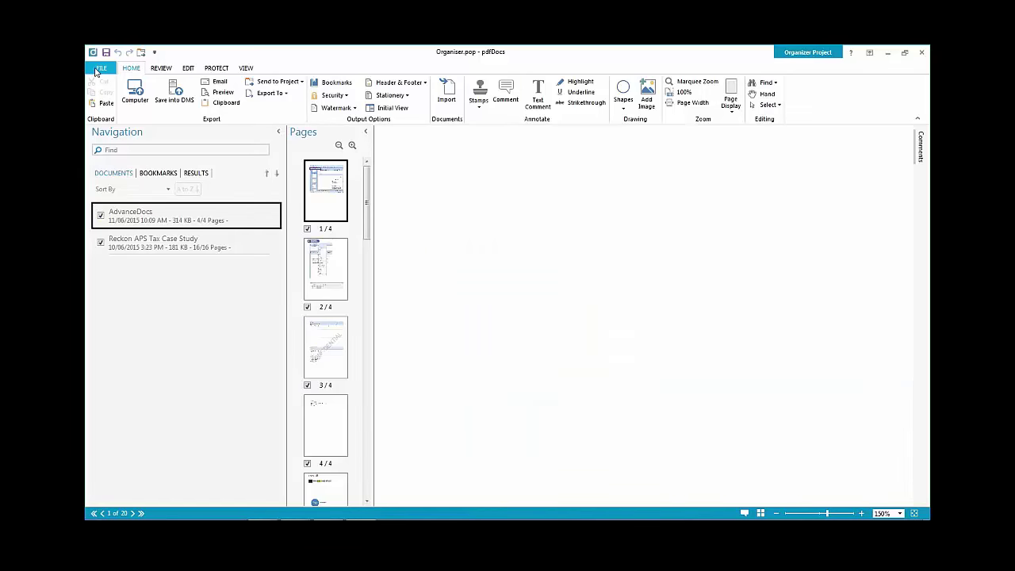
Browse the recent files, and open APersonGroup.pop from the My Organisers folder on the computer.
click(97, 69)
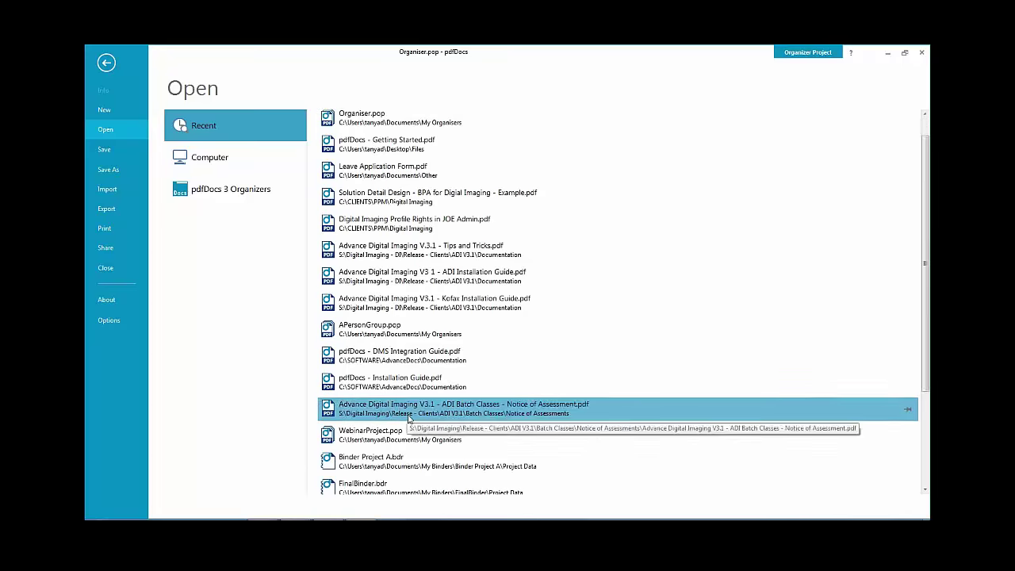
scroll(408, 417, down, 2)
scroll(411, 426, up, 2)
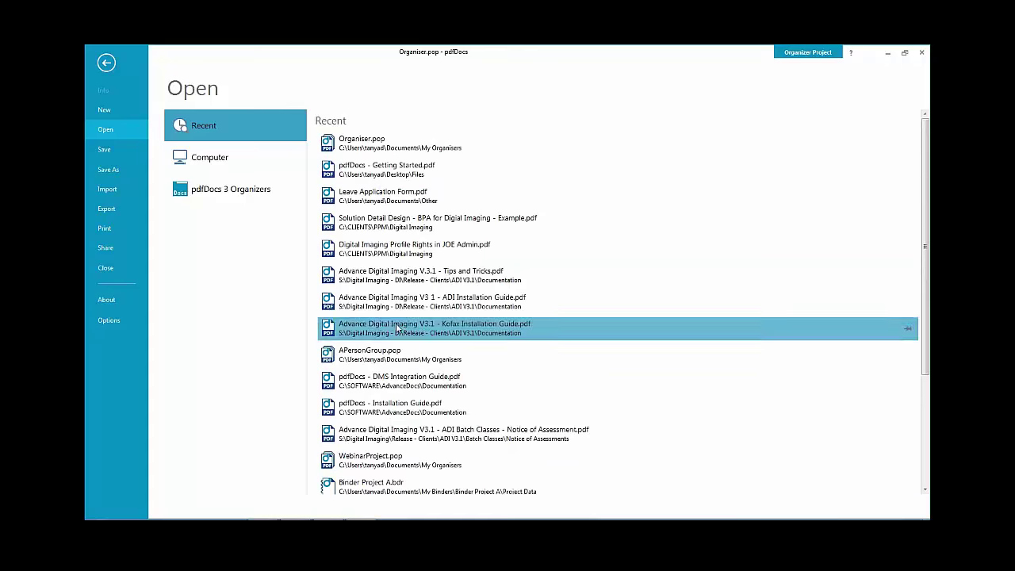
click(217, 159)
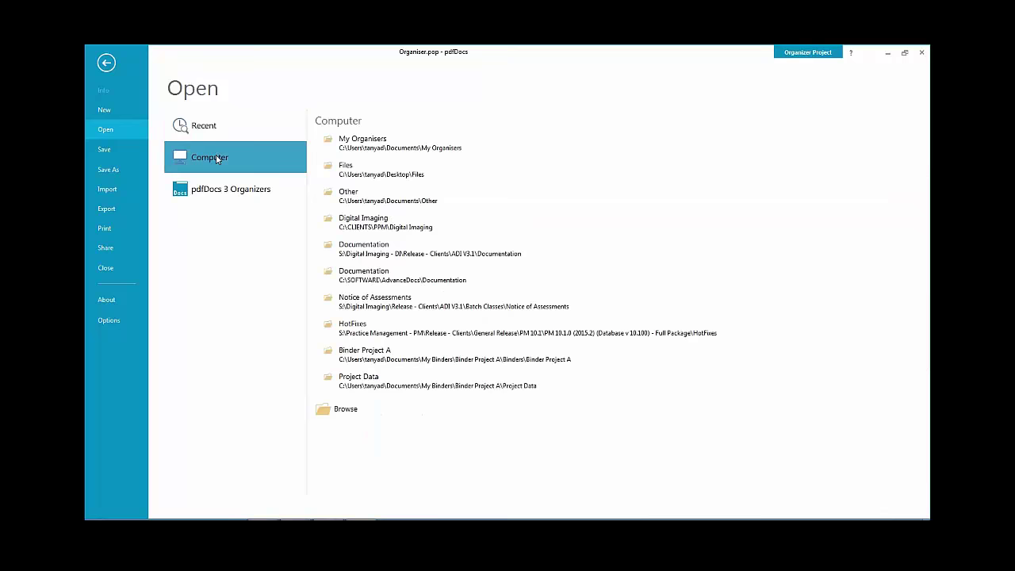
click(364, 142)
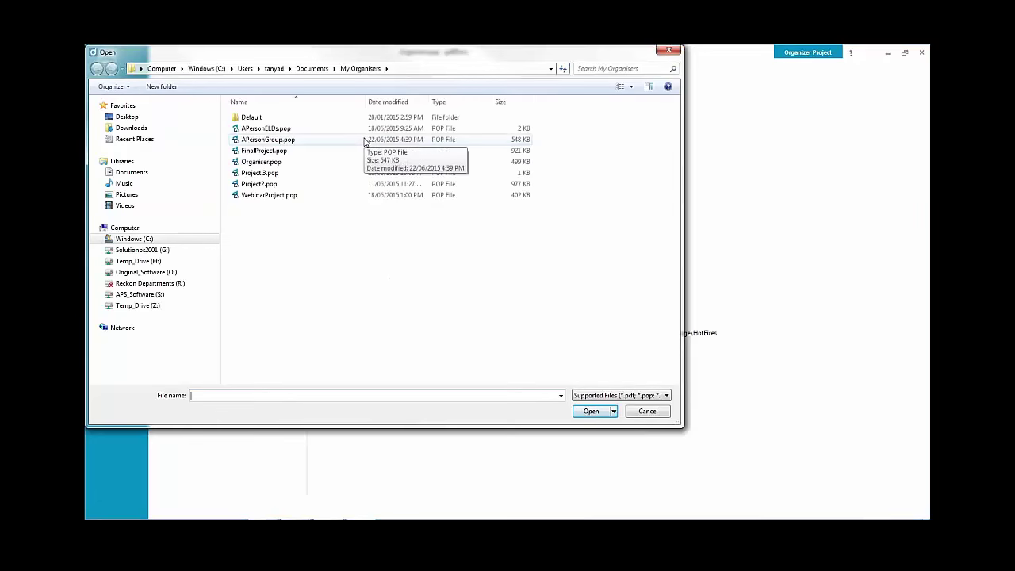
mouse_move(336, 55)
mouse_down()
mouse_move(472, 121)
mouse_move(509, 114)
mouse_up()
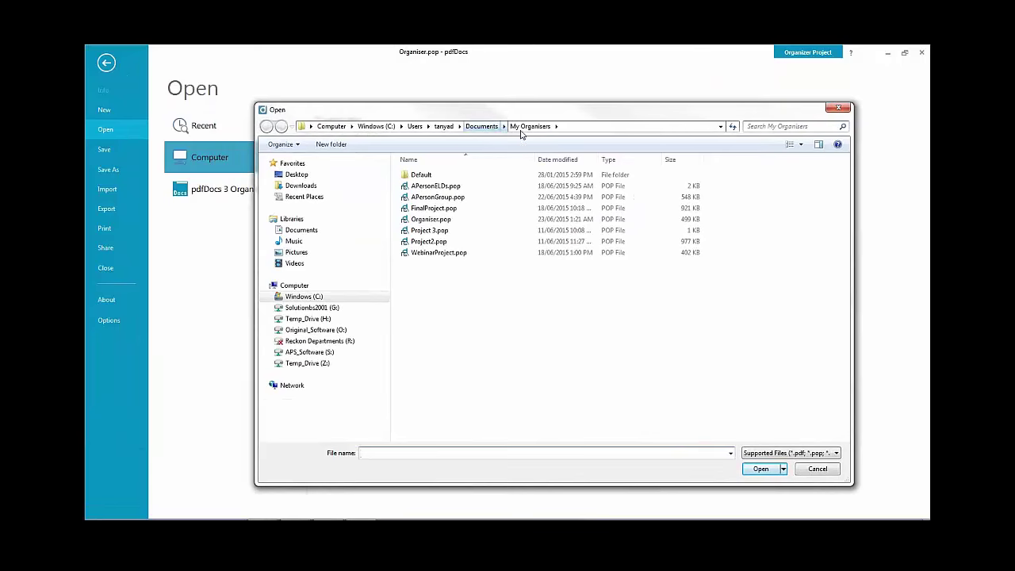
click(449, 221)
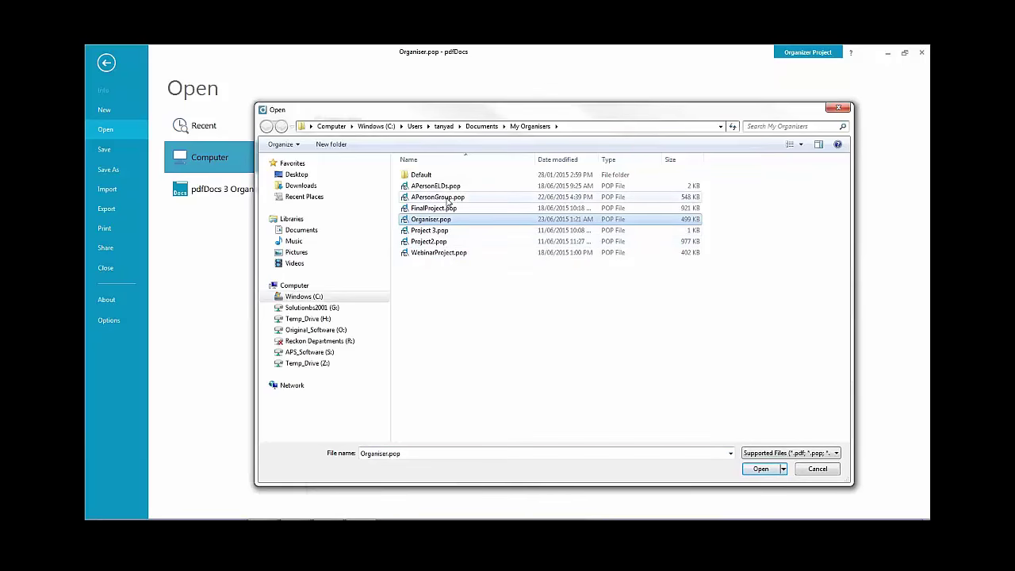
click(449, 198)
double_click(449, 198)
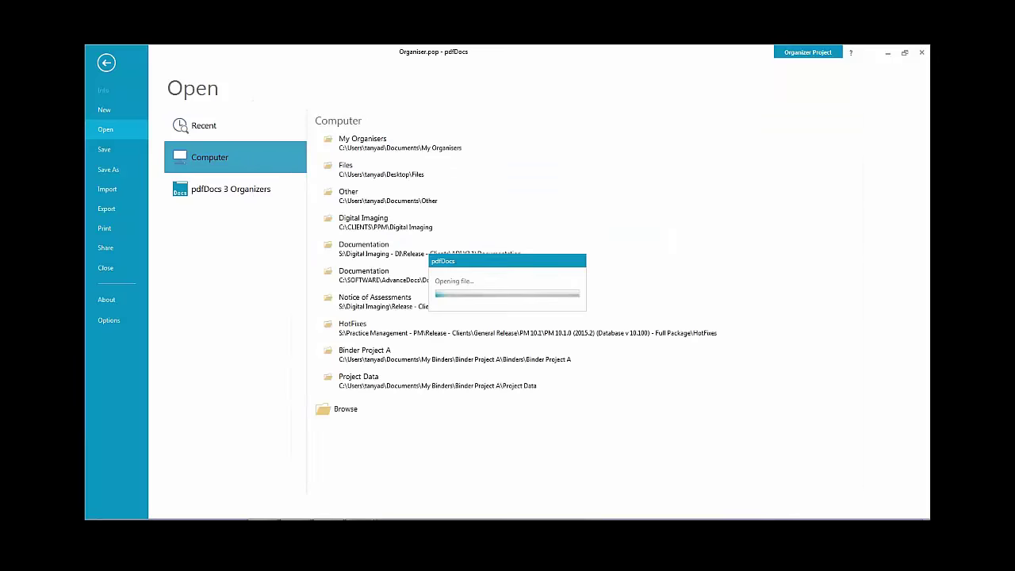
View both project windows together by shrinking and moving the Organiser.pop window, and maximize Organiser.pop again.
click(905, 52)
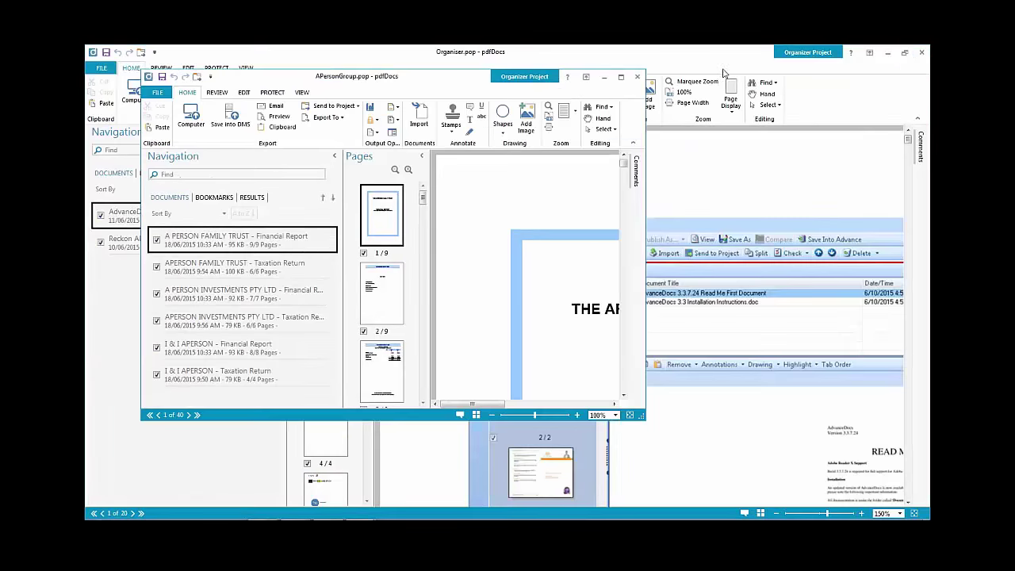
click(905, 53)
drag(410, 71, 587, 152)
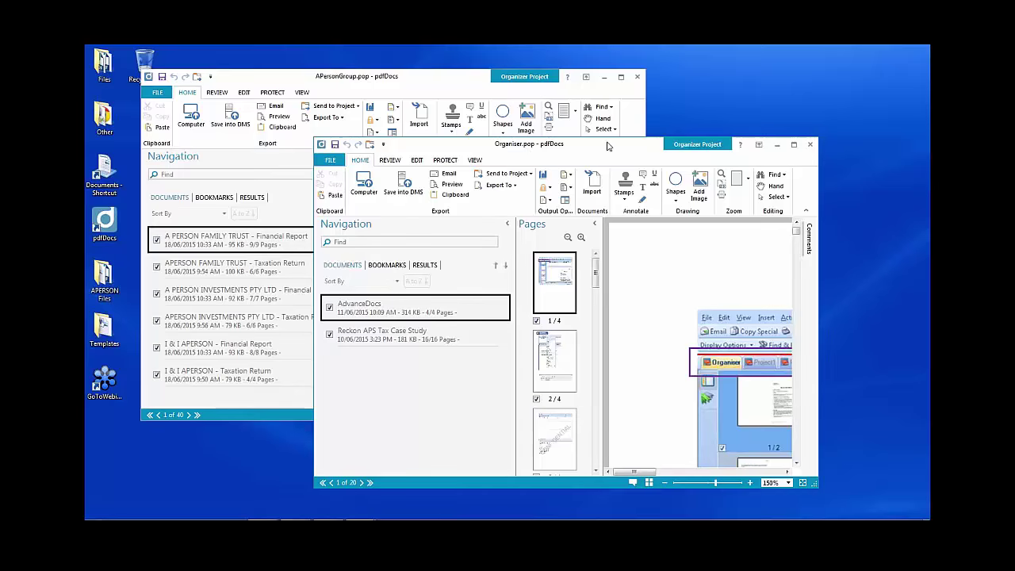
drag(611, 148, 457, 83)
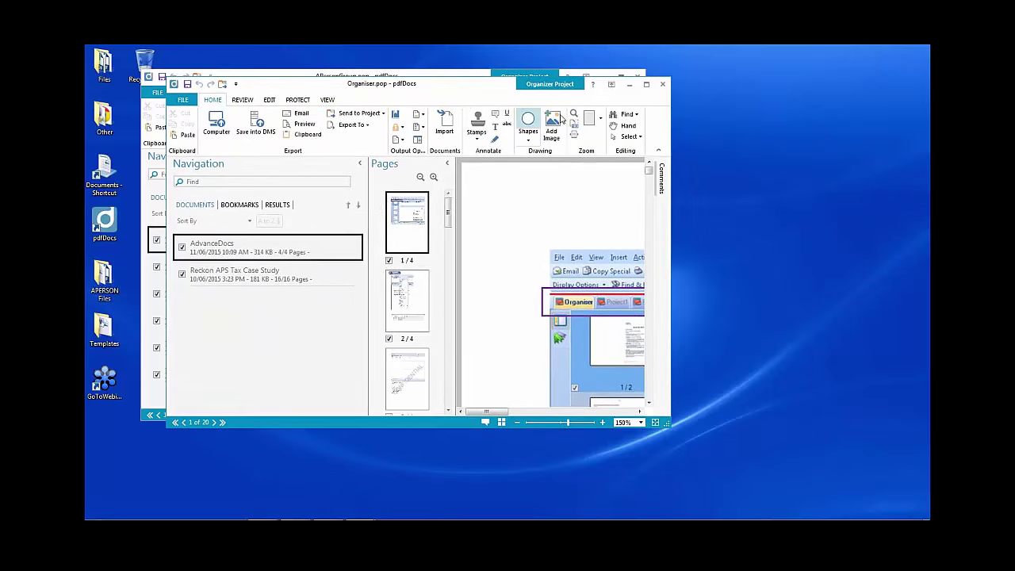
click(646, 85)
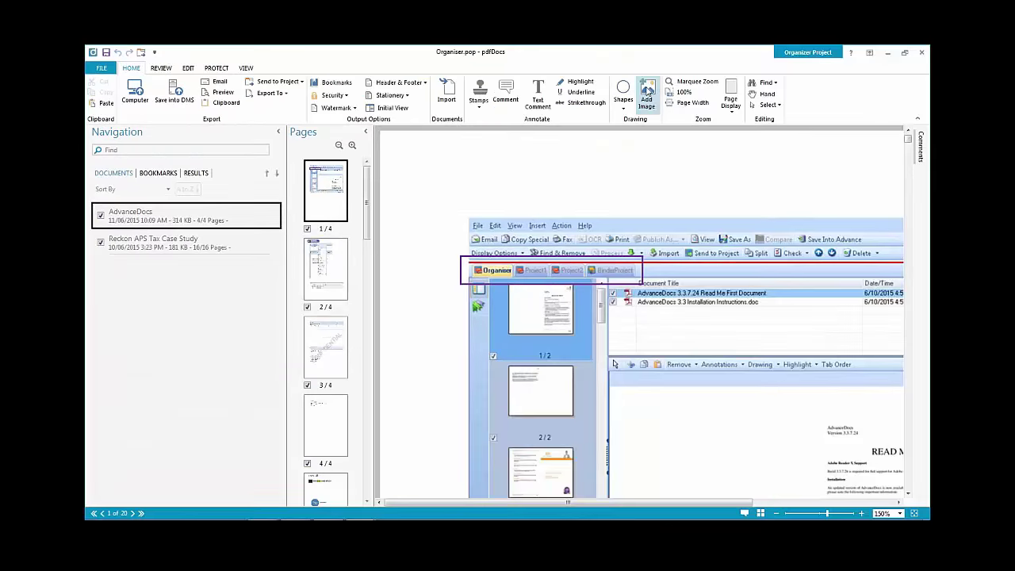
View the Reckon APS Tax Case Study document in the project, and return to AdvanceDocs.
click(183, 236)
click(168, 223)
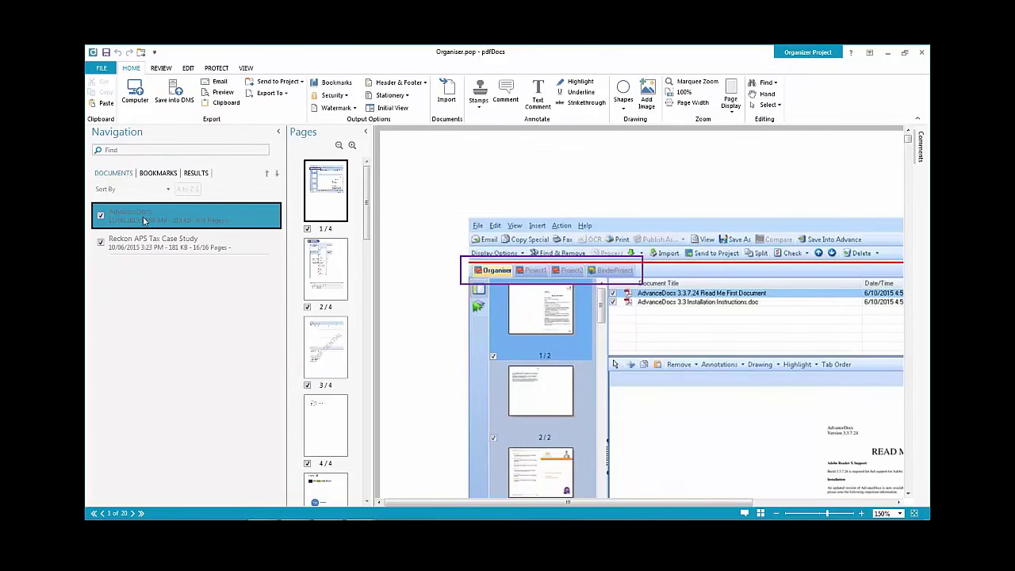
click(168, 243)
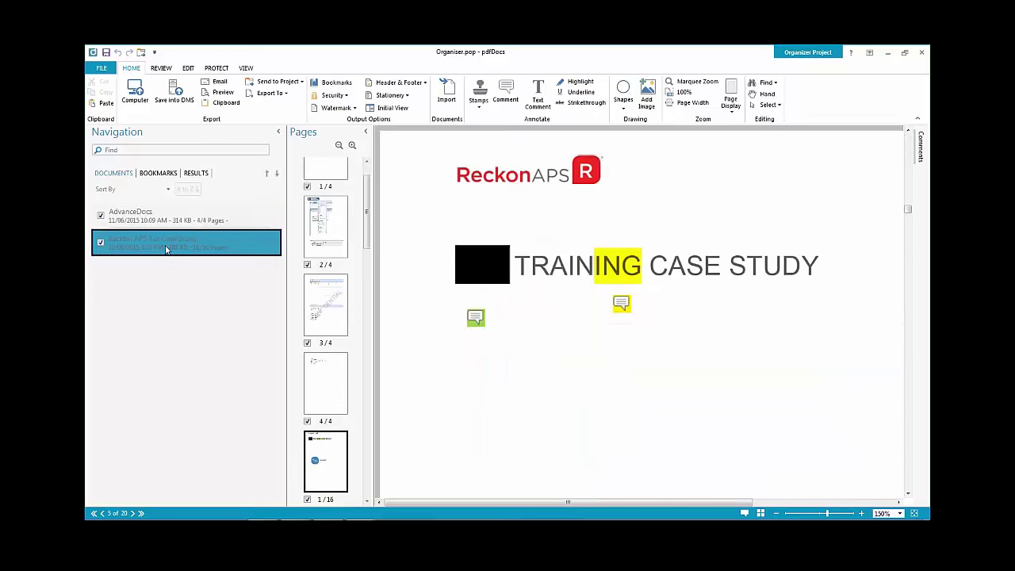
click(168, 227)
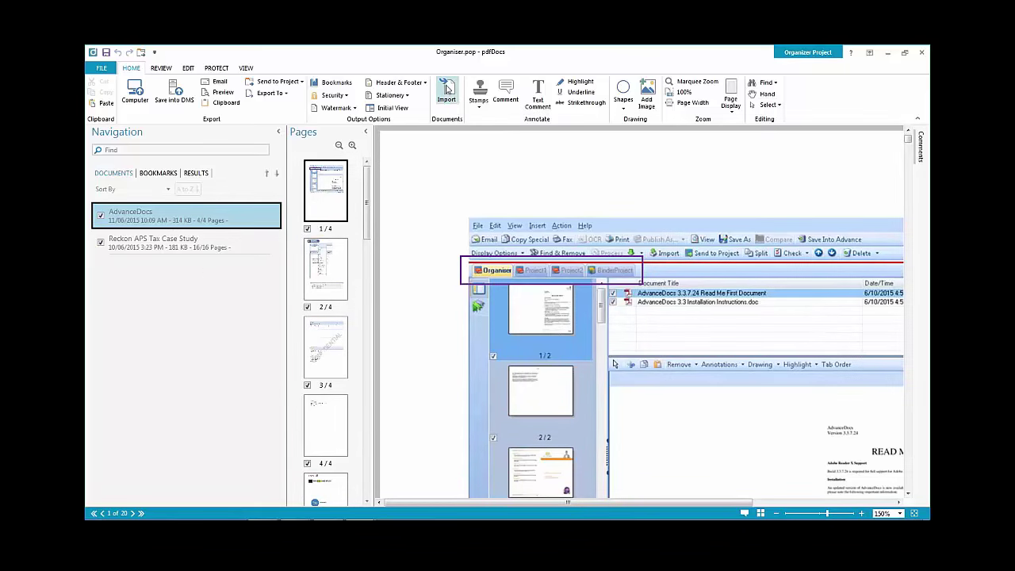
Import the recently used Leave Application Form.pdf into the Organiser.pop project, and look over the project's documents and page thumbnails.
click(447, 89)
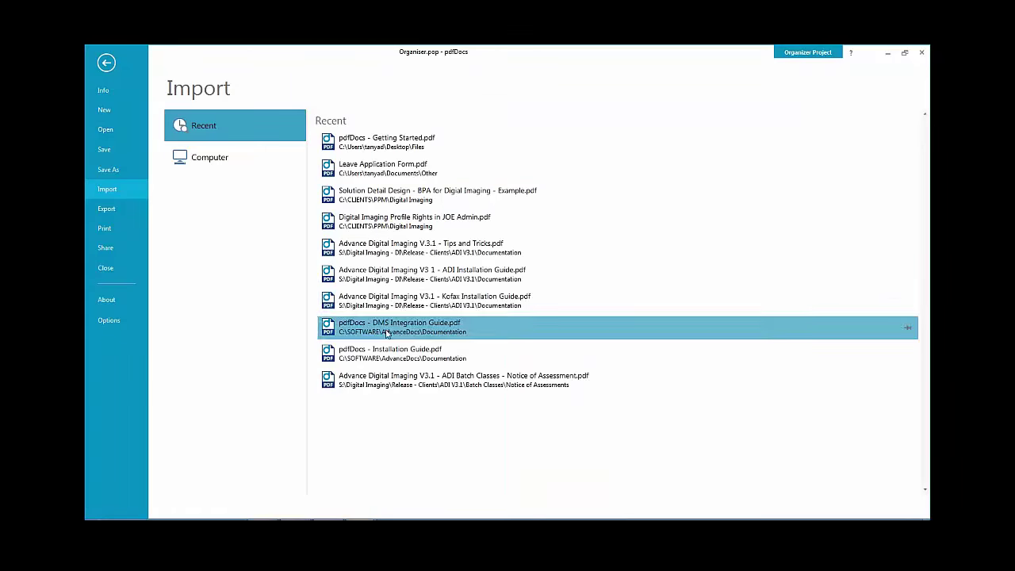
click(383, 168)
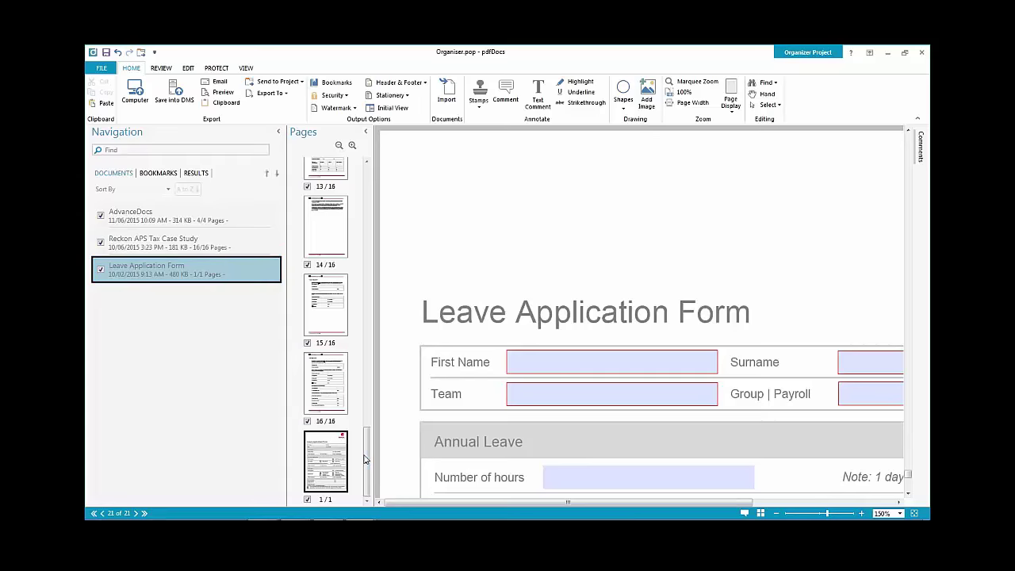
drag(368, 456, 397, 185)
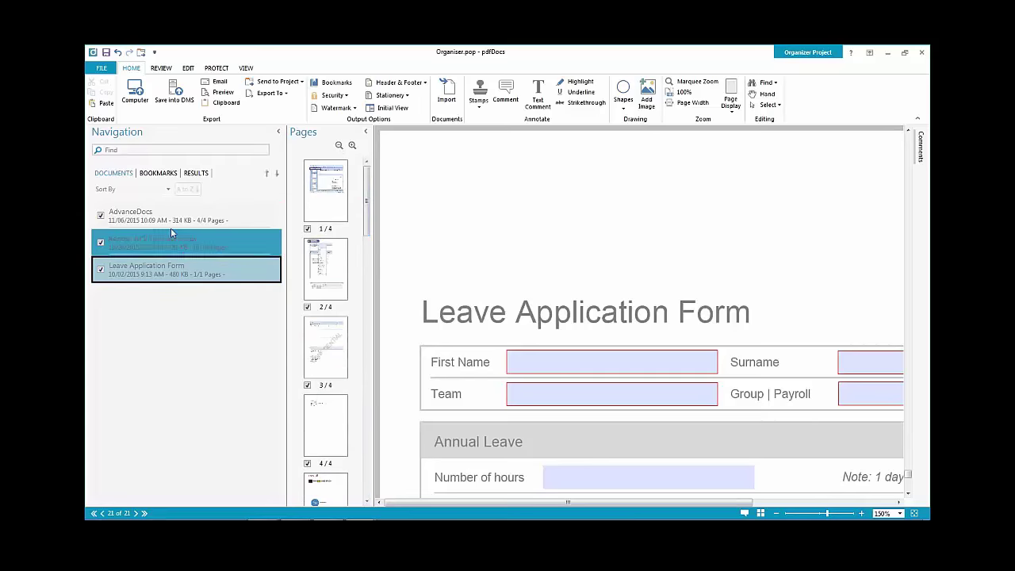
drag(171, 240, 158, 233)
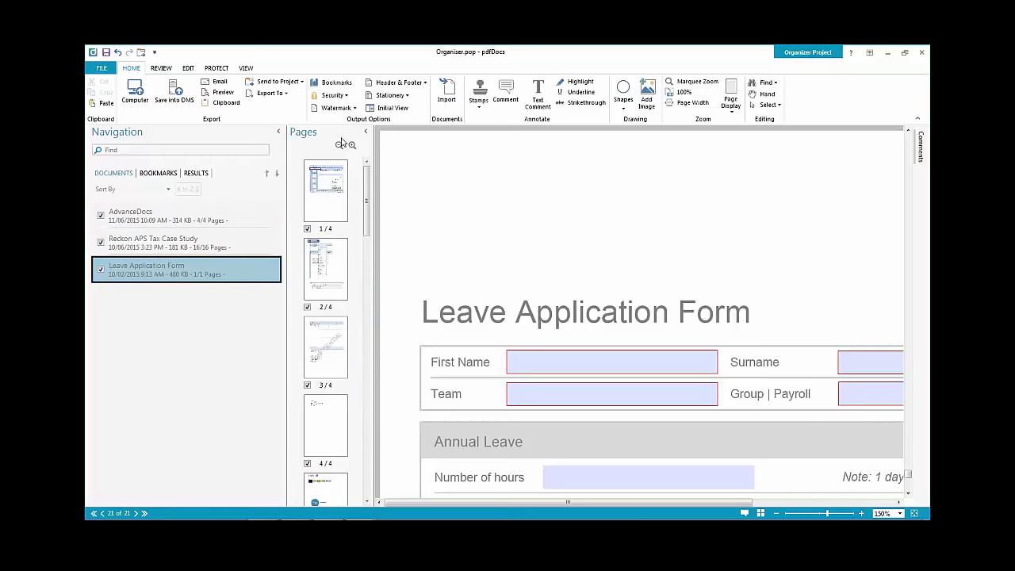
Try to preview the project output, and dismiss the DocsCorp Digital Signer dialog without signing.
click(225, 94)
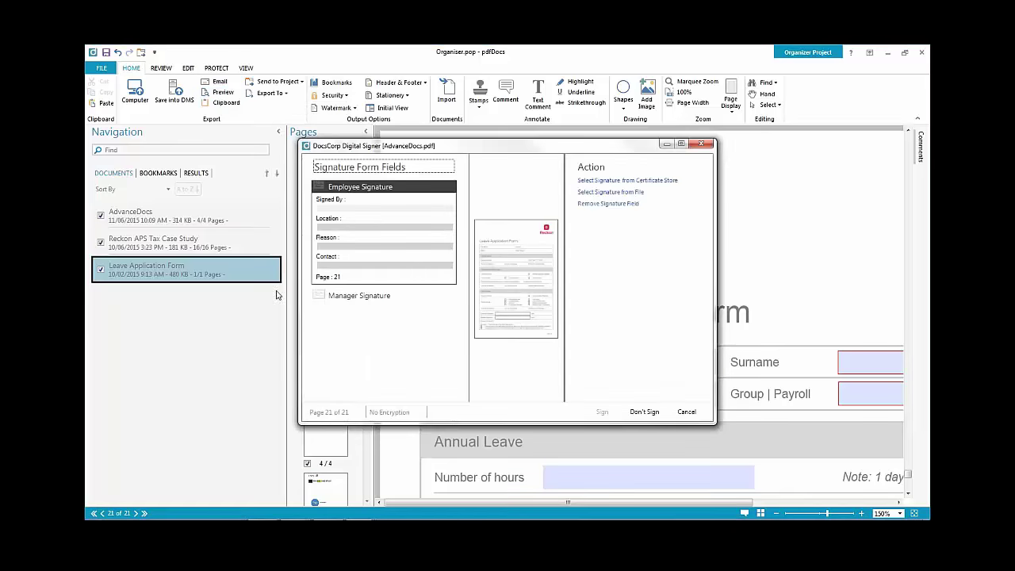
click(702, 145)
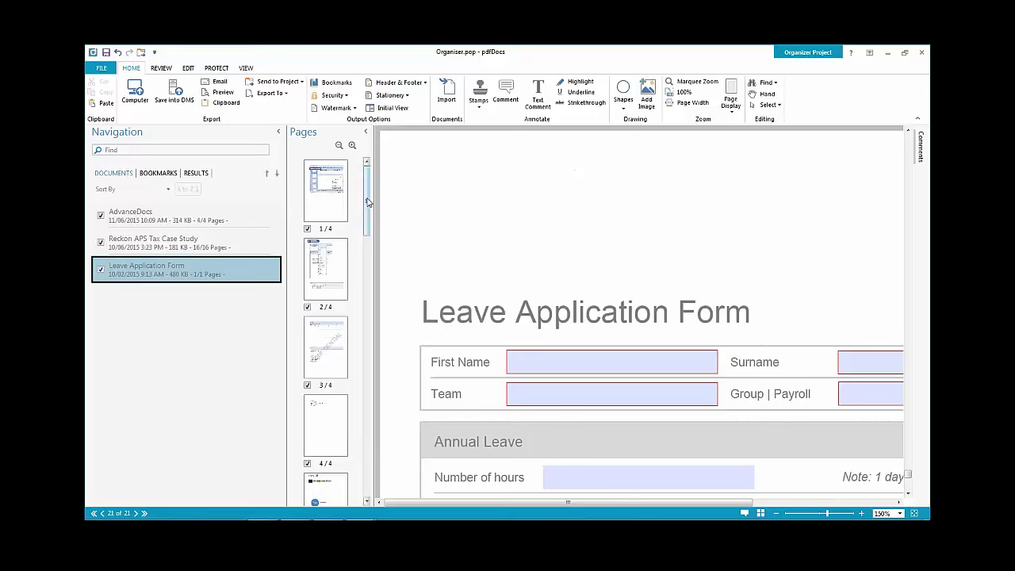
Move the third page of AdvanceDocs ahead of its second page, and go to page 1.
drag(373, 201, 376, 225)
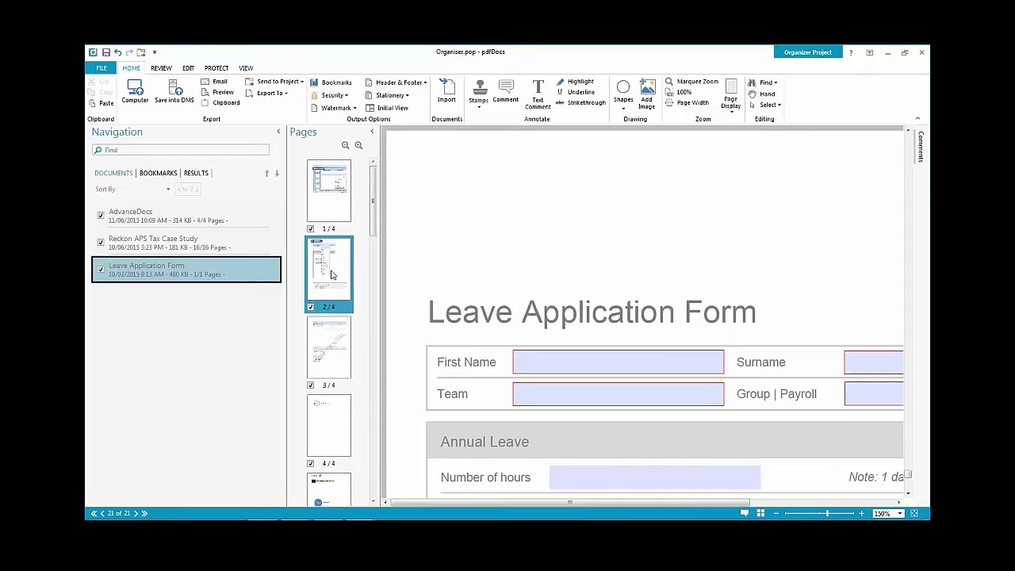
drag(332, 355, 332, 238)
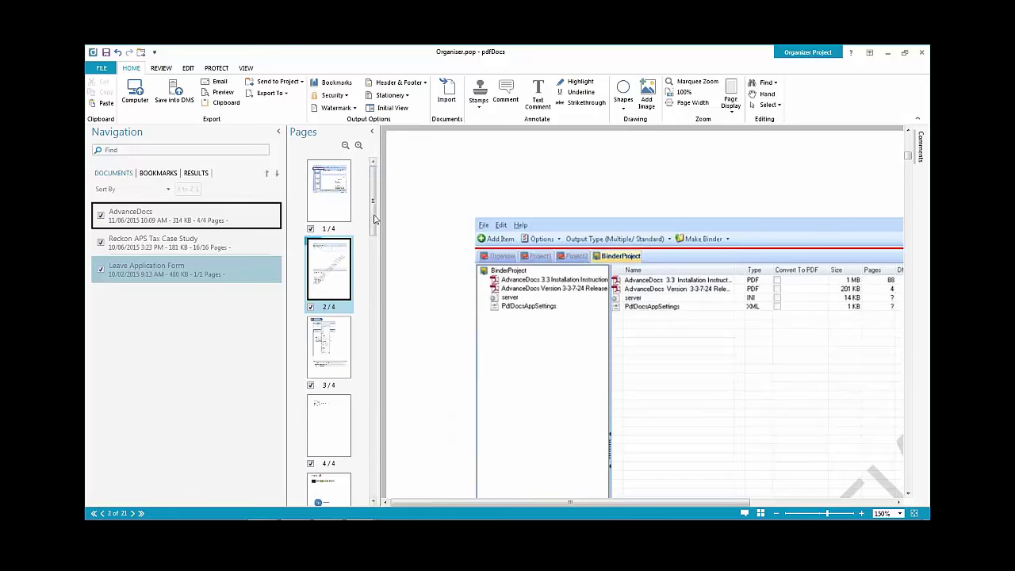
mouse_move(375, 215)
mouse_down()
mouse_move(376, 230)
mouse_move(378, 206)
mouse_up()
click(332, 199)
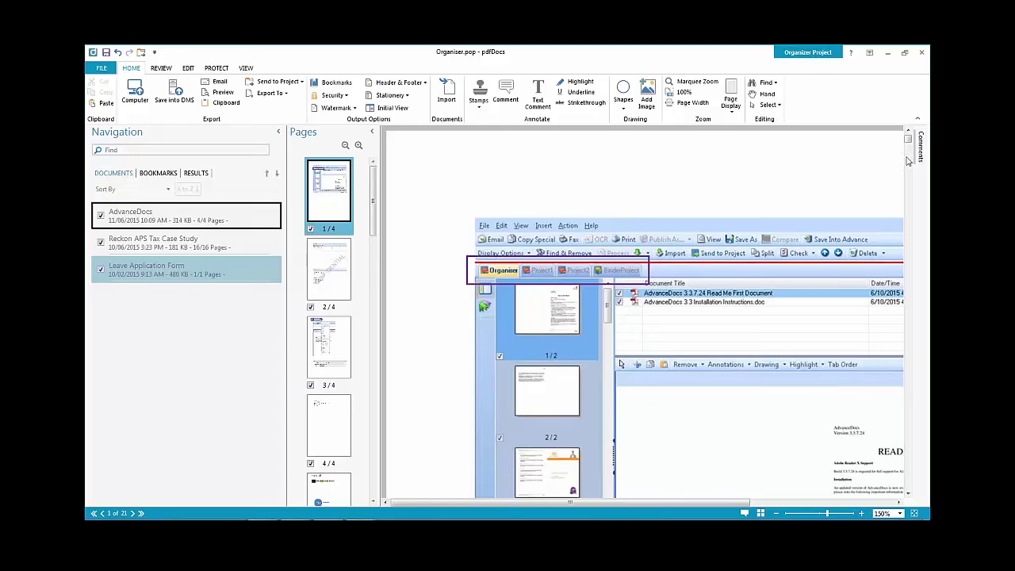
Open the individual's ELD PDF modified 18/06/2015 12:16 from the APERSON Files folder, and arrange its window beside the open projects.
click(905, 52)
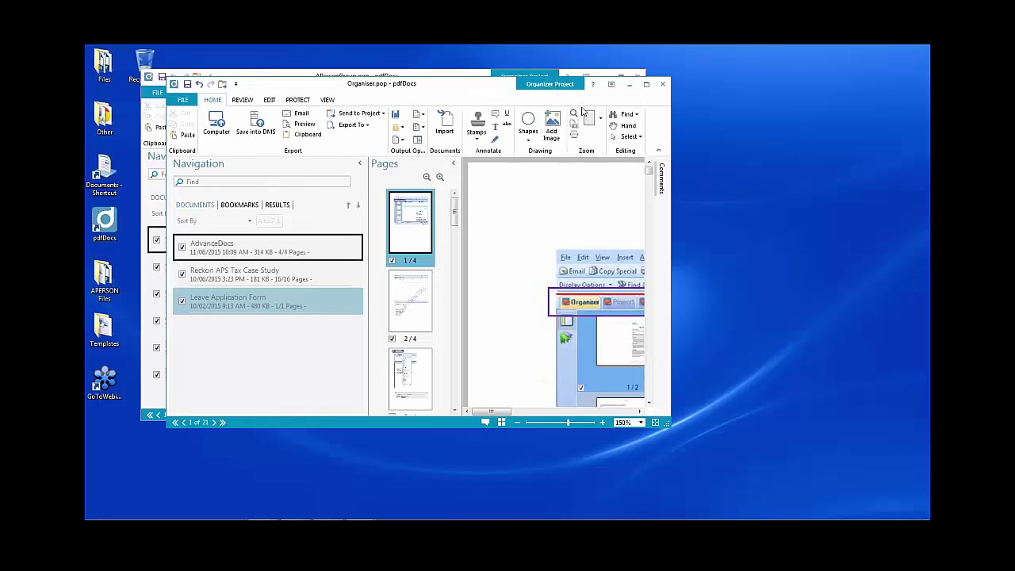
double_click(112, 288)
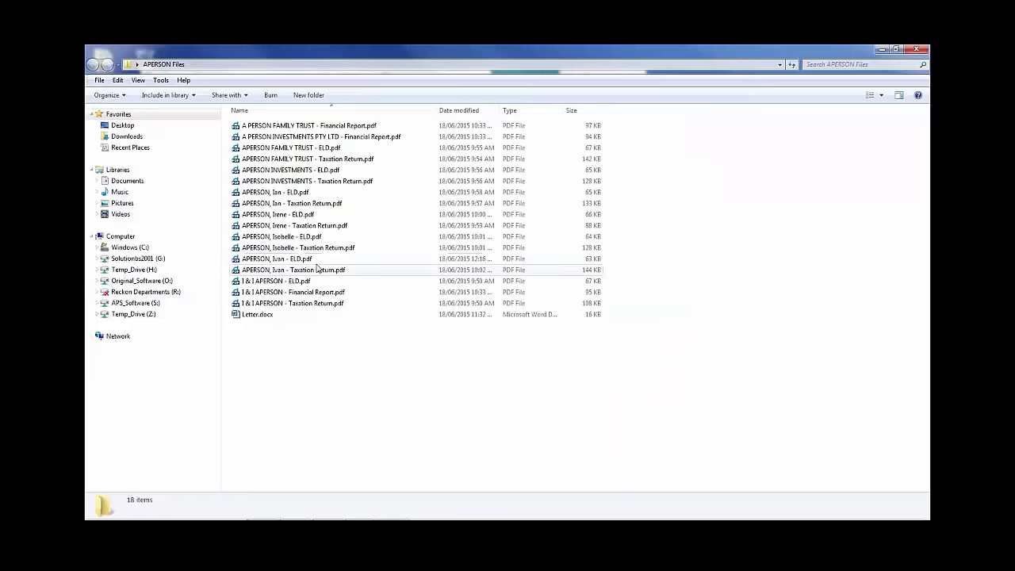
double_click(318, 259)
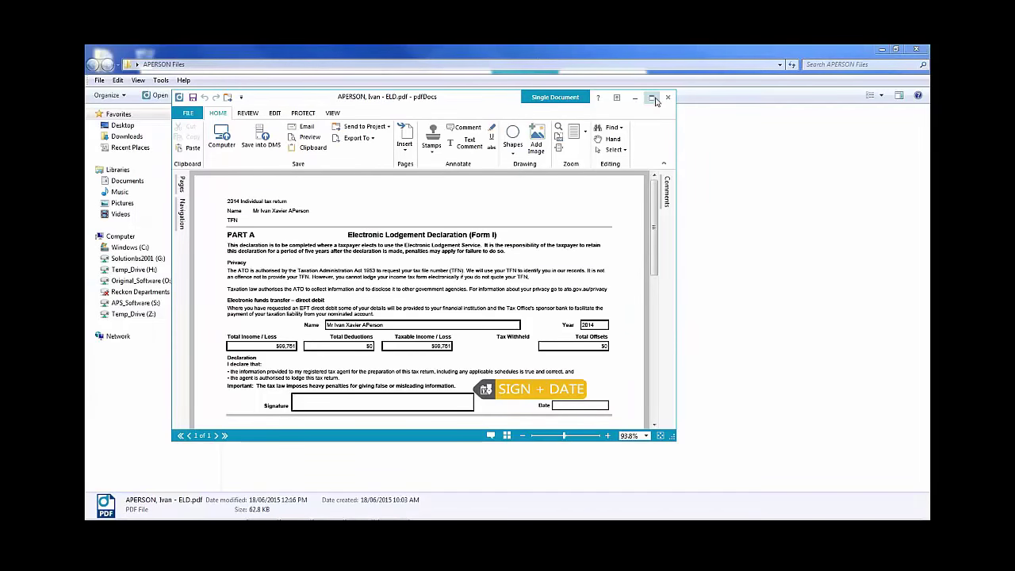
click(882, 49)
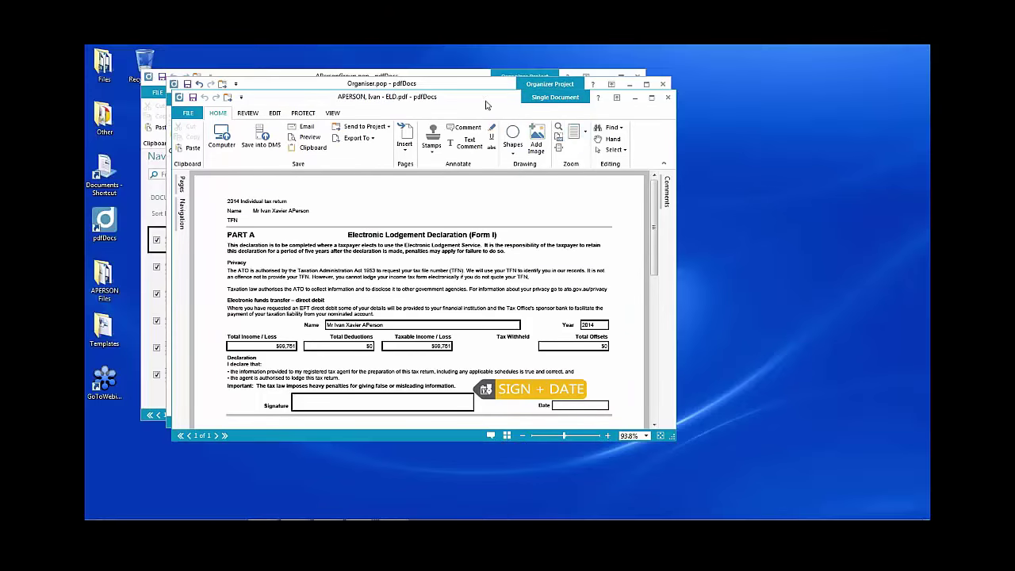
drag(487, 105, 595, 145)
click(706, 158)
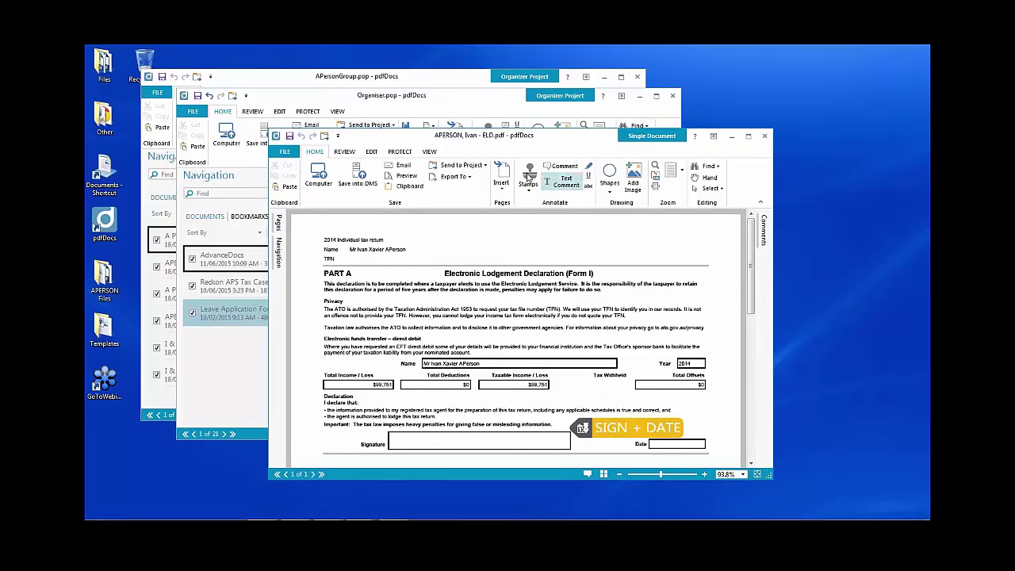
Send the open ELD document to the APersonGroup.pop project, close the original, and check the end of the project's document list.
click(470, 166)
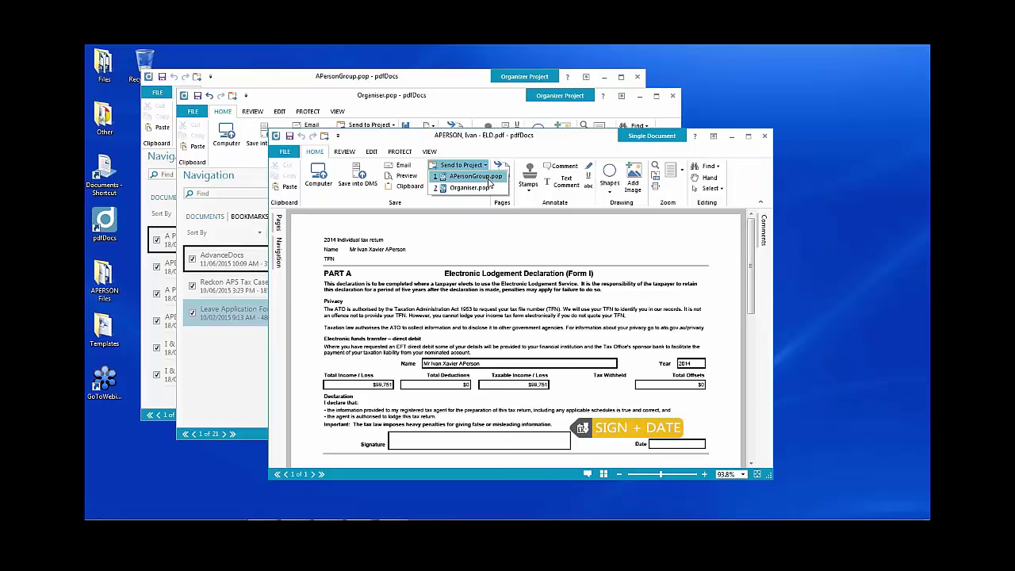
click(475, 176)
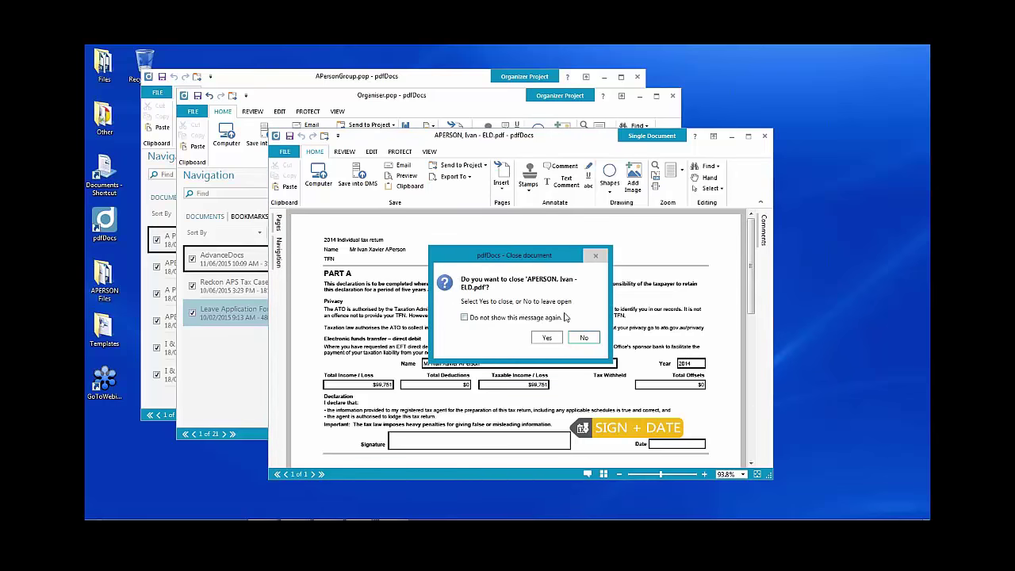
click(546, 339)
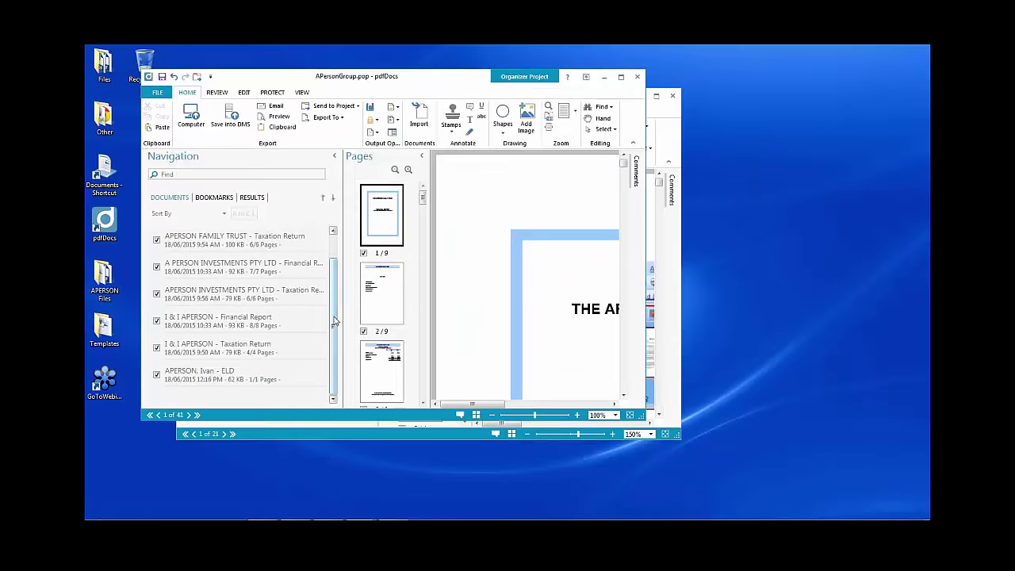
scroll(336, 287, down, 1)
click(228, 370)
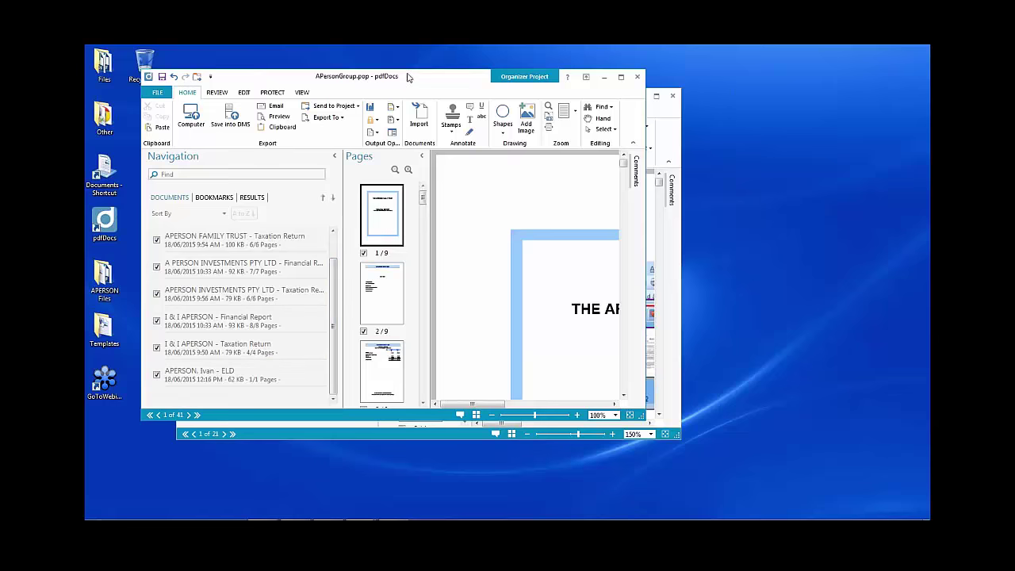
Add I & I APERSON - ELD.pdf from the APERSON Files folder to APersonGroup.pop just above its last document, and close the folder.
drag(408, 77, 402, 67)
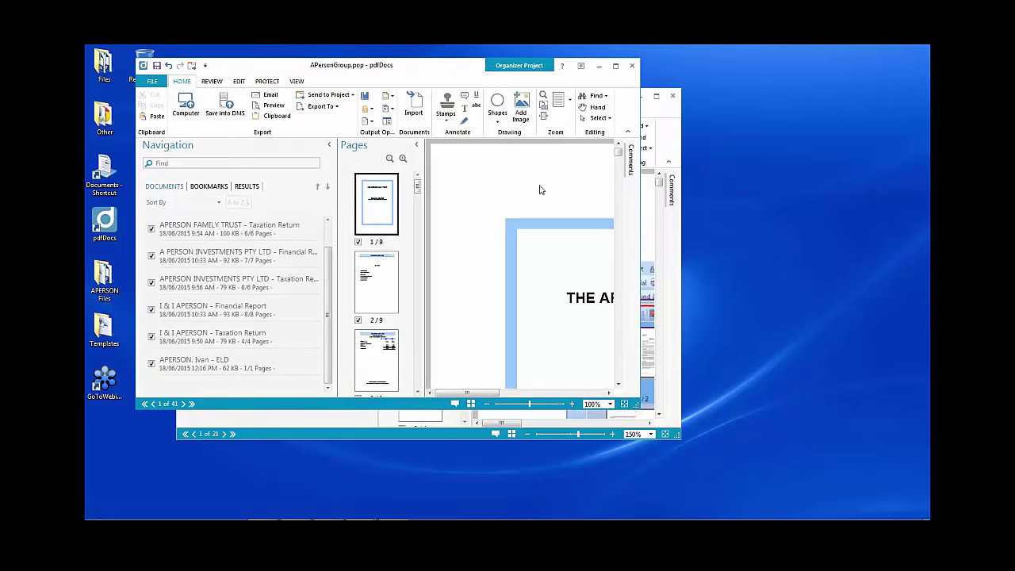
click(675, 111)
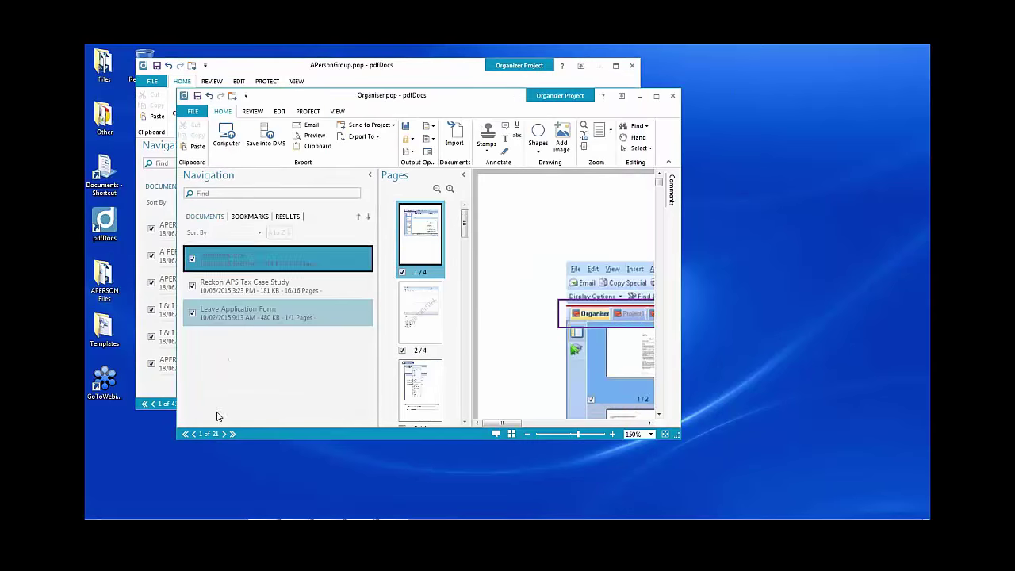
double_click(103, 287)
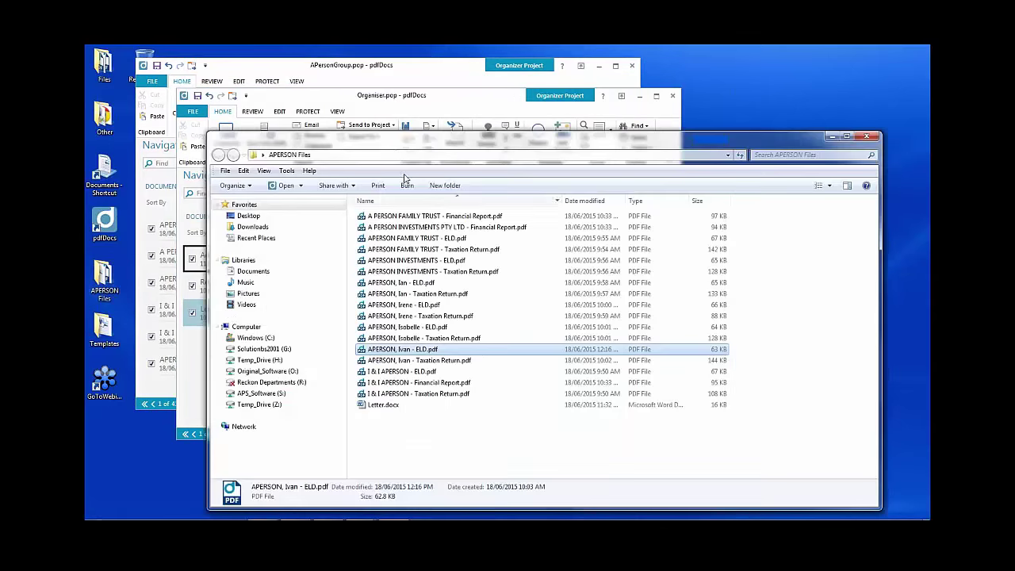
drag(431, 143, 707, 156)
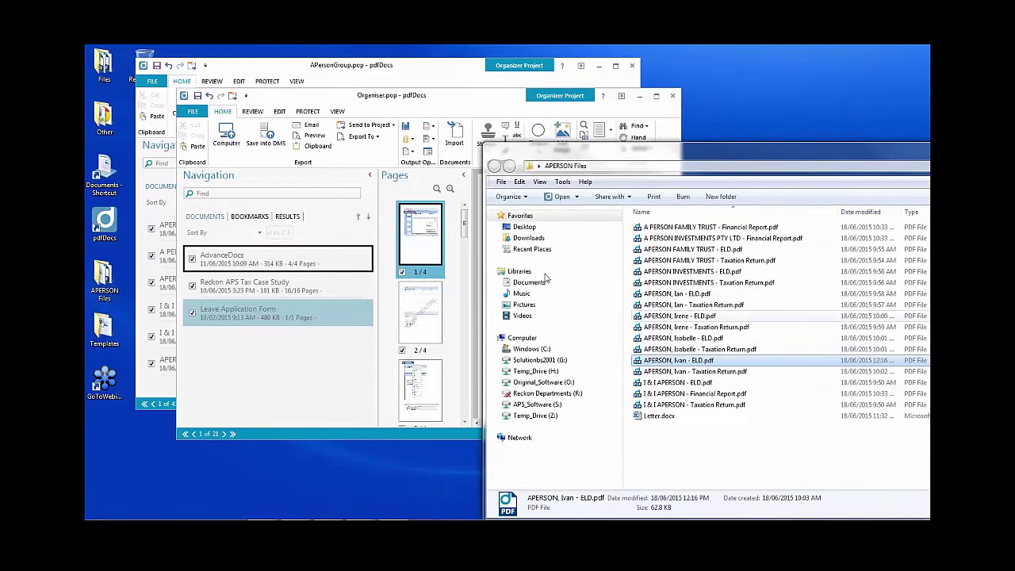
click(434, 75)
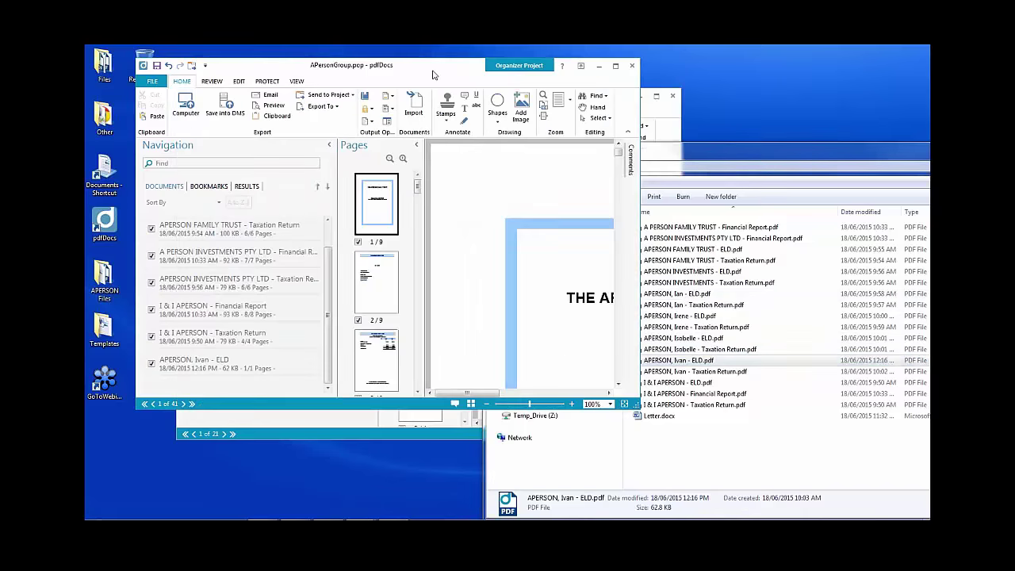
drag(711, 386, 208, 365)
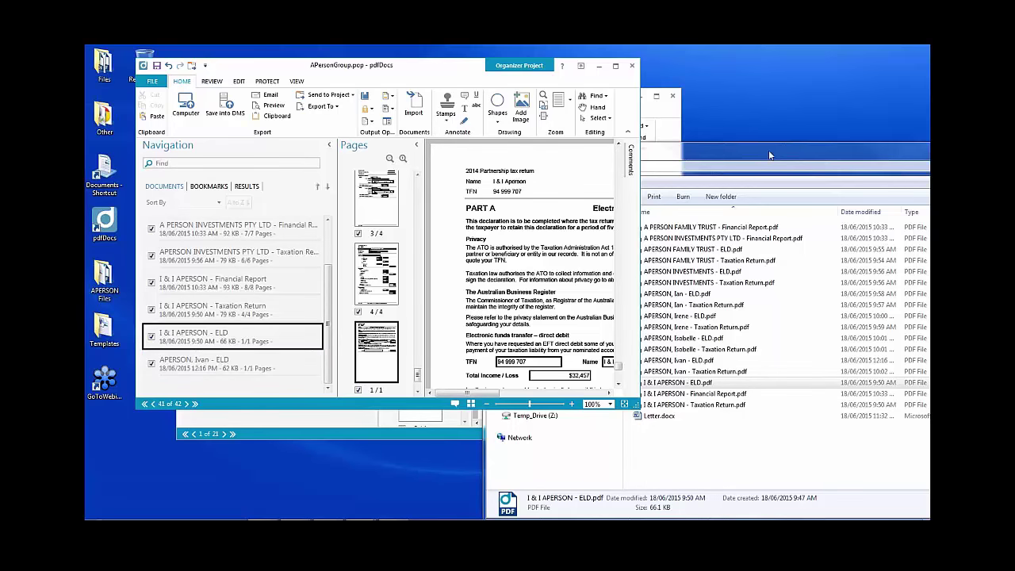
drag(769, 150, 560, 109)
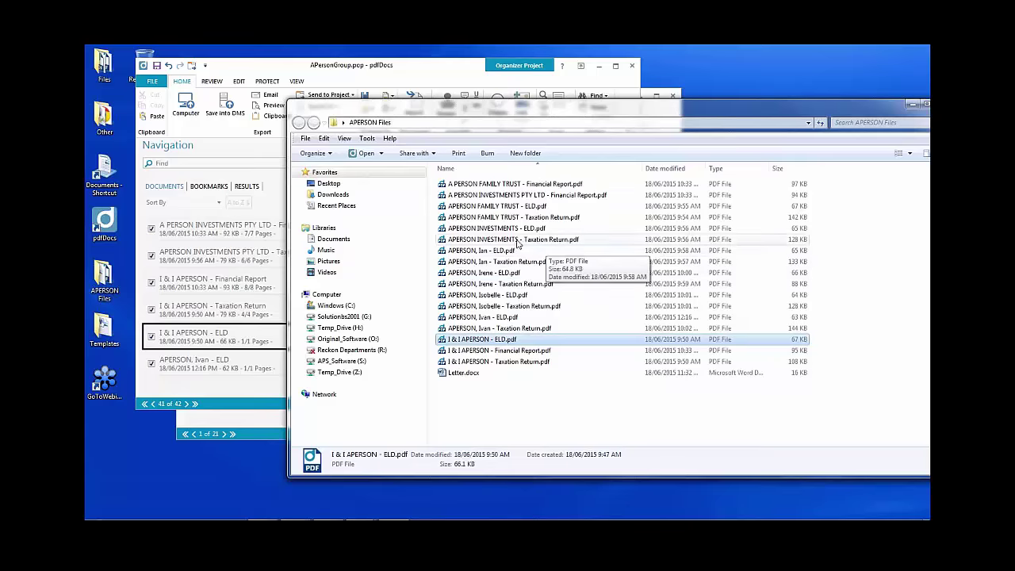
drag(848, 102, 767, 110)
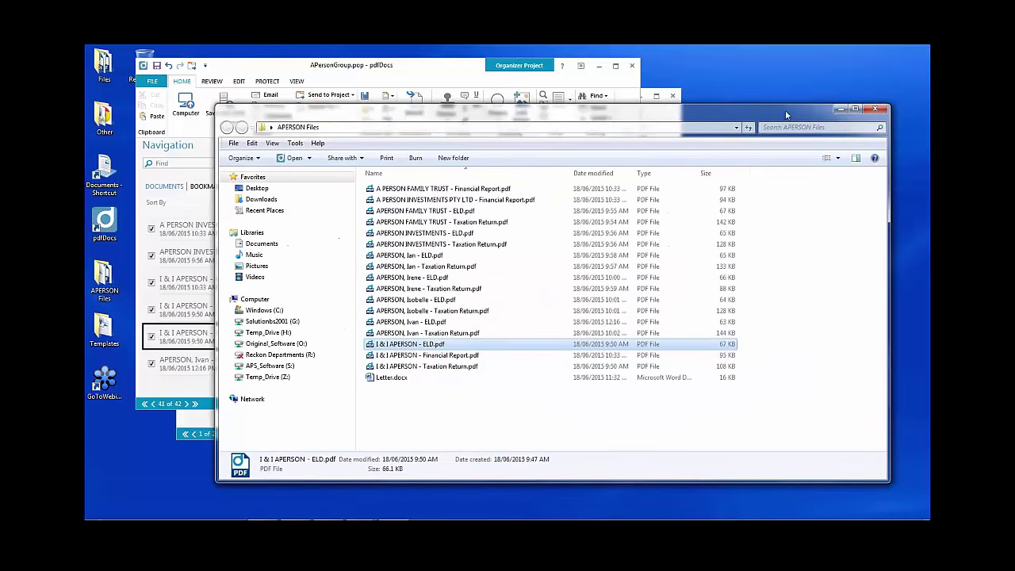
click(883, 109)
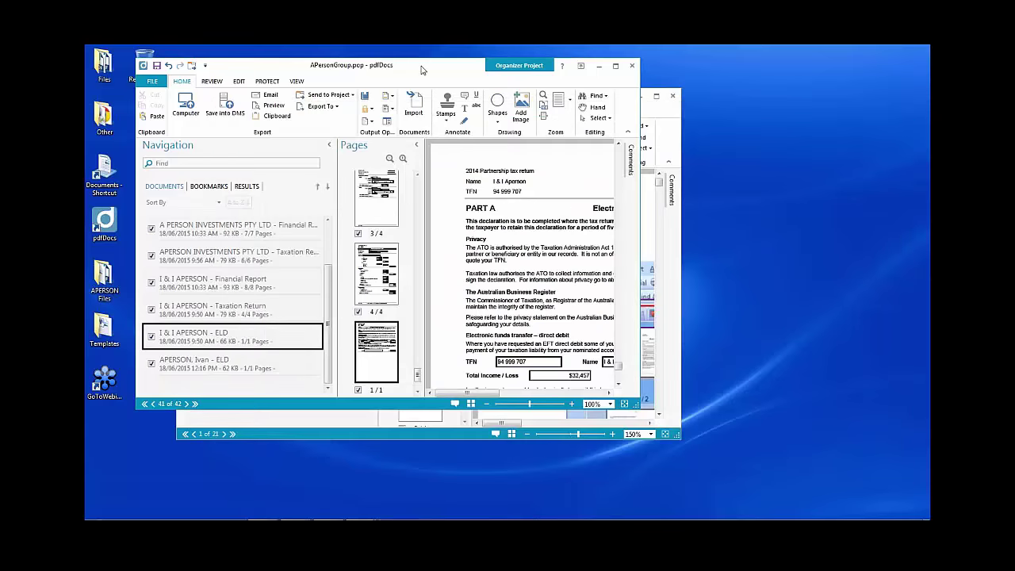
Review the Export To formats and the Send to Project destinations available for APersonGroup.pop.
drag(424, 70, 546, 146)
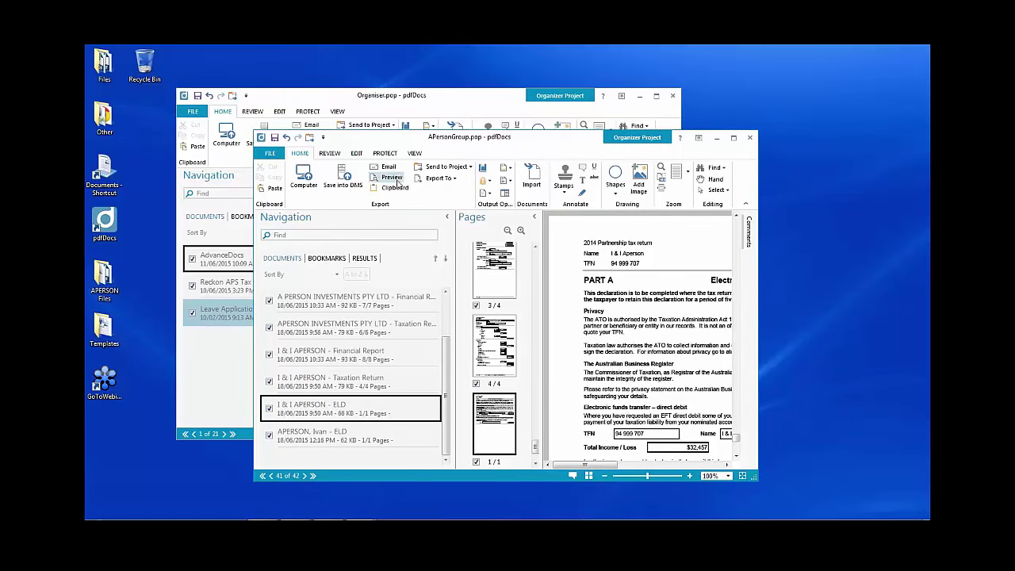
click(449, 182)
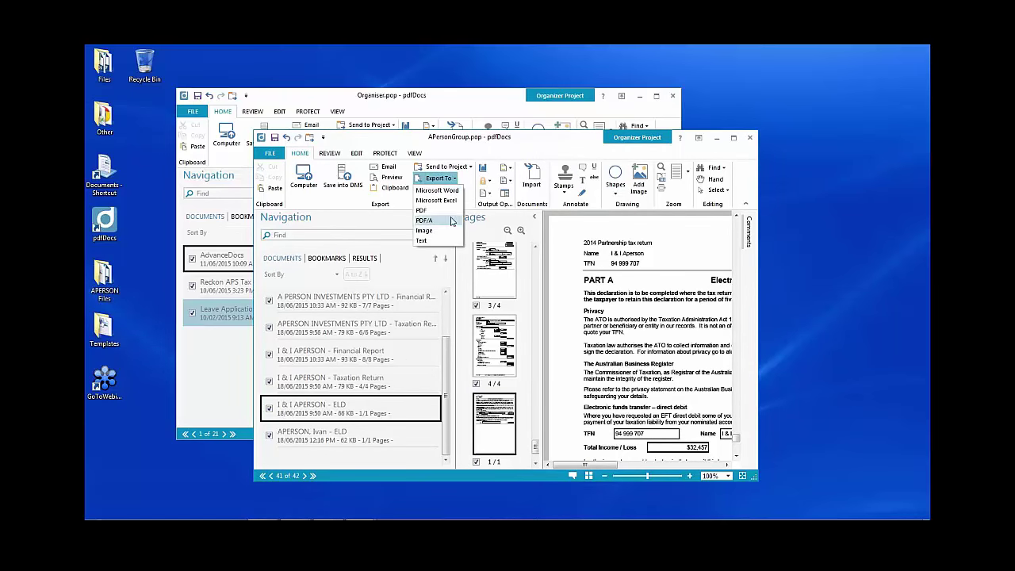
click(468, 167)
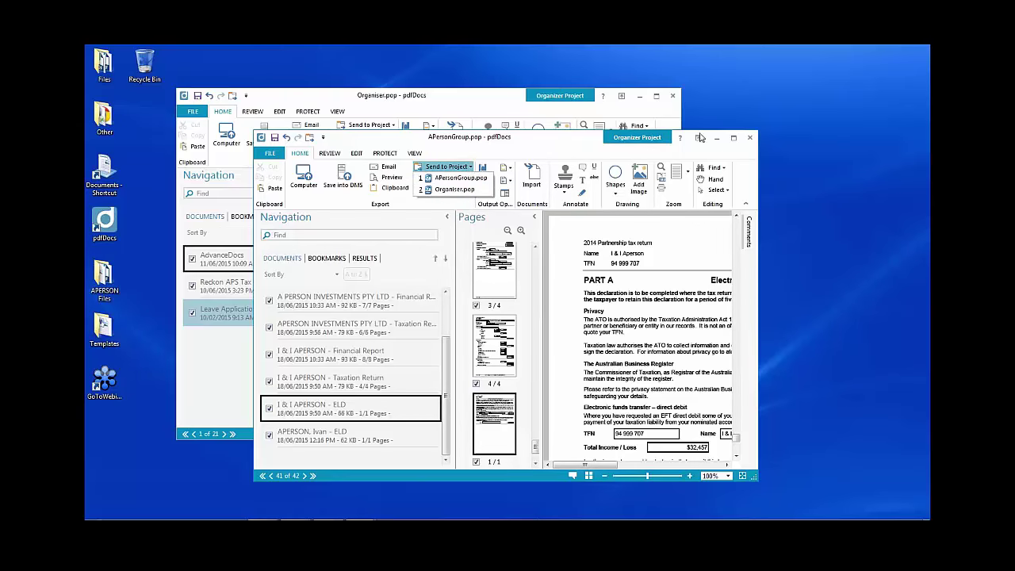
Close APersonGroup.pop with its changes saved, and maximize the Organiser.pop project window.
click(749, 143)
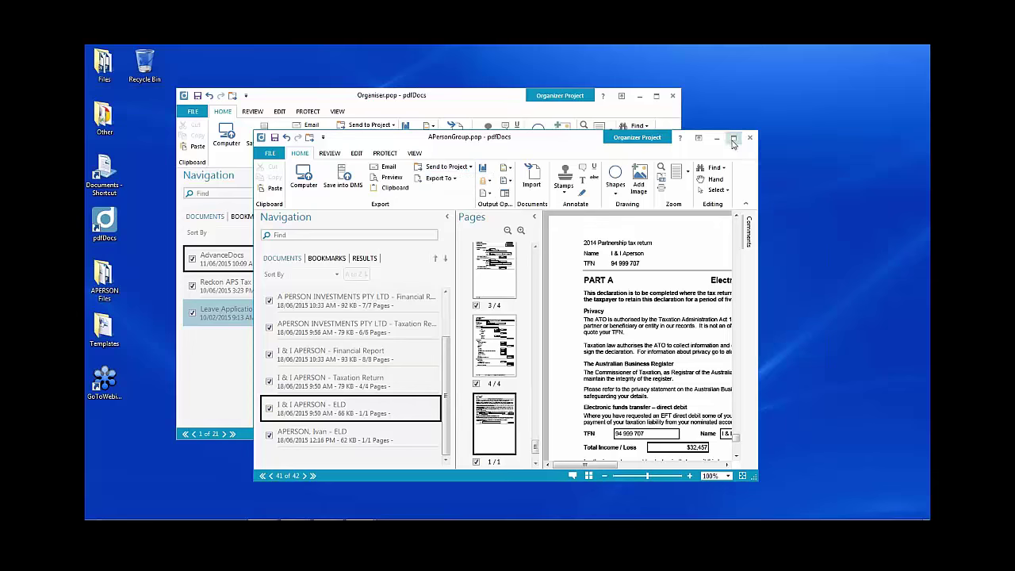
click(750, 140)
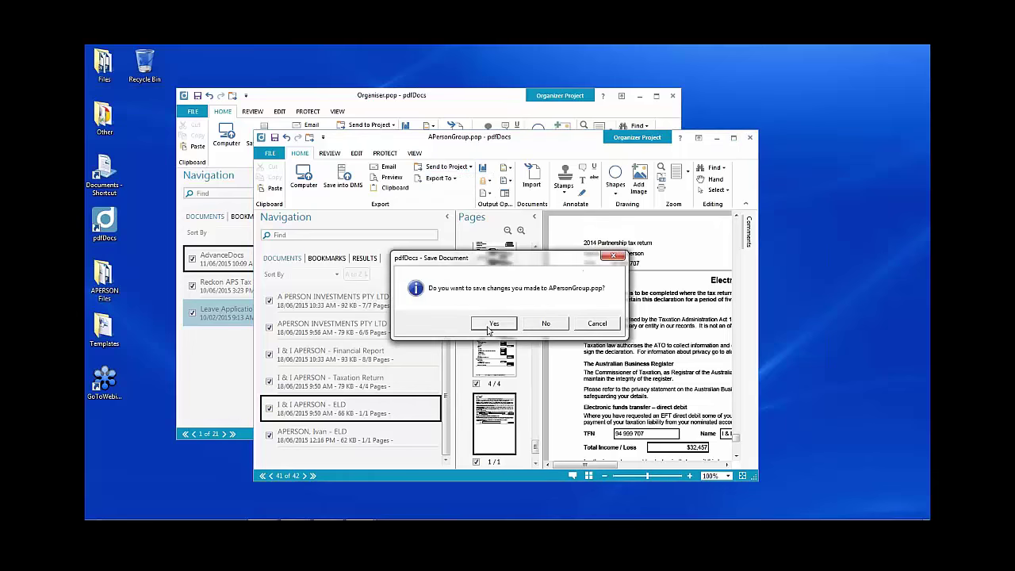
click(493, 325)
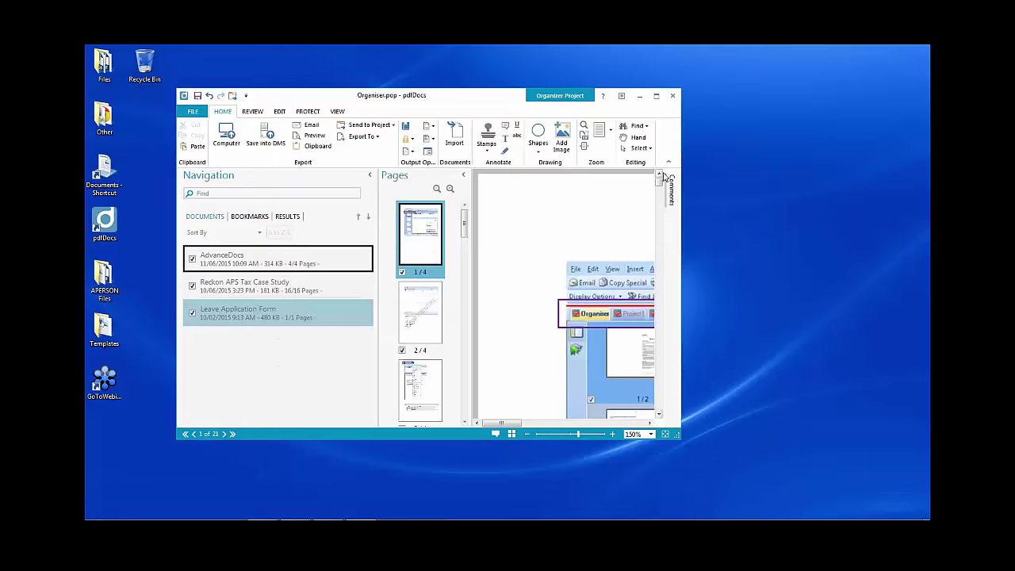
click(657, 96)
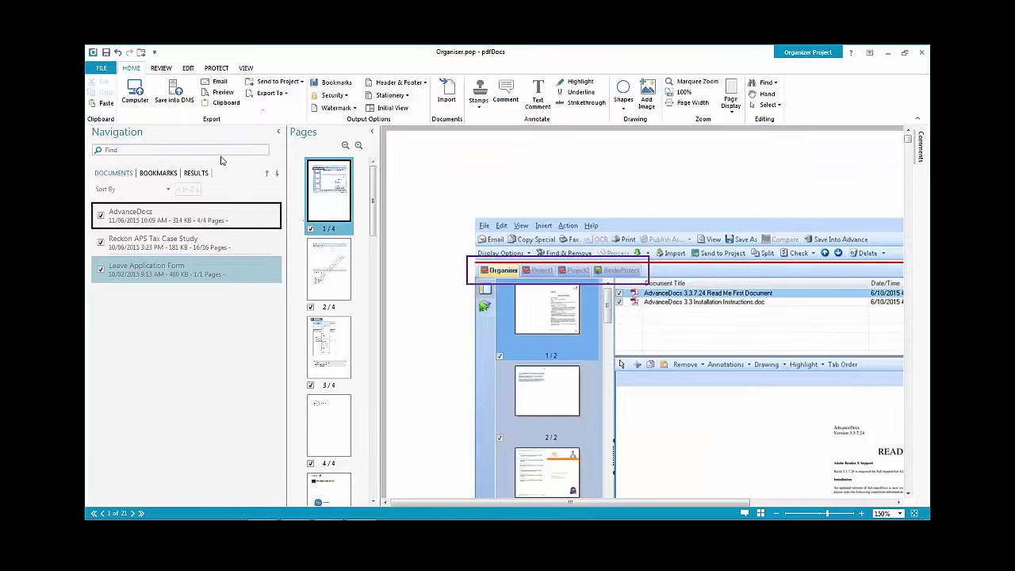
Open the pdfDocs options and examine the General settings for default layout, zoom and image conversion.
click(102, 70)
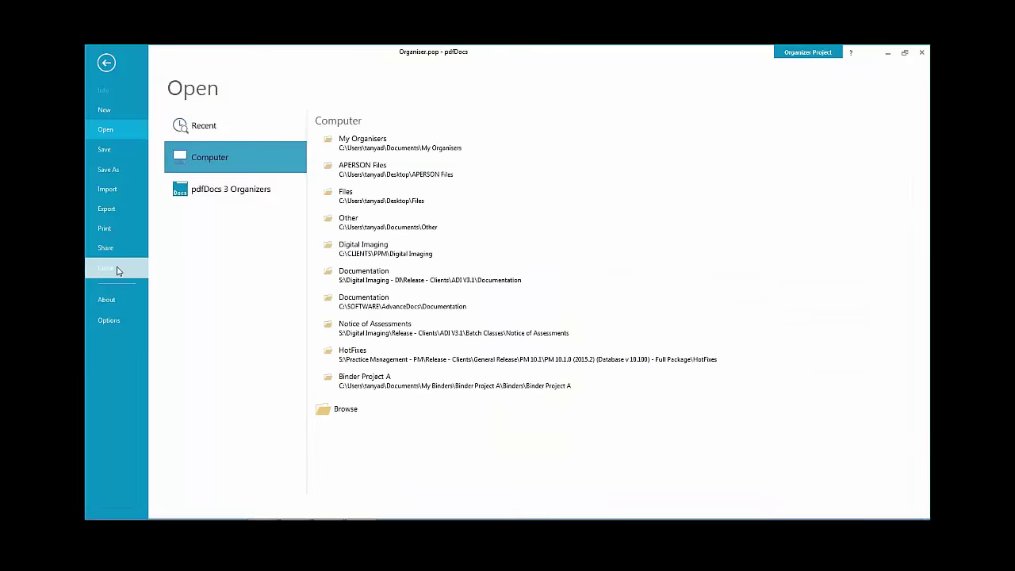
click(109, 321)
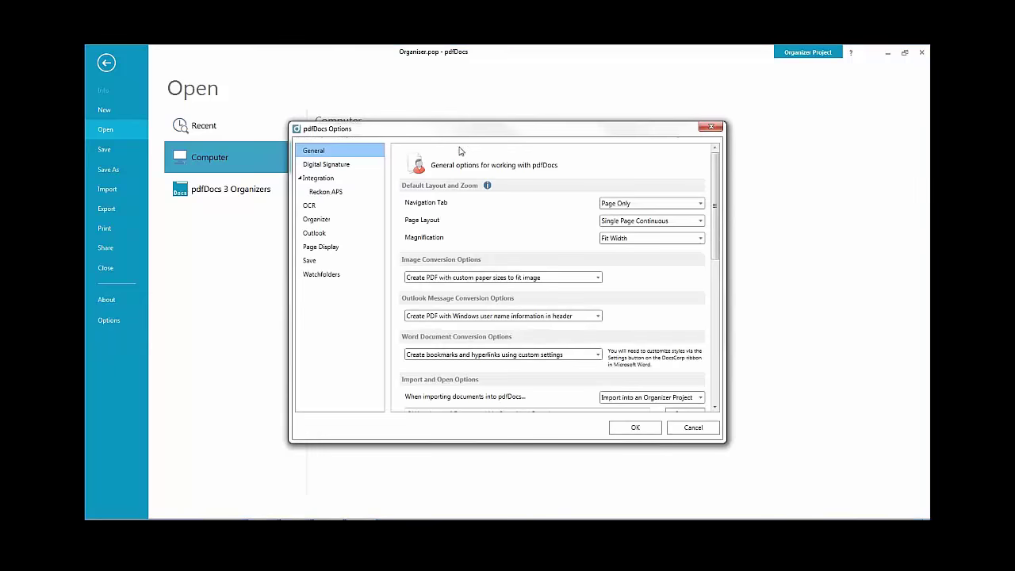
drag(452, 125, 358, 83)
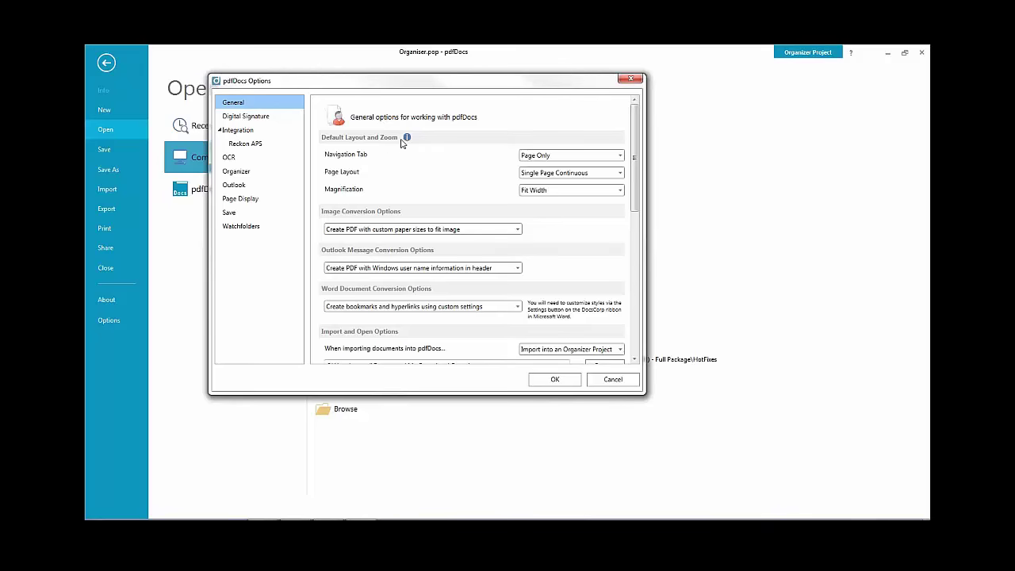
mouse_move(407, 139)
click(517, 231)
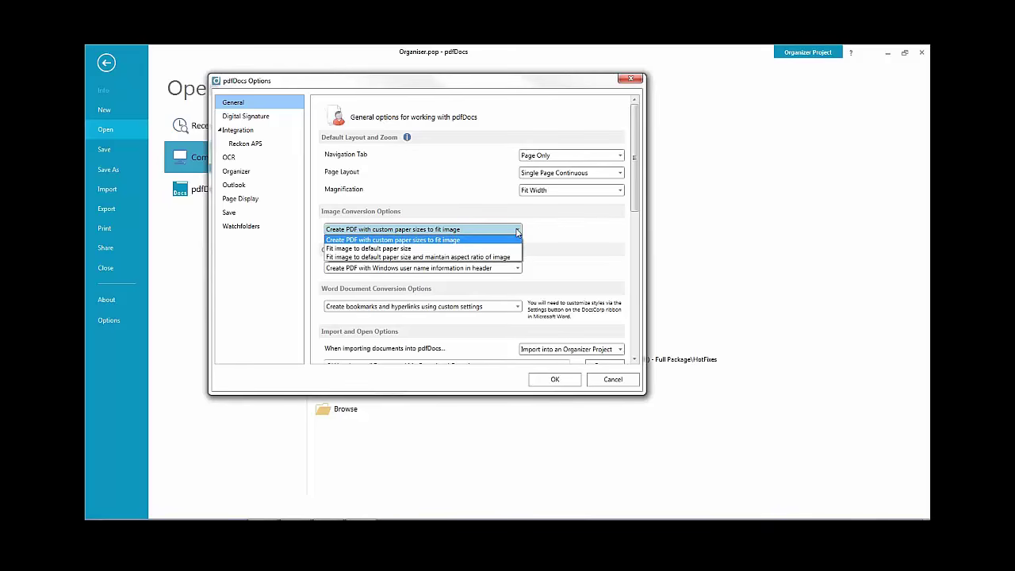
click(517, 231)
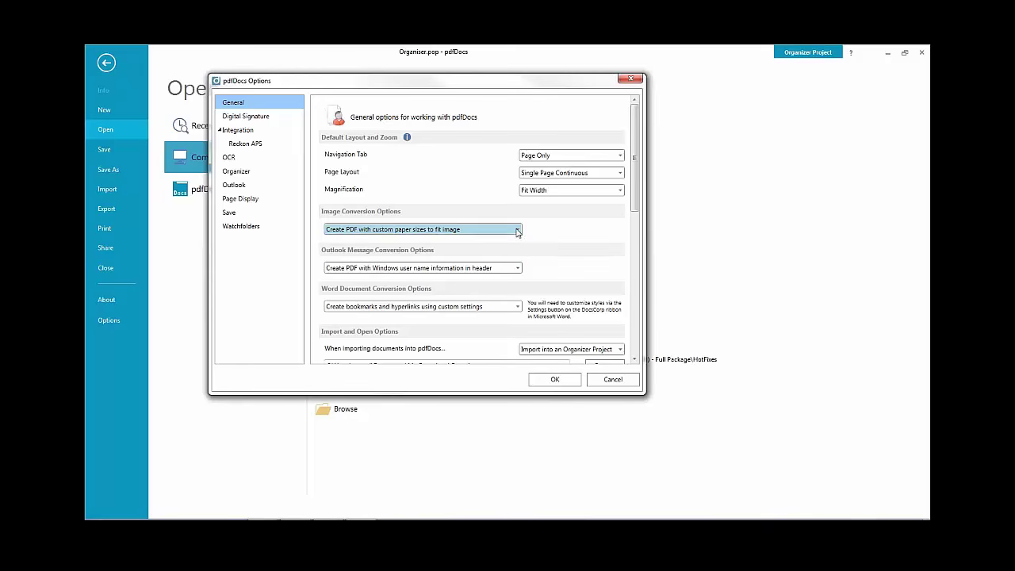
Review the Outlook and Word conversion choices, keeping Windows user name information in the header and bookmarks and hyperlinks using custom settings.
click(634, 361)
click(635, 361)
click(635, 361)
click(635, 361)
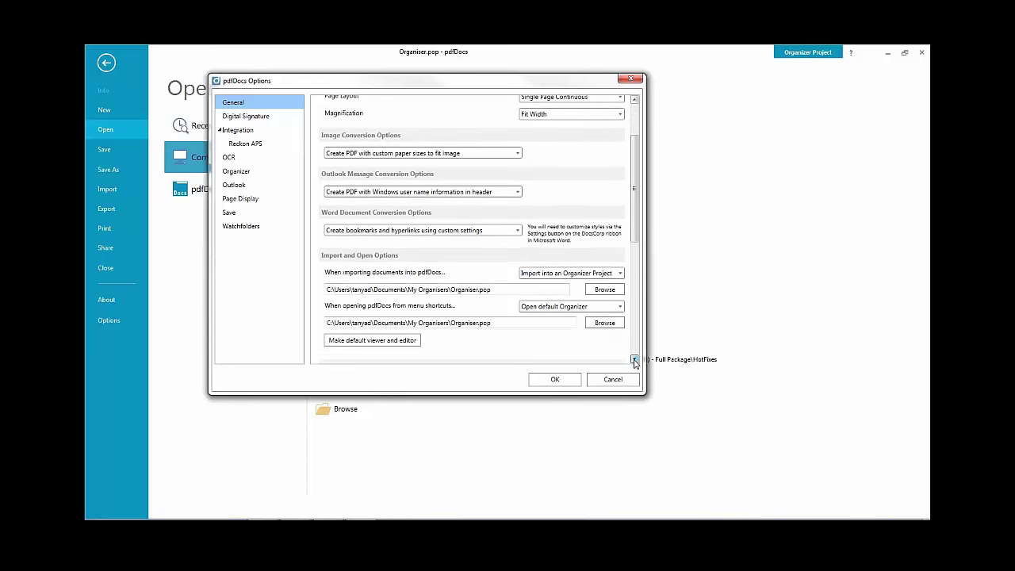
click(516, 192)
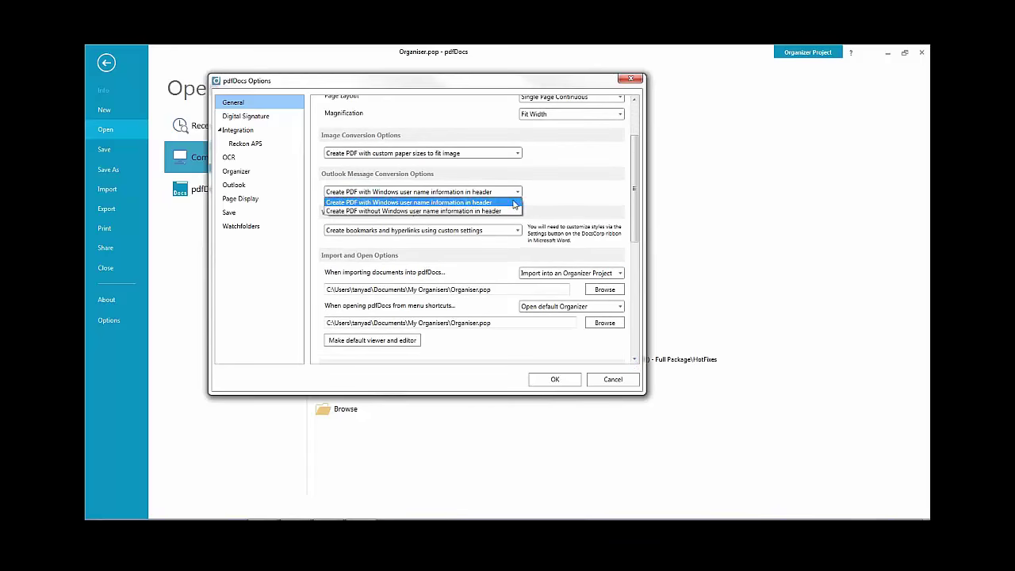
click(511, 202)
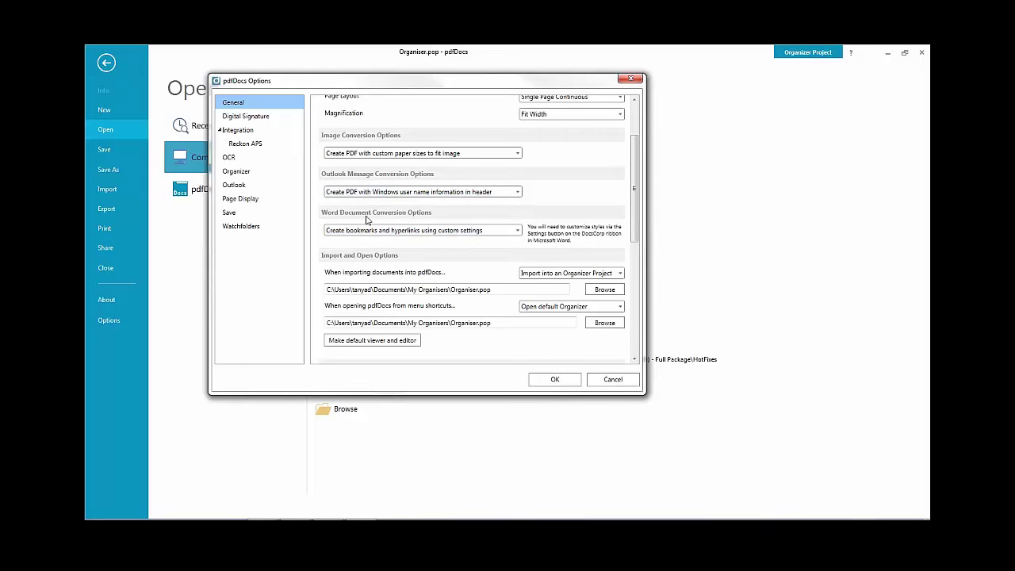
click(487, 232)
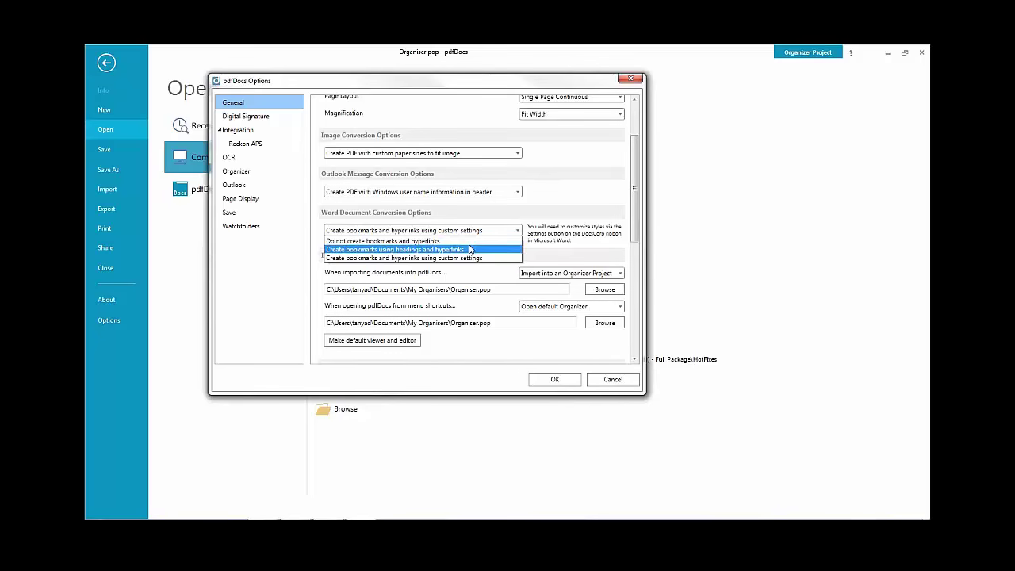
click(401, 258)
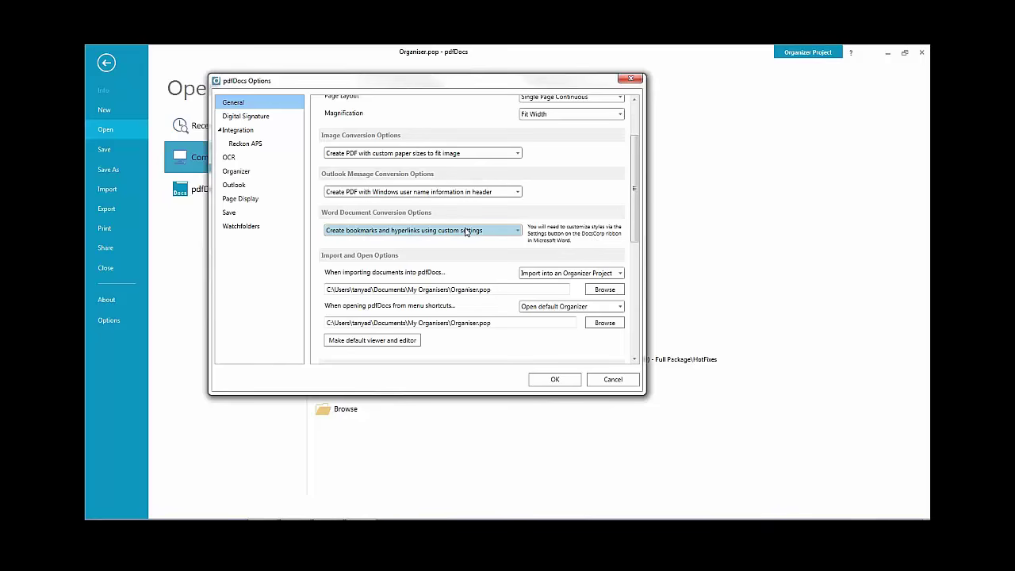
Set pdfDocs to ask what to do when processing WatchFolders or printing documents, under the General print options.
click(635, 360)
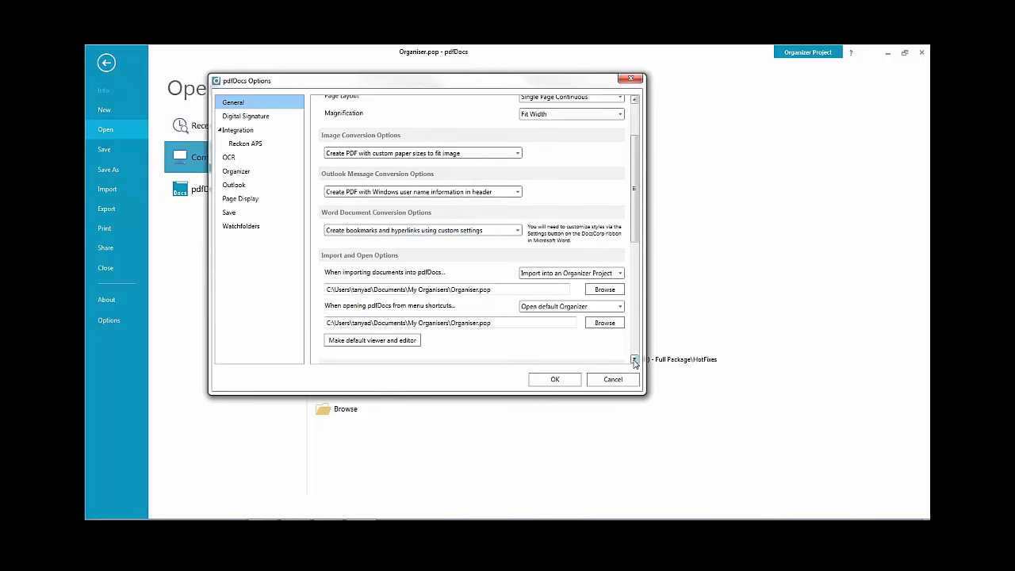
drag(635, 361, 634, 362)
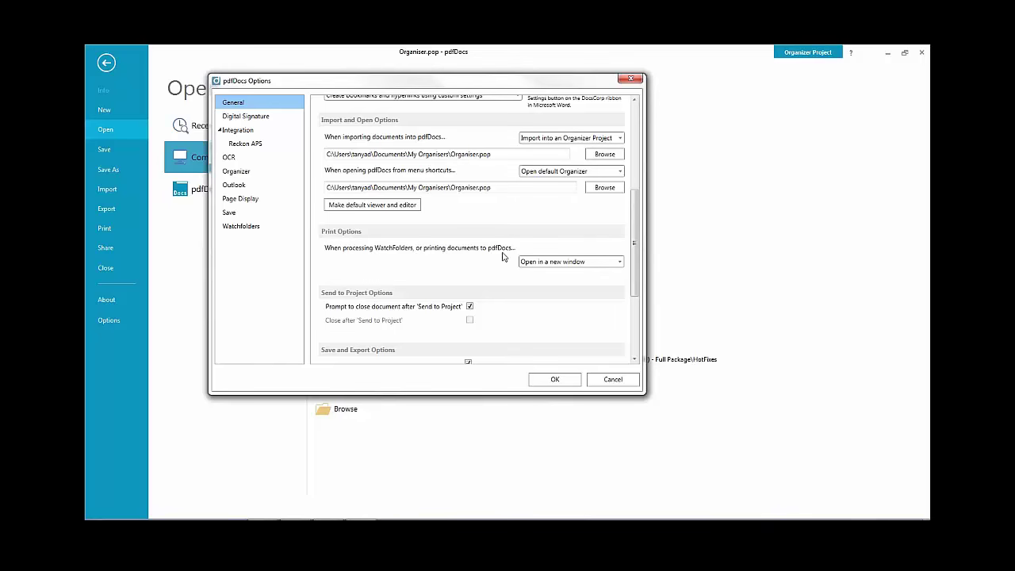
click(620, 264)
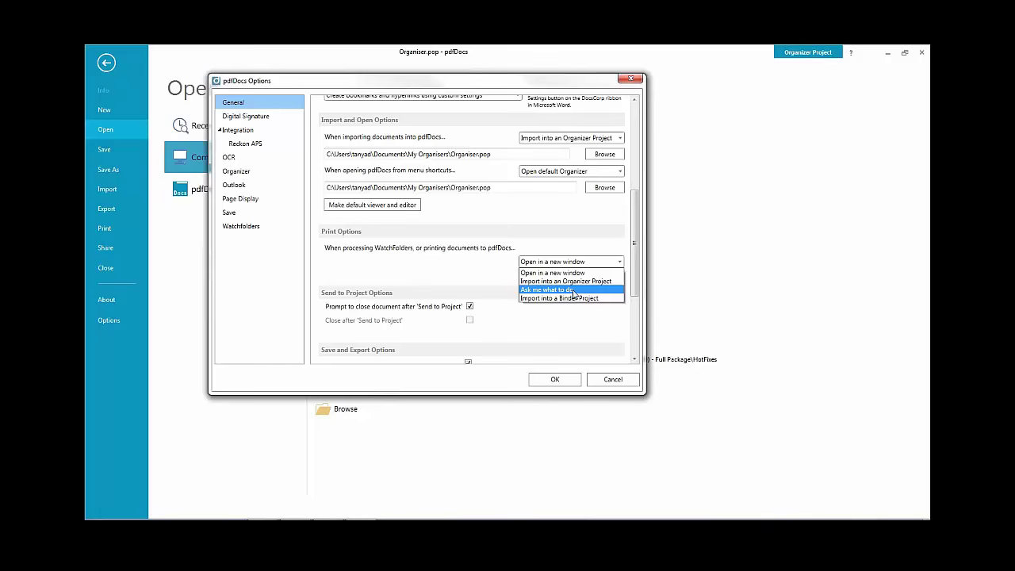
click(573, 290)
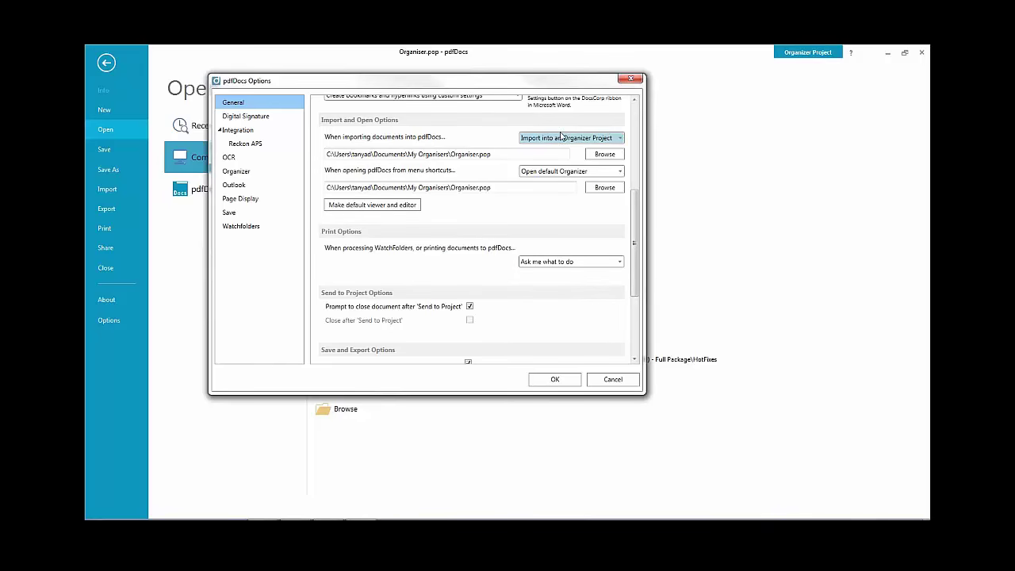
Review the choices for importing documents and opening pdfDocs from menu shortcuts, including the default Organiser.pop path, and the Send to Project and export settings.
click(620, 140)
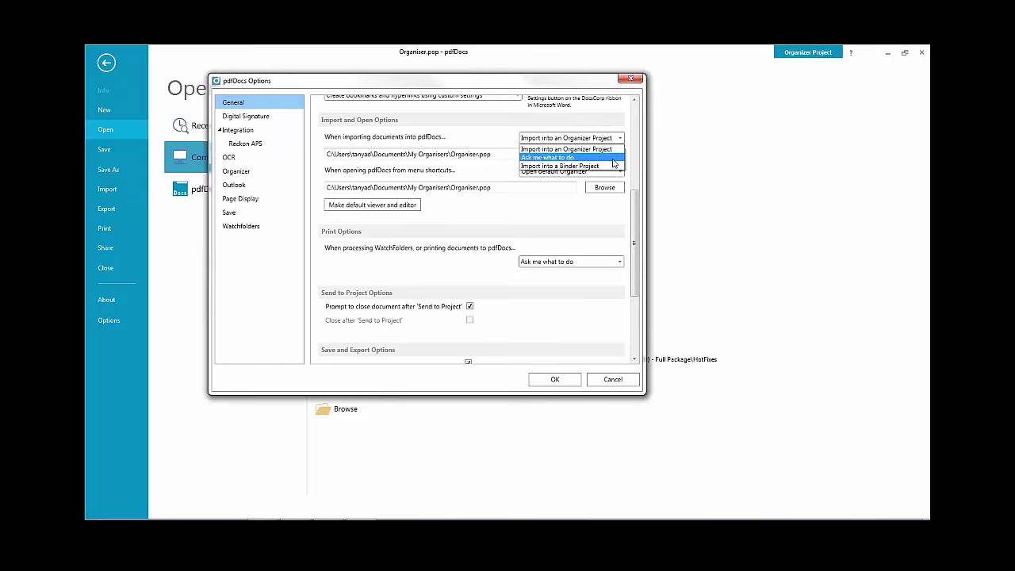
click(620, 139)
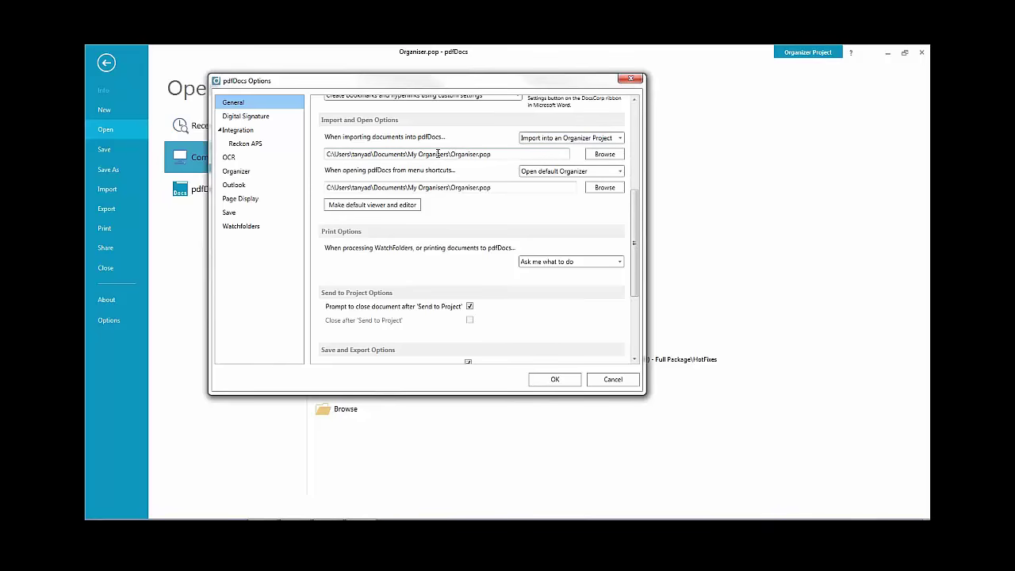
drag(500, 154, 320, 162)
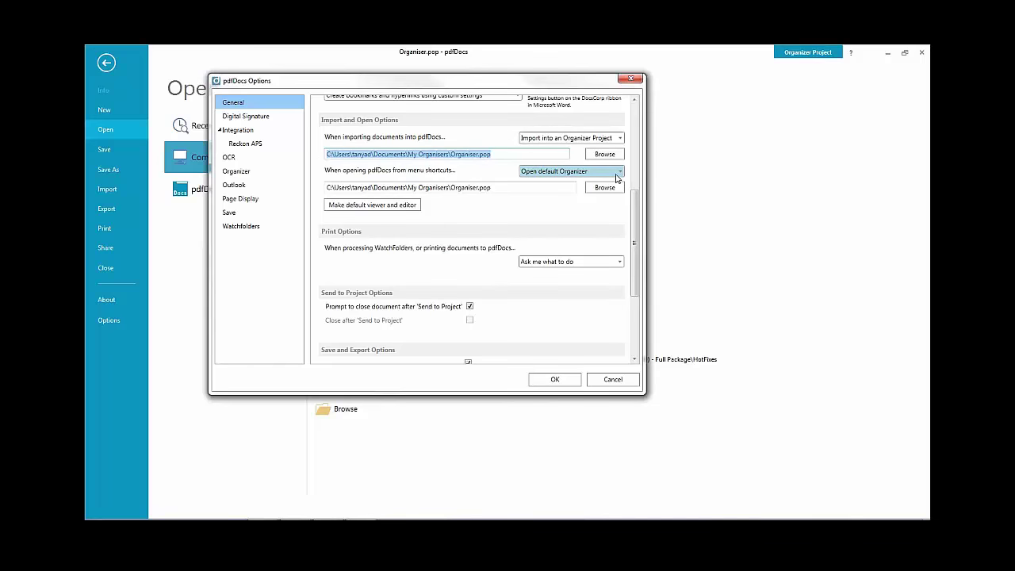
click(618, 175)
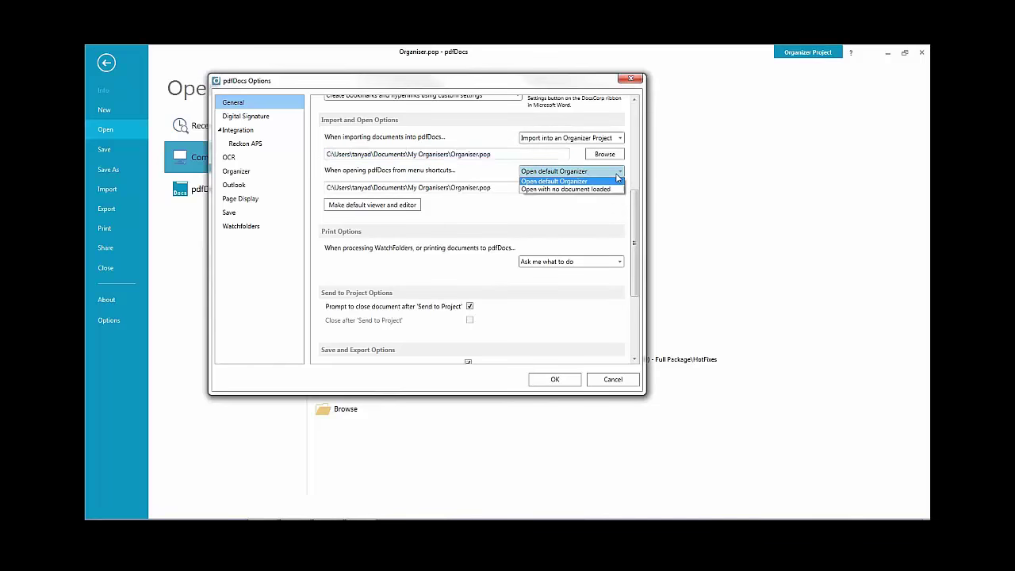
click(617, 176)
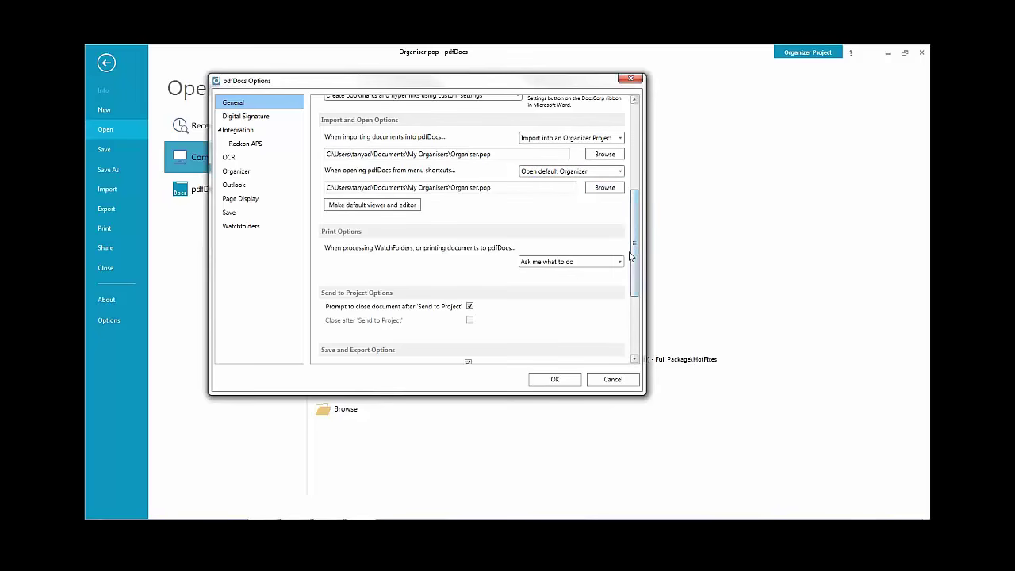
scroll(553, 220, down, 2)
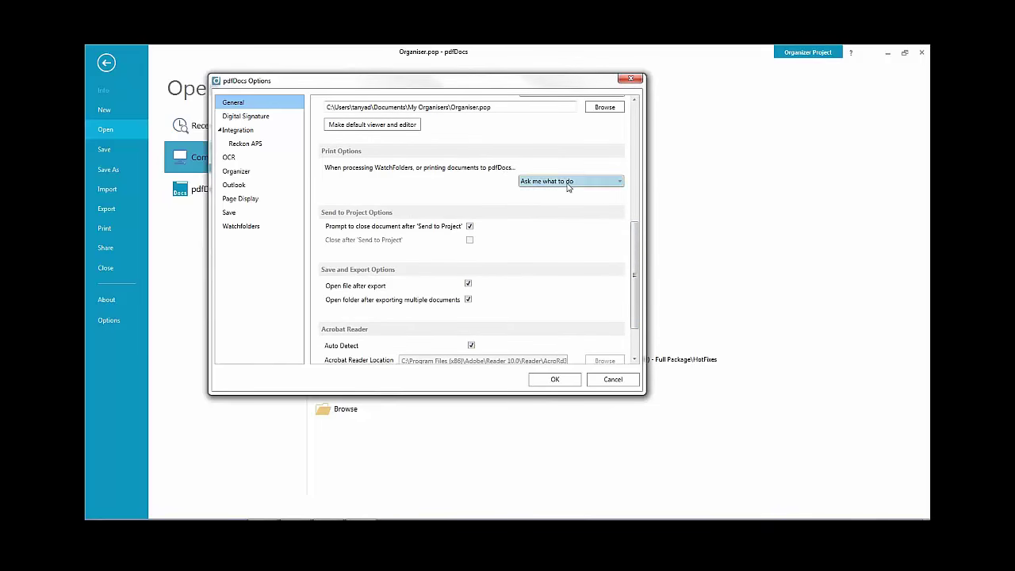
Apply the changed options and close Organiser.pop with its changes saved.
click(572, 384)
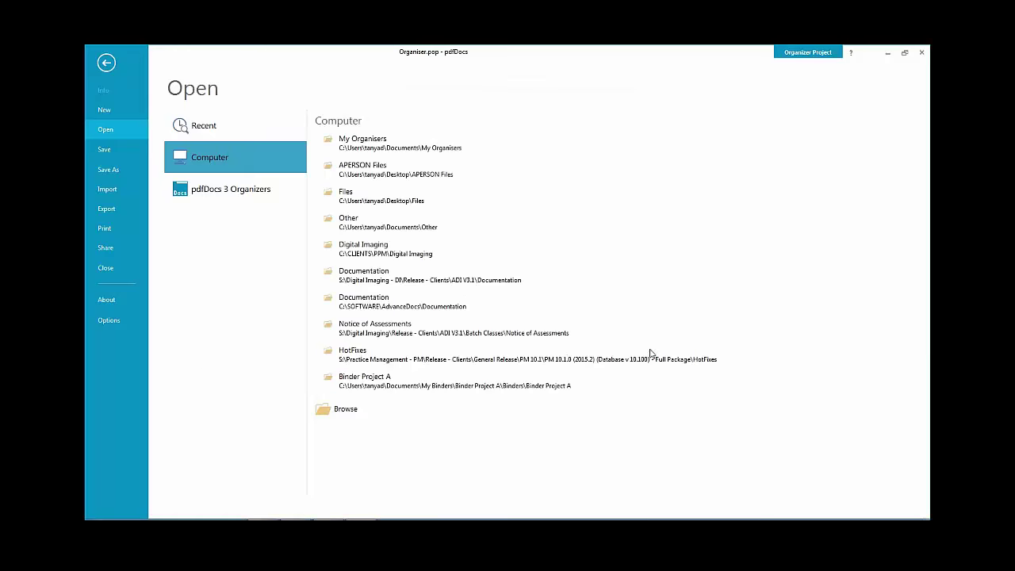
click(921, 53)
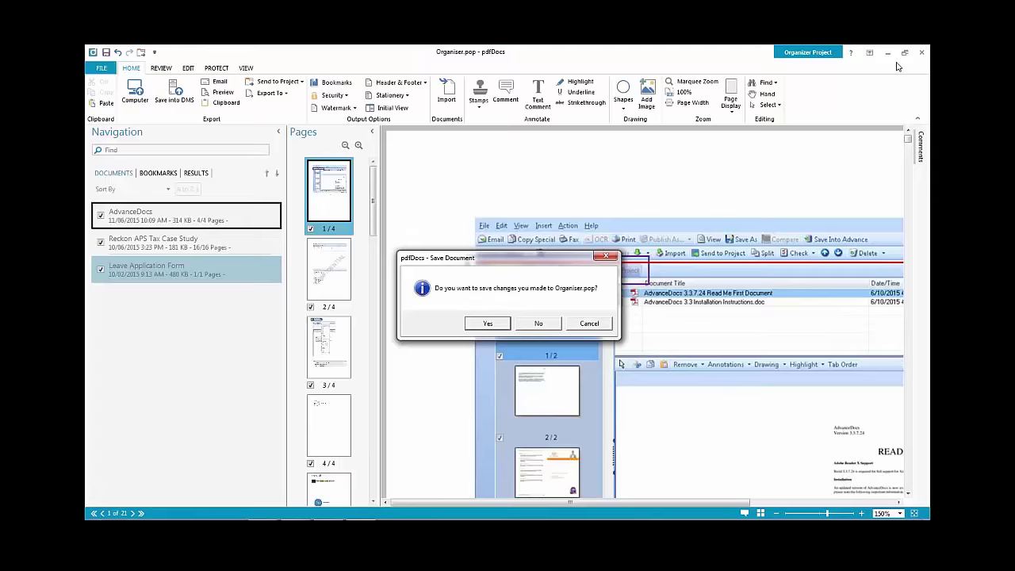
click(500, 324)
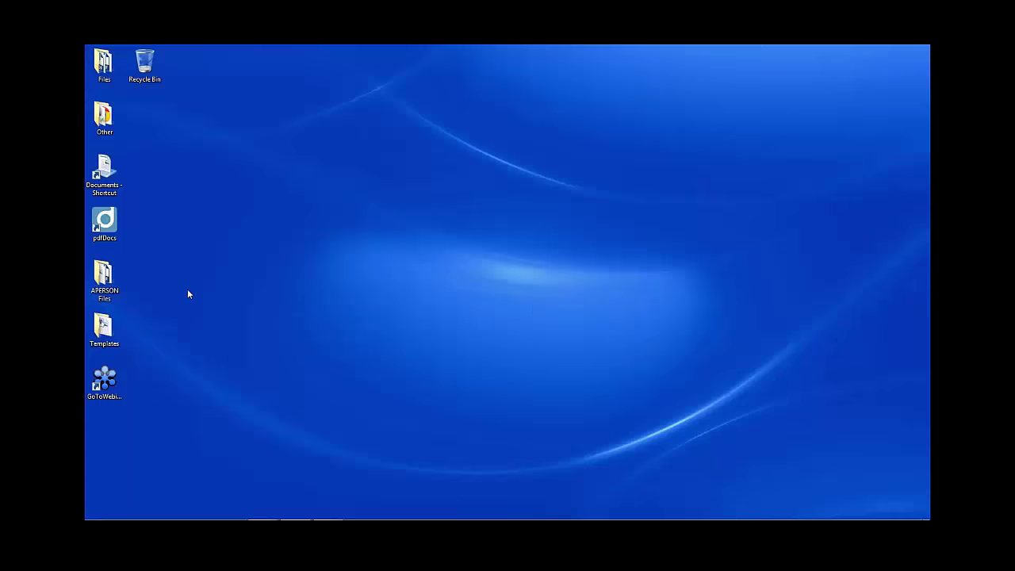
double_click(106, 329)
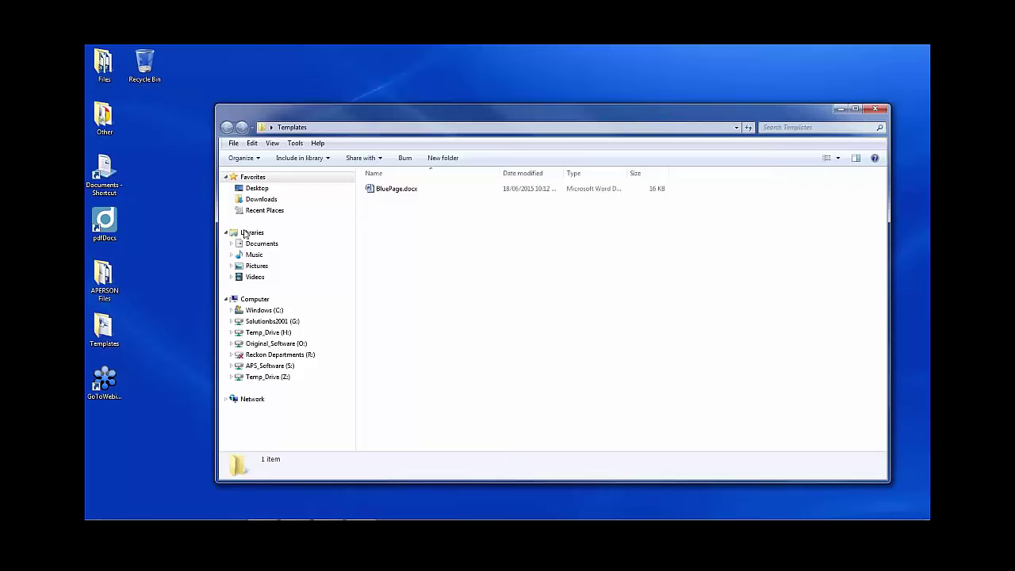
click(875, 107)
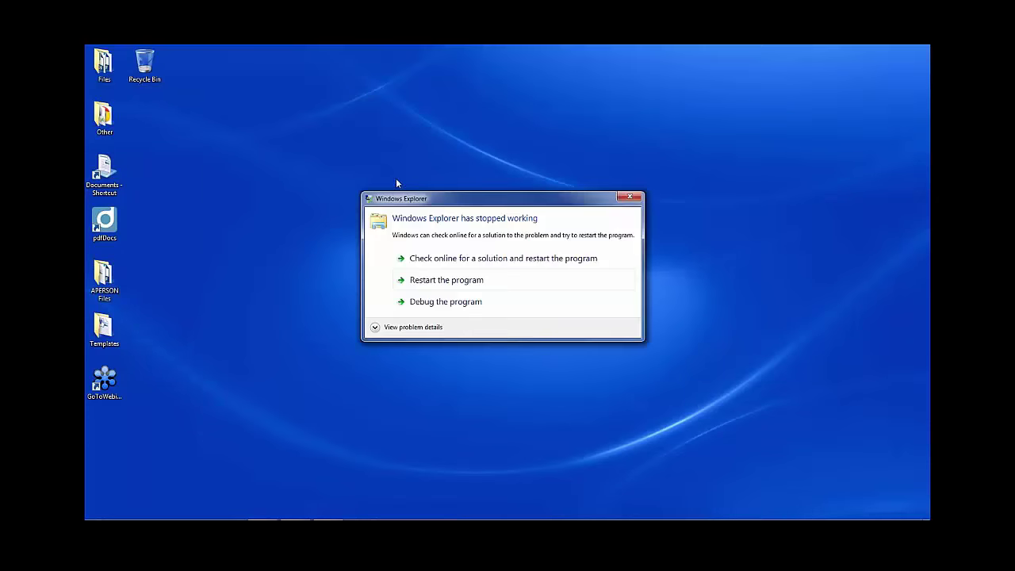
click(632, 201)
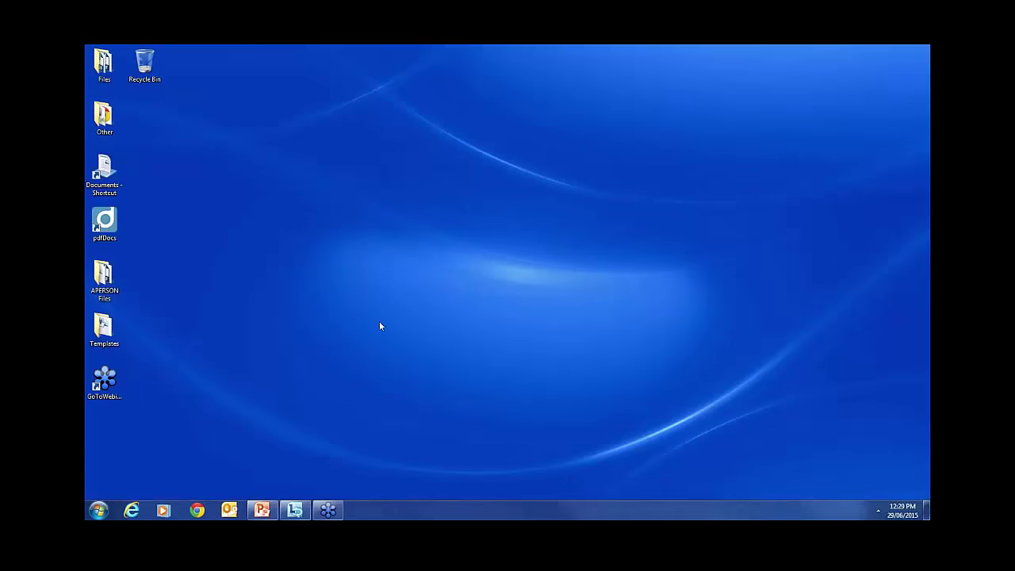
Open APERSON FAMILY TRUST - ELD.pdf from the APERSON Files folder on the desktop as a single document.
double_click(119, 278)
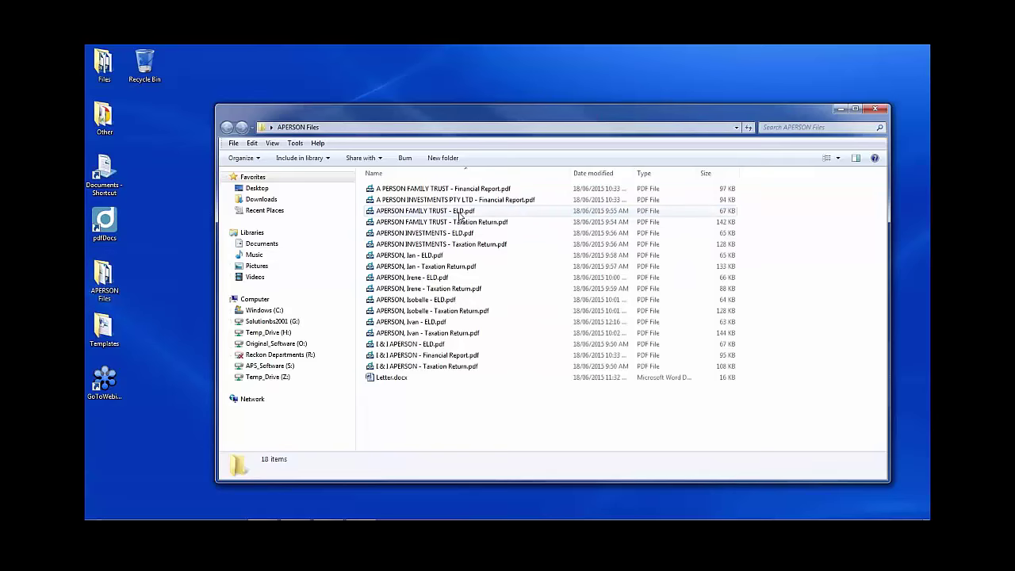
click(429, 211)
double_click(463, 213)
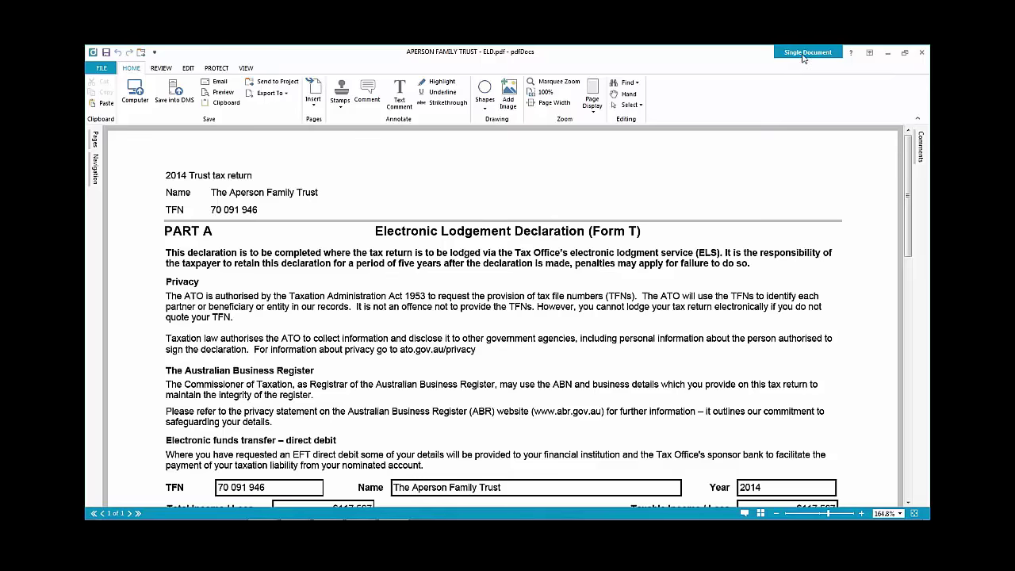
Print APERSON FAMILY TRUST - ELD.pdf to the DocsCorp PDF Printer and send all pages to the APersonGroup.pop project.
click(106, 68)
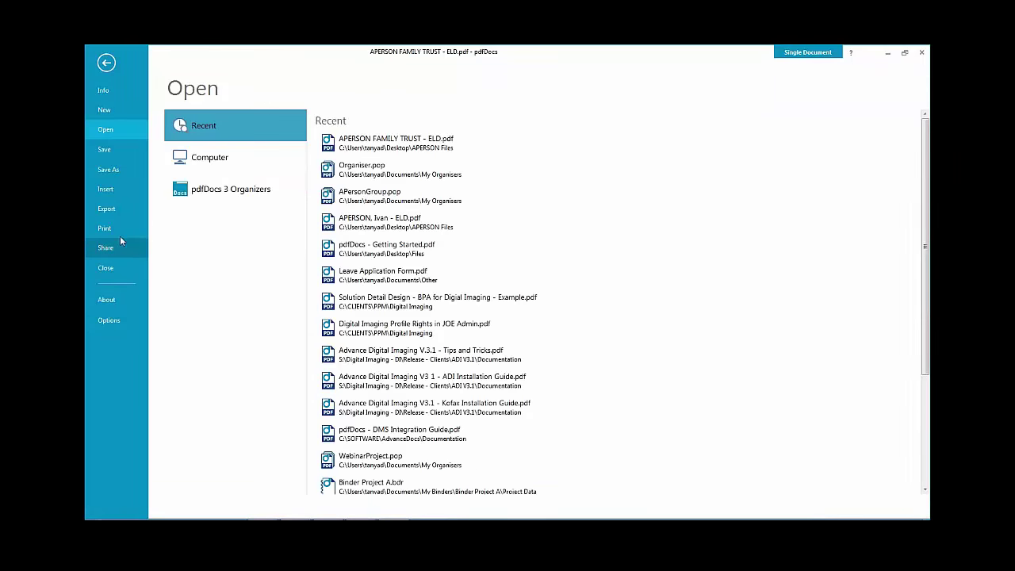
click(118, 229)
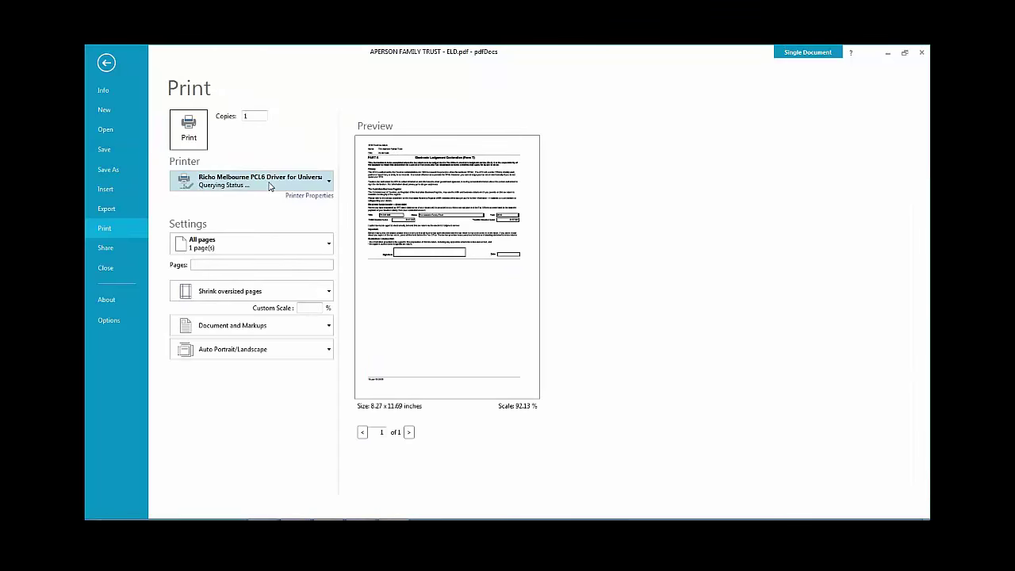
click(269, 184)
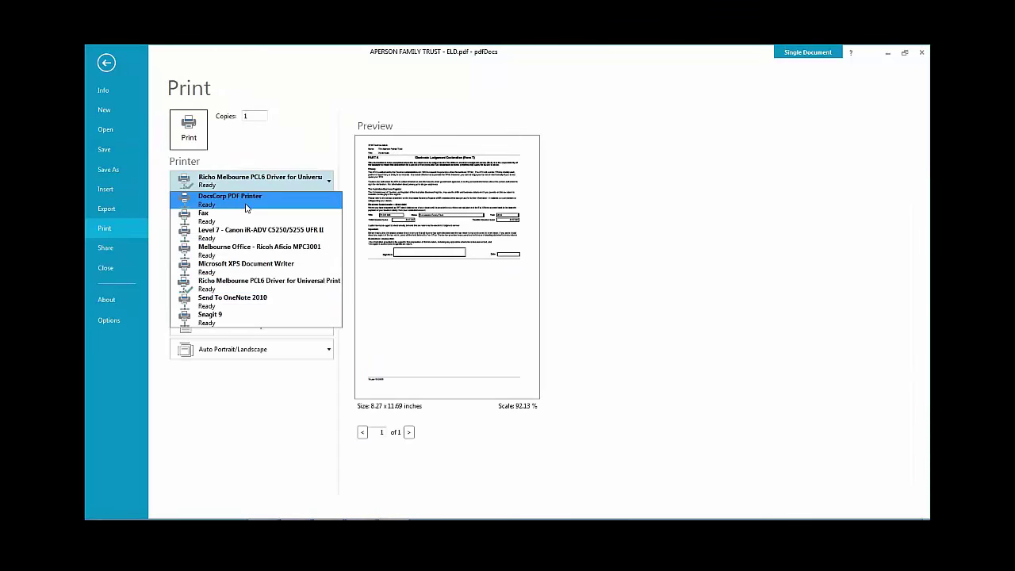
click(247, 206)
click(189, 128)
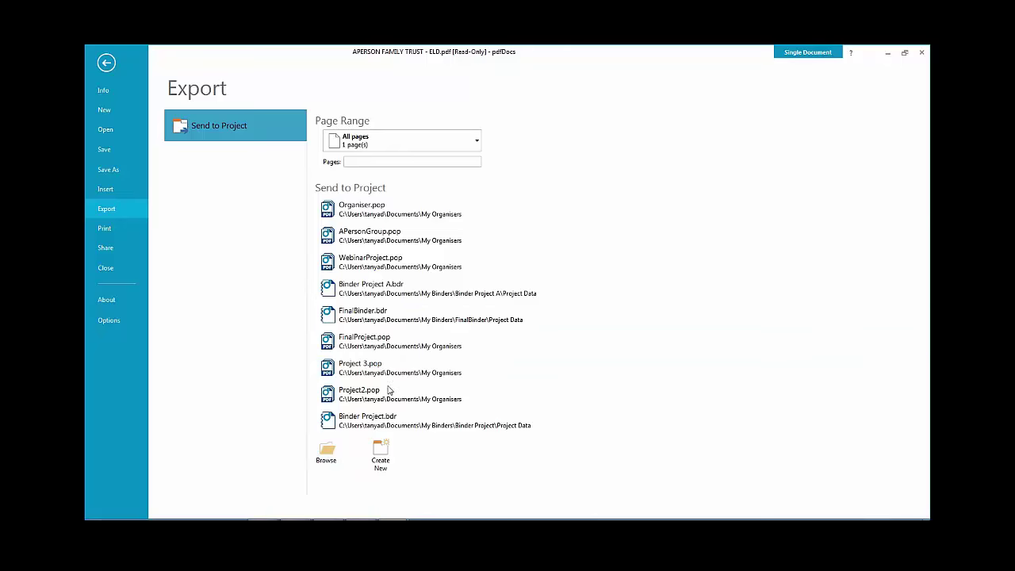
click(381, 236)
click(533, 314)
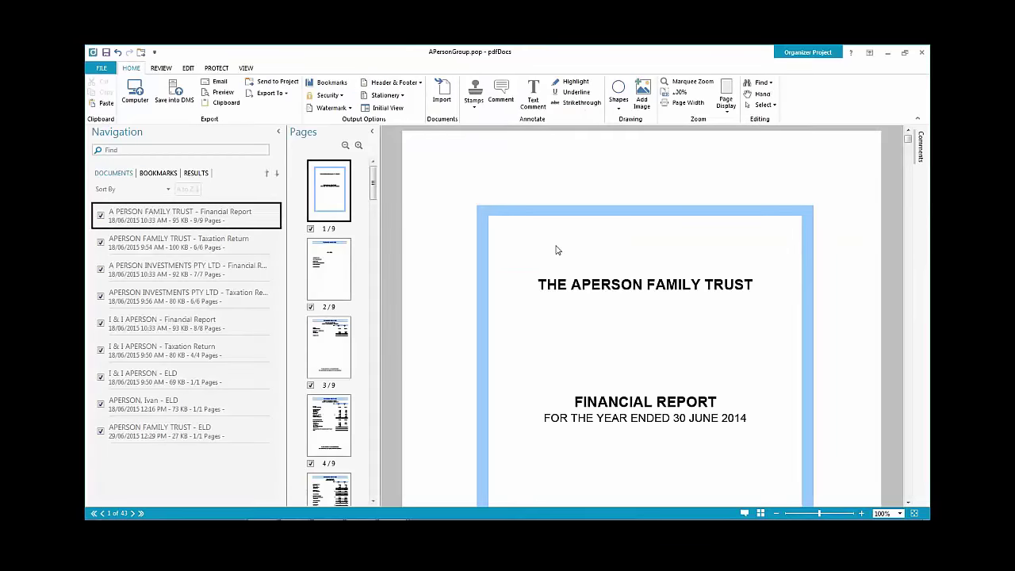
Open the pdfDocs options and examine the General settings through to language, plus the Digital Signature appearance settings.
click(97, 69)
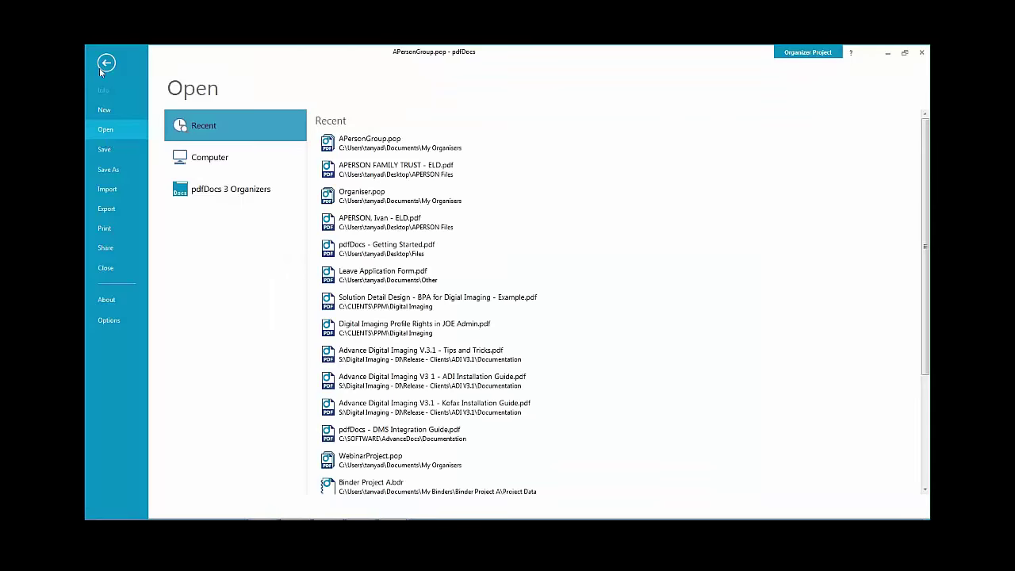
click(110, 326)
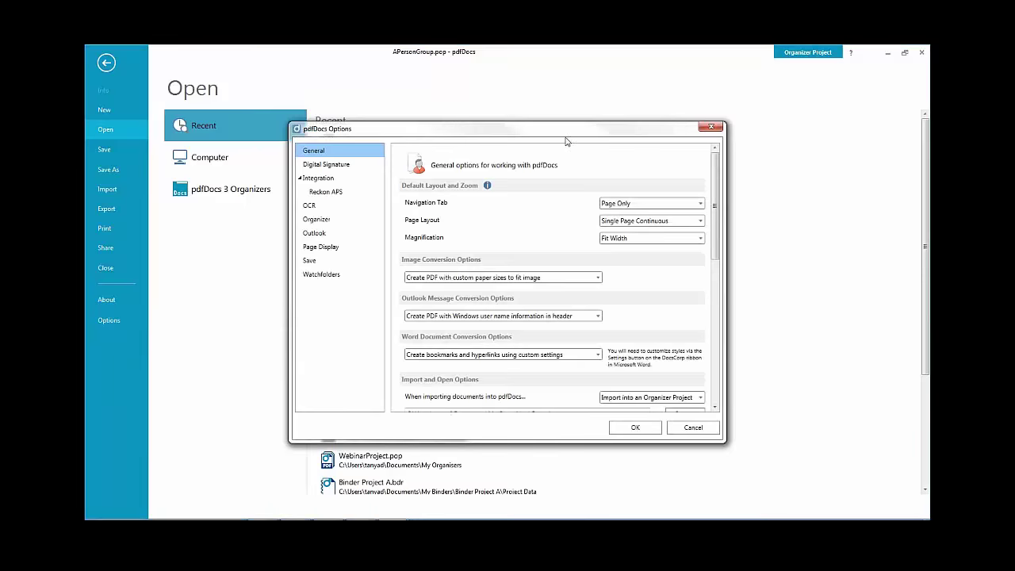
drag(547, 132, 467, 76)
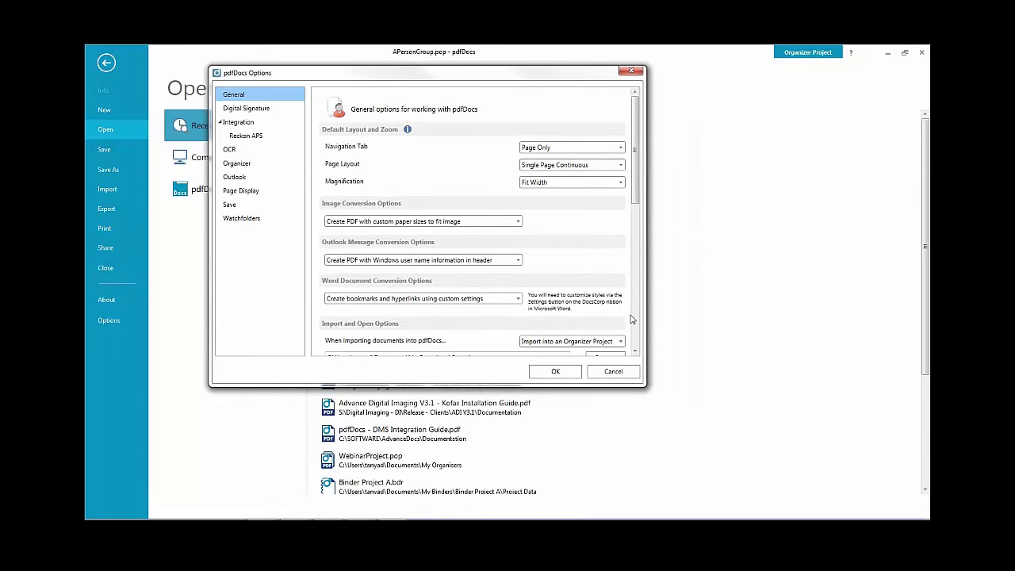
scroll(637, 194, down, 5)
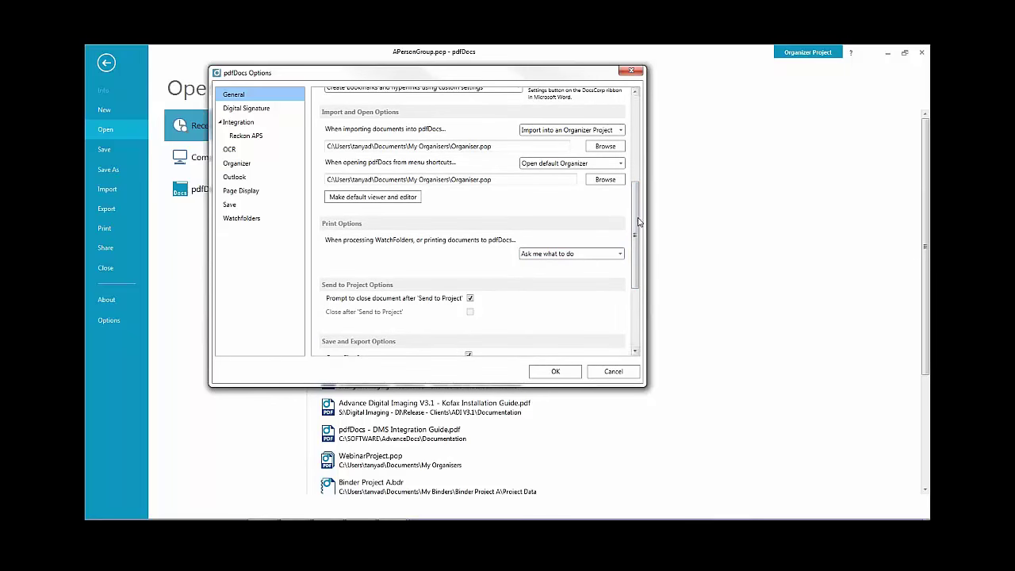
drag(639, 222, 637, 281)
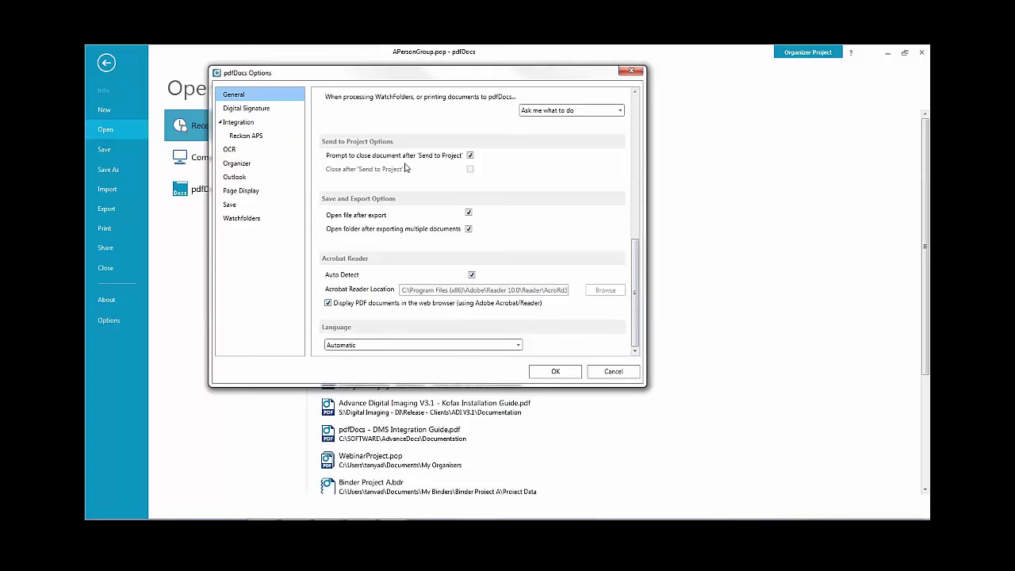
scroll(631, 120, up, 10)
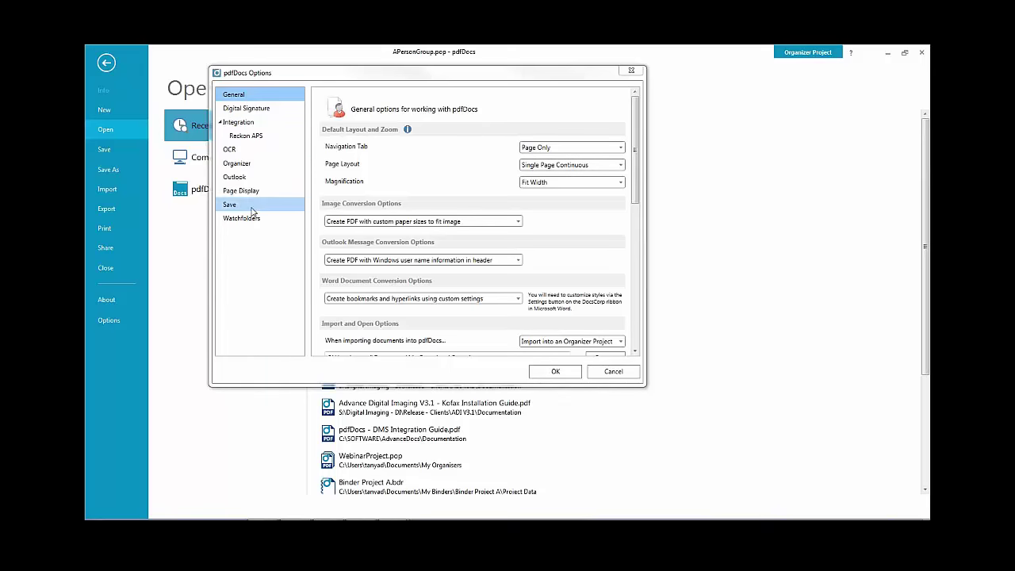
click(271, 113)
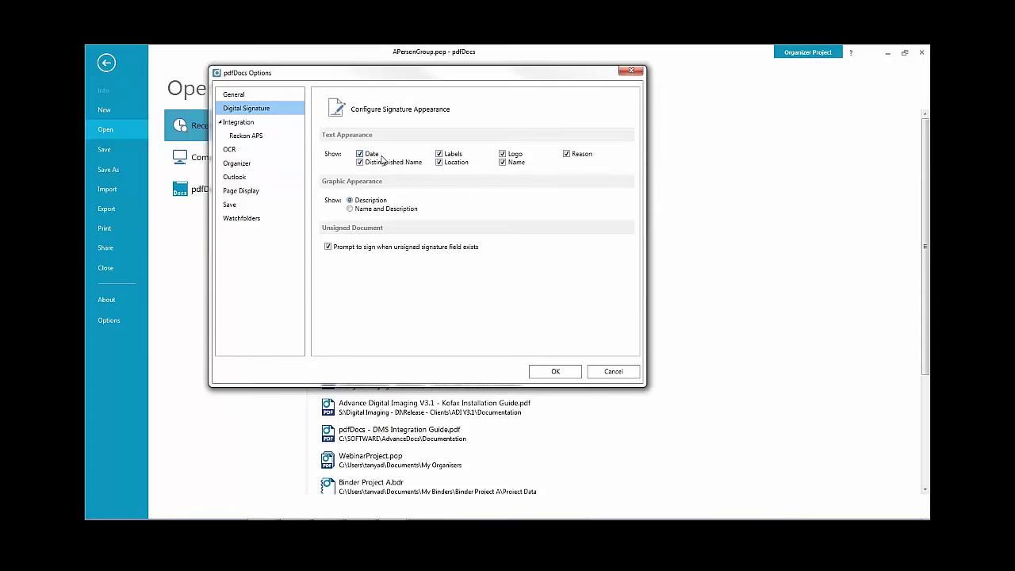
In the Integration options, toggle automatic detection of installed Document Management Systems on and off to clear the Reckon APS integration from the list.
click(242, 124)
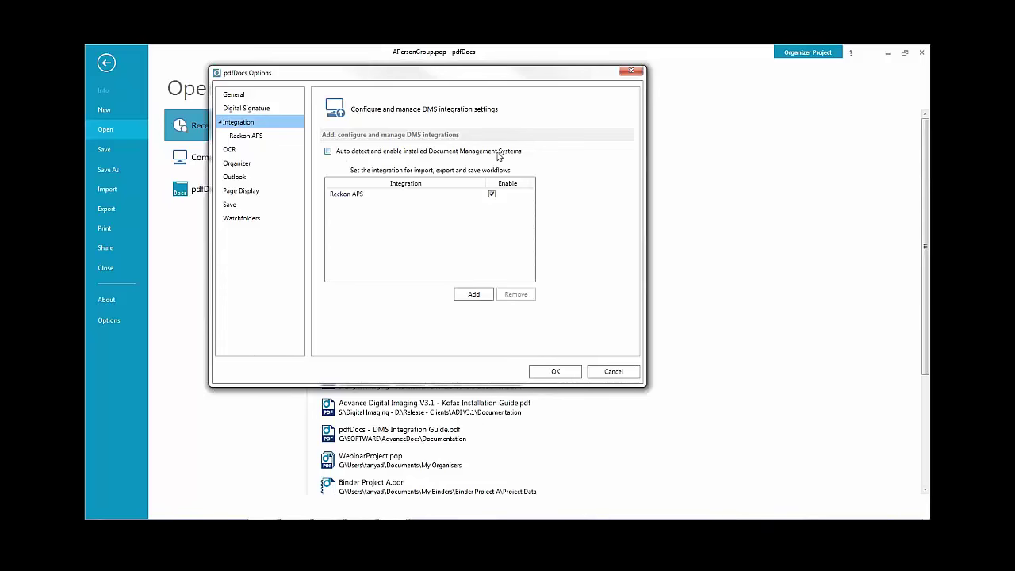
click(342, 154)
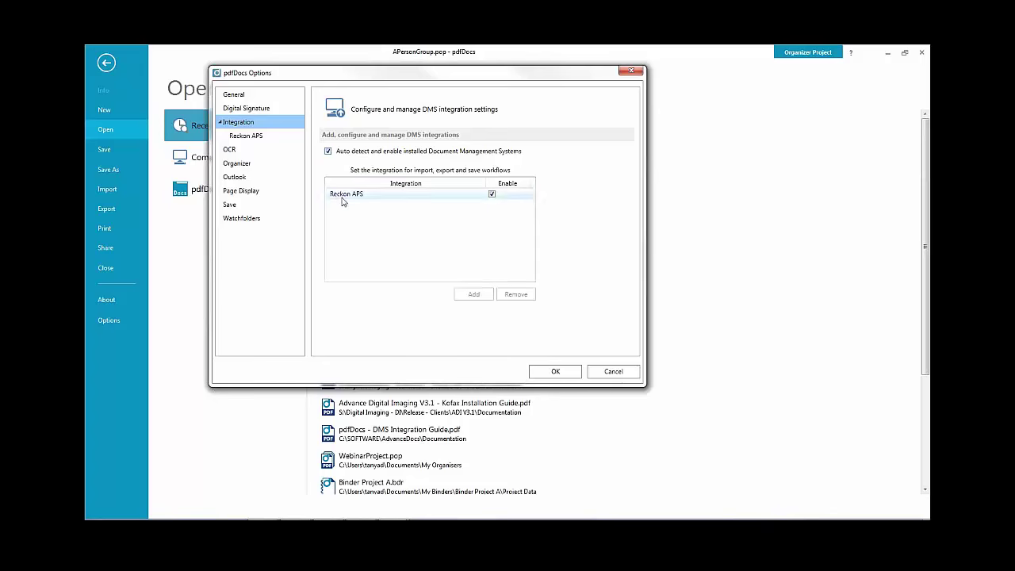
click(351, 196)
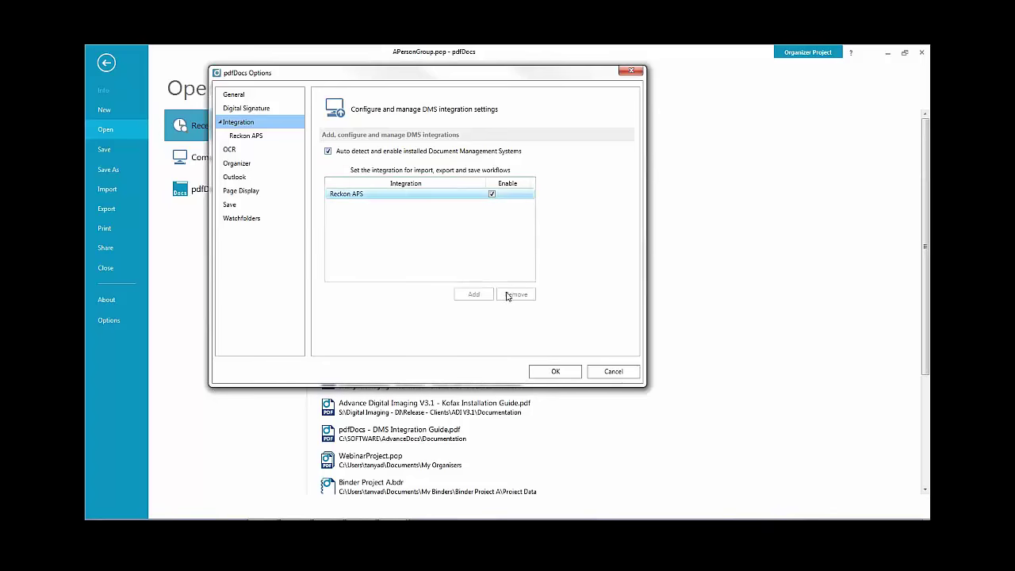
click(492, 194)
click(492, 195)
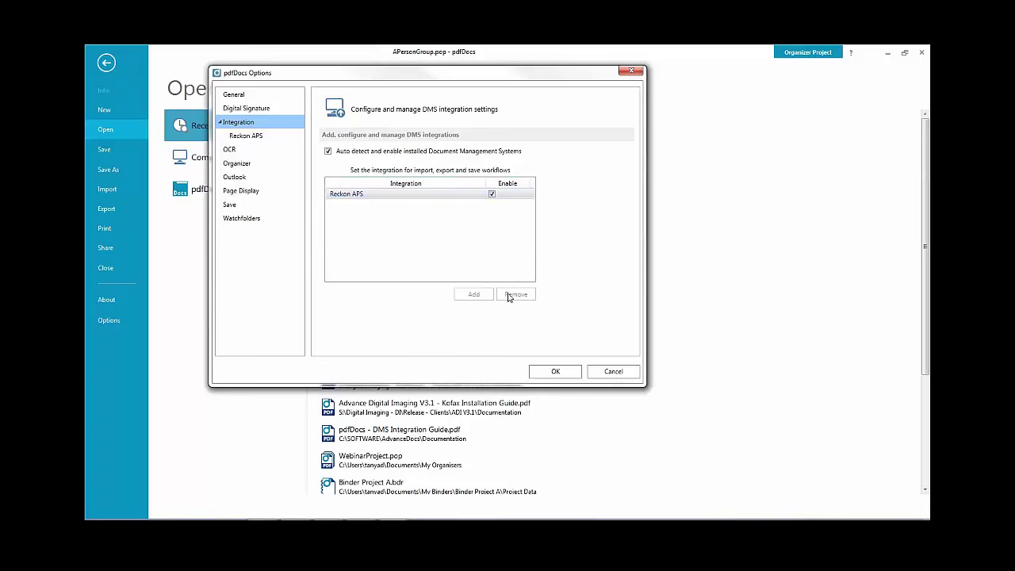
click(336, 153)
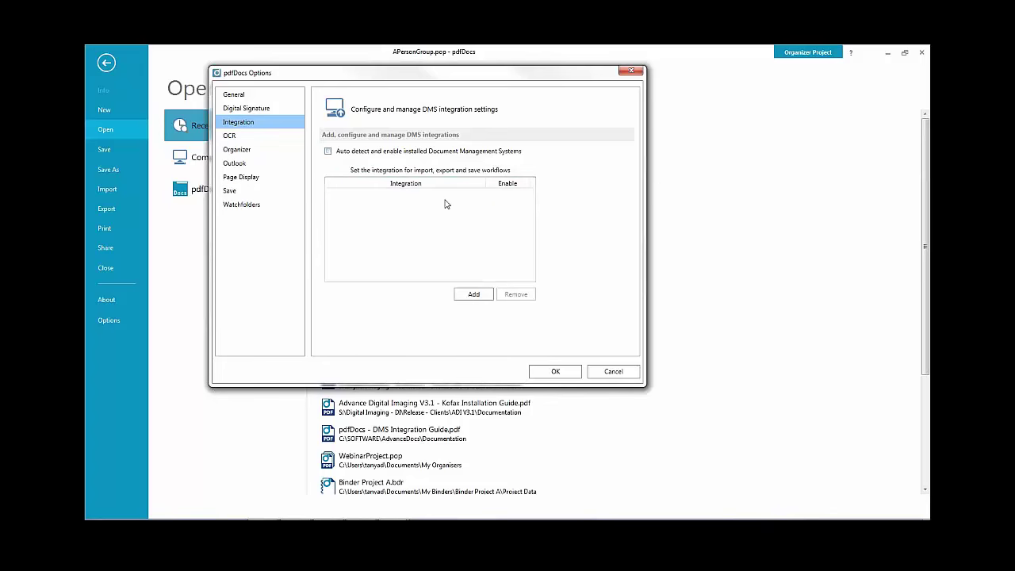
Add Reckon APS to the list of DMS integrations.
click(476, 295)
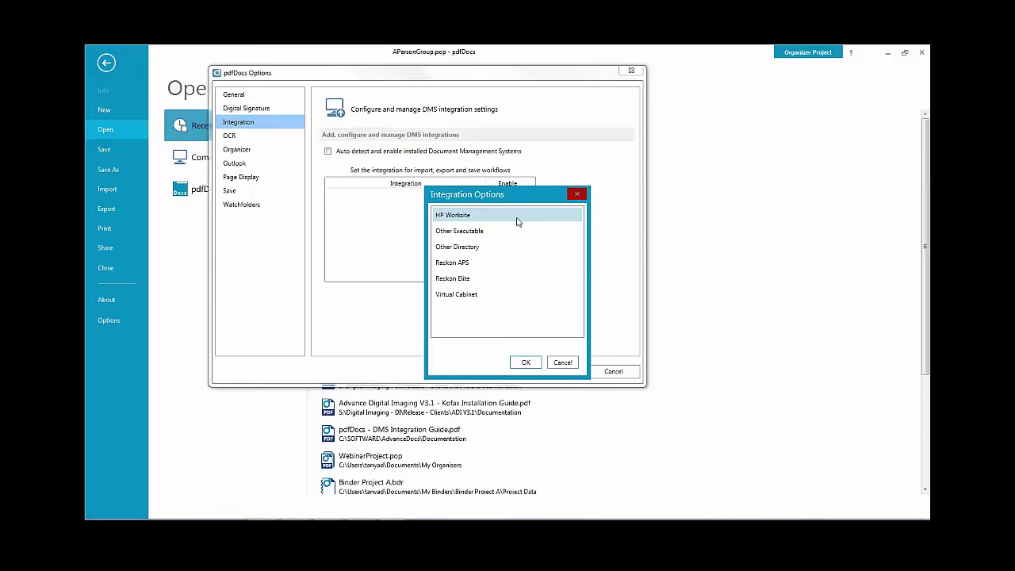
click(468, 270)
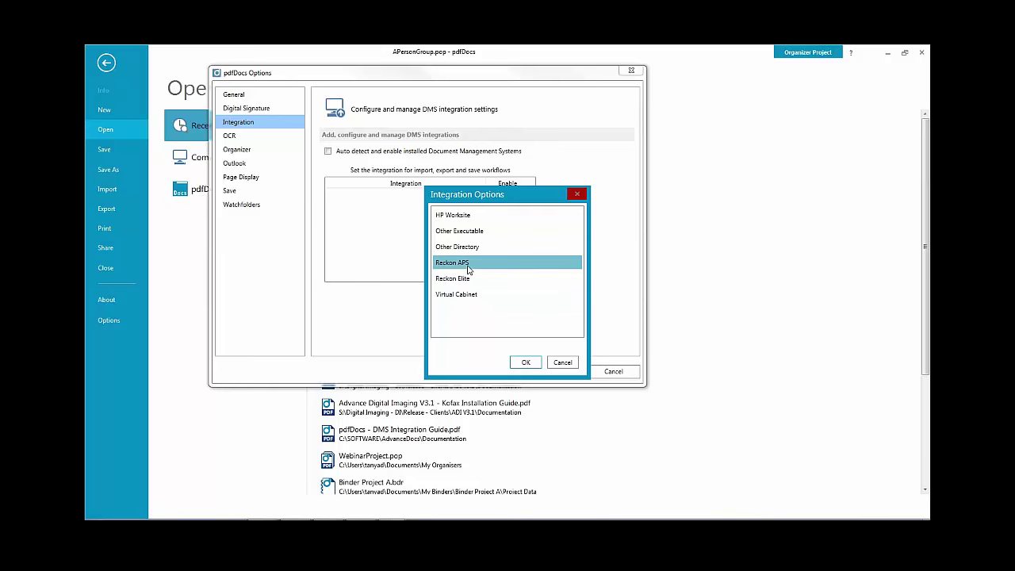
click(523, 362)
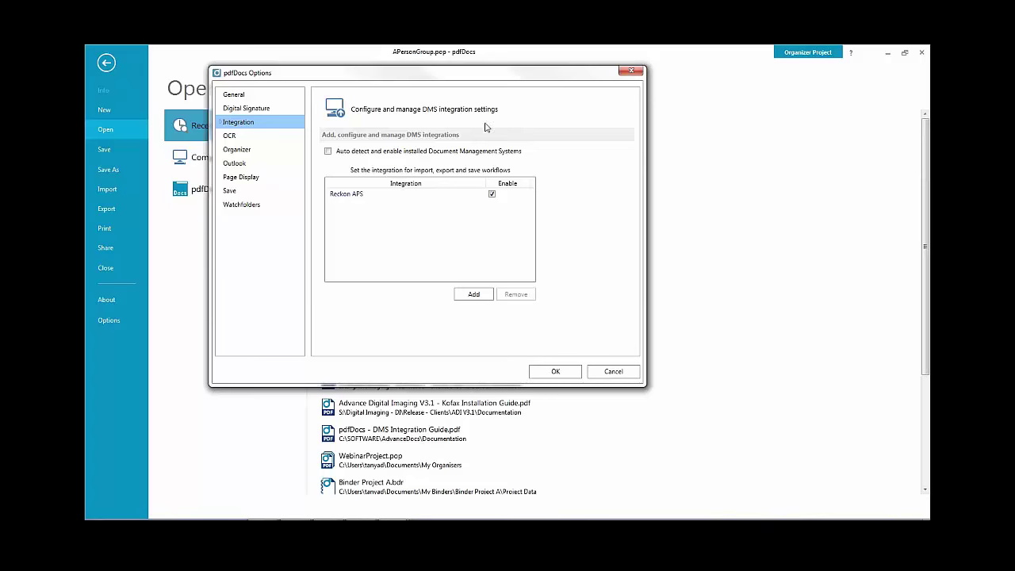
Examine the OCR, Organizer and Outlook options, including the attachment rendering choices, internal list, exception list and Outlook ribbon setting.
click(239, 139)
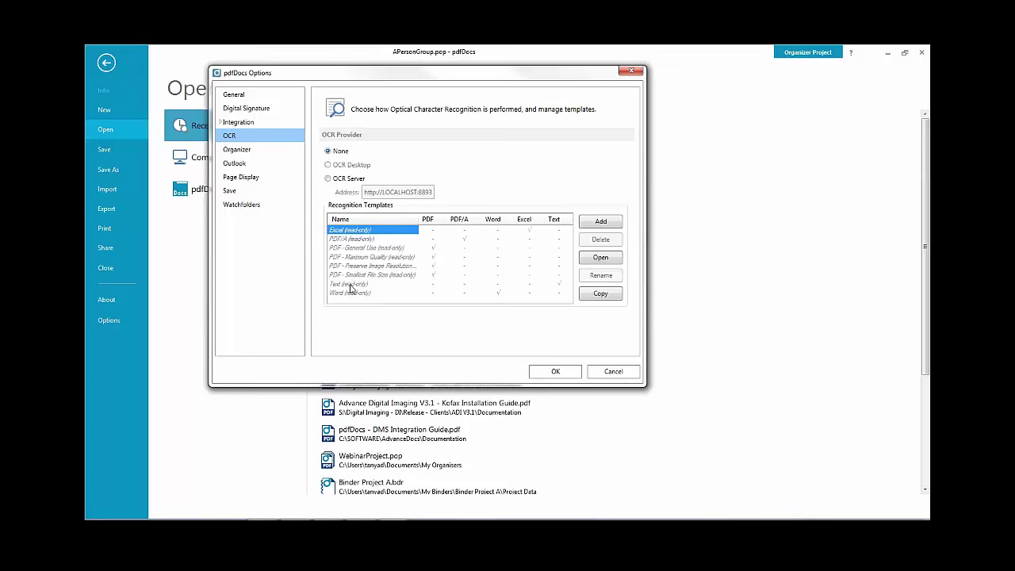
click(267, 151)
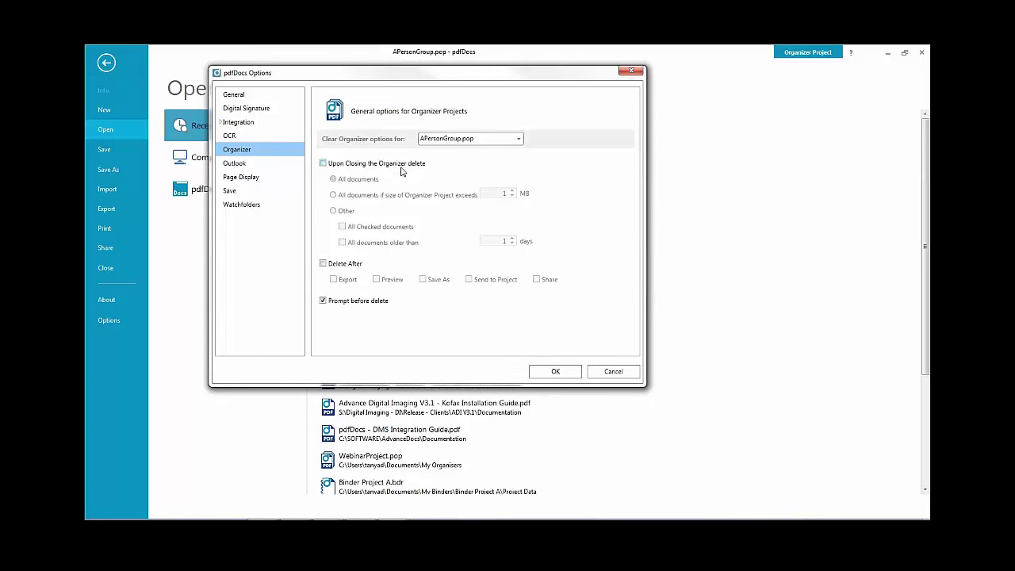
click(249, 168)
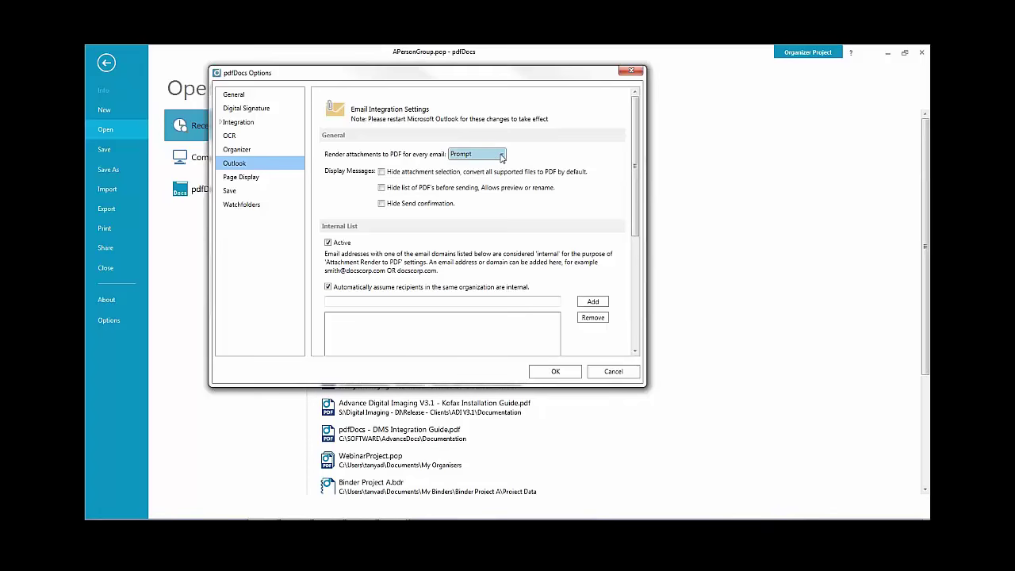
click(501, 157)
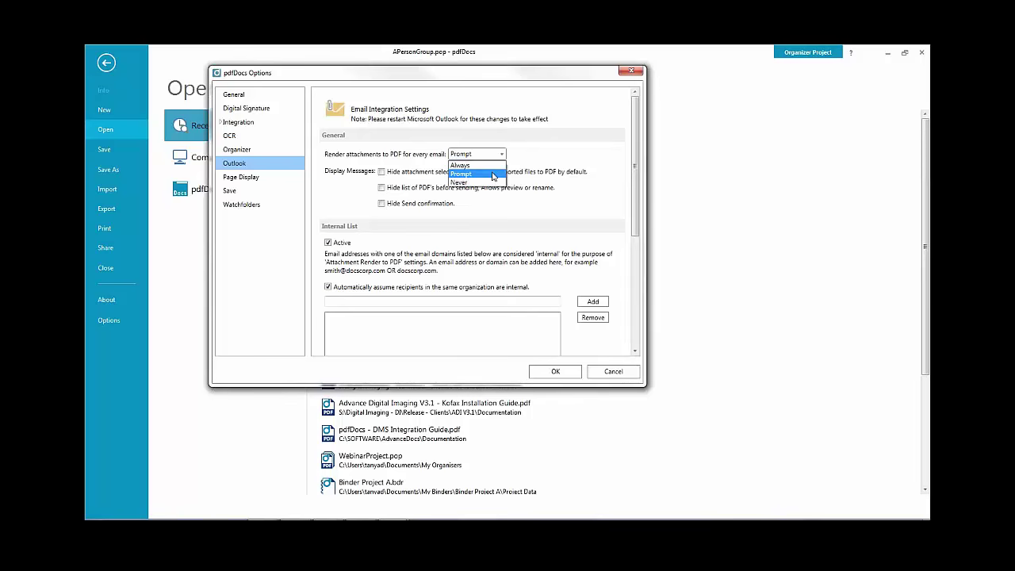
click(493, 173)
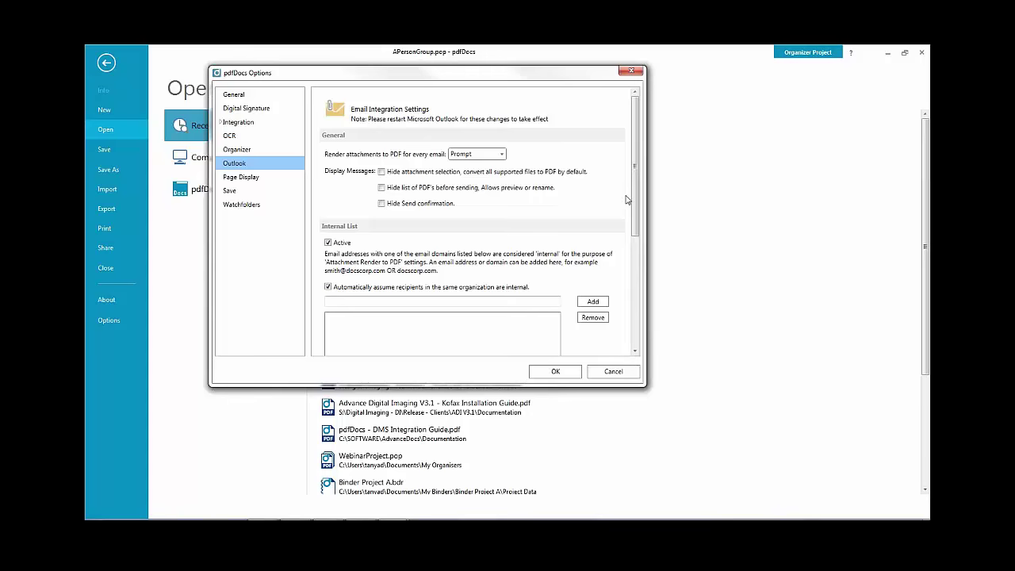
drag(635, 197, 631, 267)
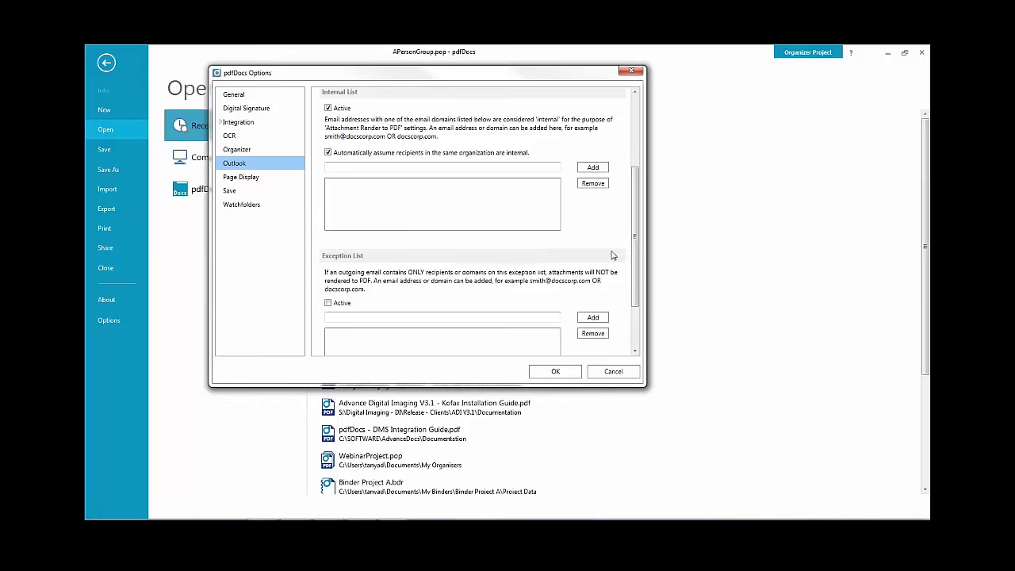
drag(635, 250, 635, 290)
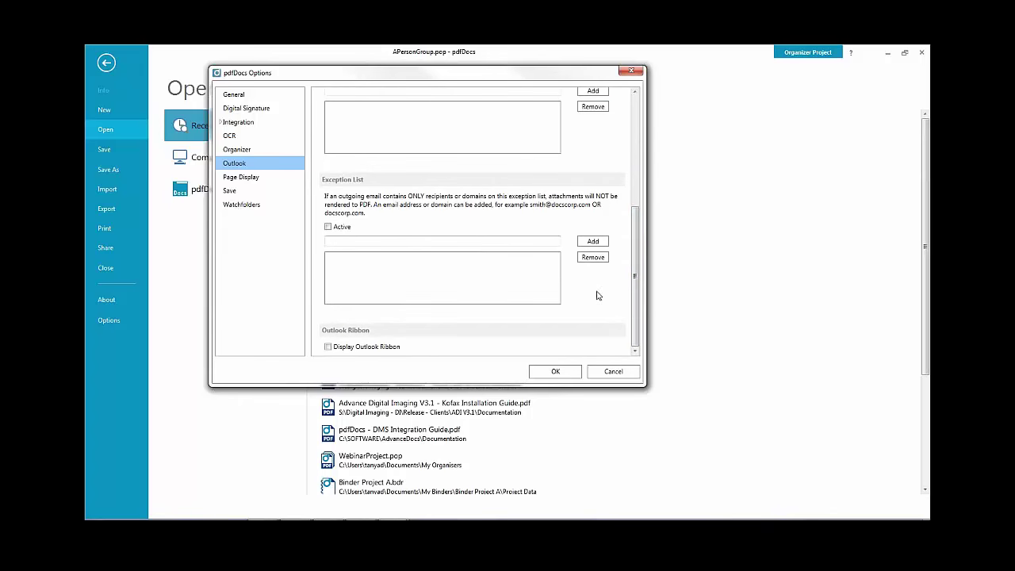
drag(635, 285, 635, 170)
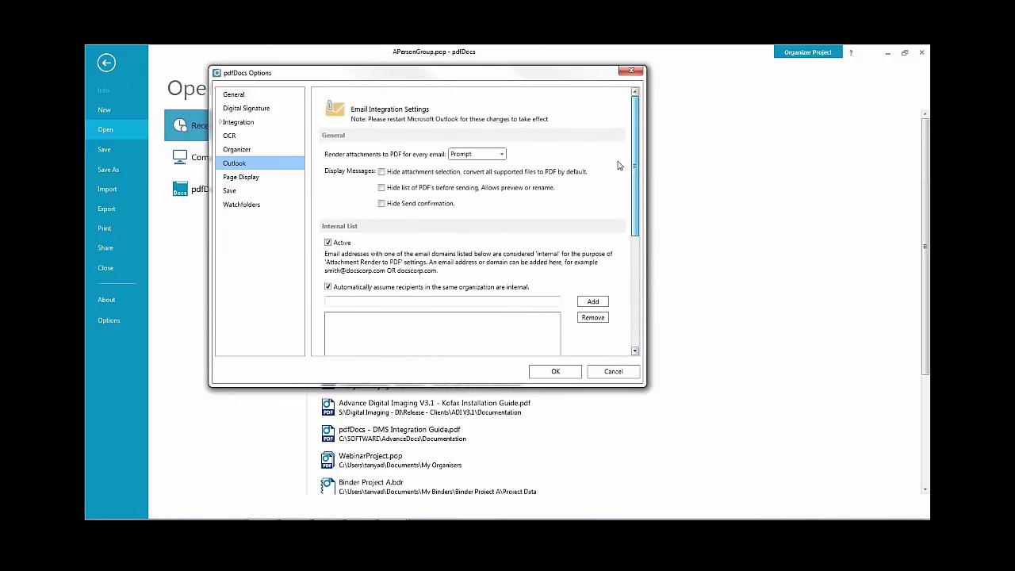
Examine the Page Display, Save and Watchfolders options, and close the options without applying changes.
click(256, 182)
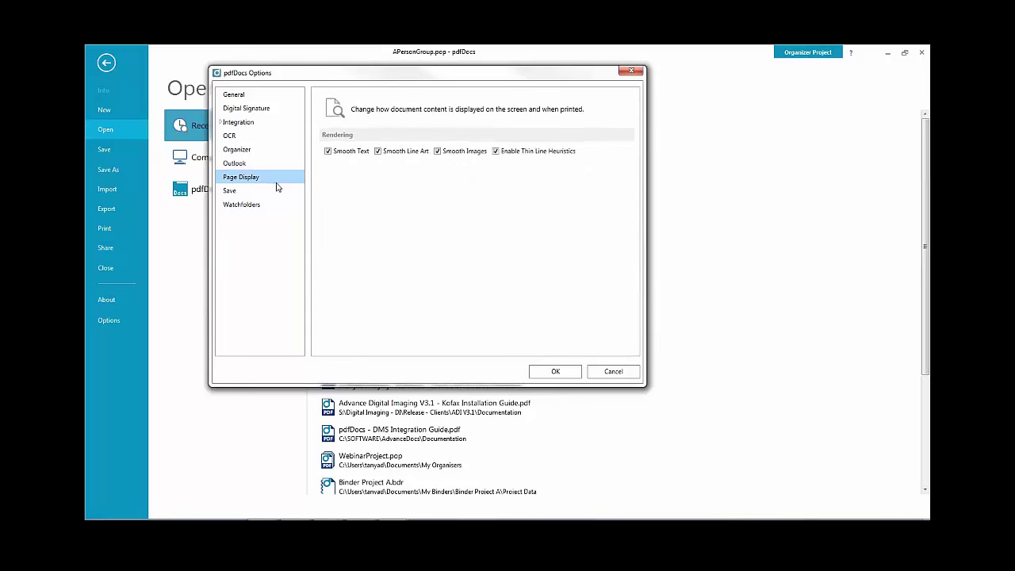
click(233, 192)
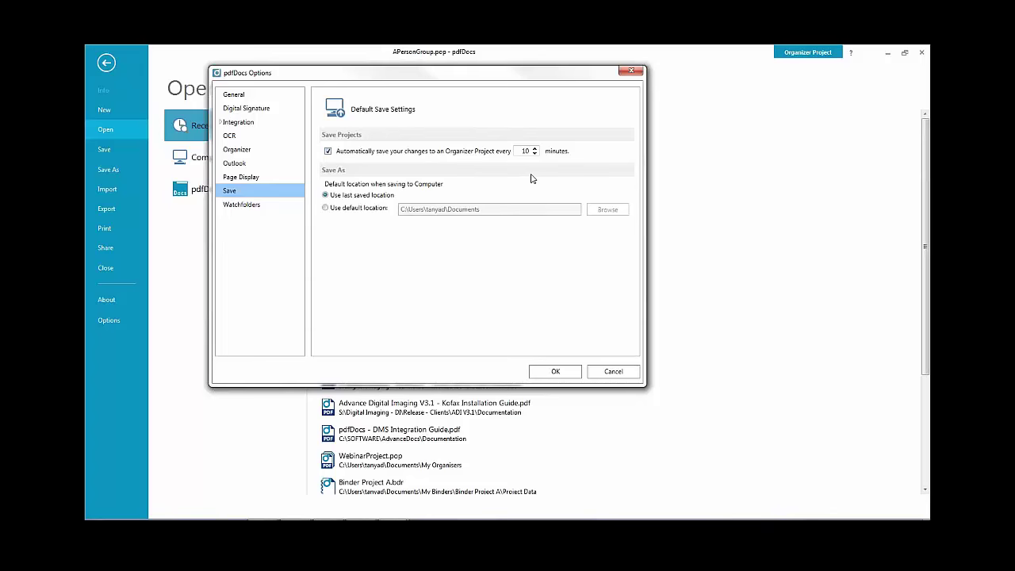
click(276, 208)
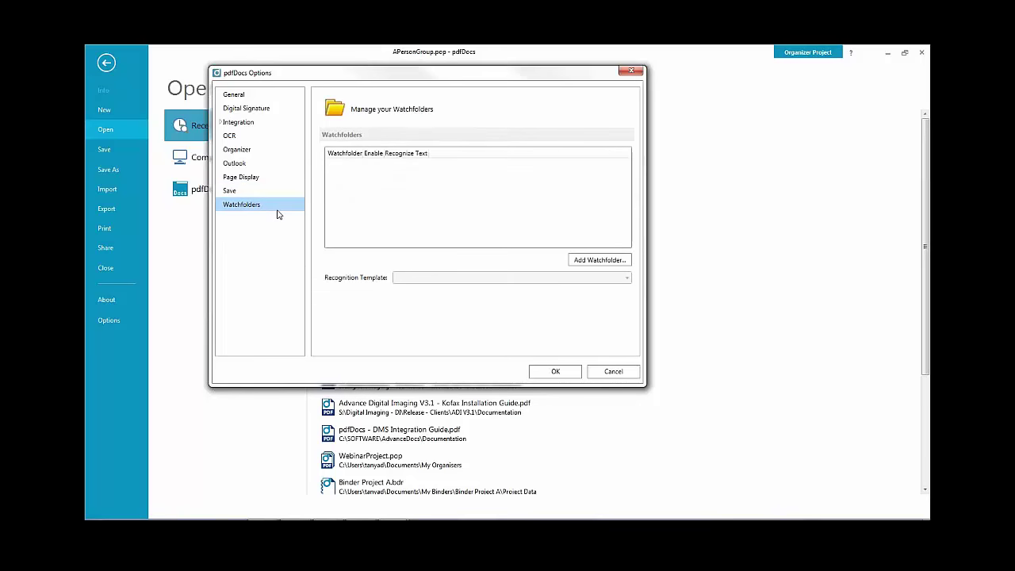
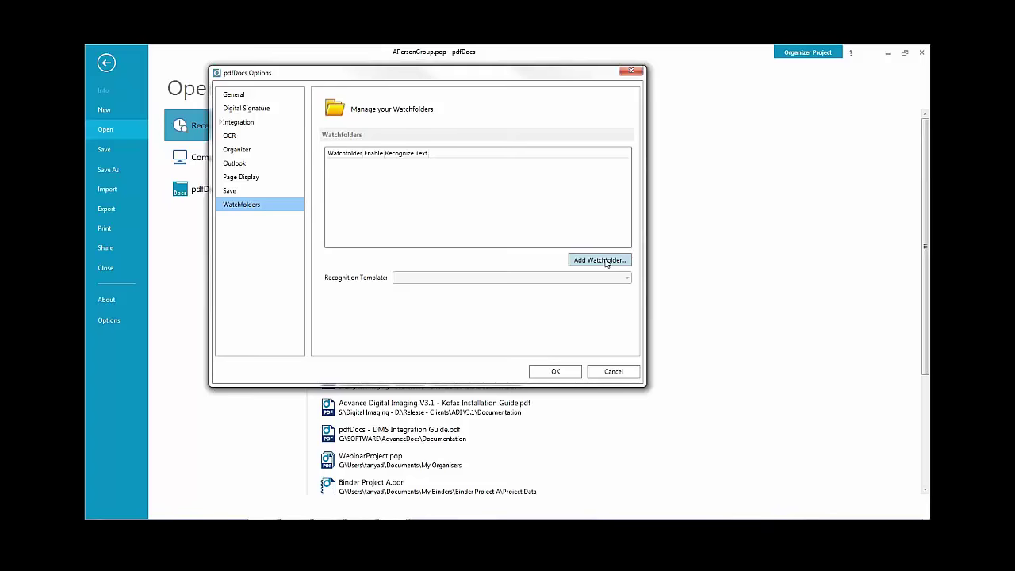
click(617, 373)
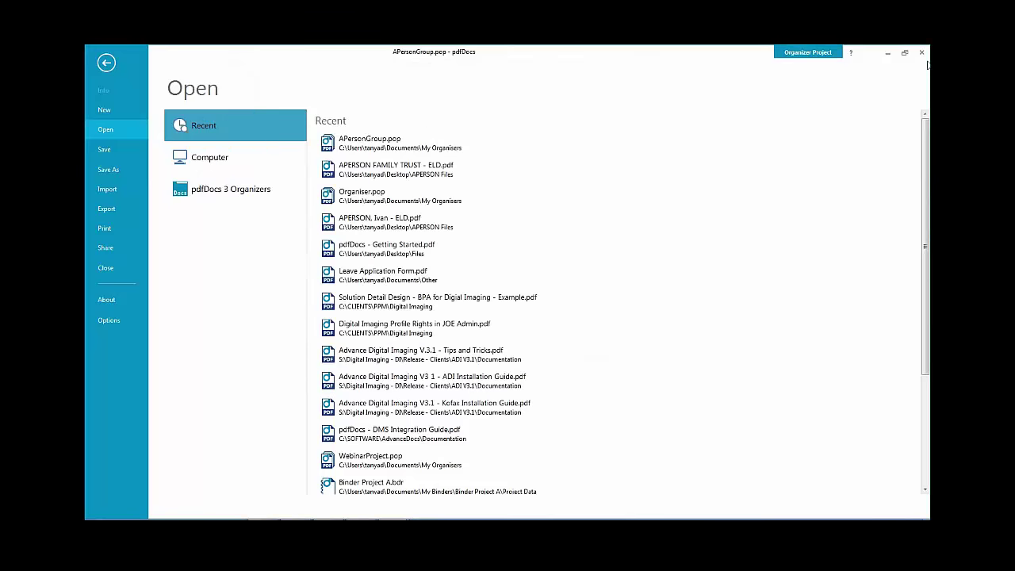
Return to the APersonGroup.pop project and save it.
click(110, 64)
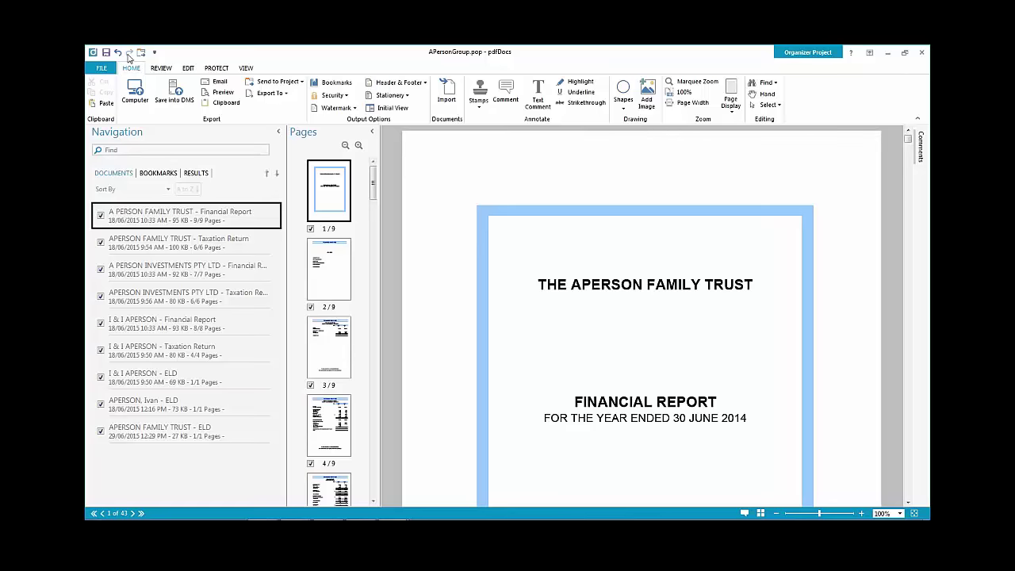
click(103, 70)
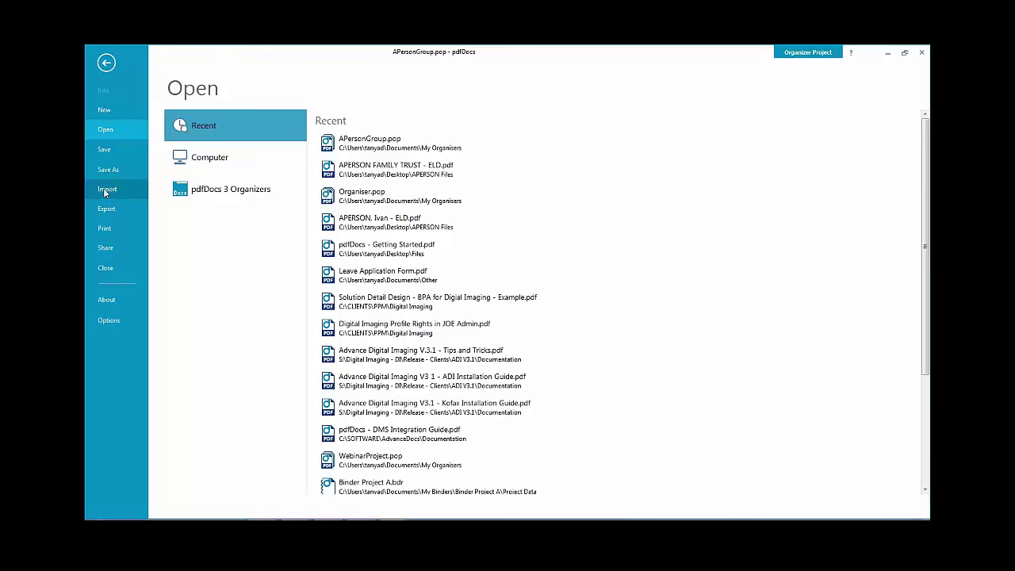
click(107, 159)
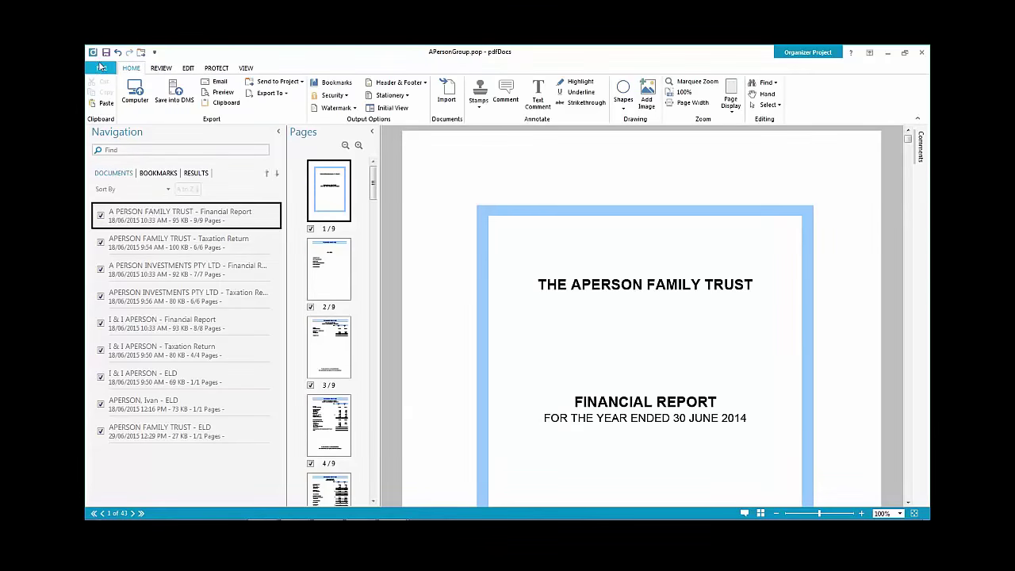
Open the Save As settings for the project and examine the available destinations and recent computer folders.
click(101, 70)
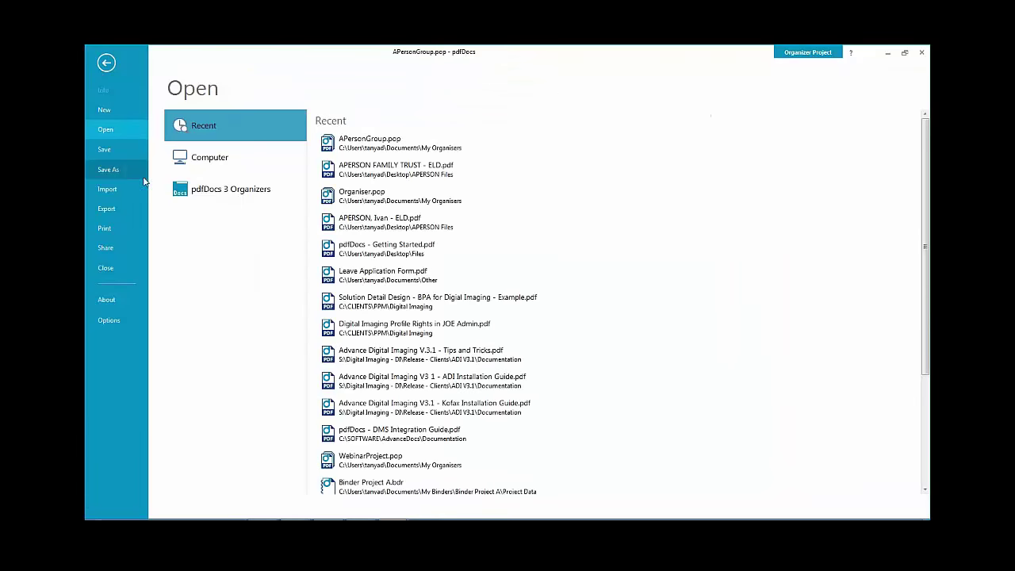
click(116, 169)
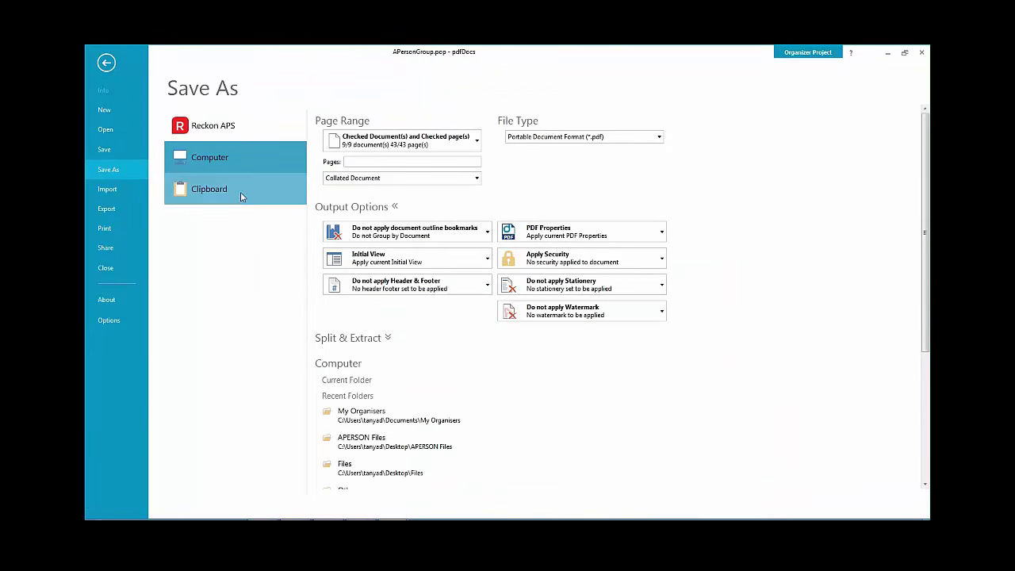
click(107, 63)
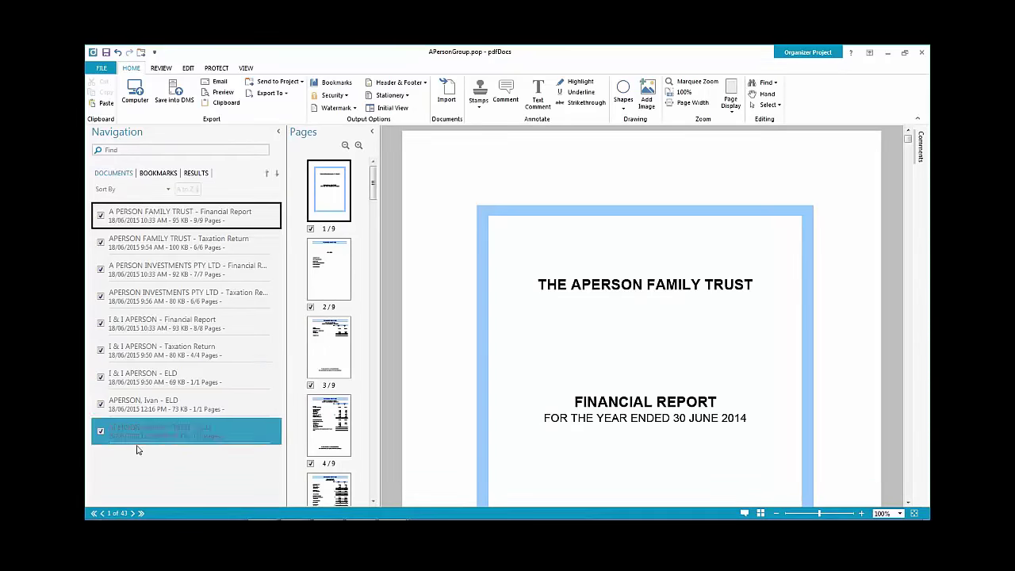
click(98, 69)
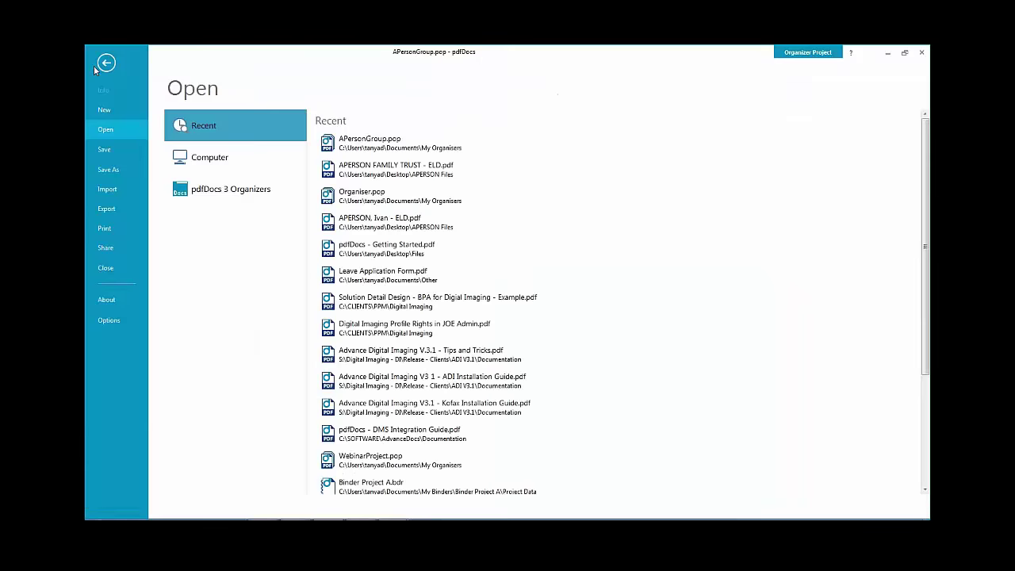
click(131, 176)
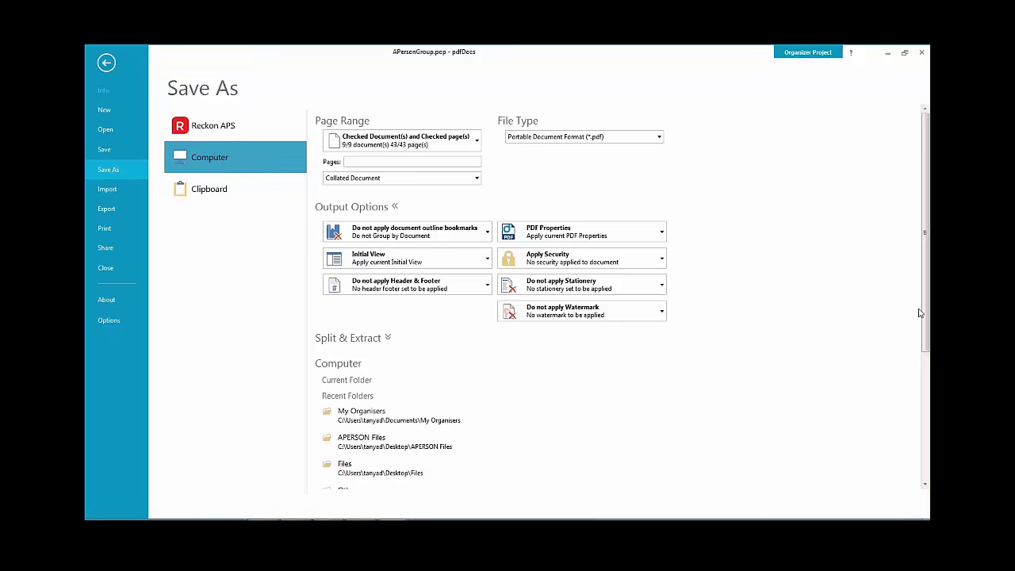
scroll(923, 299, down, 1)
scroll(914, 386, down, 5)
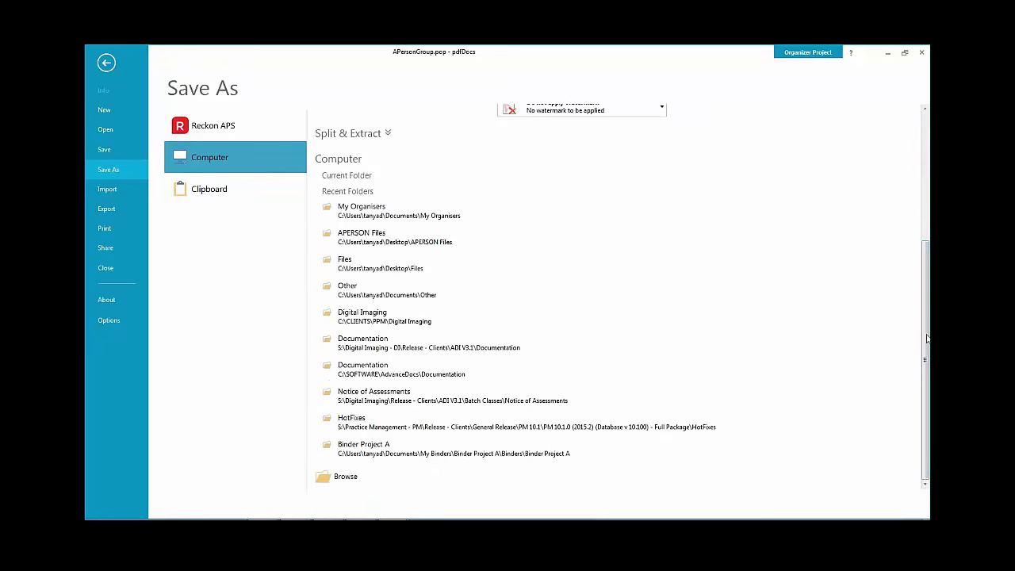
scroll(925, 294, up, 2)
scroll(925, 294, up, 4)
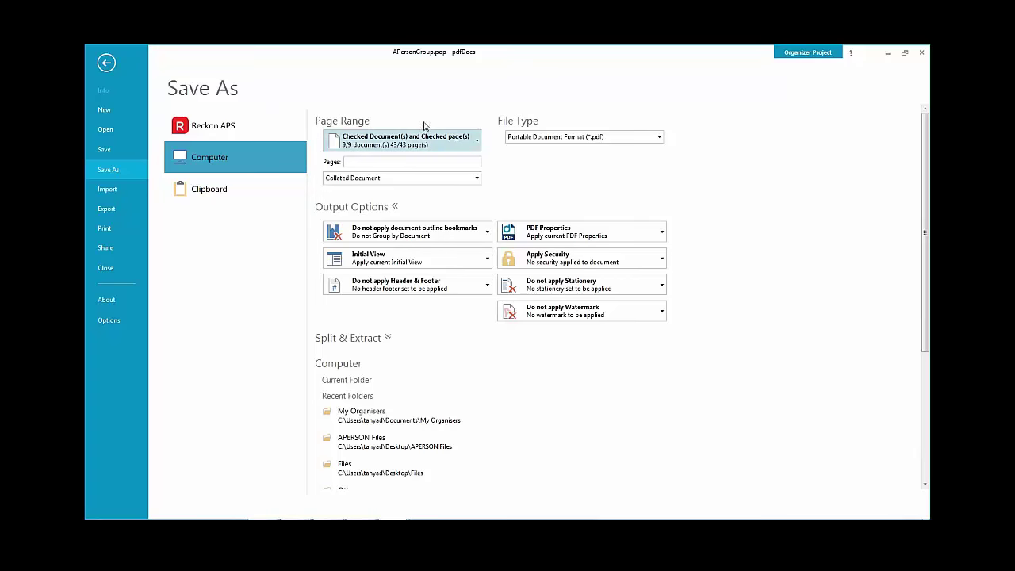
Examine the Save As choices for page range, file type, and collated or individual documents.
click(477, 147)
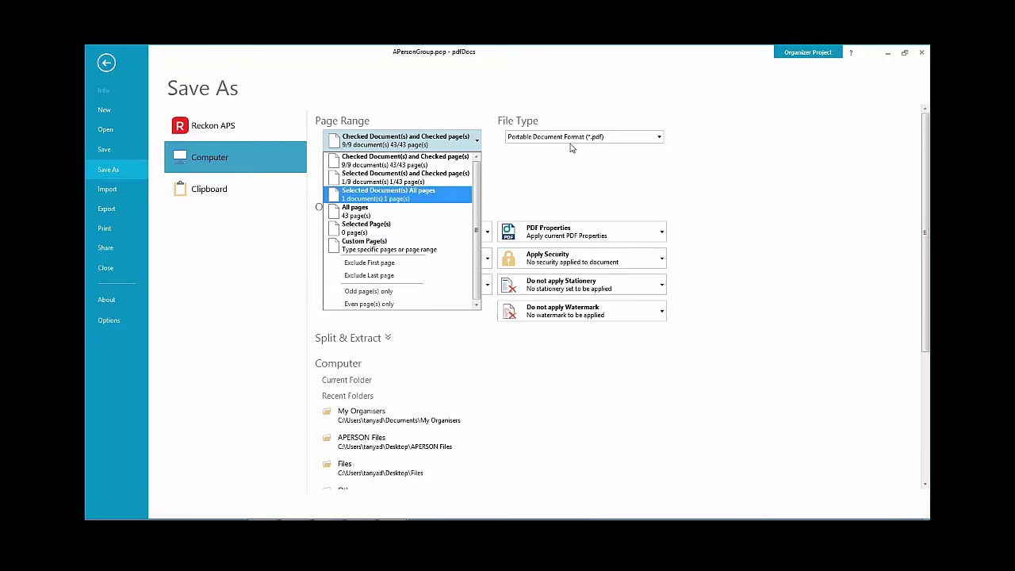
click(641, 146)
click(657, 138)
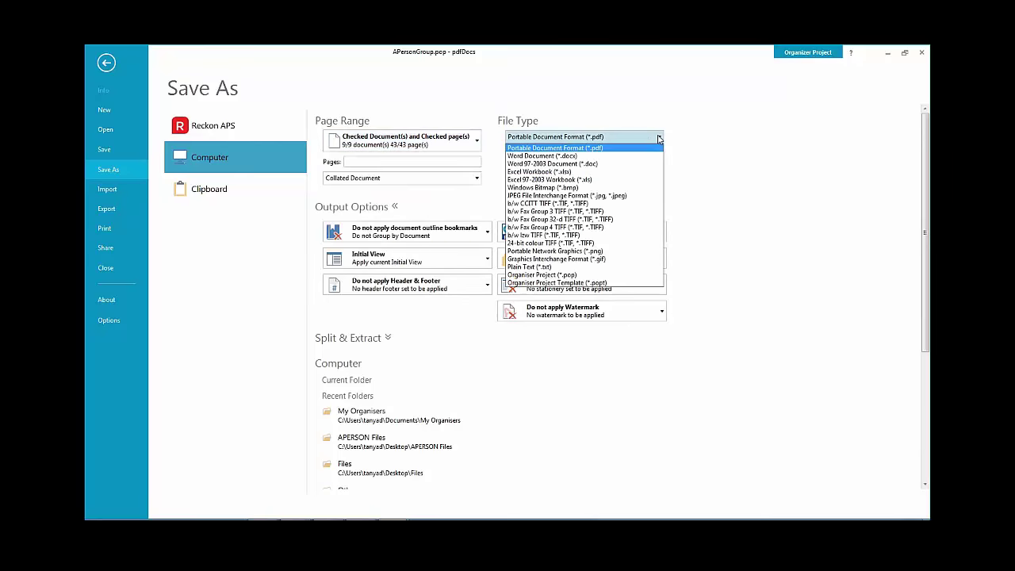
click(755, 108)
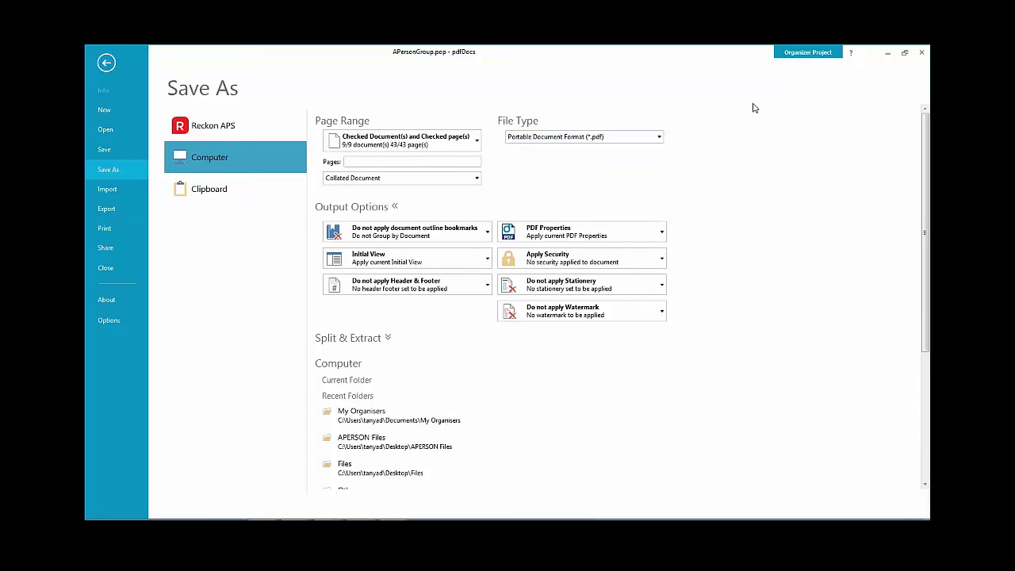
click(477, 179)
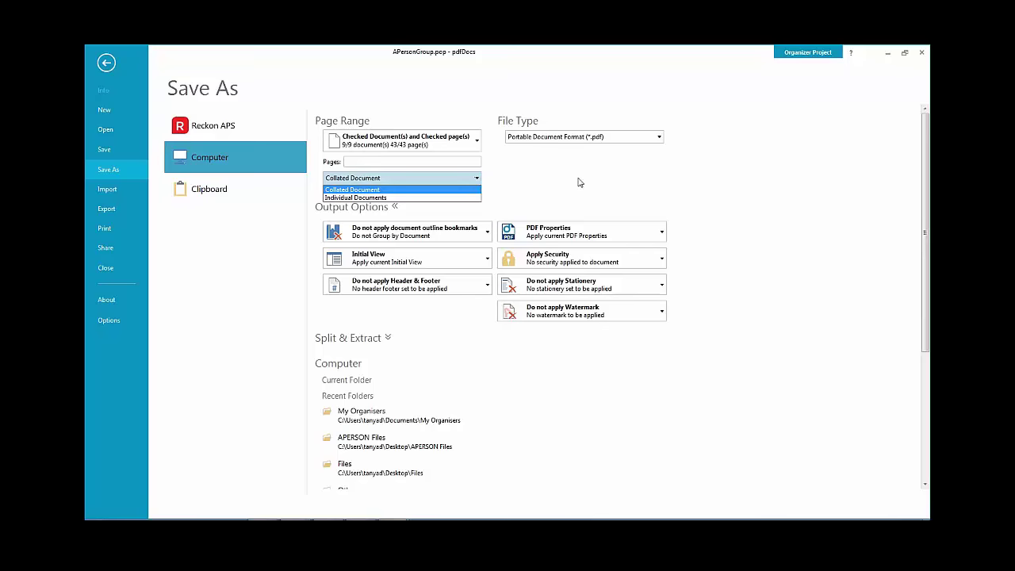
click(611, 181)
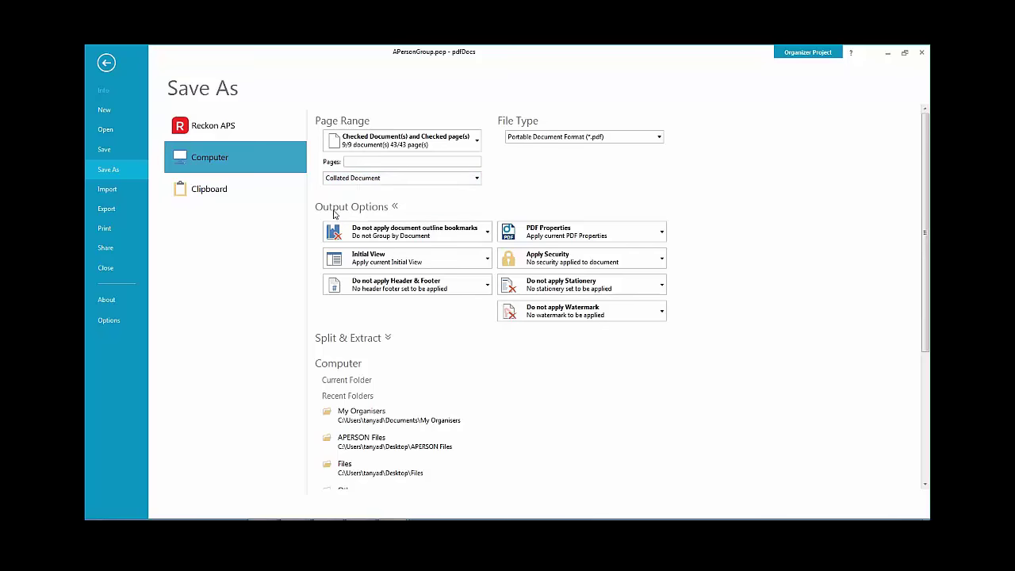
Examine the Save As output options, including the choices for applying security, stationery and watermark.
click(395, 206)
click(388, 232)
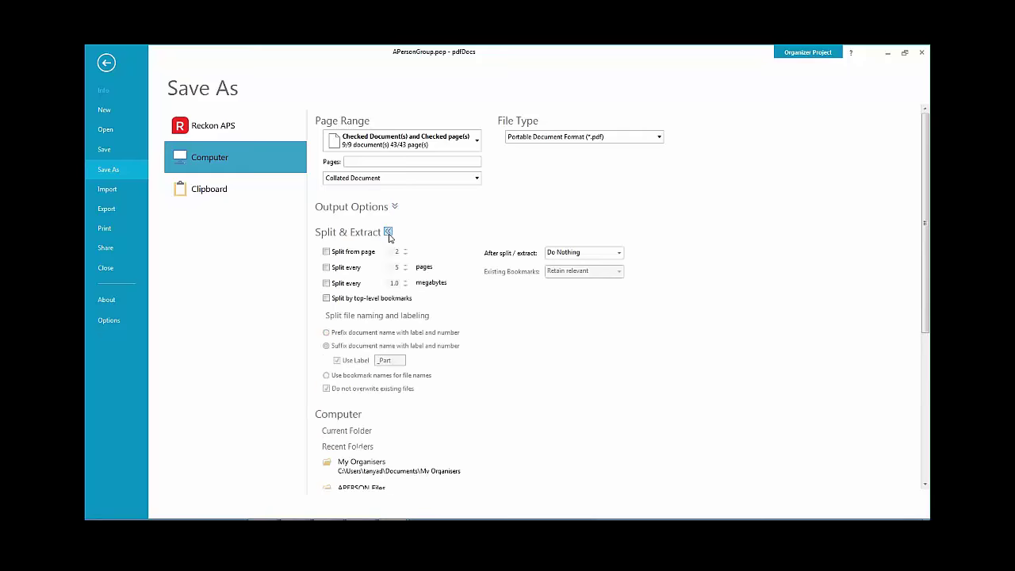
click(395, 207)
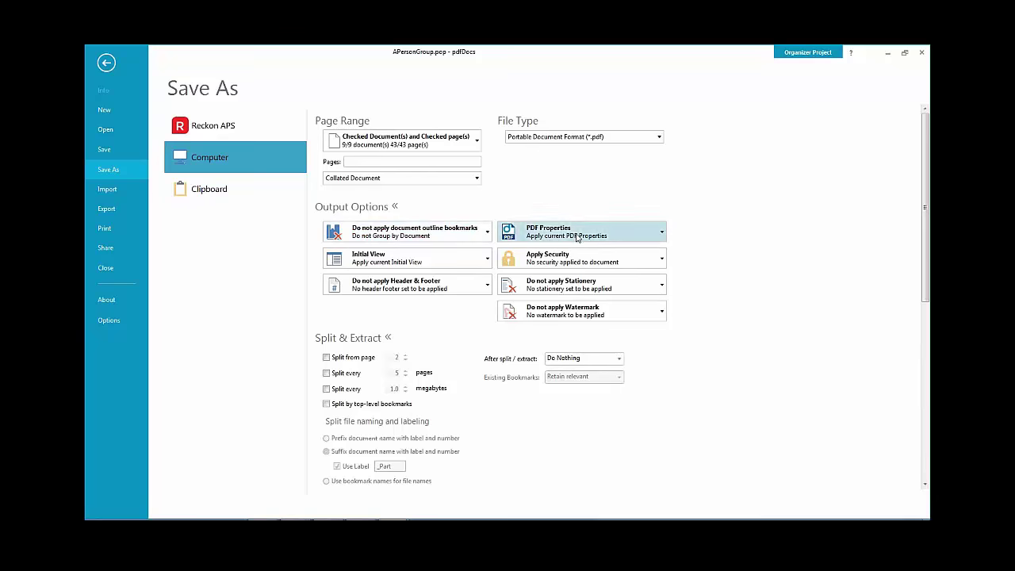
click(662, 260)
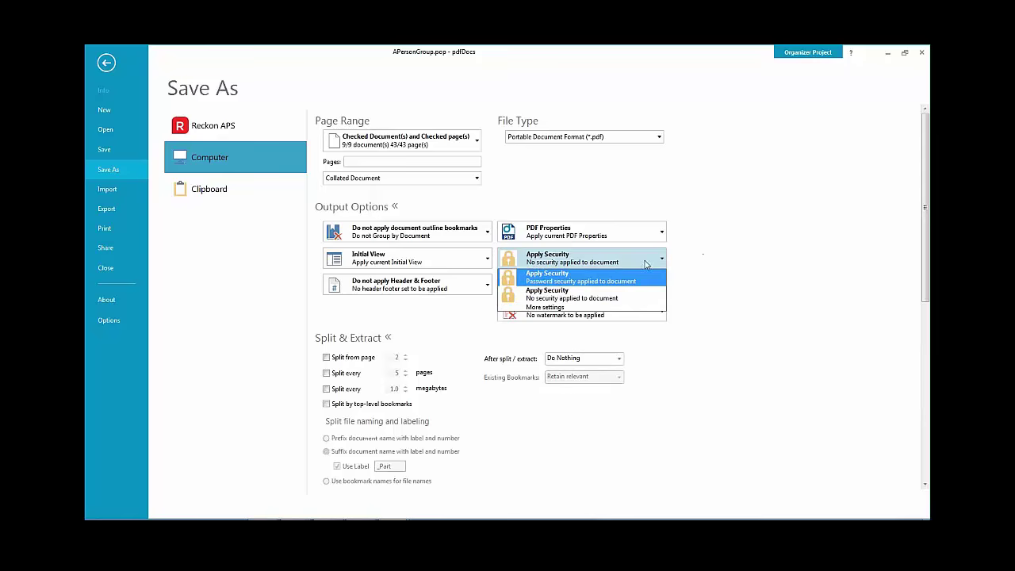
click(647, 294)
click(660, 291)
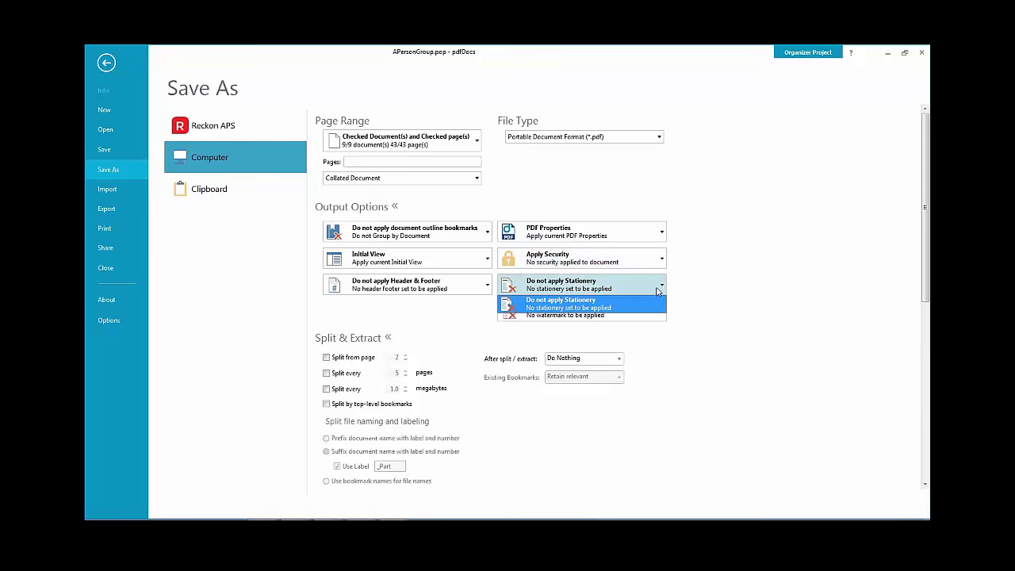
click(618, 319)
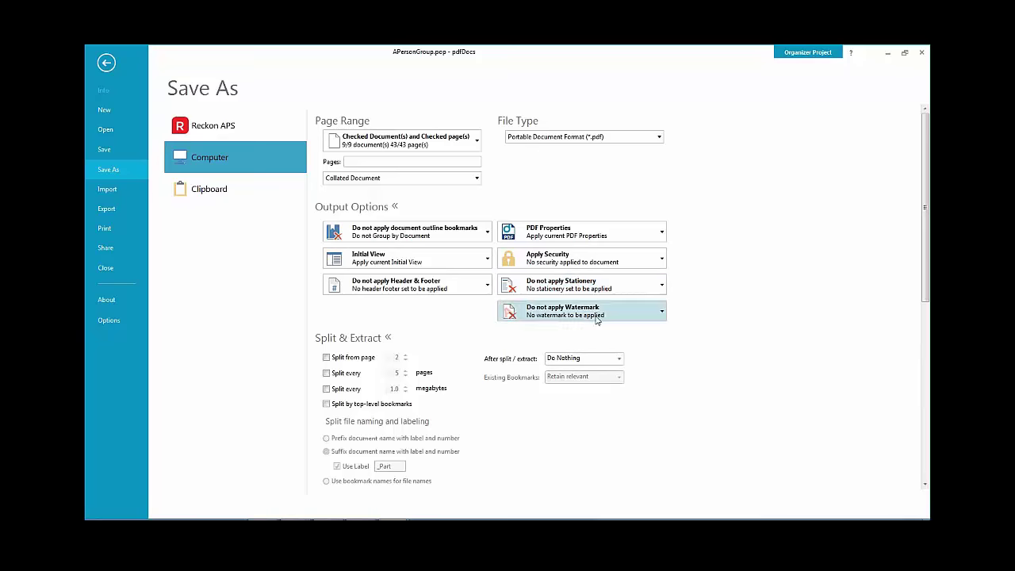
click(661, 290)
click(634, 301)
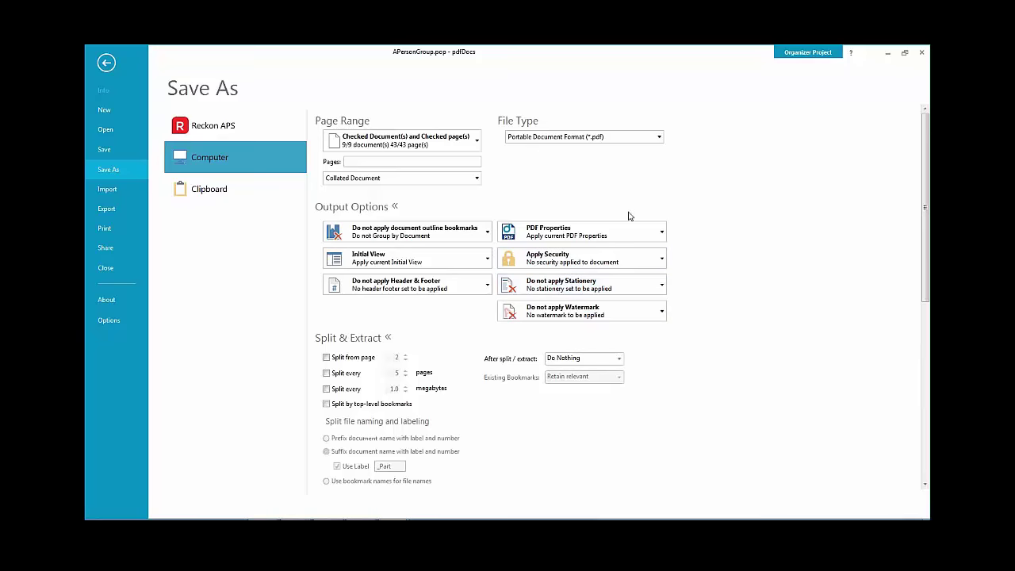
Examine the Split & Extract settings and the recent files offered for import, and return to the project.
click(395, 207)
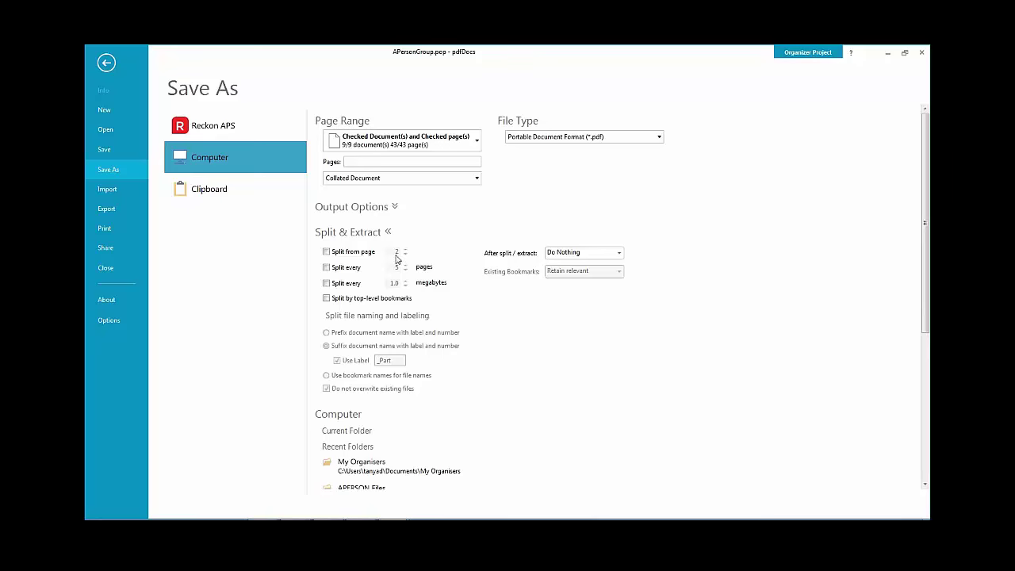
click(388, 232)
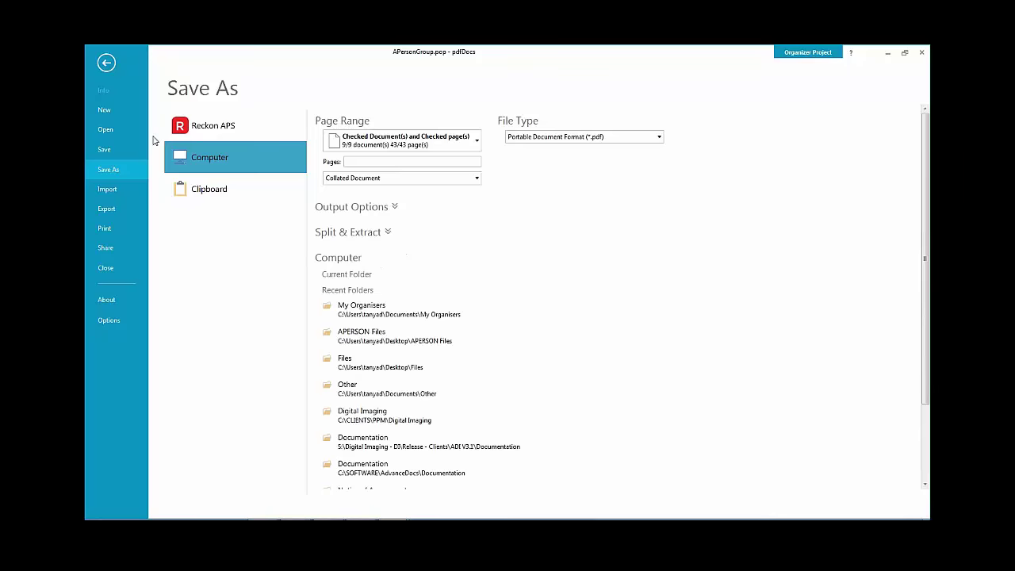
click(108, 190)
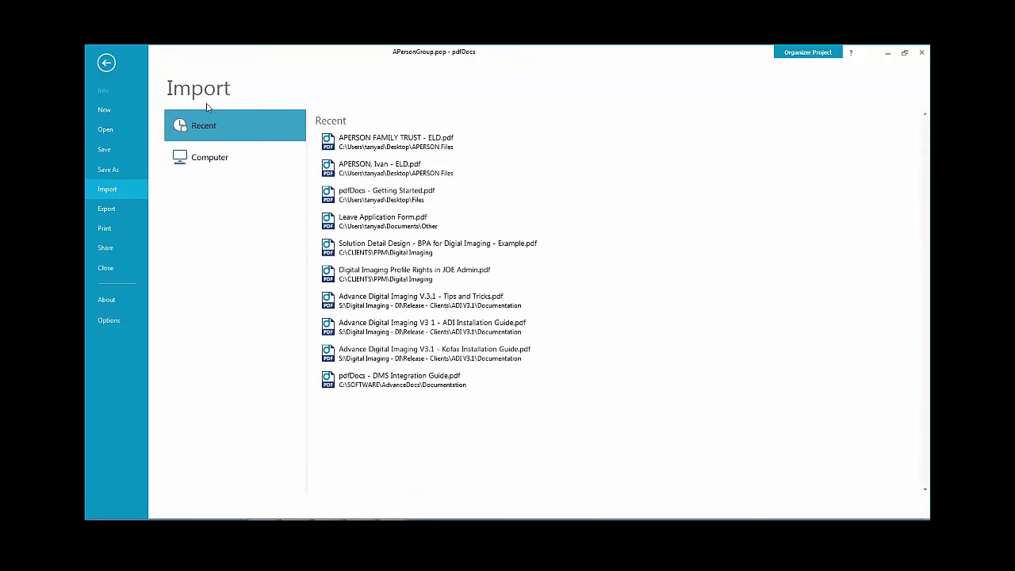
click(105, 64)
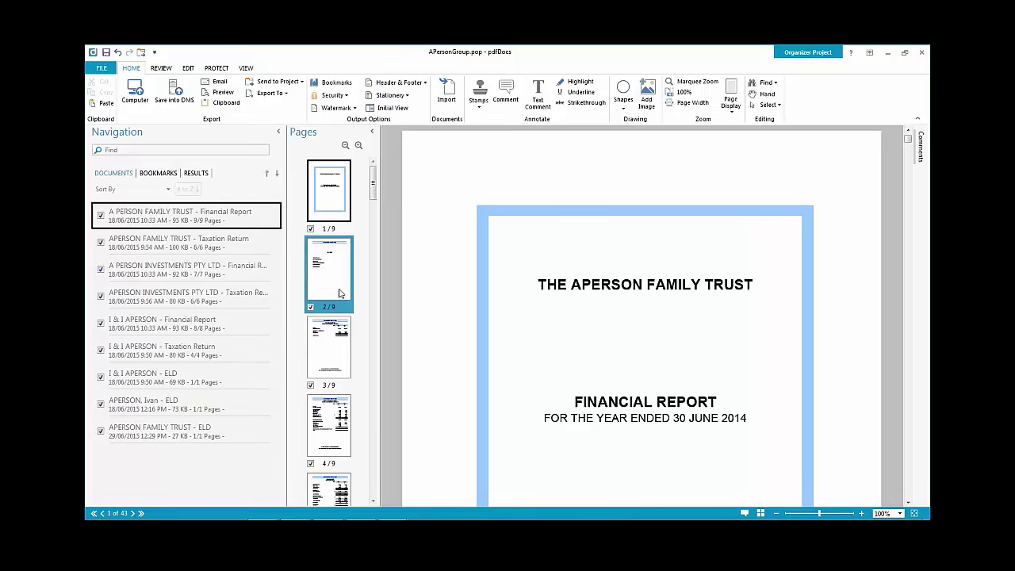
Restore the project window to a smaller size, close the single ELD document and place the APERSON Files folder beside the project.
click(905, 52)
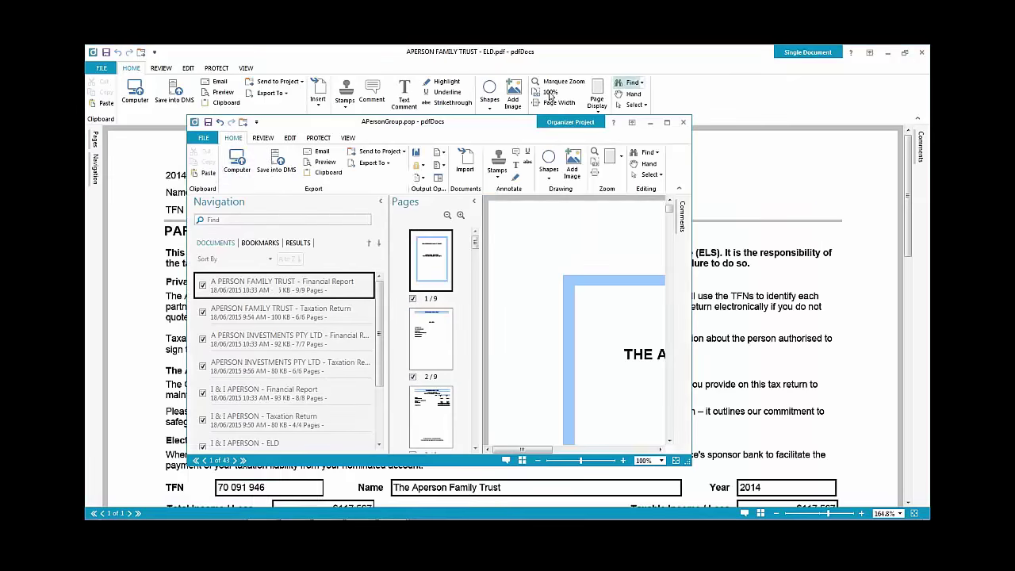
click(921, 53)
drag(548, 110, 877, 163)
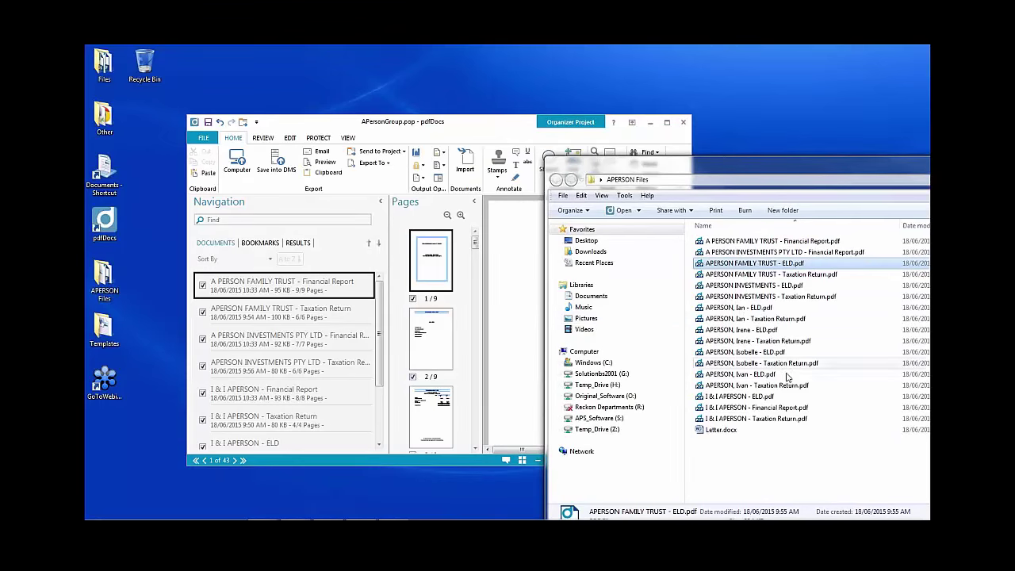
Insert the individual's Taxation Return PDF listed above the I & I ELD file before the project's I & I Financial Report, and enlarge the project window.
drag(786, 384, 283, 408)
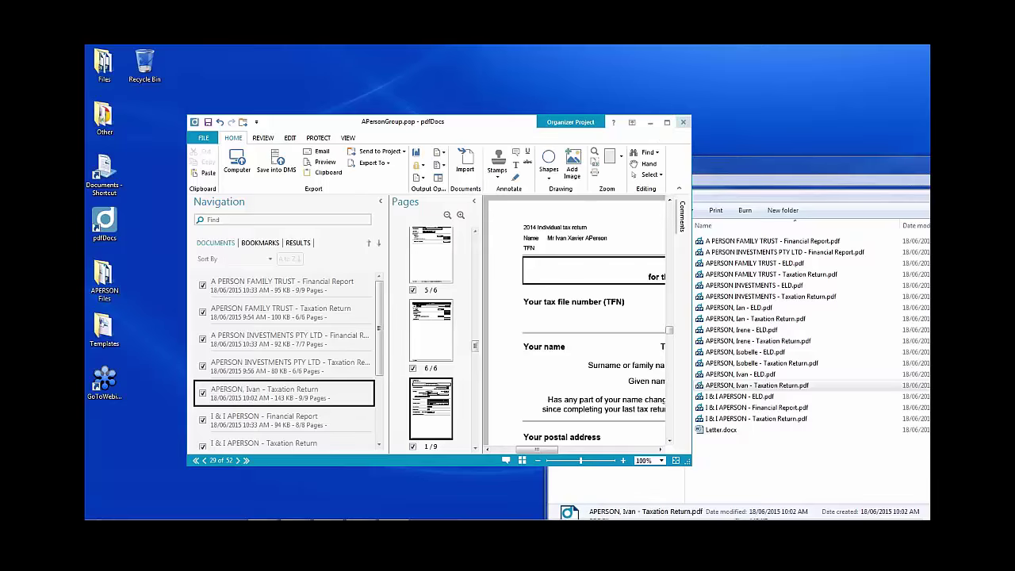
drag(482, 124, 425, 62)
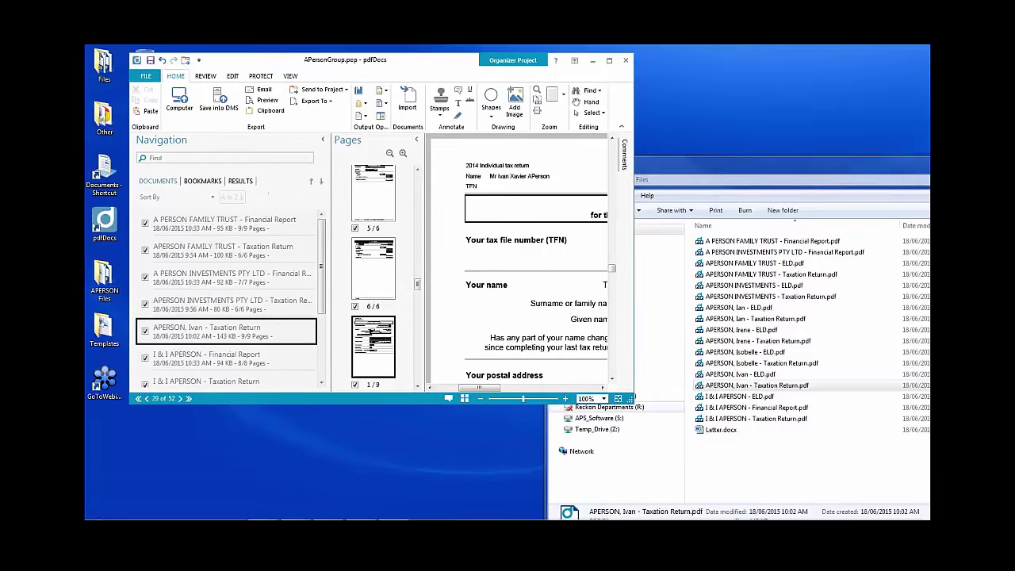
drag(631, 399, 890, 503)
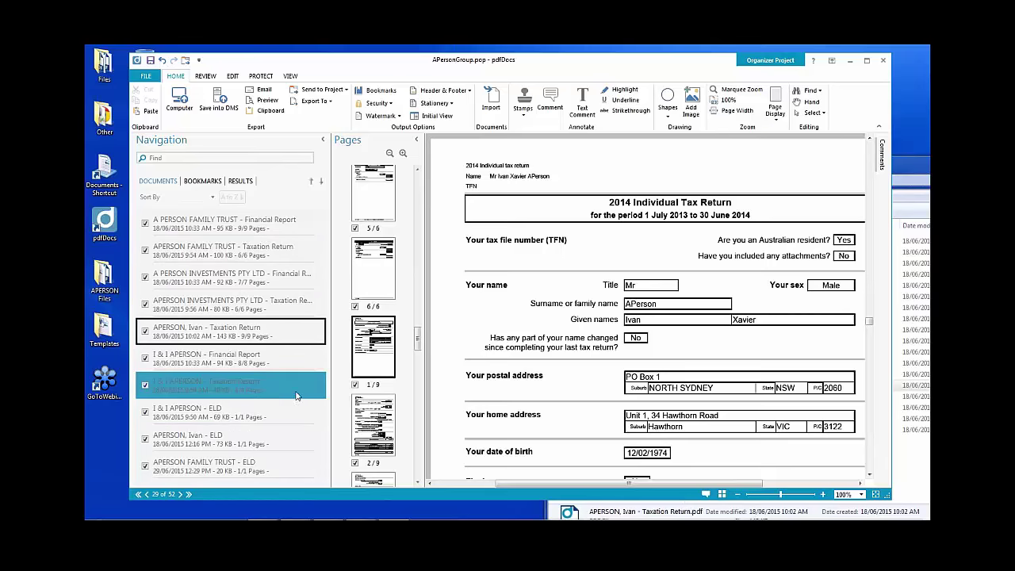
Add a bookmark to the current location on page 1 of the inserted Taxation Return, keeping its default name.
click(203, 183)
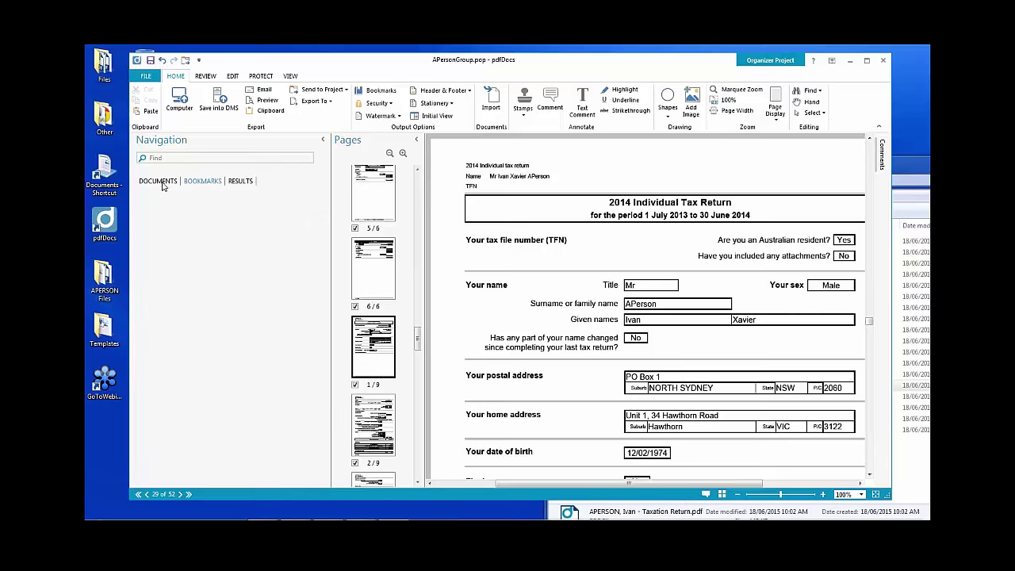
click(163, 184)
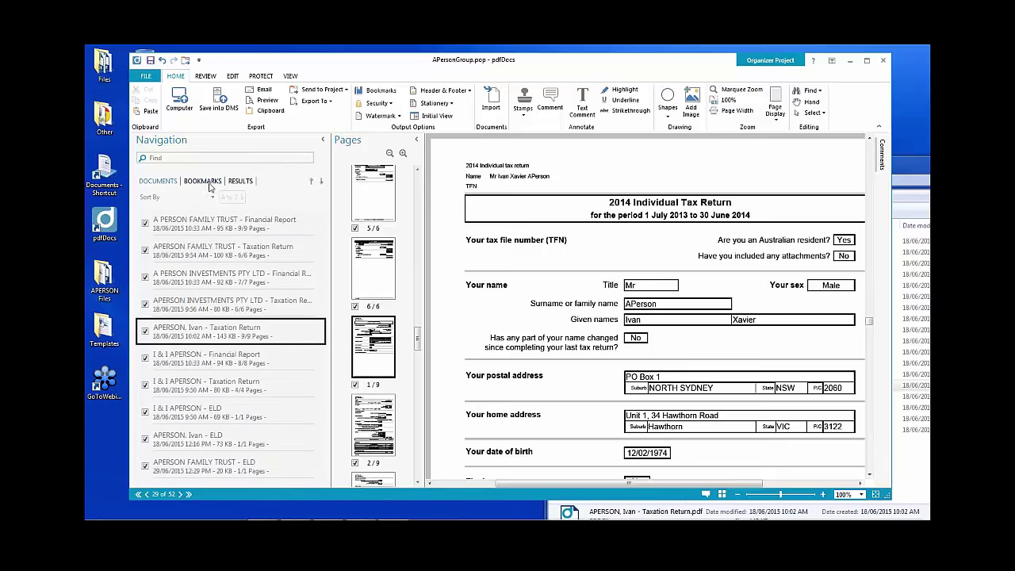
click(201, 185)
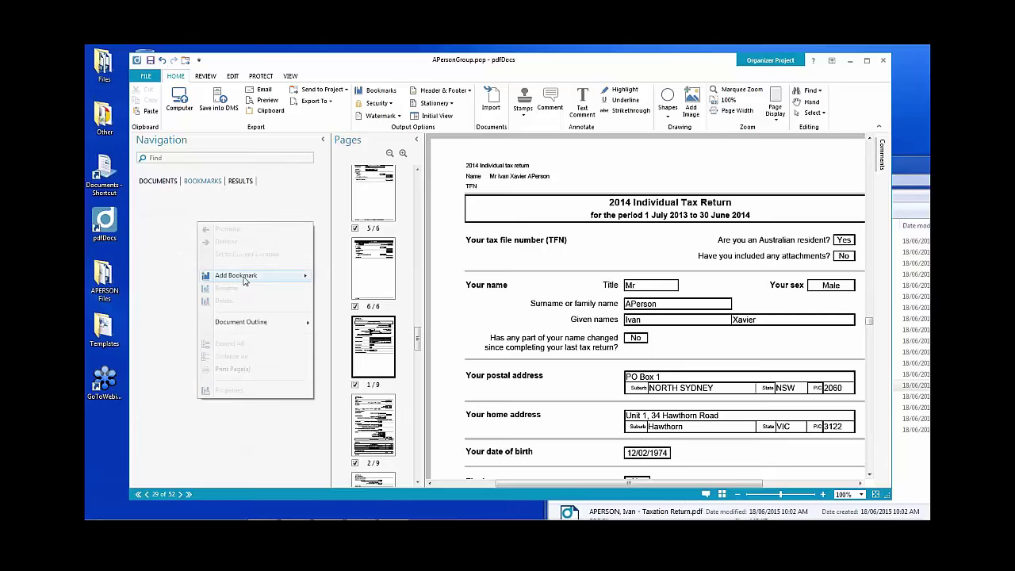
mouse_move(238, 276)
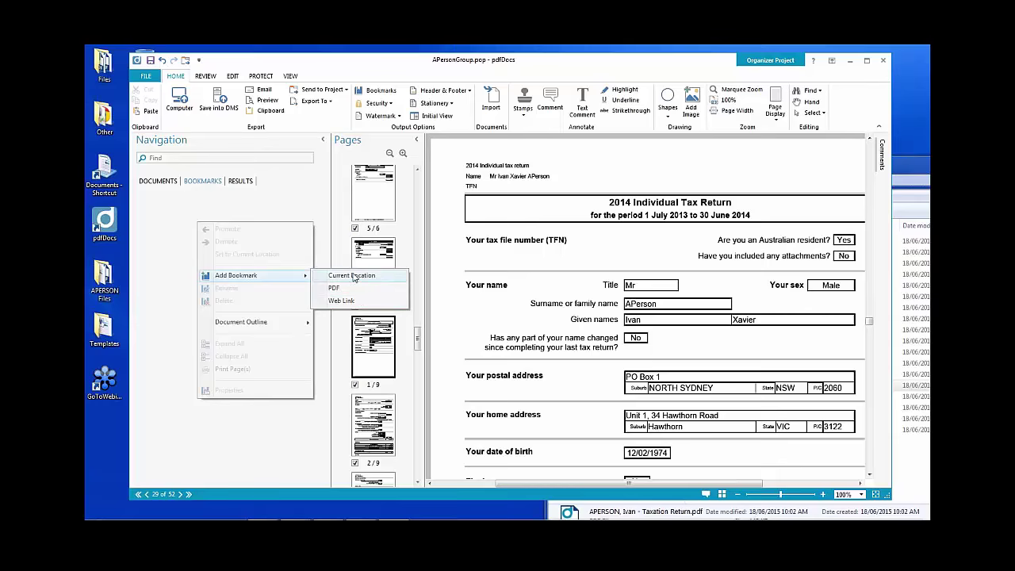
click(359, 277)
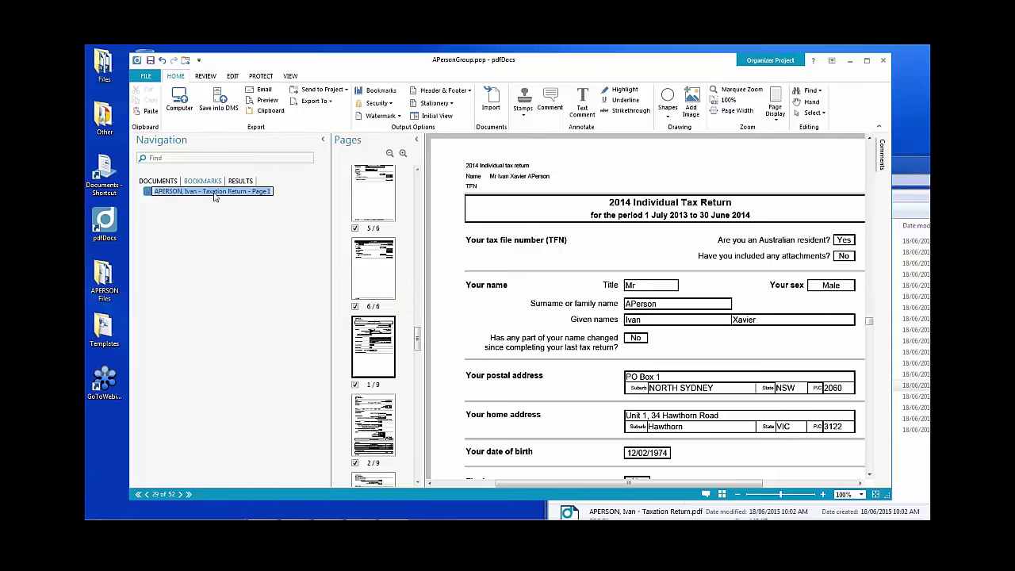
key(Return)
Bookmark page 3 of the same Taxation Return and demote that bookmark beneath the page 1 bookmark.
scroll(869, 452, down, 20)
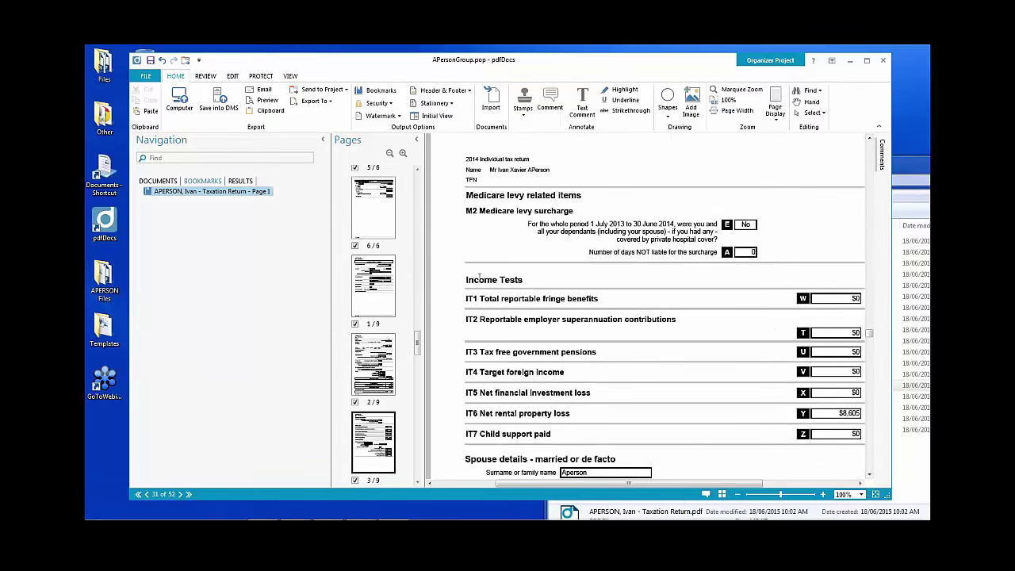
right_click(229, 220)
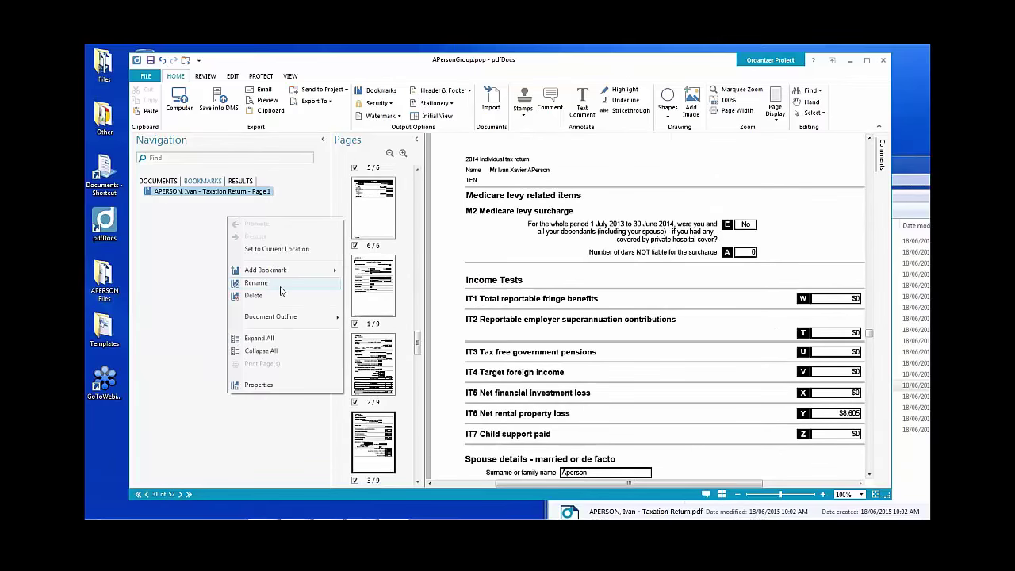
mouse_move(281, 270)
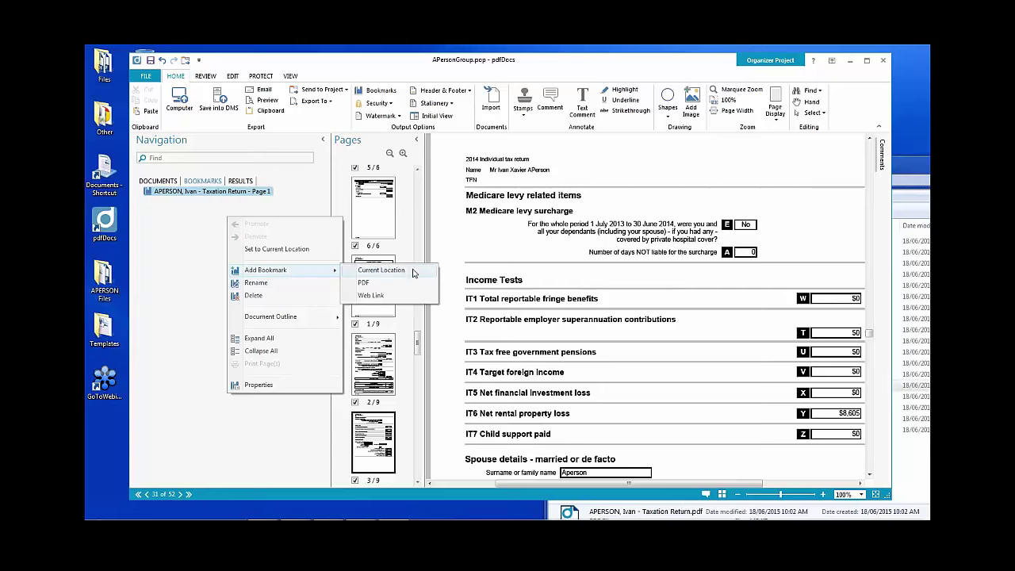
click(380, 270)
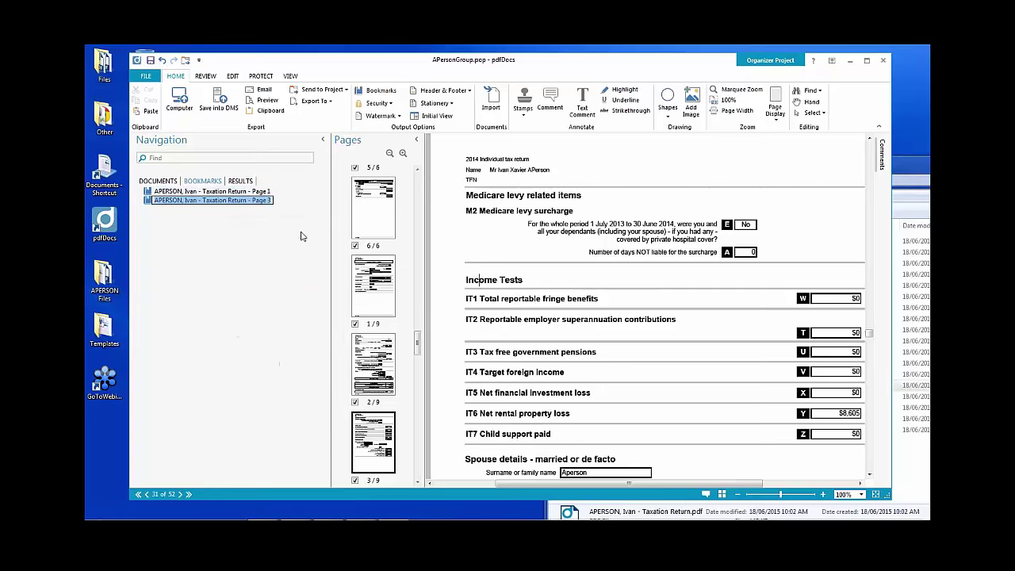
right_click(222, 206)
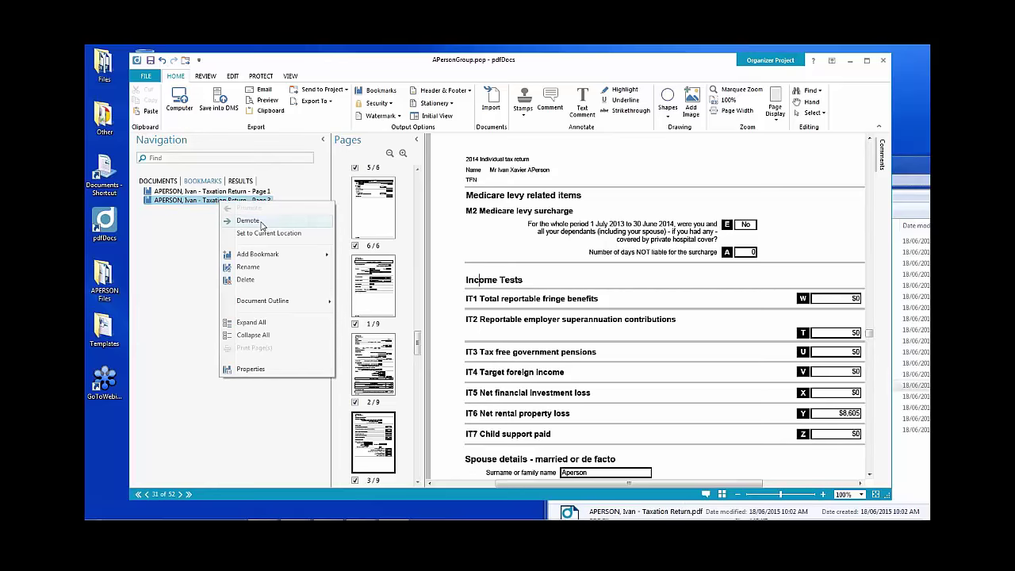
click(250, 221)
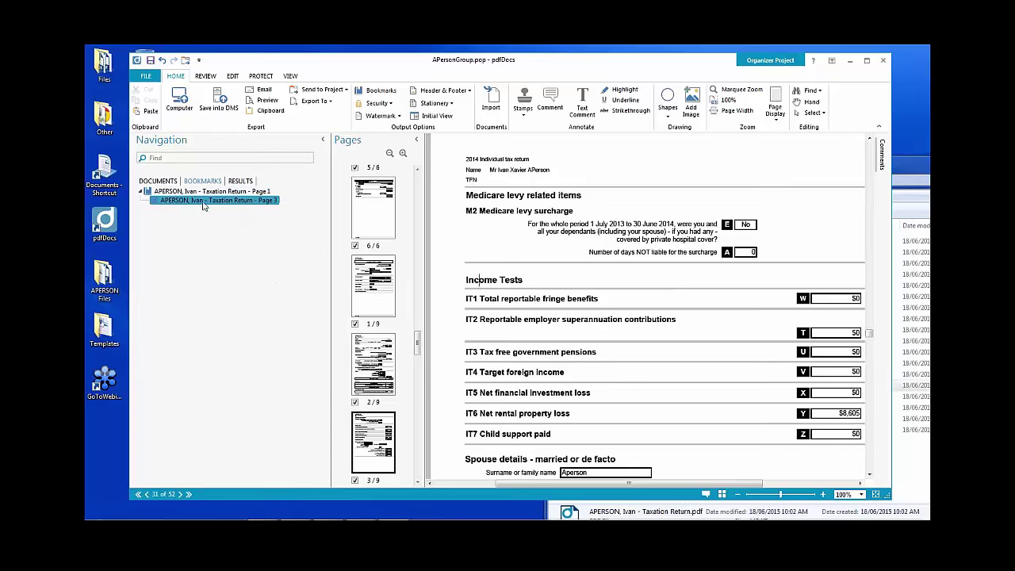
Compare the project's document list with its bookmark list and check the page 3 bookmark's destination.
click(158, 181)
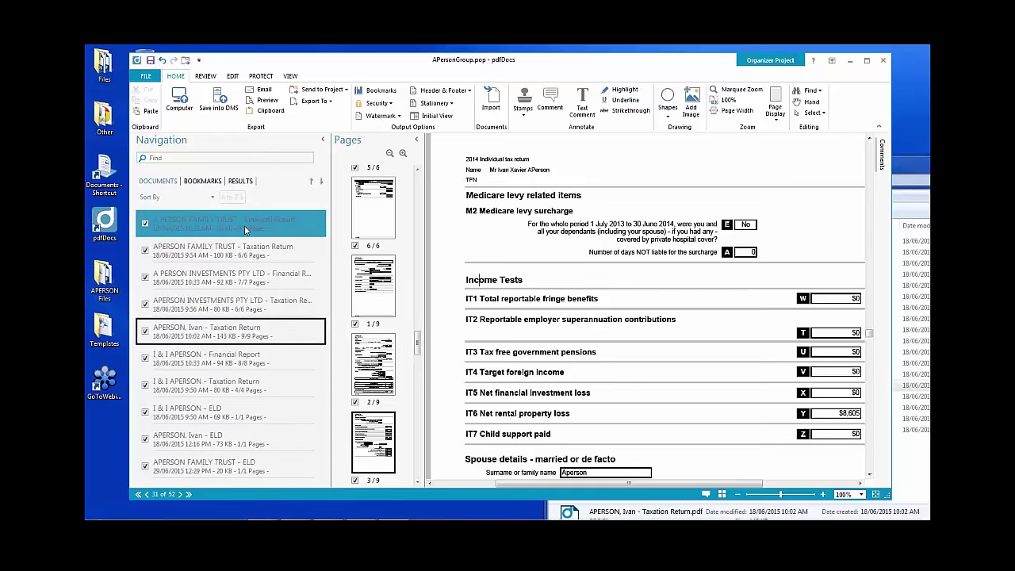
click(212, 182)
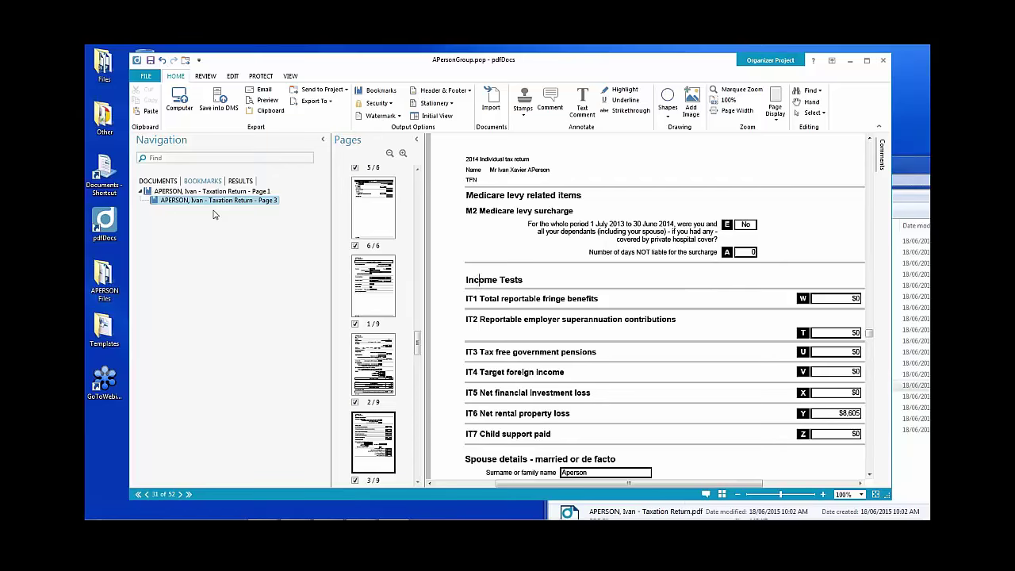
click(252, 202)
click(252, 202)
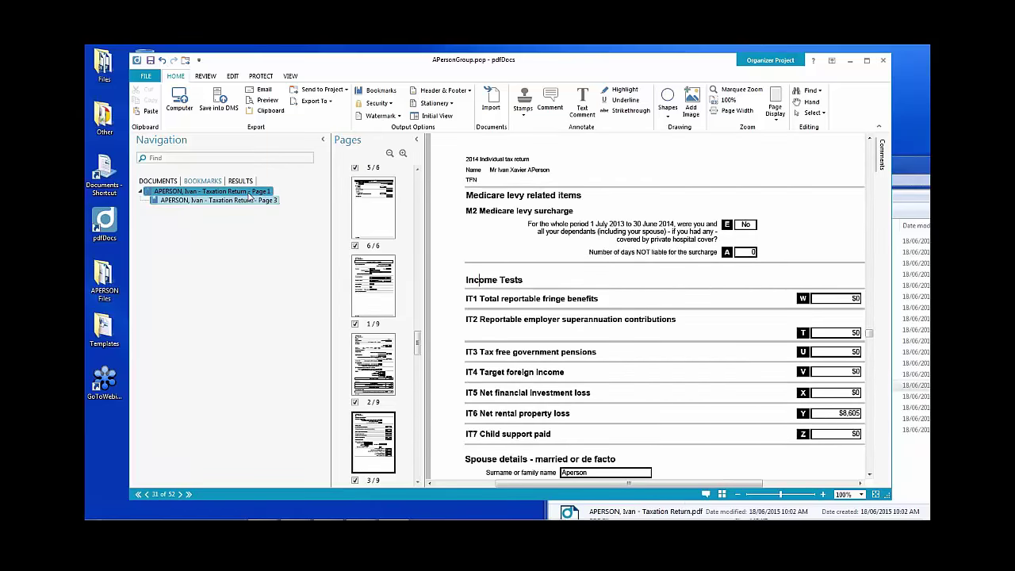
click(251, 202)
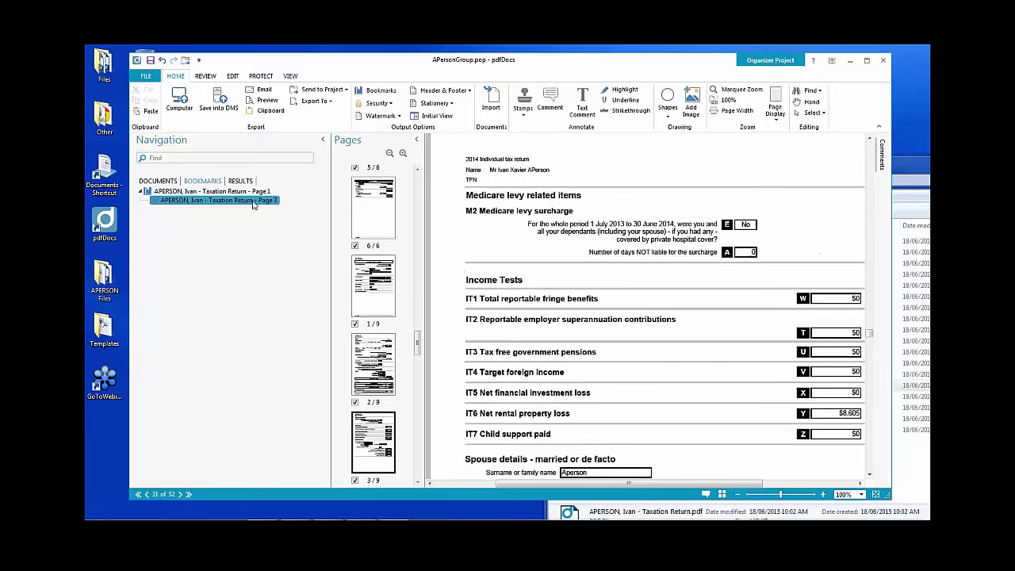
Examine the document menu of the family trust's Financial Report, and view the trust's Taxation Return and the investment company's Financial Report.
click(163, 182)
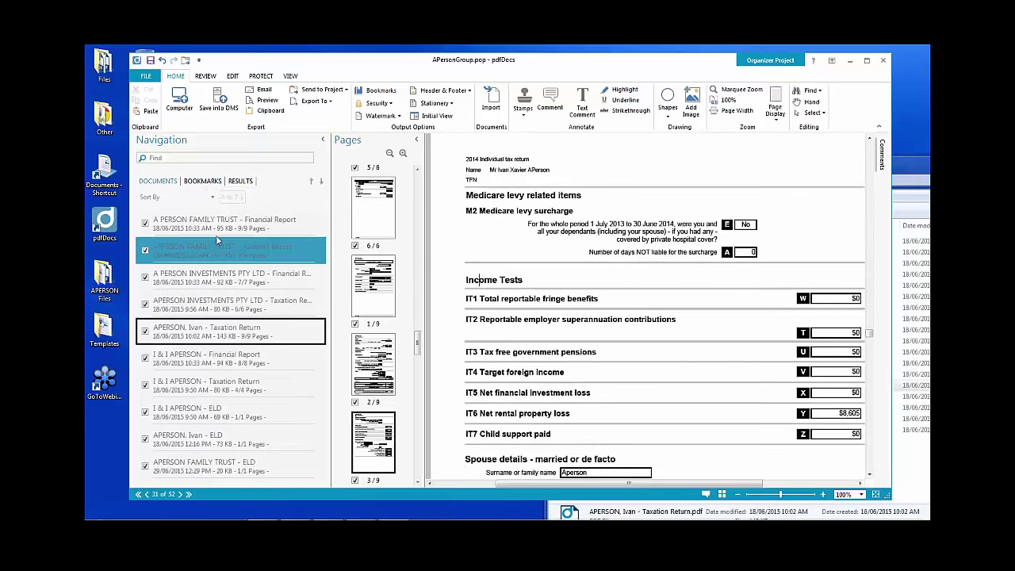
click(225, 222)
right_click(225, 222)
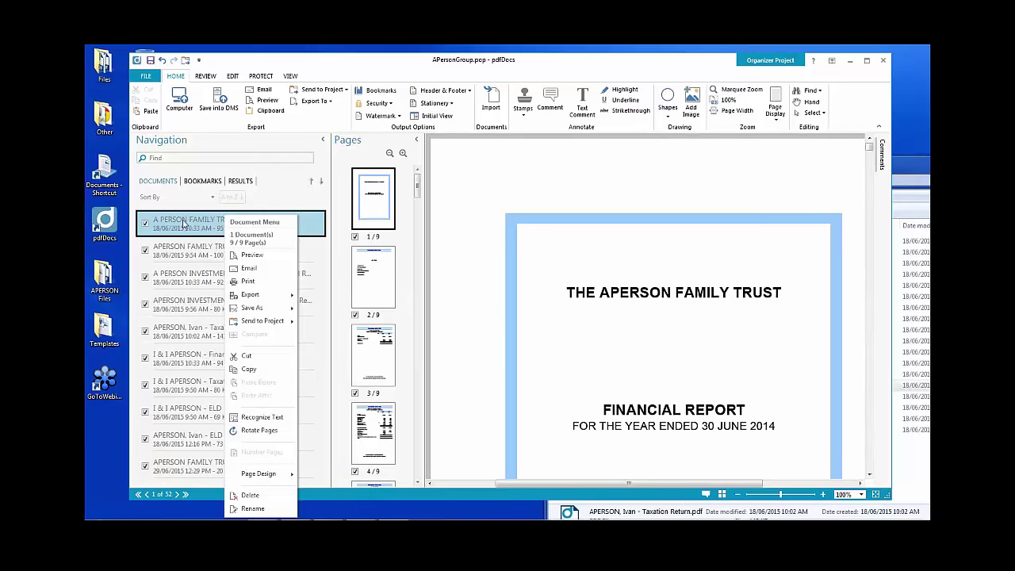
click(223, 231)
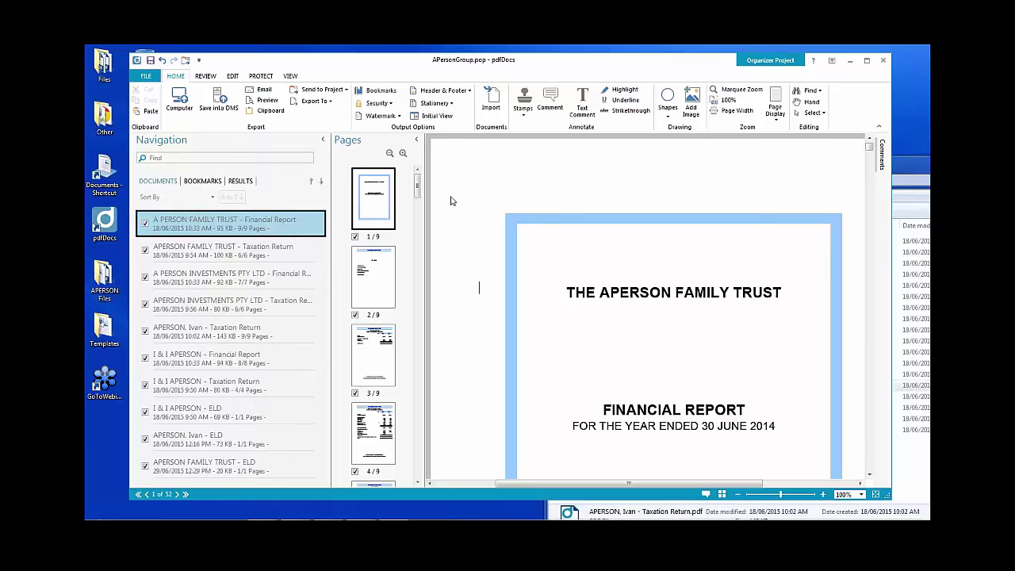
drag(418, 186, 347, 197)
click(238, 250)
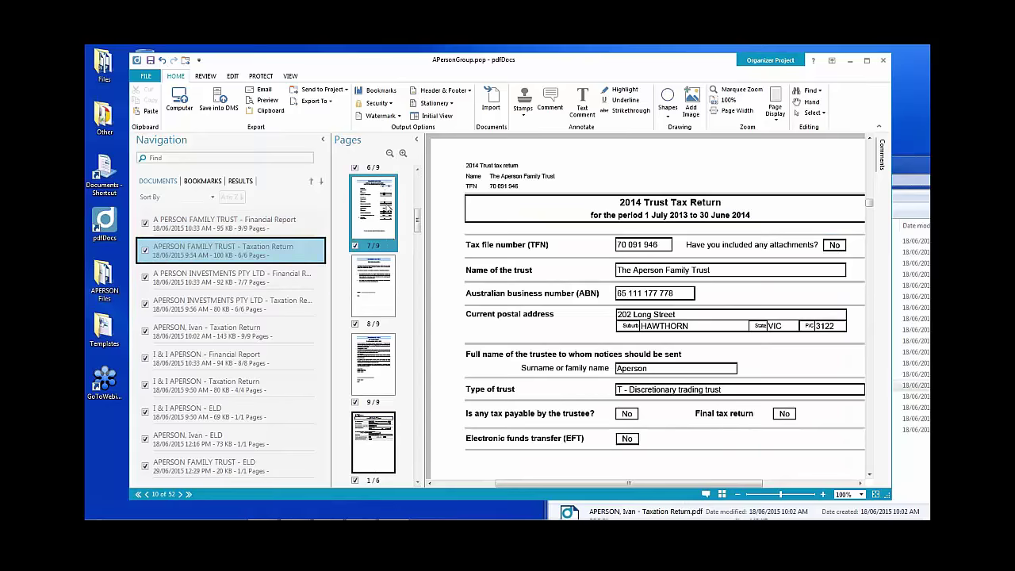
click(226, 284)
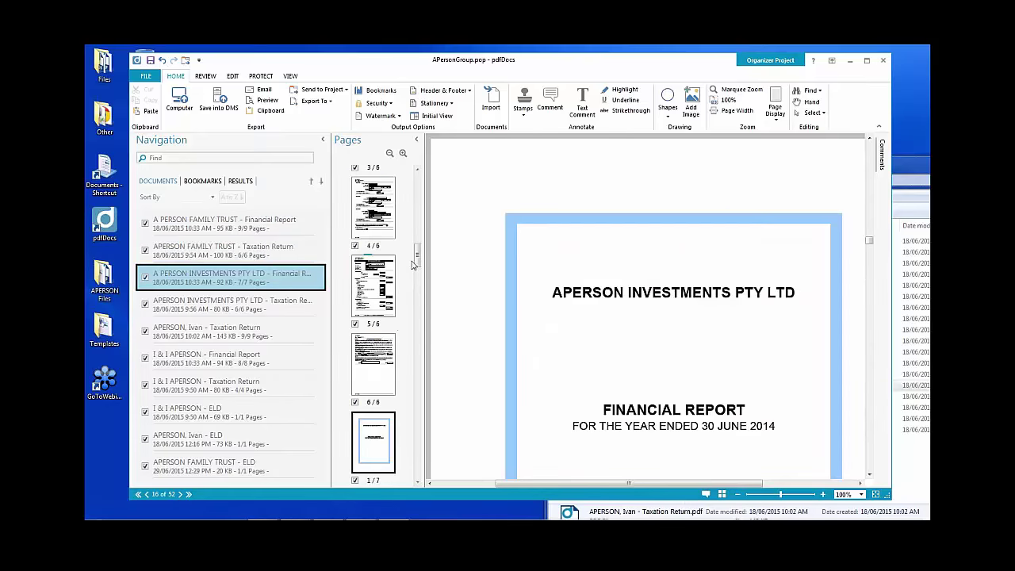
Widen the page thumbnail area and apply the CONFIDENTIAL 2 watermark to page 1 of the family trust's Taxation Return.
click(270, 251)
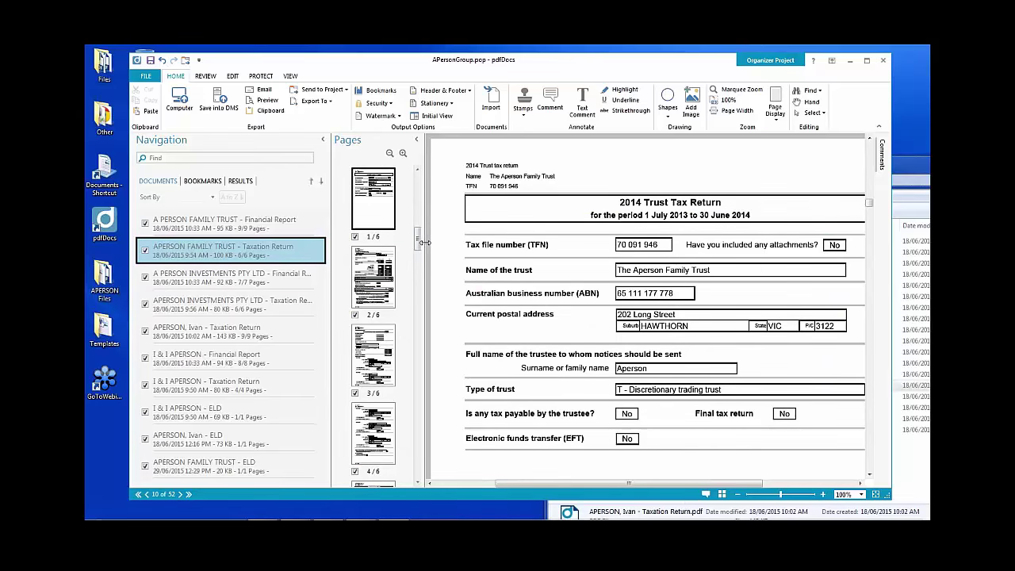
drag(426, 245, 455, 264)
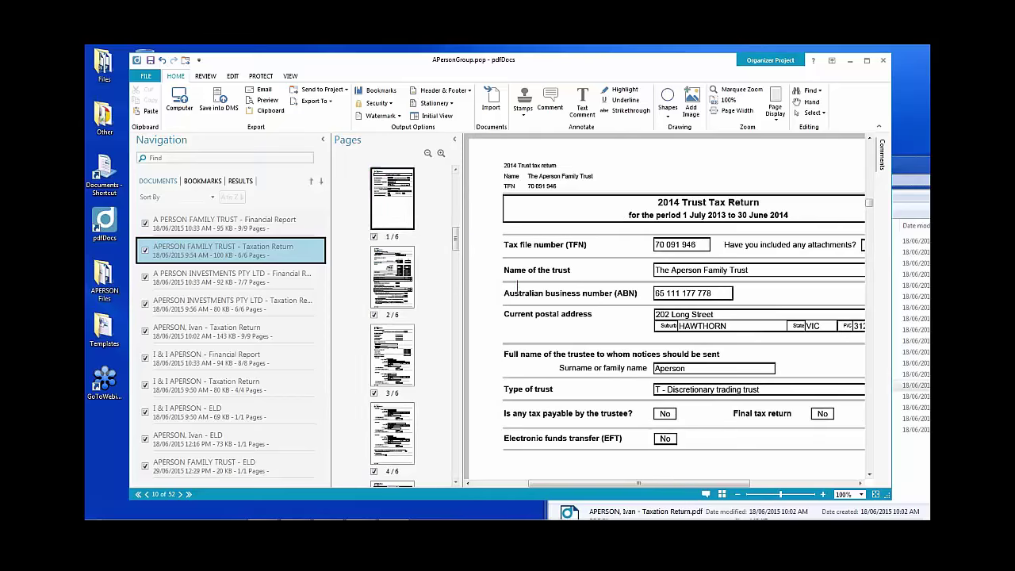
right_click(386, 207)
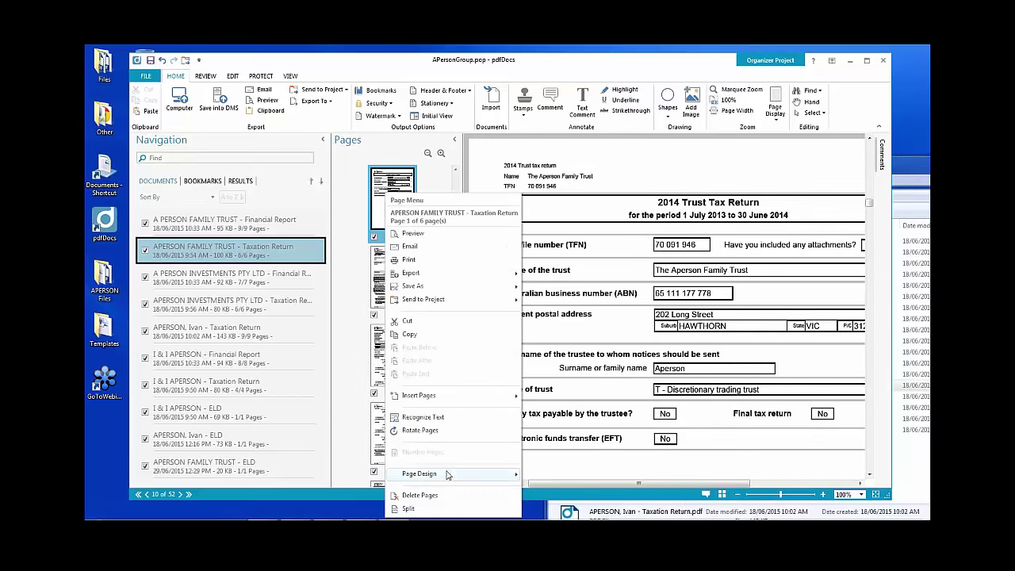
mouse_move(449, 476)
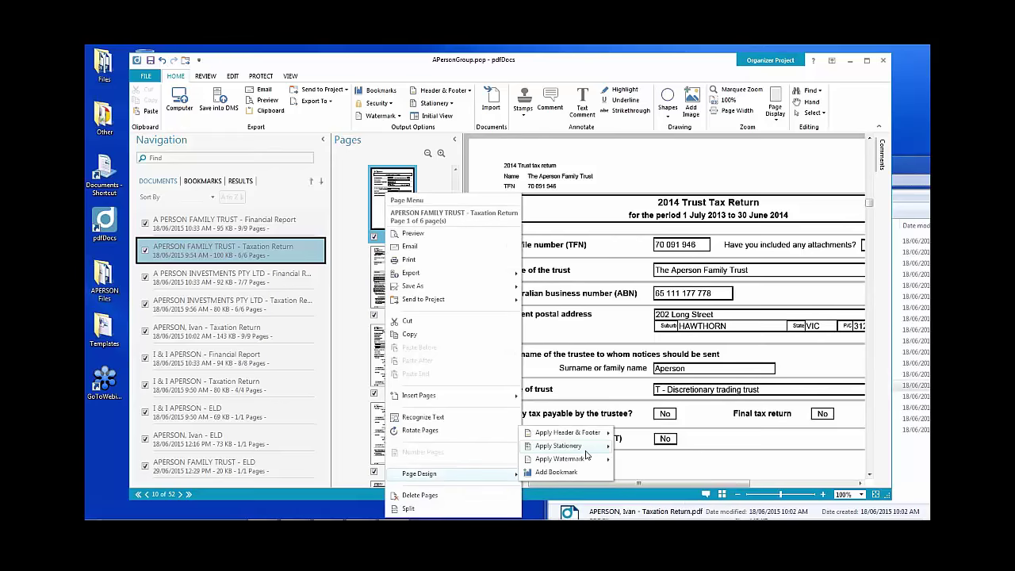
mouse_move(587, 448)
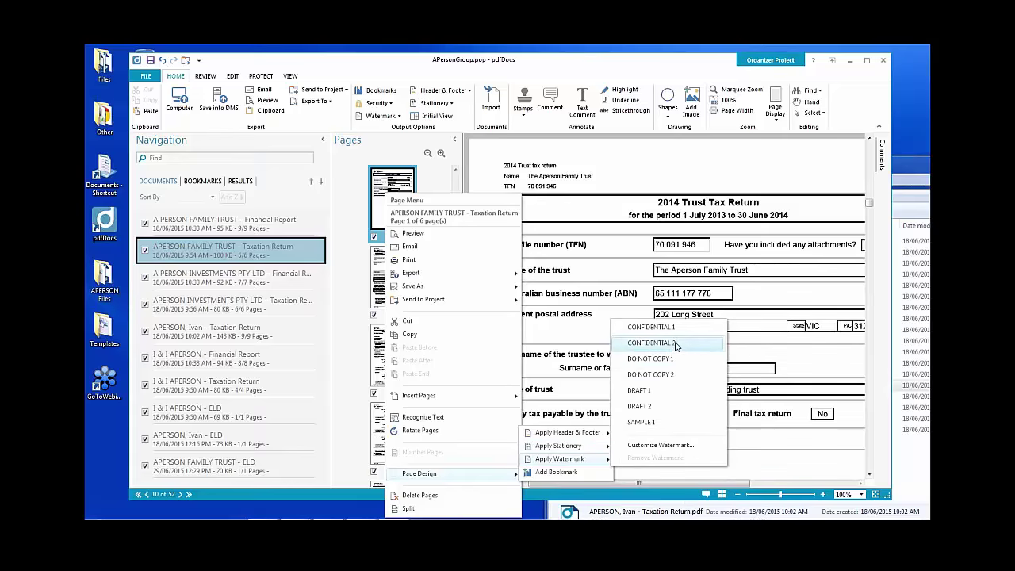
click(650, 343)
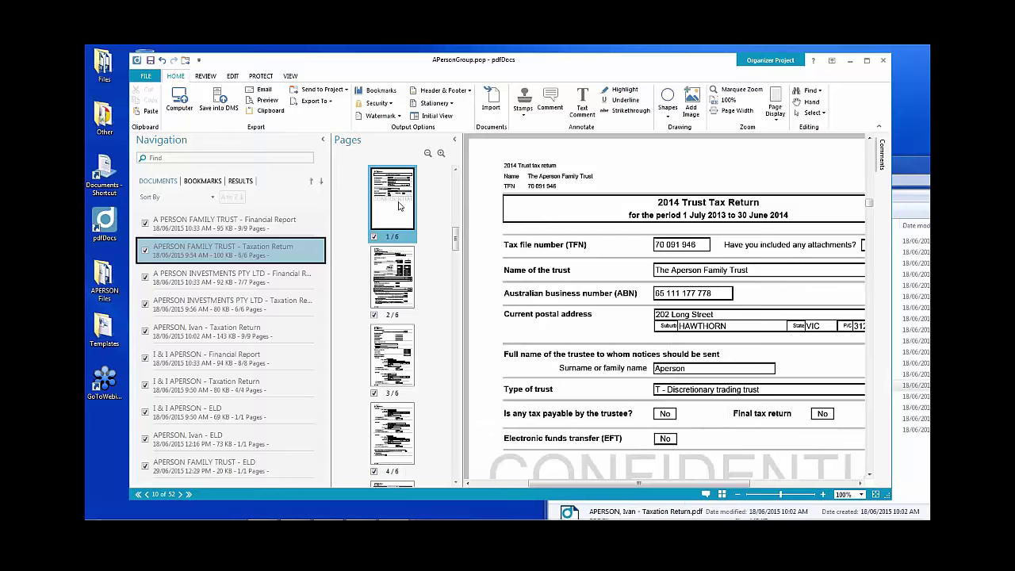
Apply the CONFIDENTIAL 1 watermark to page 3 of the family trust's Taxation Return.
click(392, 277)
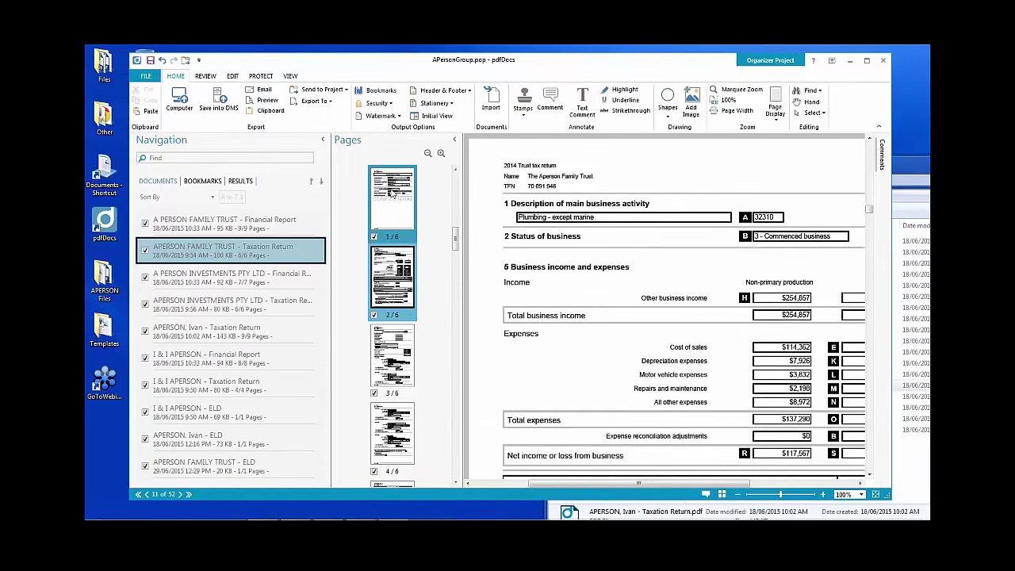
click(393, 353)
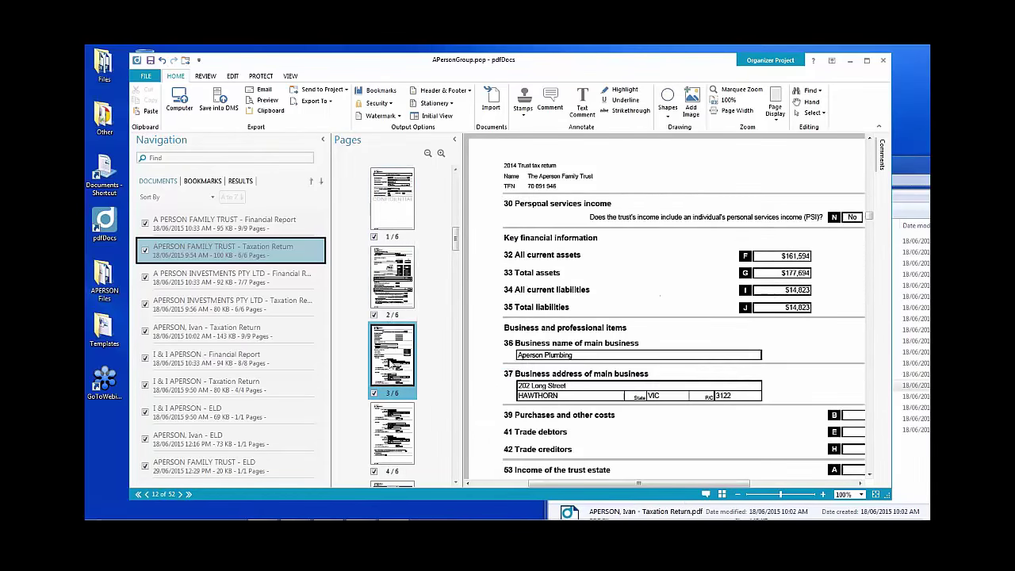
right_click(392, 353)
mouse_move(487, 334)
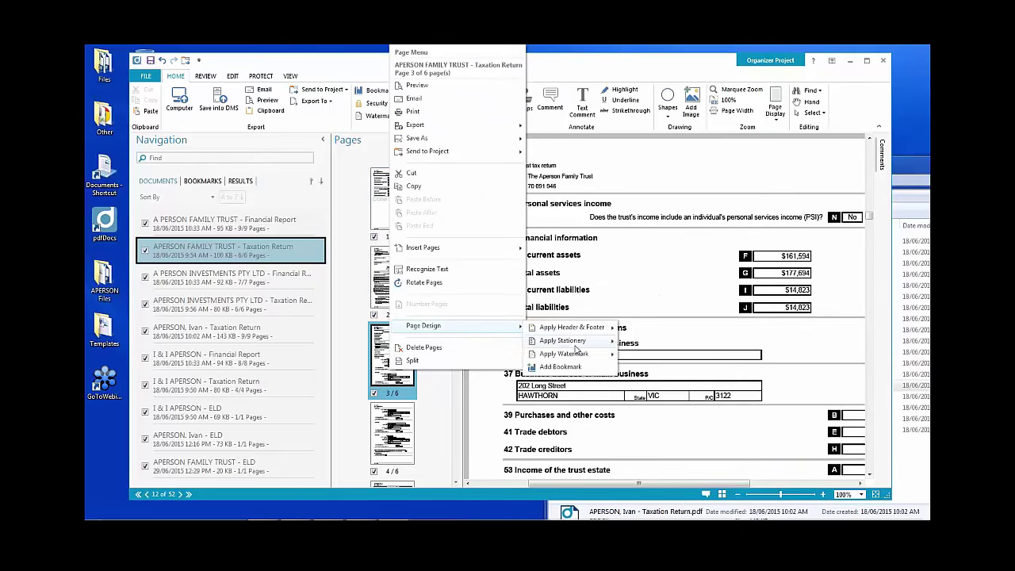
mouse_move(587, 354)
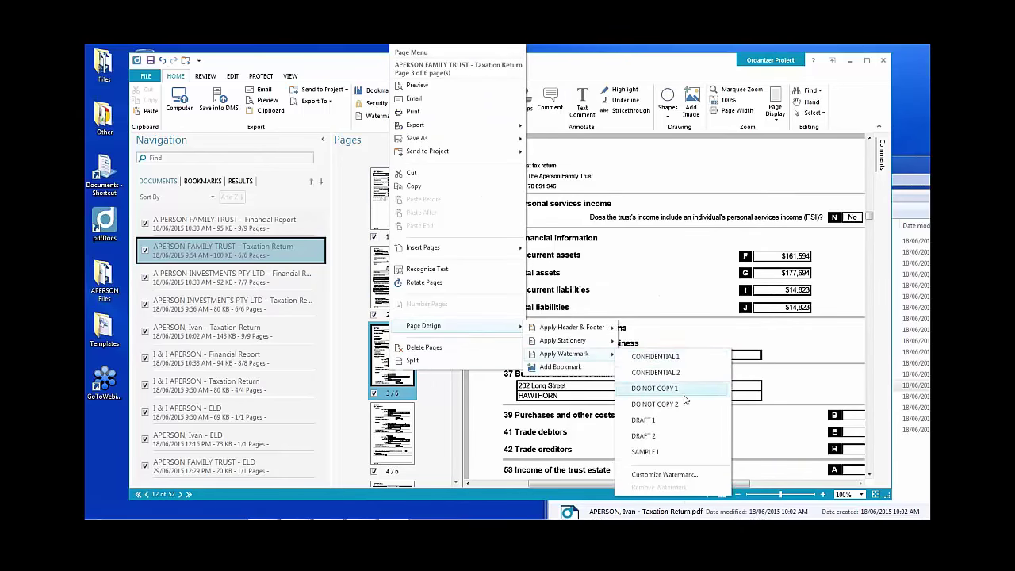
click(684, 361)
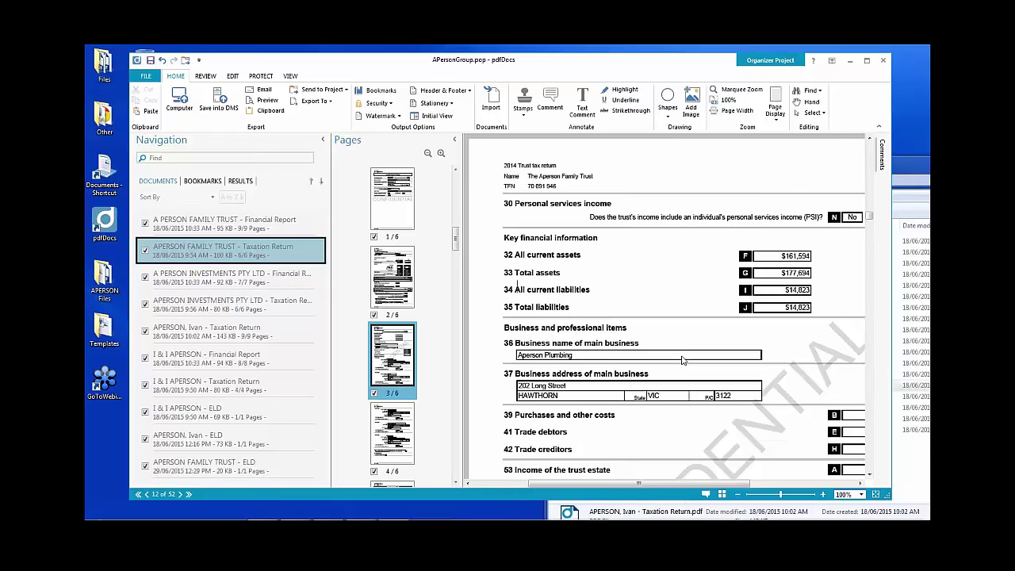
Insert a blank page after page 3 of the family trust's Taxation Return, which is page 12 of the project.
click(393, 285)
right_click(394, 286)
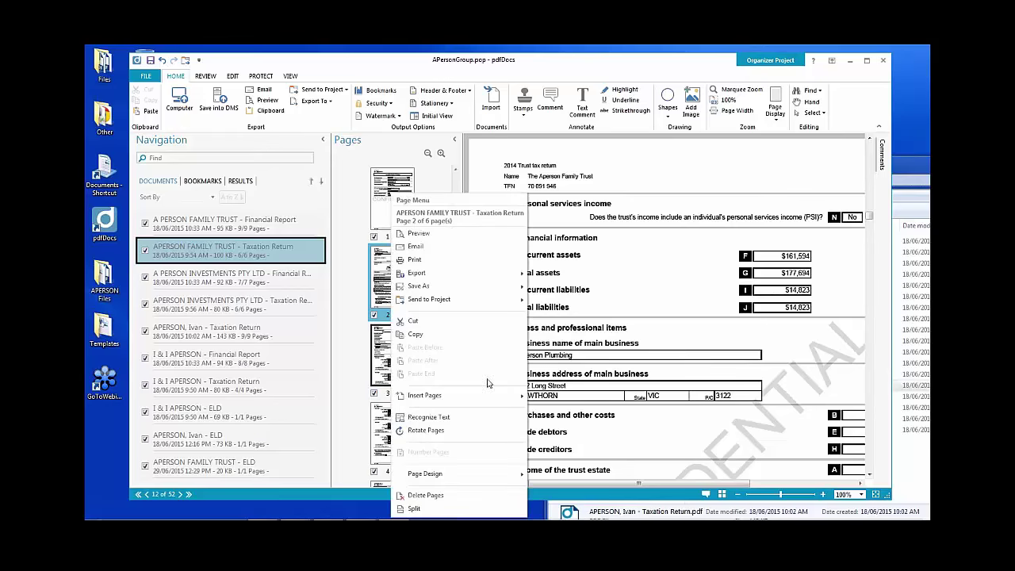
mouse_move(500, 476)
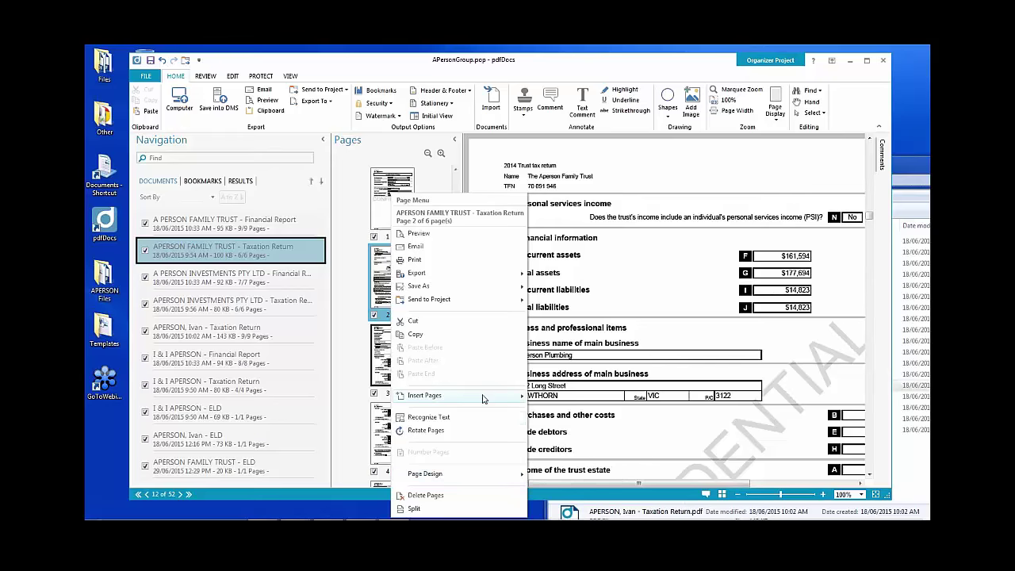
mouse_move(484, 398)
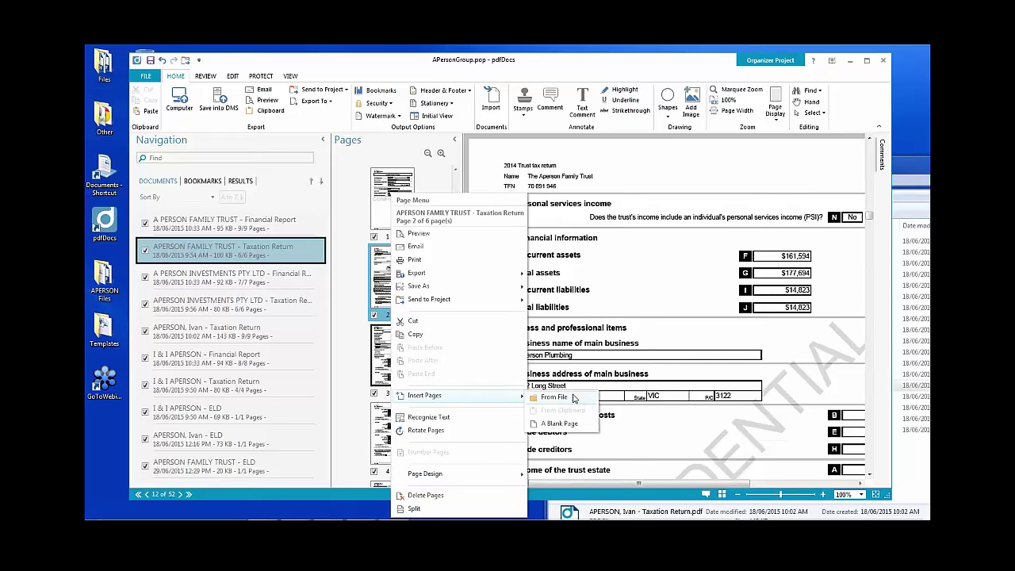
click(574, 426)
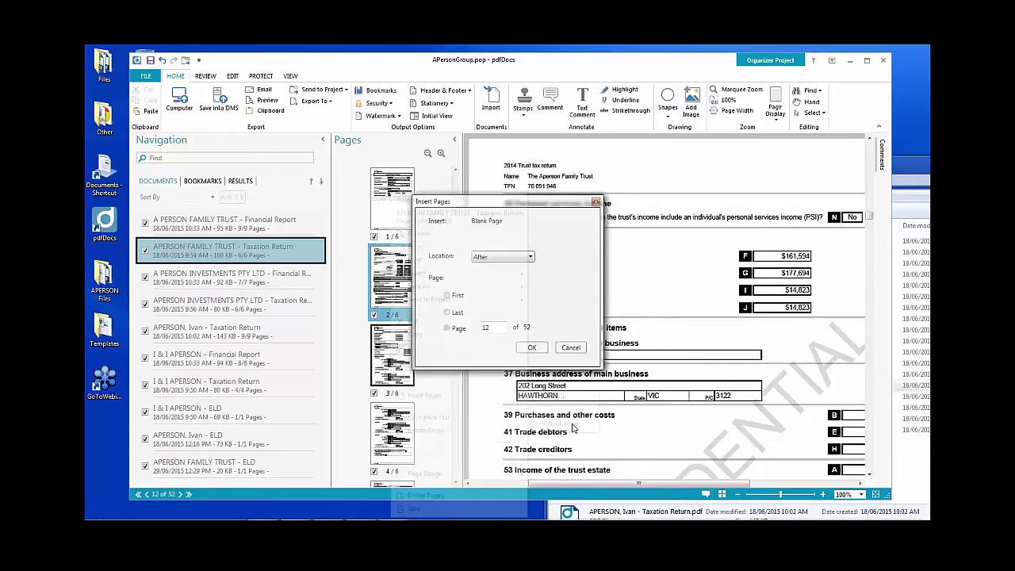
click(532, 348)
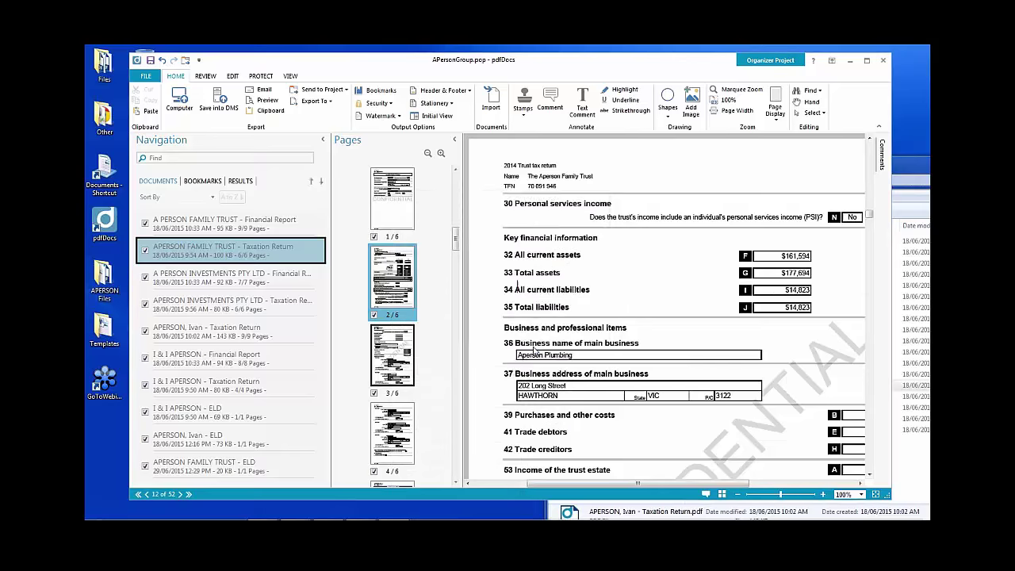
scroll(455, 238, down, 1)
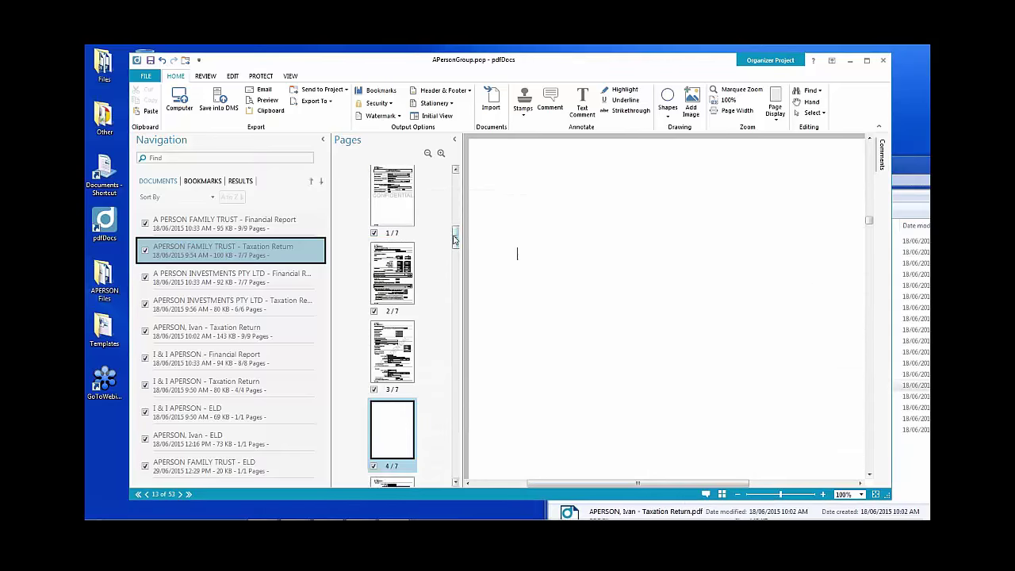
scroll(454, 239, down, 3)
scroll(454, 249, up, 1)
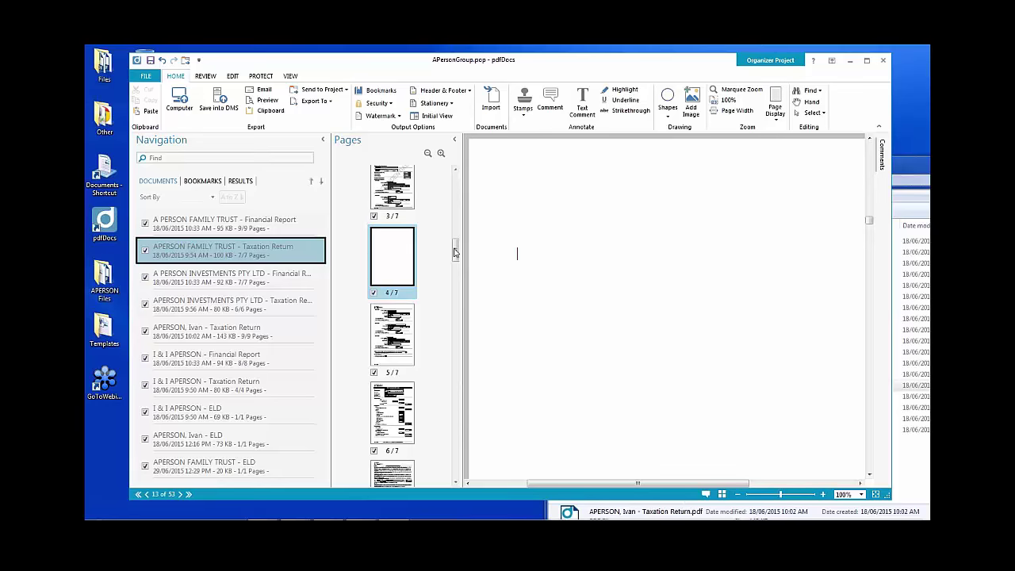
Examine the page design options offered for page 1 of the family trust's Financial Report.
drag(456, 252, 458, 180)
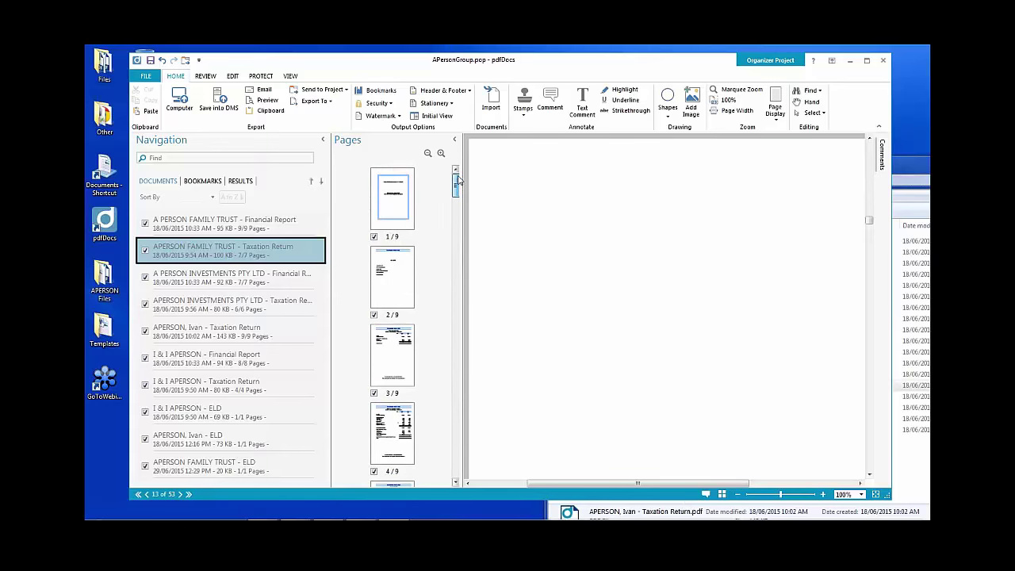
click(390, 202)
right_click(390, 201)
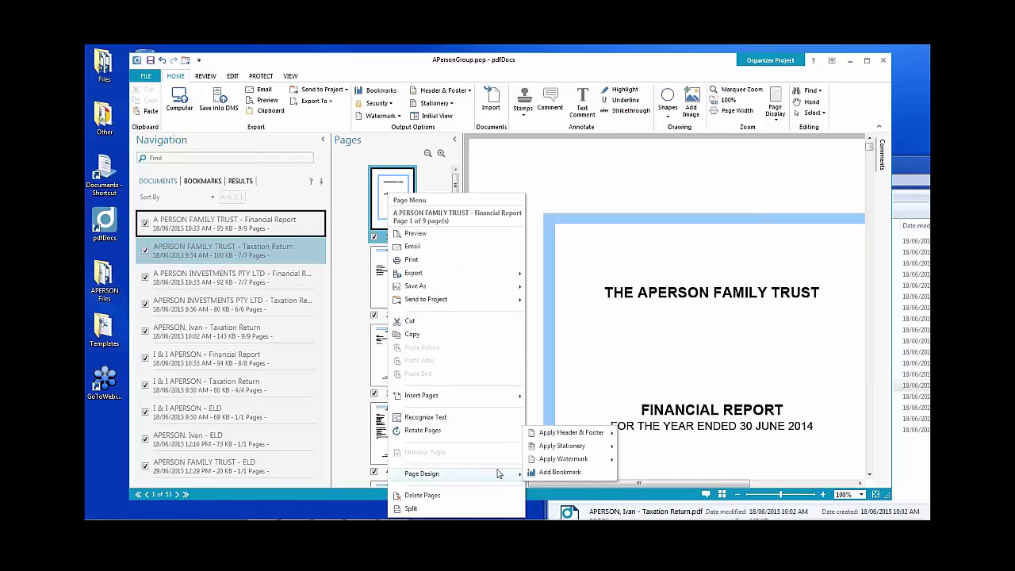
mouse_move(601, 449)
click(576, 192)
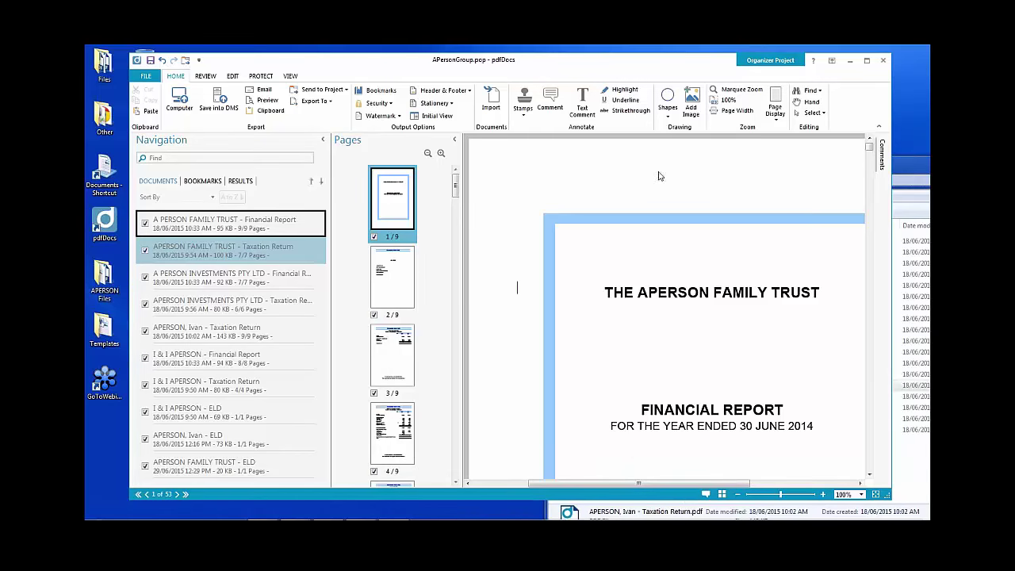
Maximize the window and place a widened SIGN HERE stamp beside the signature line on page 9 of the family trust's Financial Report.
click(867, 61)
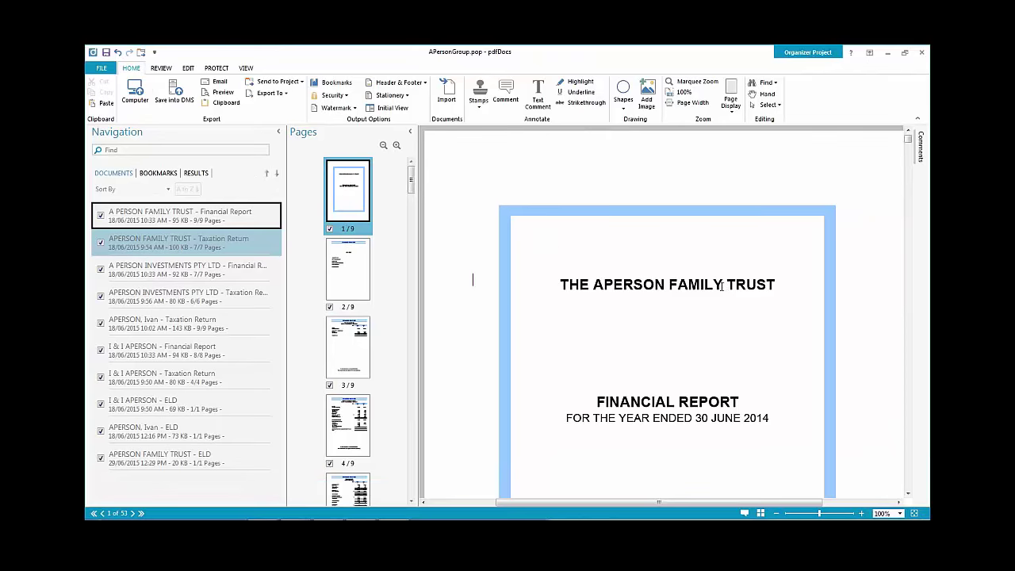
click(161, 69)
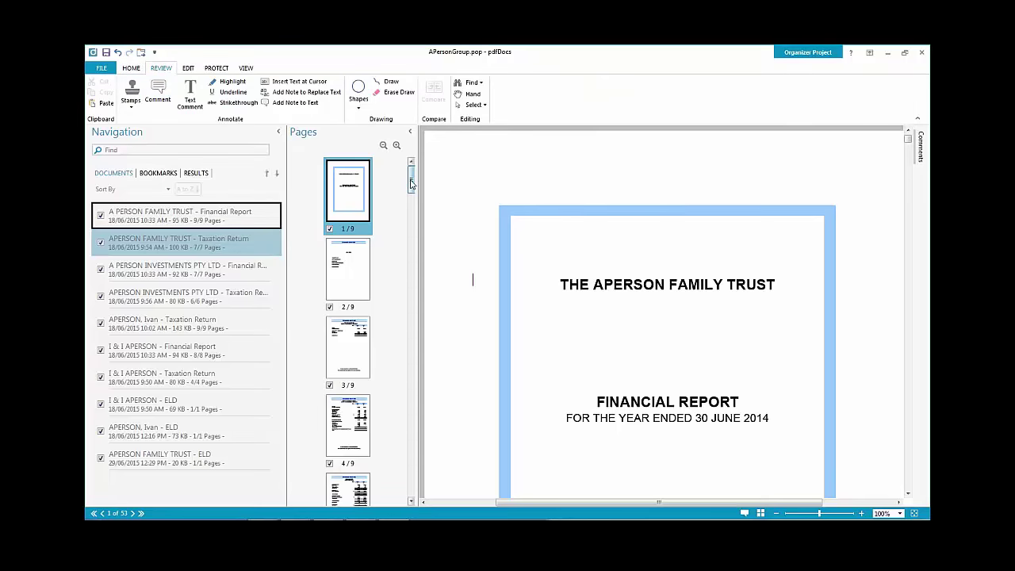
drag(412, 183, 408, 230)
click(367, 290)
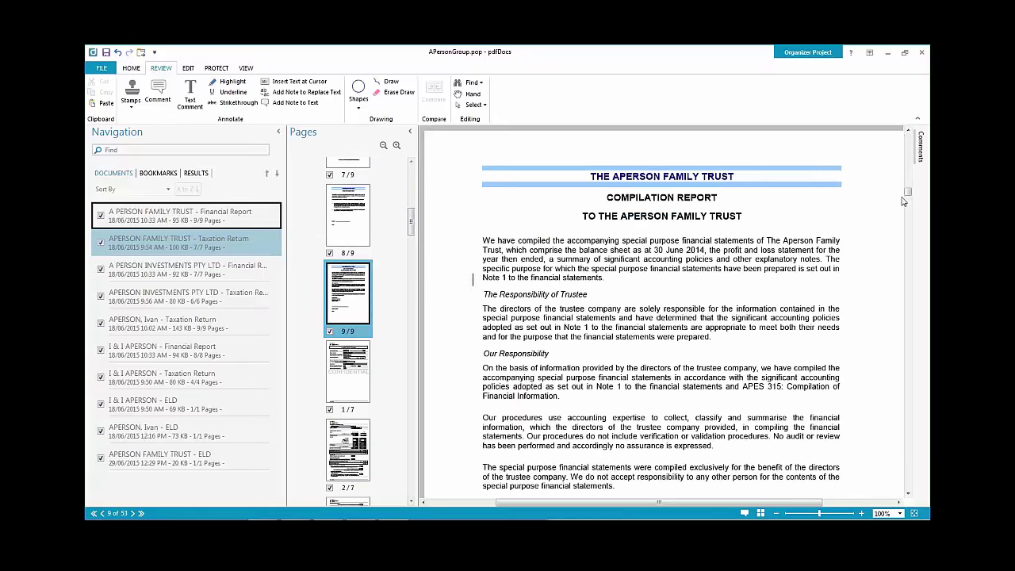
drag(910, 195, 911, 196)
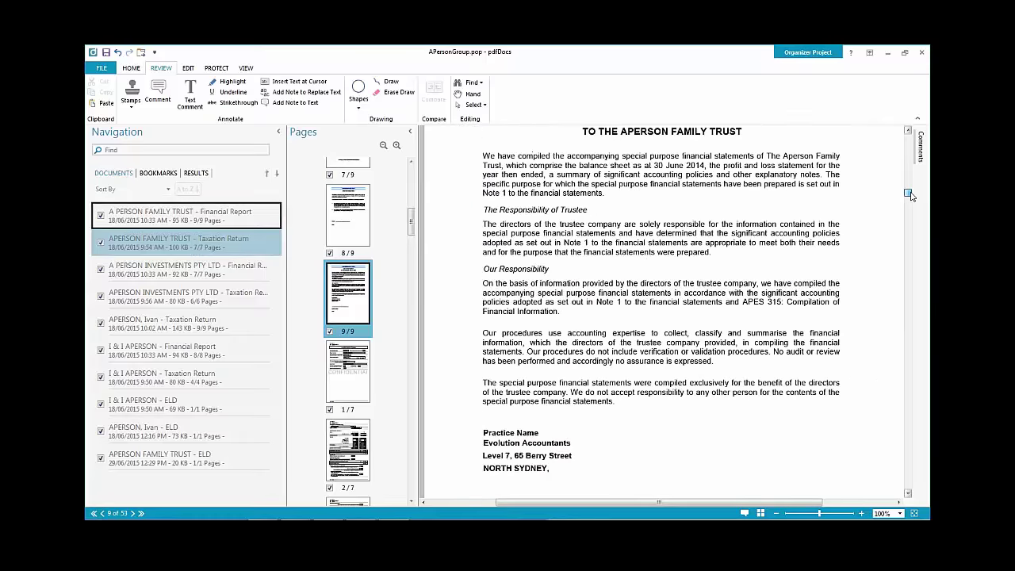
click(909, 494)
click(908, 494)
click(909, 494)
click(909, 493)
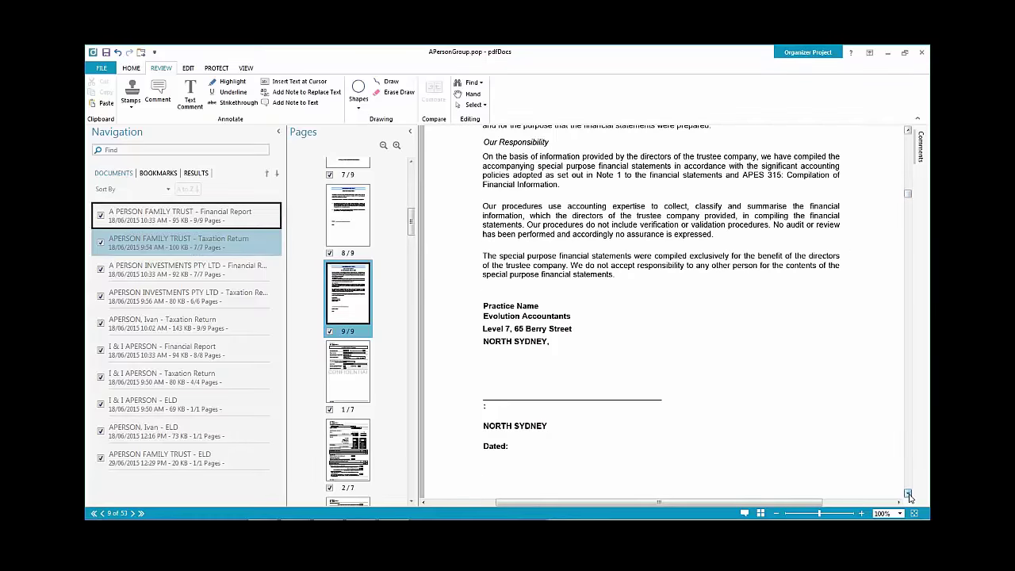
click(132, 103)
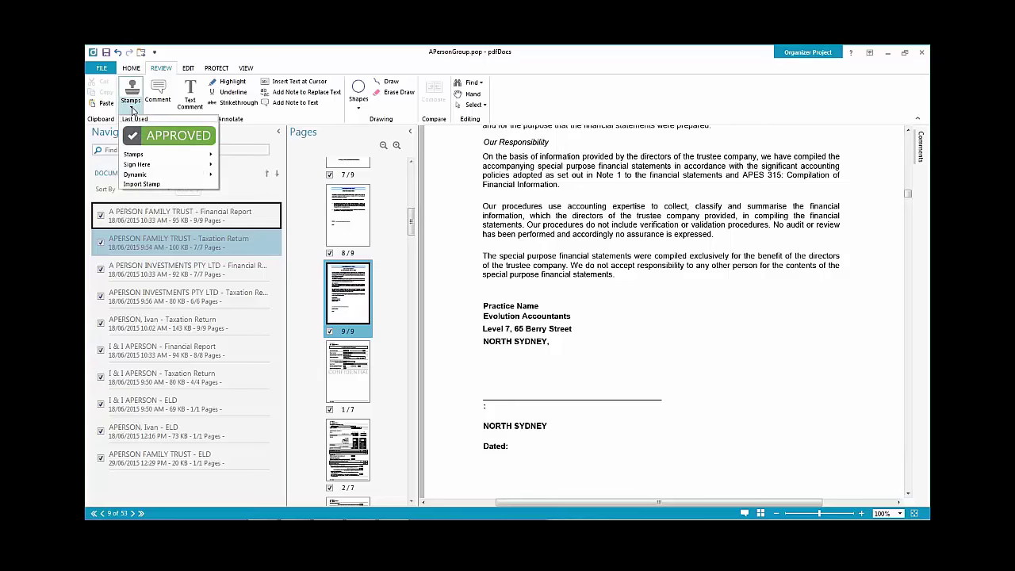
mouse_move(156, 160)
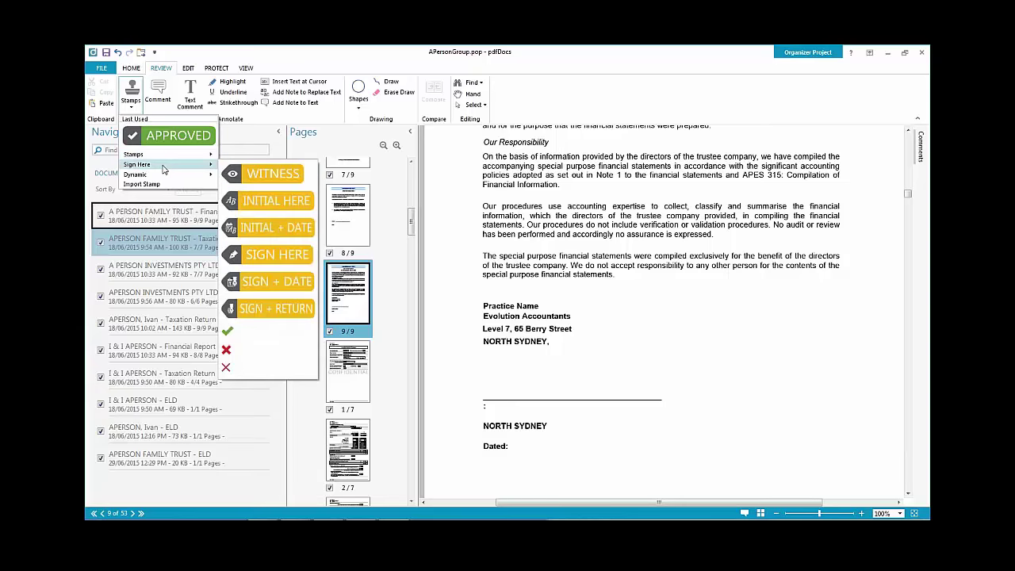
click(275, 255)
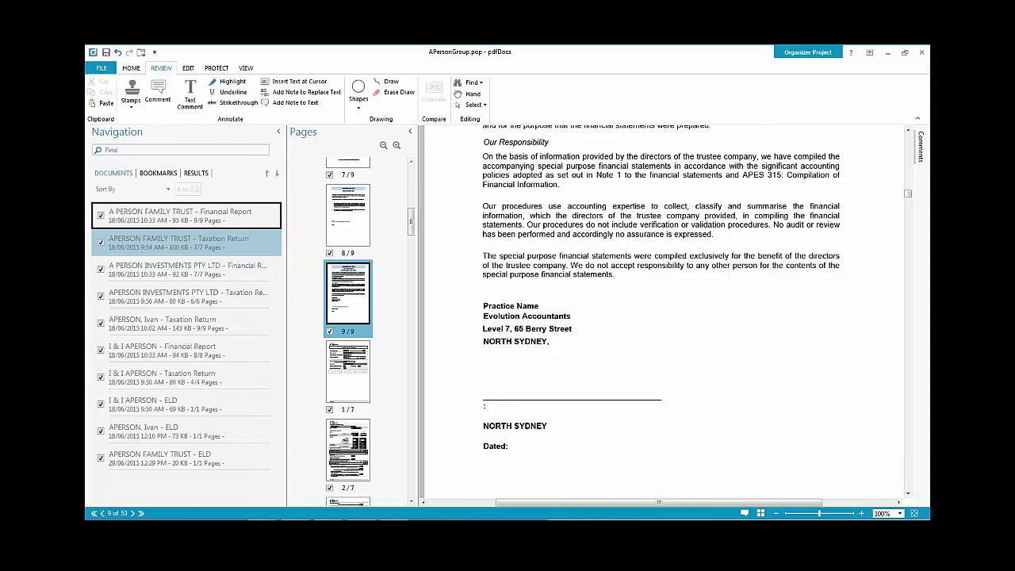
click(728, 386)
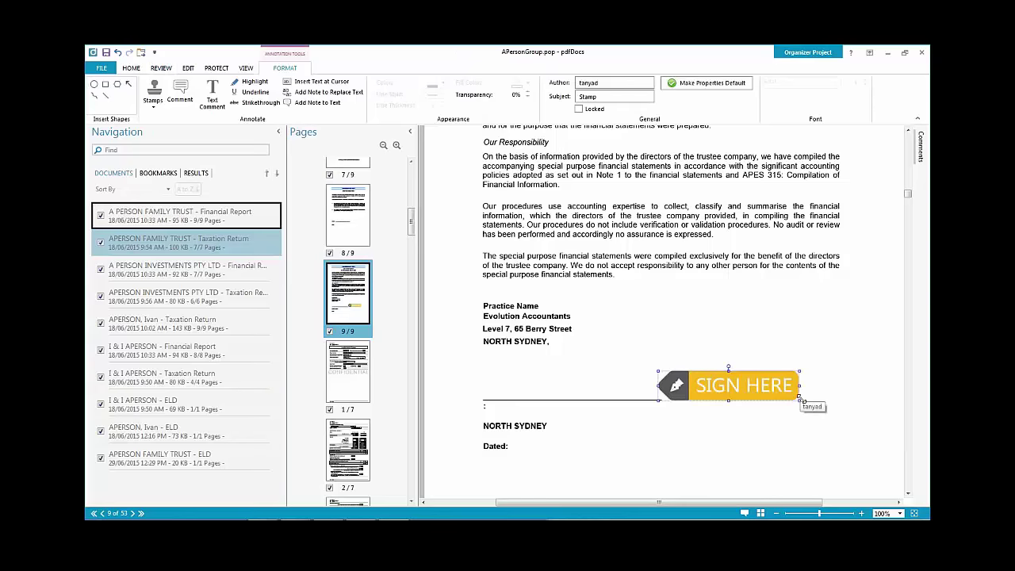
mouse_move(800, 399)
mouse_down()
mouse_move(840, 431)
mouse_move(870, 348)
mouse_move(847, 398)
mouse_up()
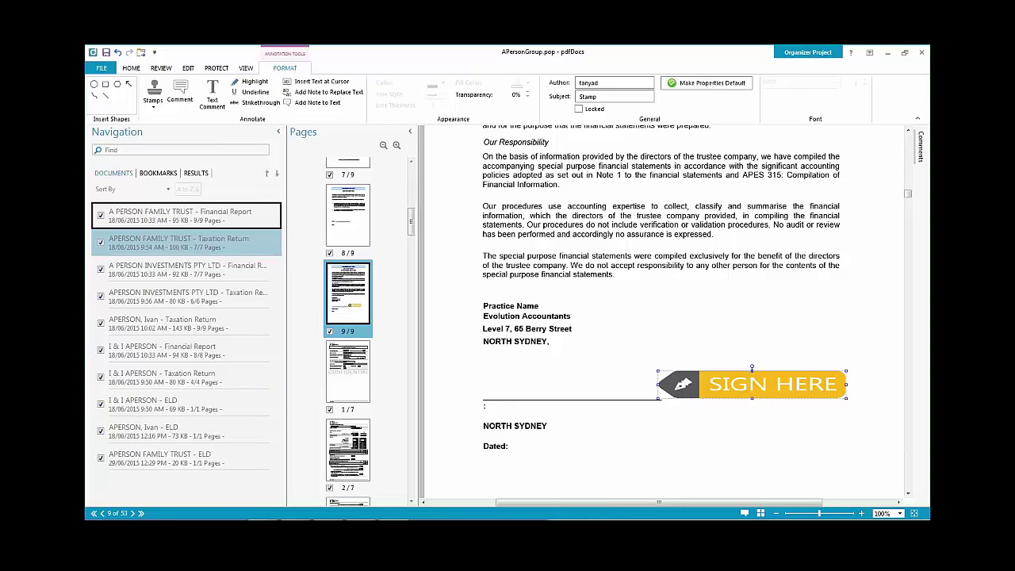
Browse the available standard and dynamic stamps.
click(153, 96)
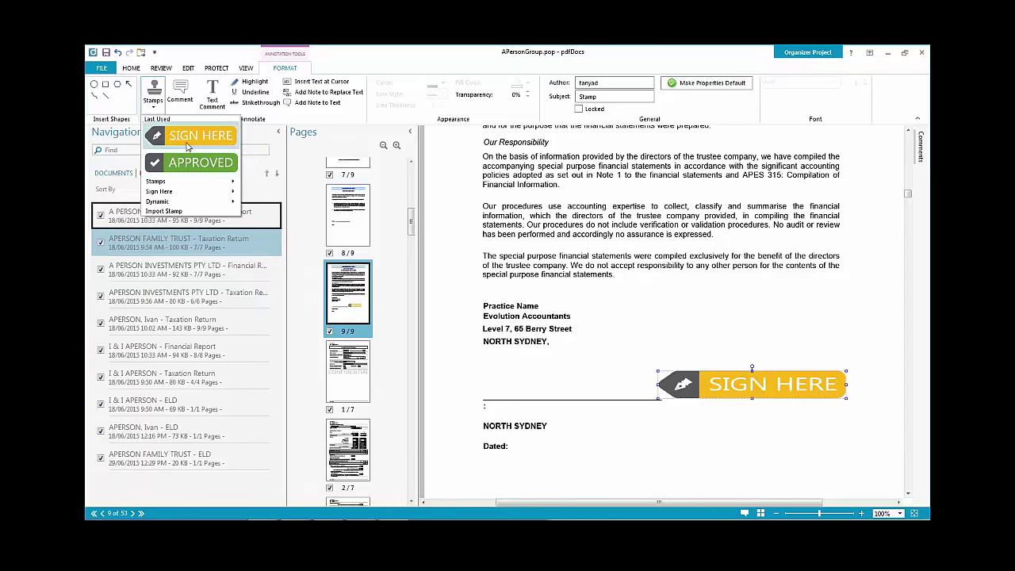
mouse_move(195, 184)
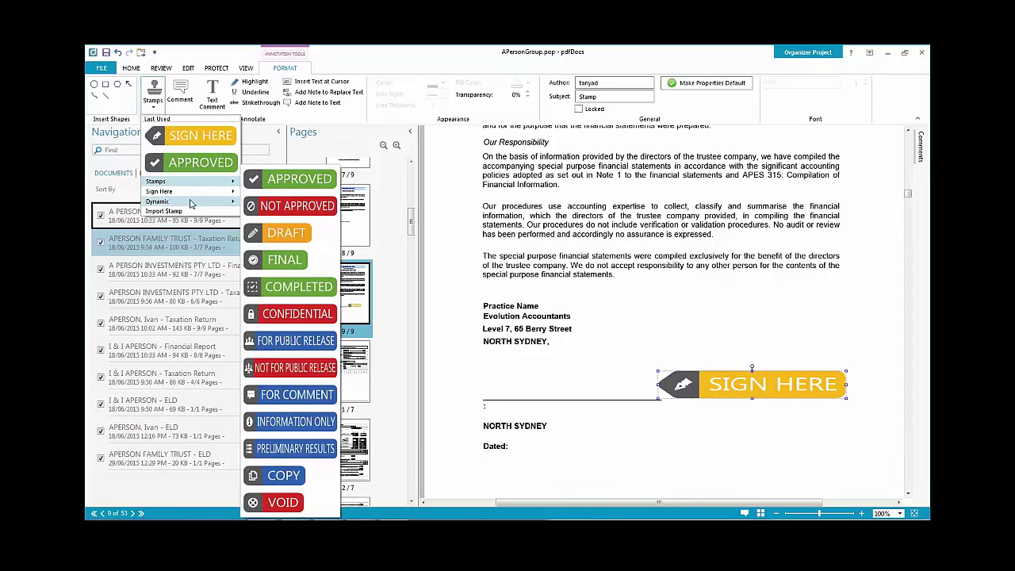
mouse_move(190, 204)
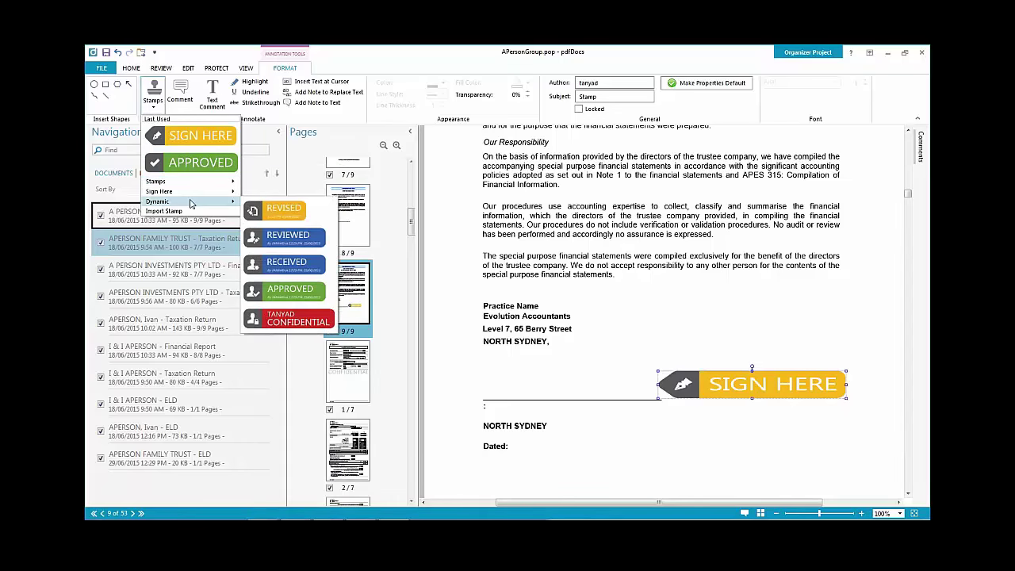
Place a dynamic Reviewed stamp beside the "Our Responsibility" heading, and delete that stamp from the page.
click(301, 243)
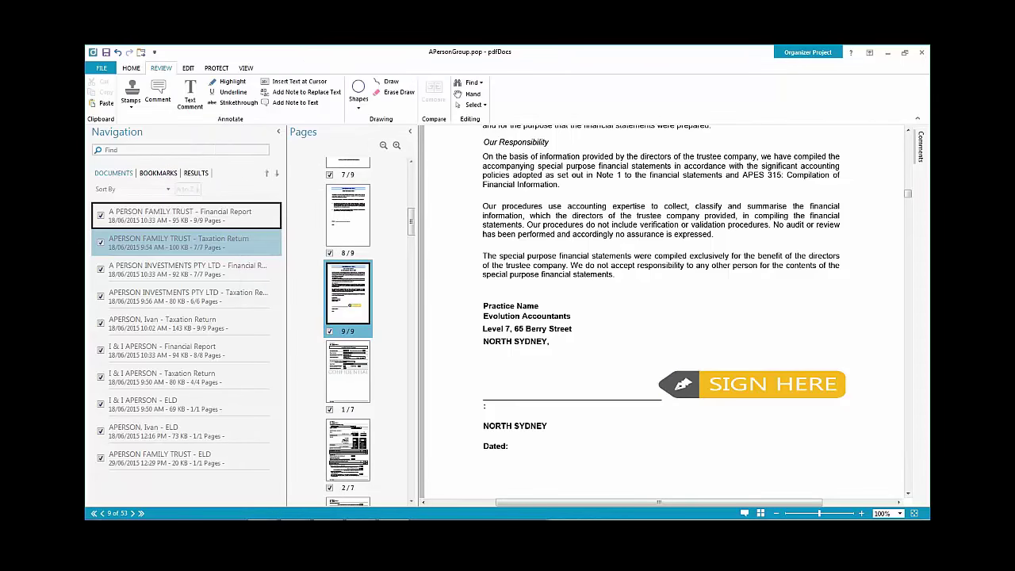
click(785, 151)
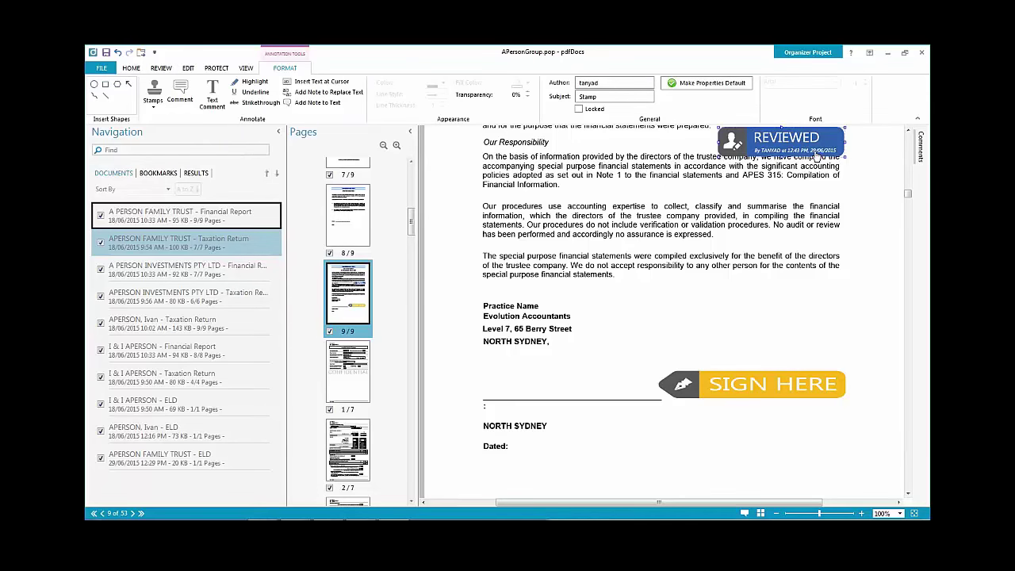
right_click(810, 142)
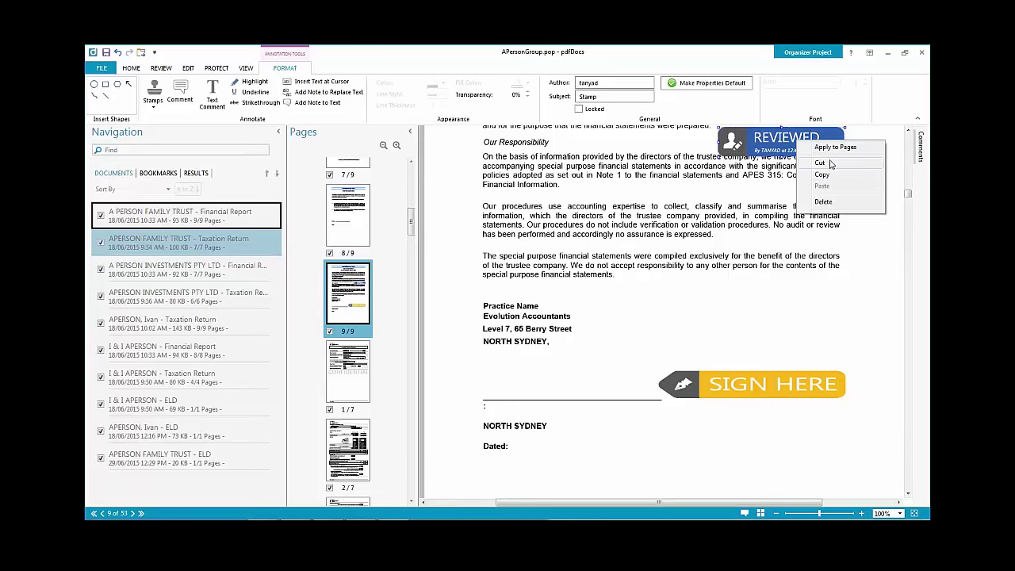
click(825, 202)
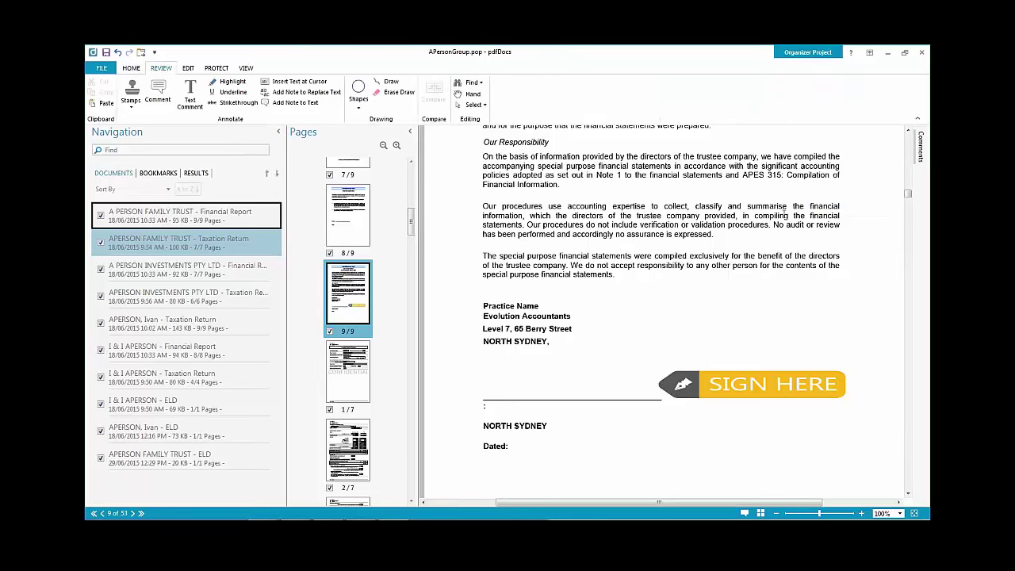
Highlight the paragraph beginning "The special purpose financial statements were compiled exclusively" and set the highlight colour to green.
click(909, 131)
click(909, 131)
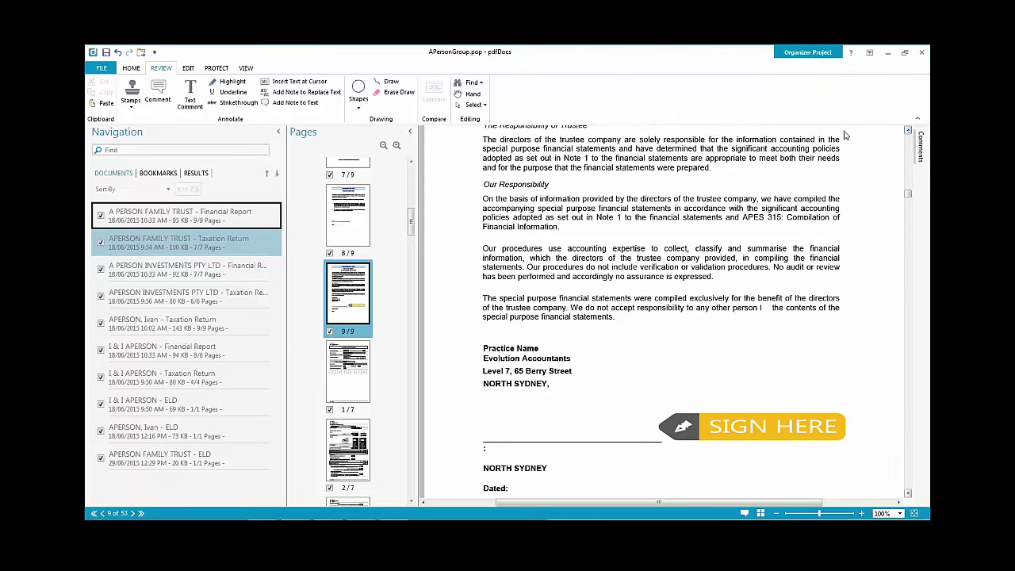
click(754, 426)
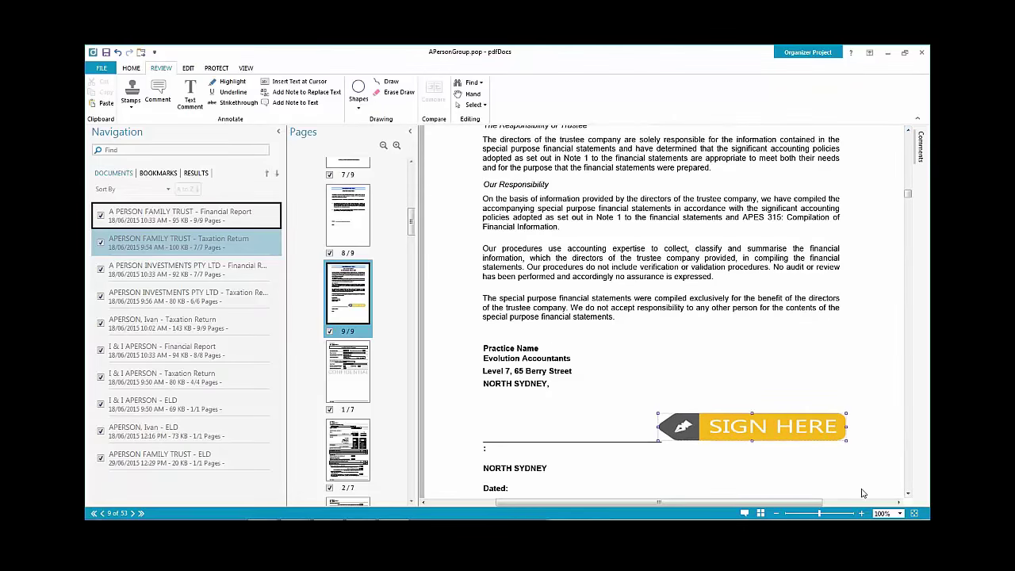
click(908, 495)
click(908, 496)
click(908, 496)
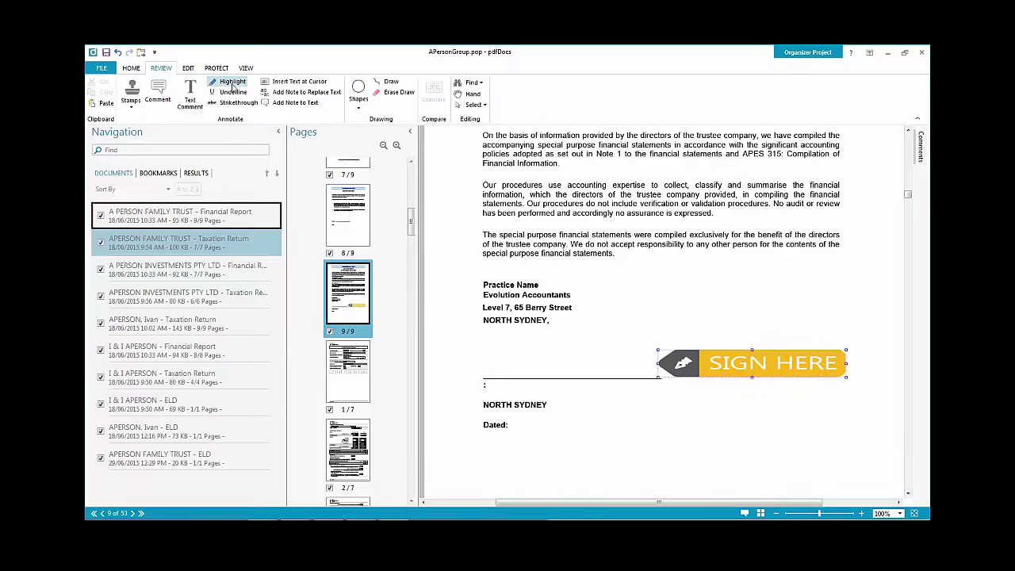
click(491, 234)
drag(491, 234, 616, 257)
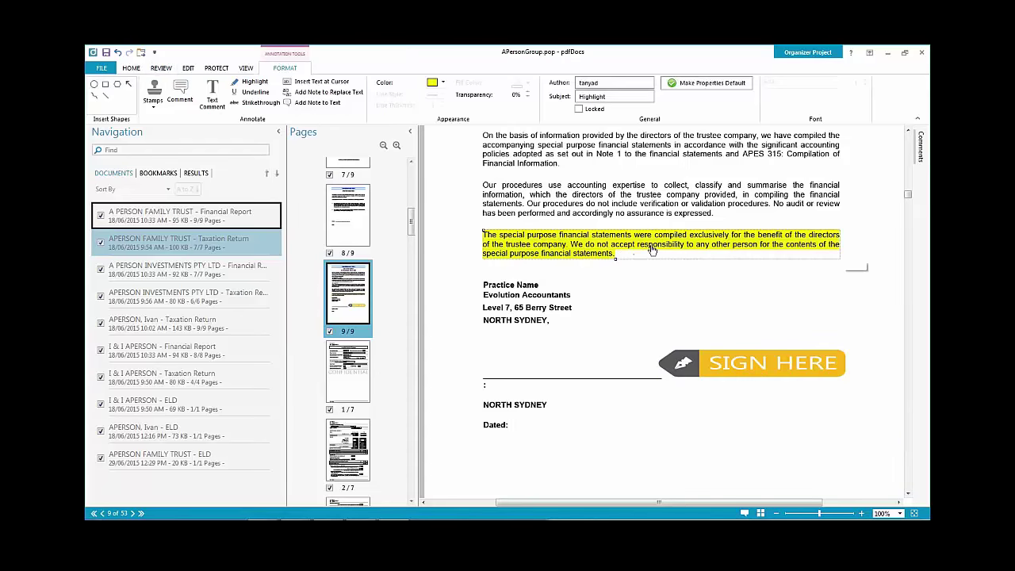
click(444, 82)
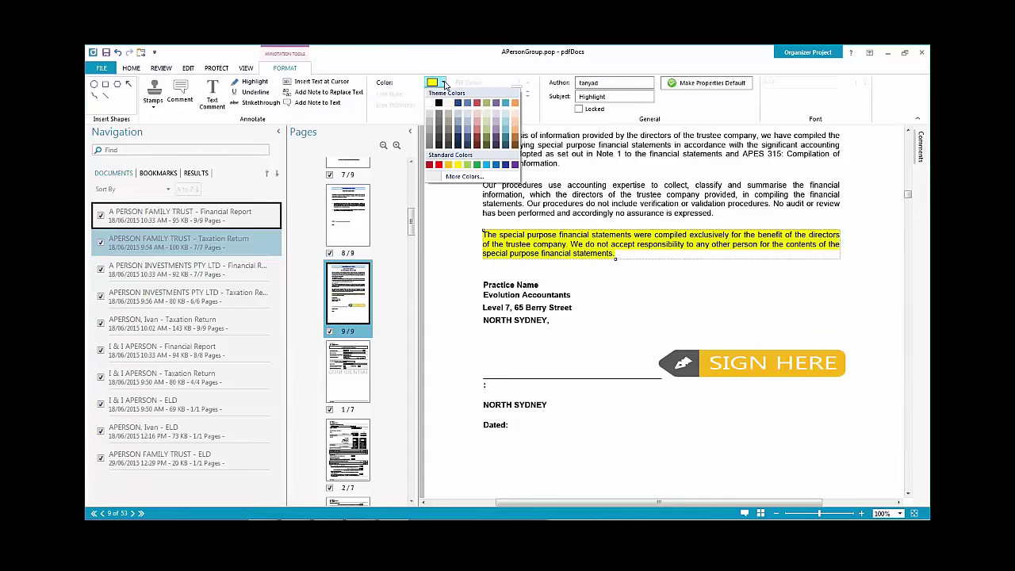
click(468, 165)
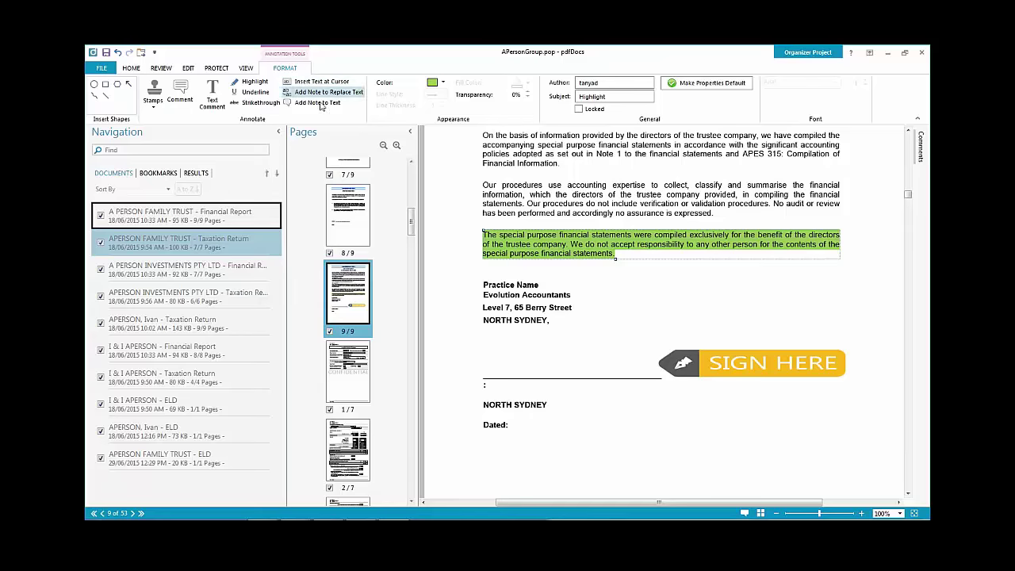
Add a digital signature field over the signature line, ending next to the Sign Here stamp.
click(168, 69)
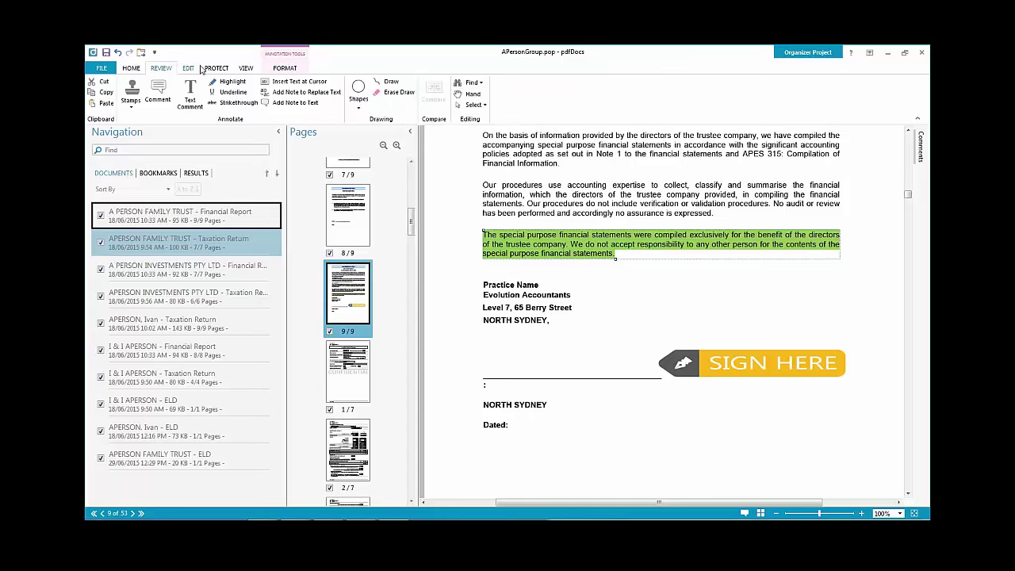
click(216, 69)
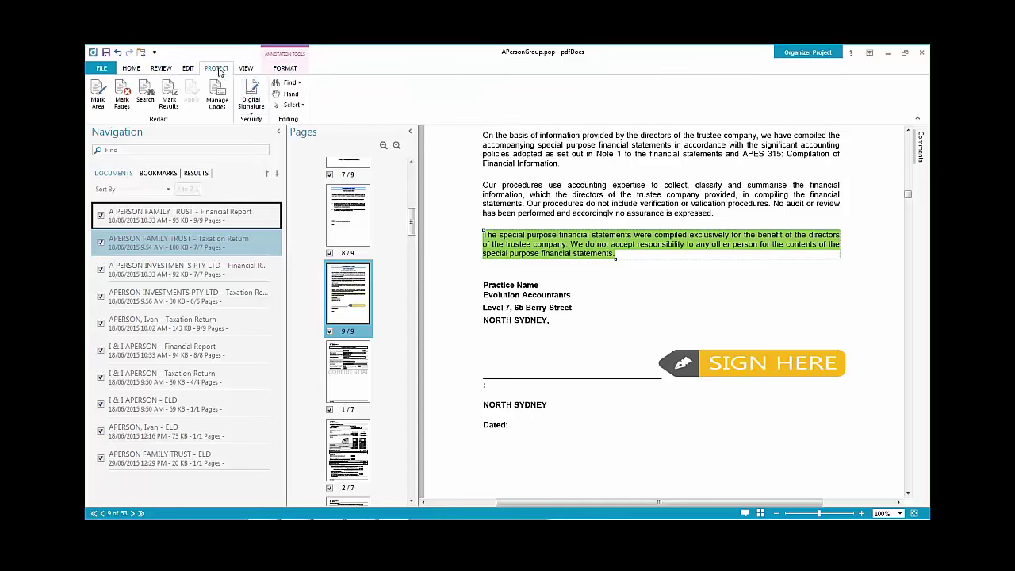
click(253, 111)
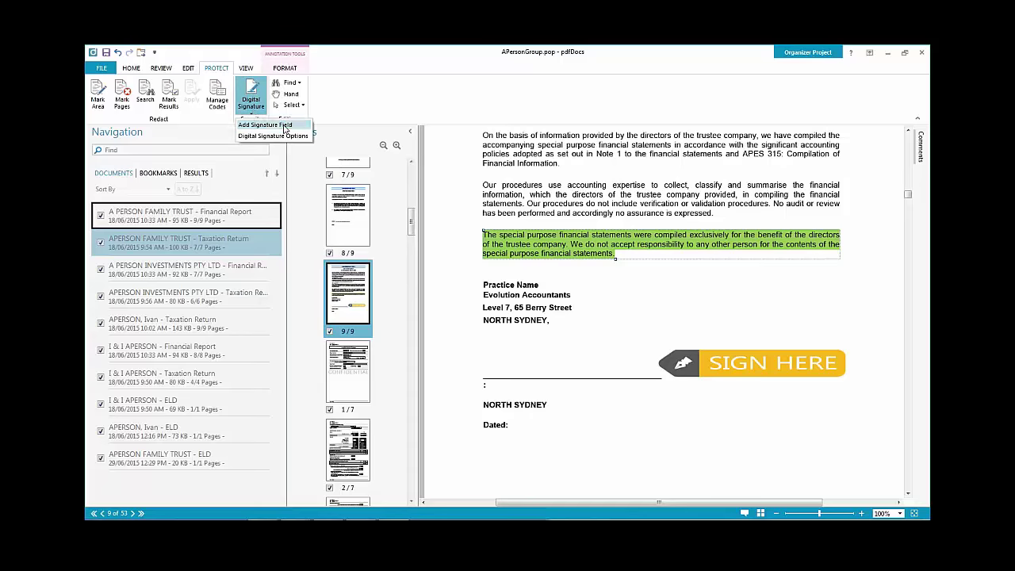
click(265, 125)
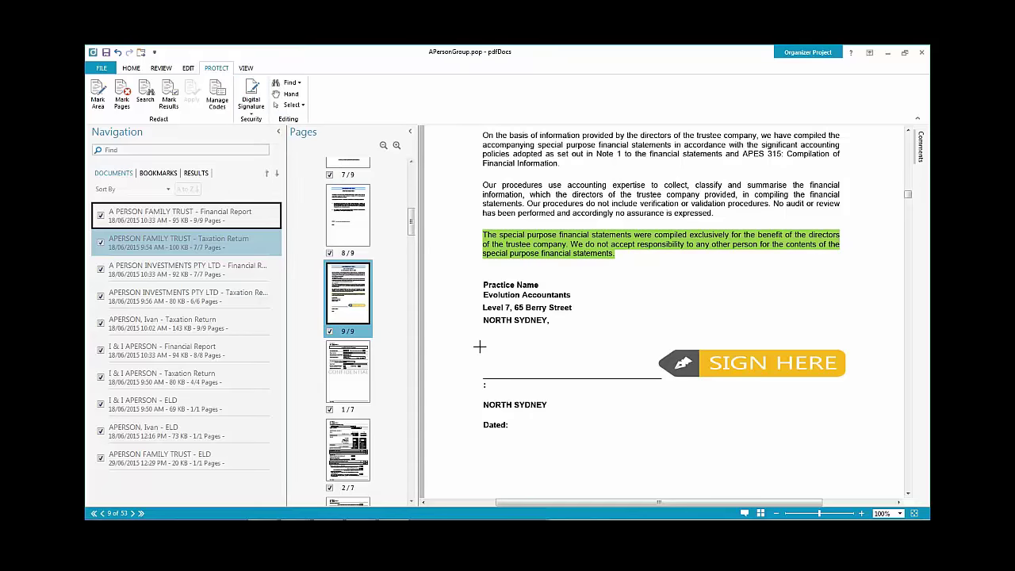
mouse_move(480, 346)
mouse_down()
mouse_move(551, 376)
mouse_move(663, 378)
mouse_up()
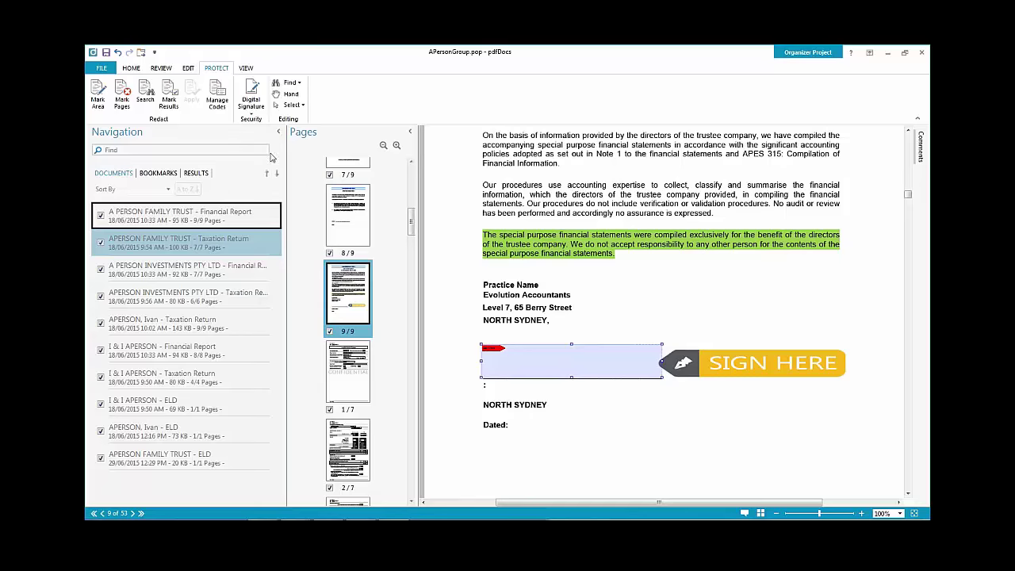
click(251, 112)
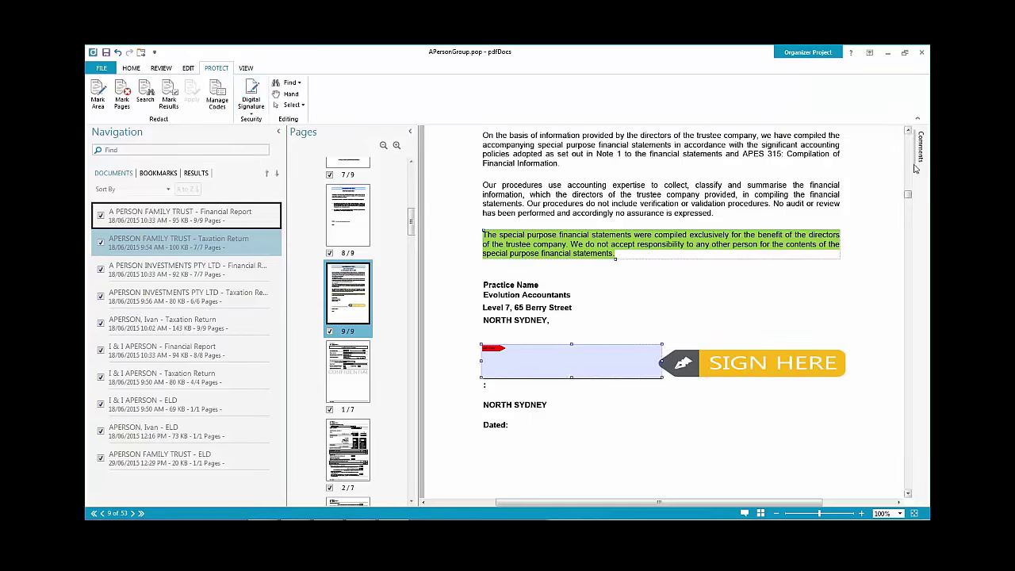
Run a redaction search across the project's documents for the family name in the trust's title.
click(909, 131)
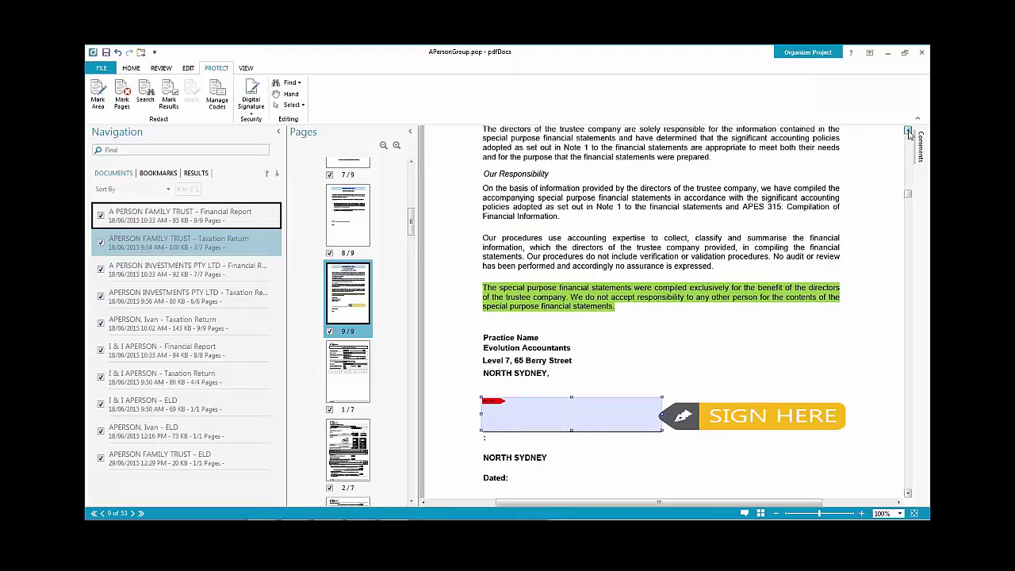
scroll(909, 133, up, 3)
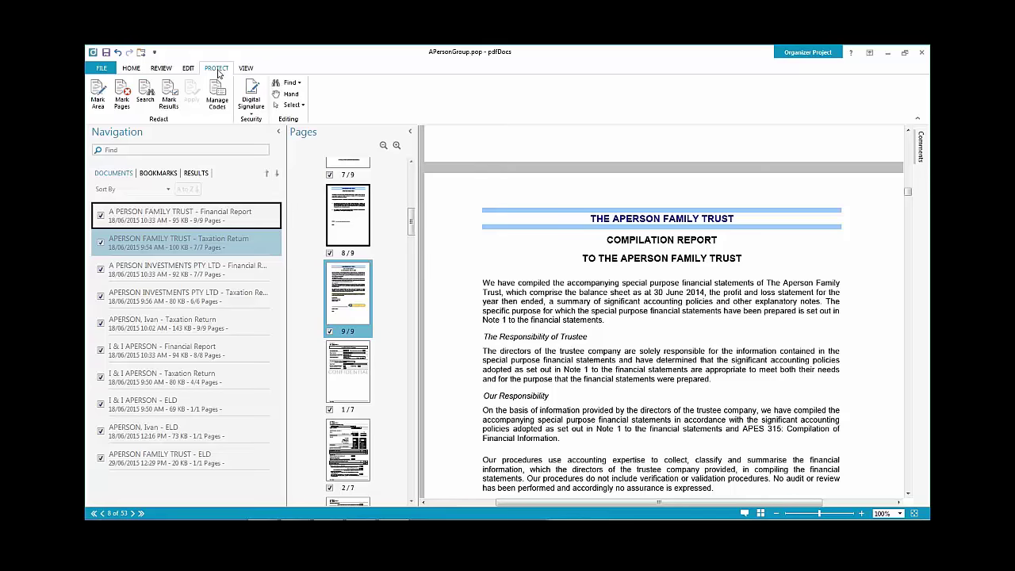
click(147, 92)
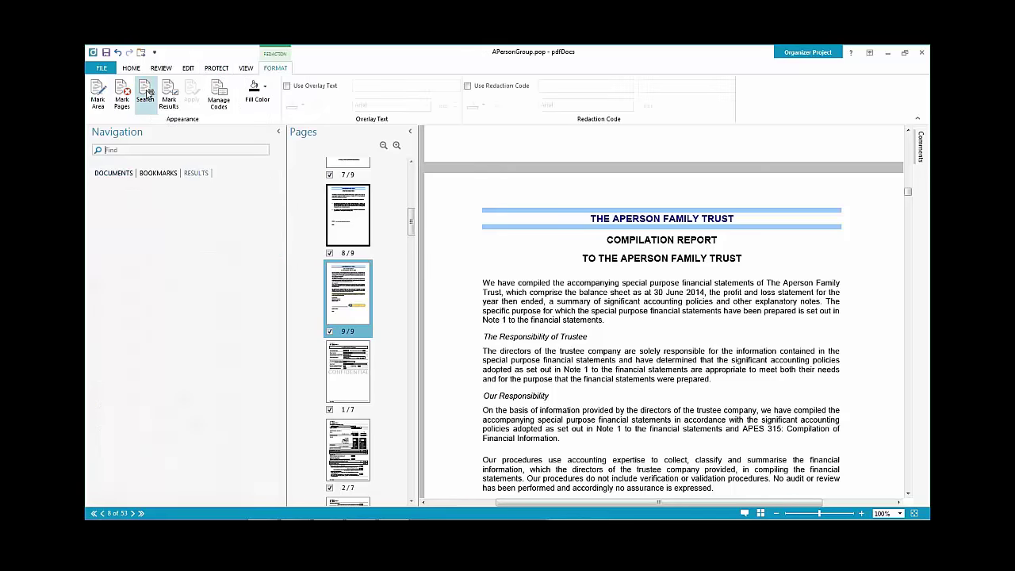
click(160, 149)
text(Aperson)
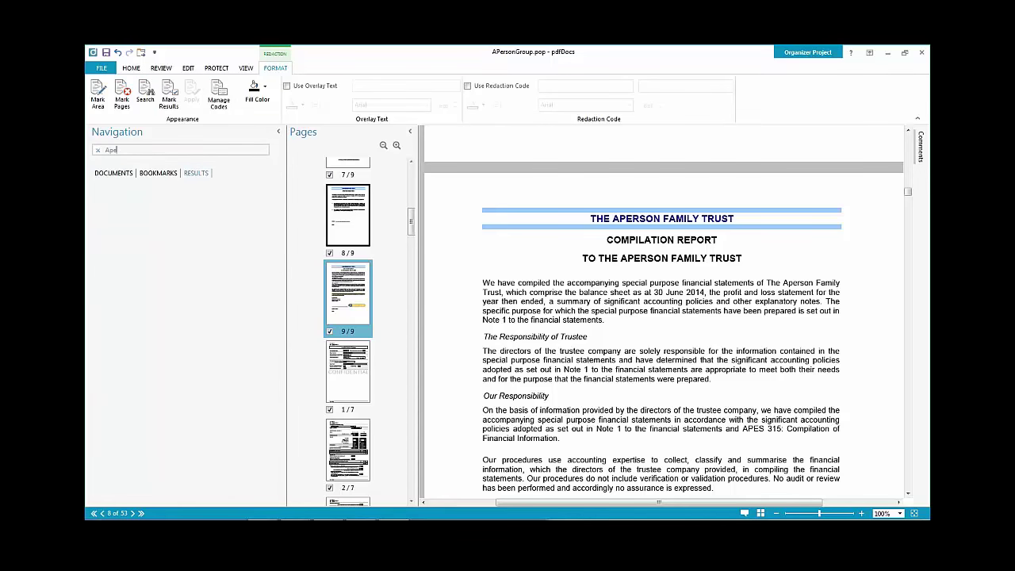
key(Return)
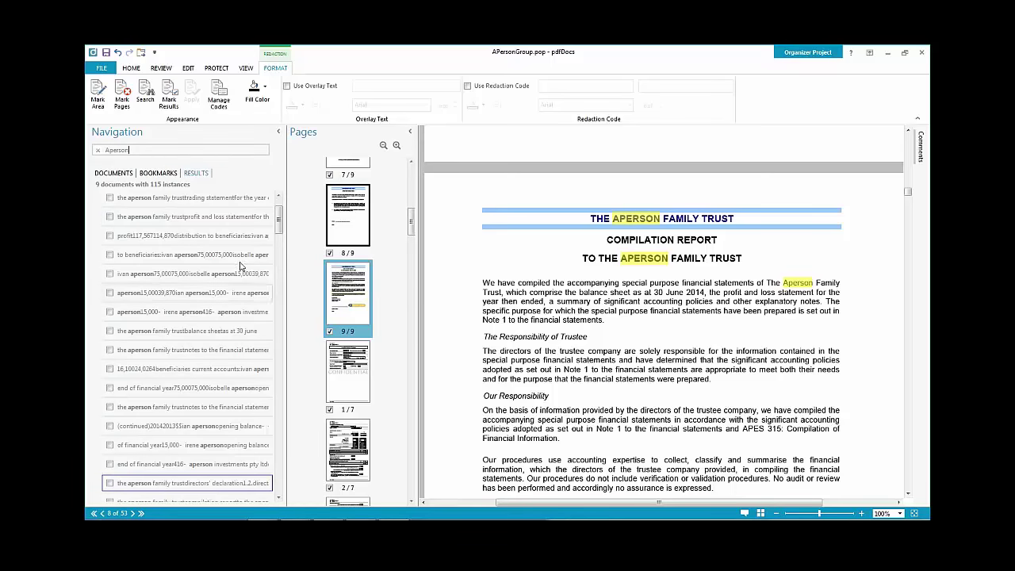
Check all instances in the search results and look through the checked list.
click(124, 204)
right_click(125, 204)
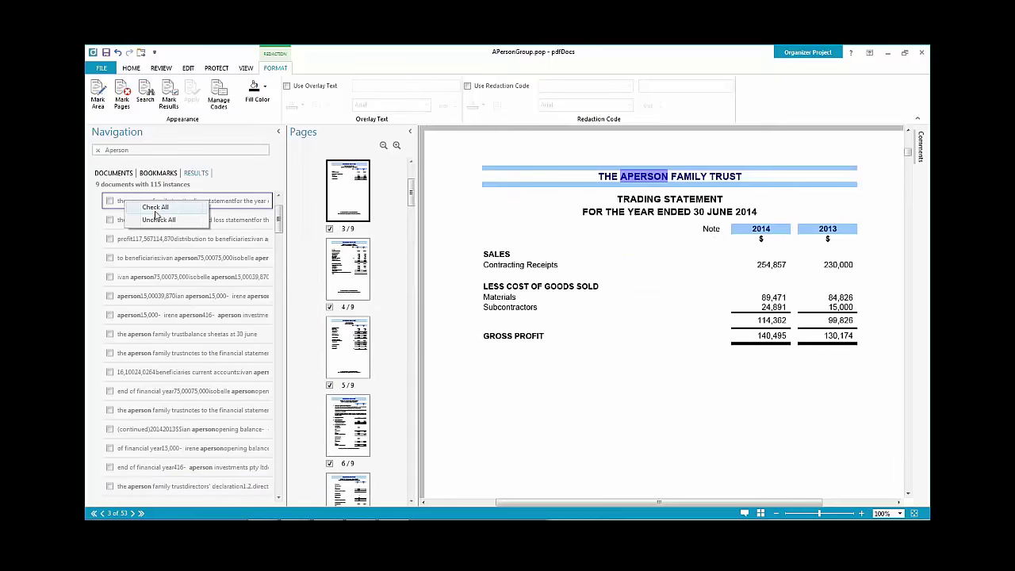
click(177, 212)
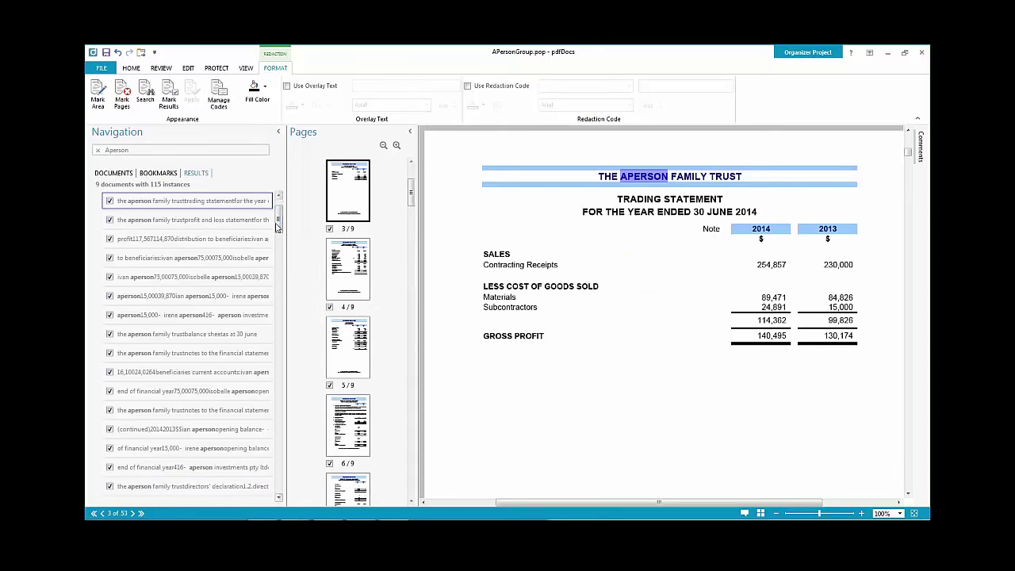
drag(279, 222, 273, 295)
scroll(273, 295, down, 5)
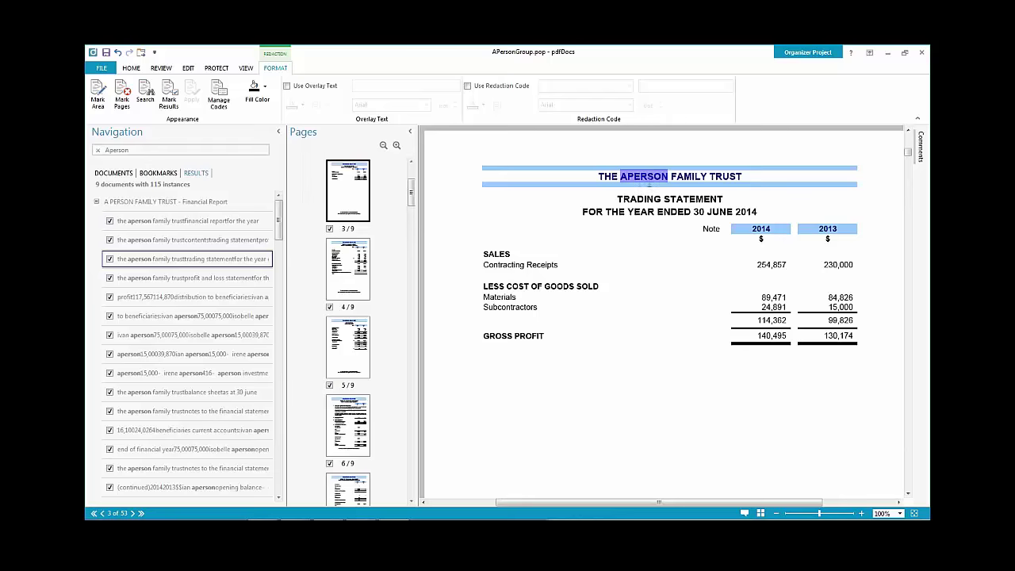
Mark the checked search results for redaction and apply the redaction, agreeing to save the project.
click(170, 100)
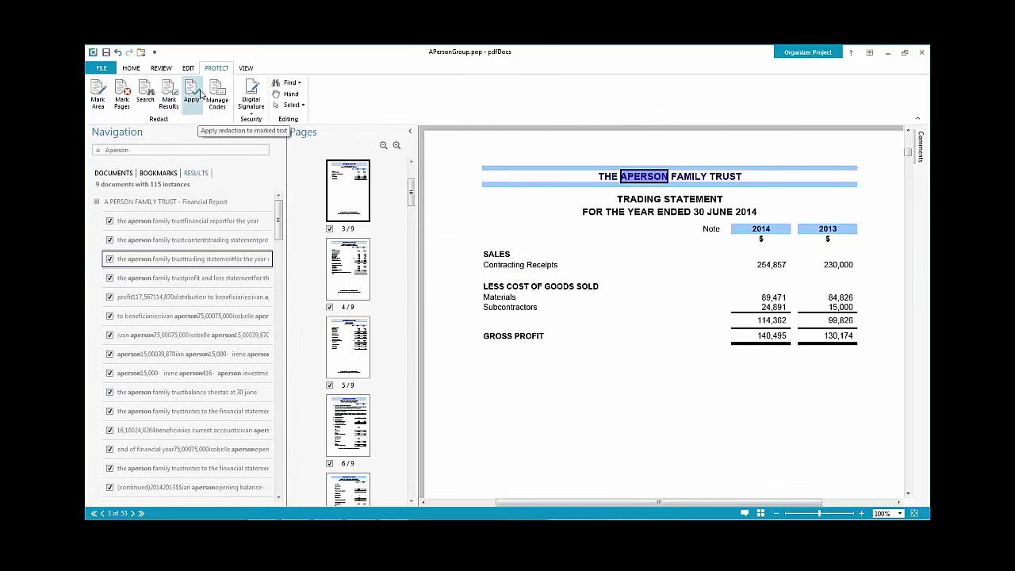
click(193, 95)
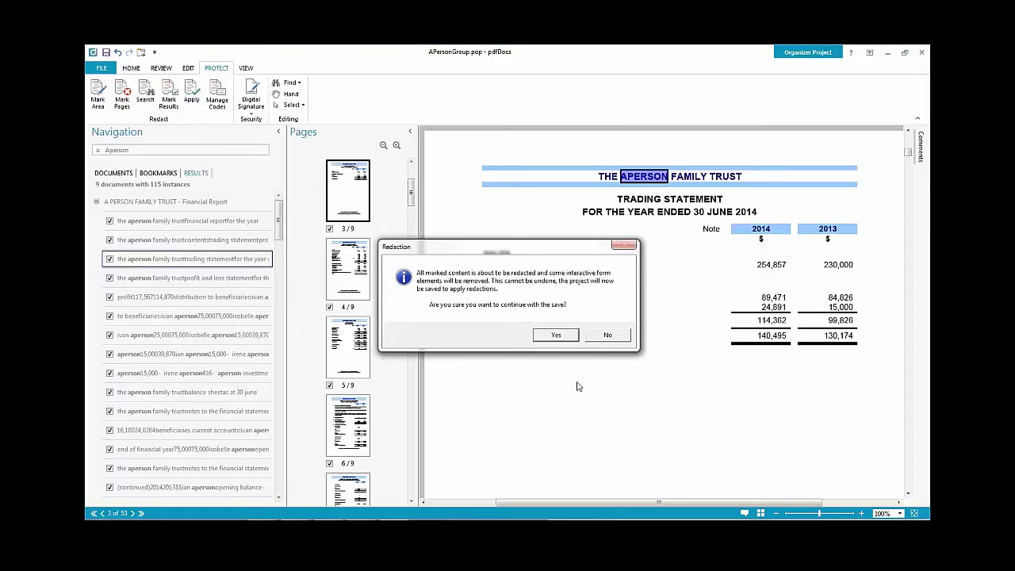
click(557, 338)
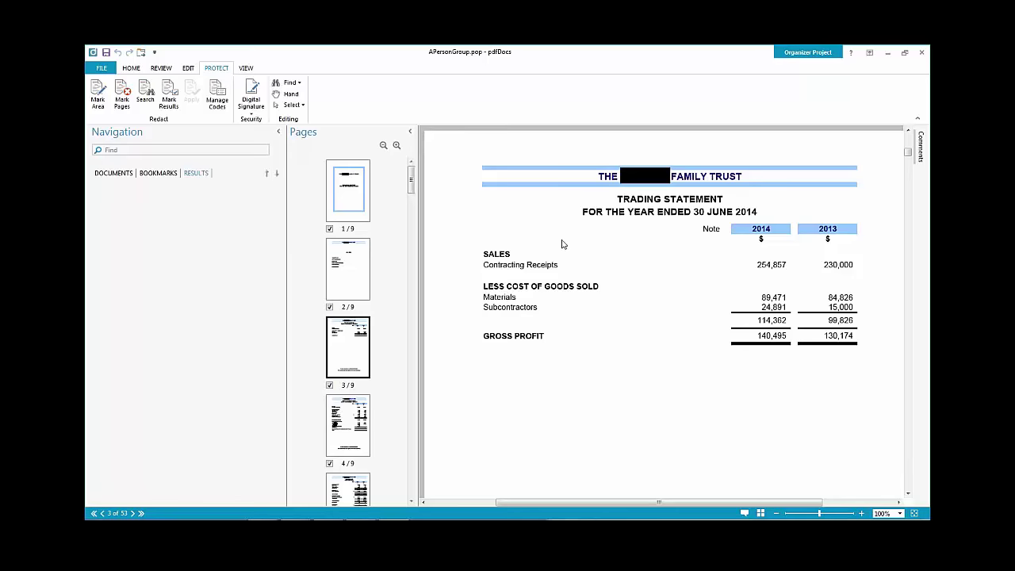
Show the project's bookmarks and select the taxation return bookmarks for Page 1 and Page 3.
click(129, 70)
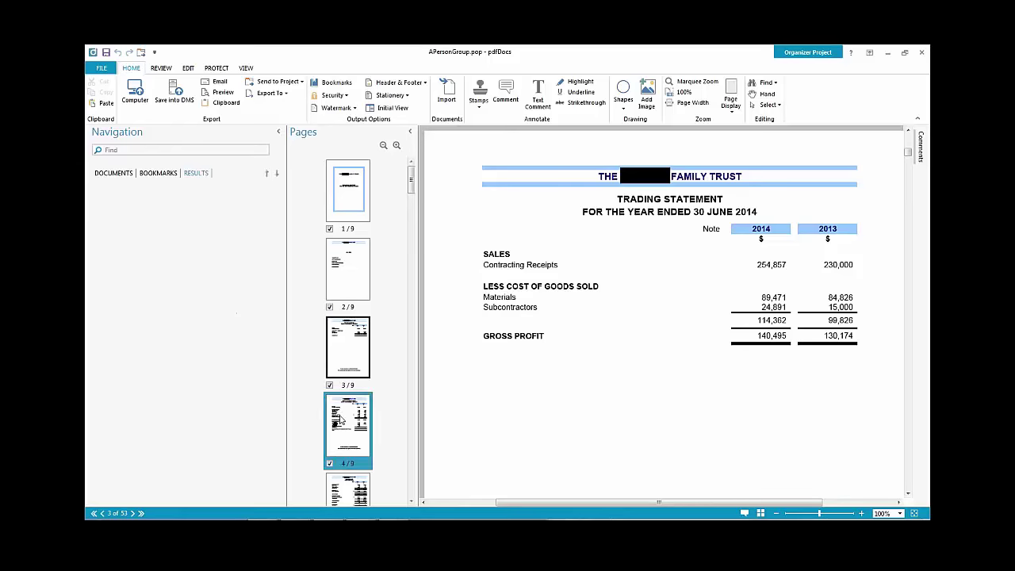
click(161, 173)
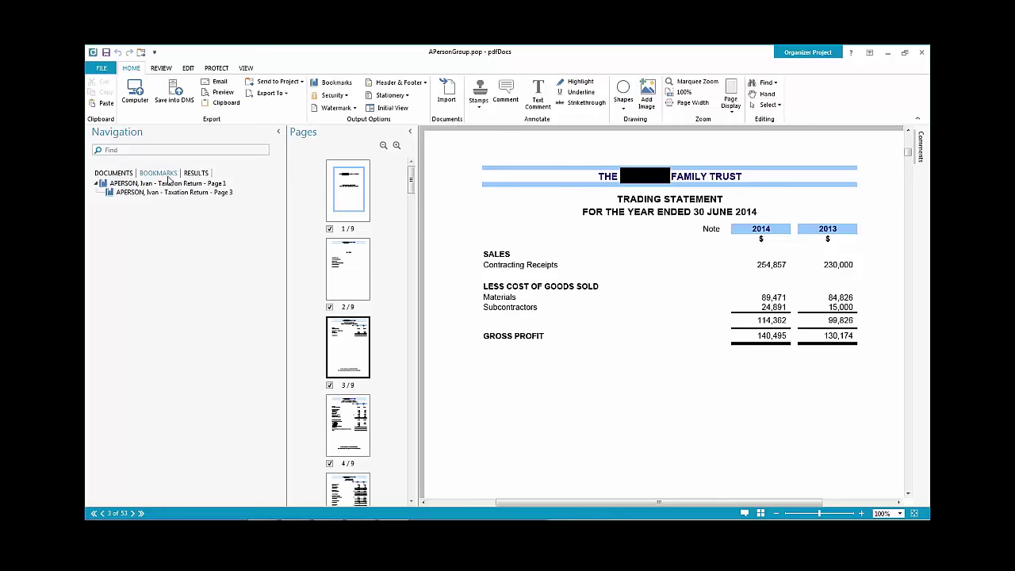
click(167, 184)
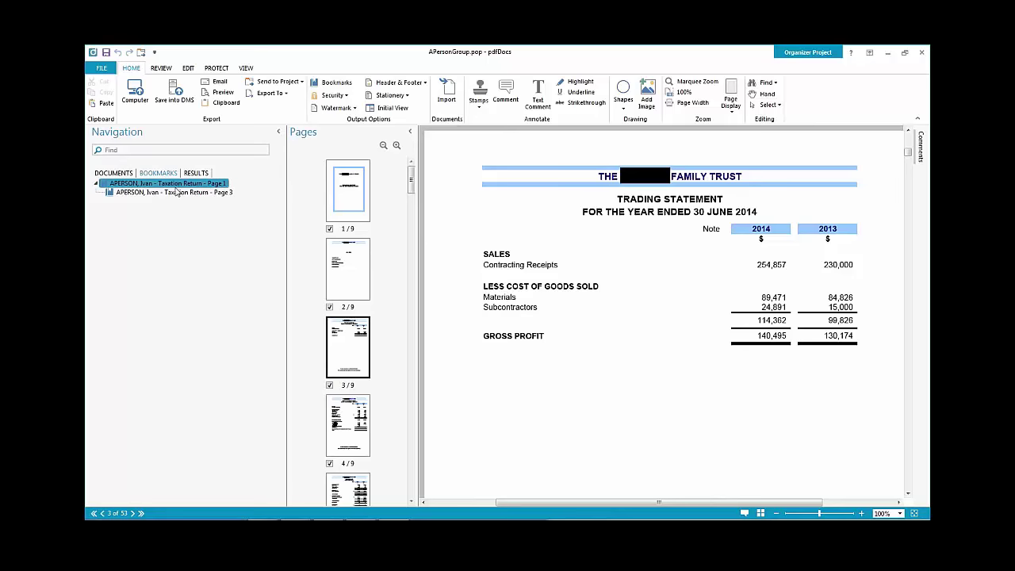
click(167, 193)
In the general program options, set Word document conversion to "Create bookmarks and hyperlinks using custom settings".
click(103, 69)
click(104, 70)
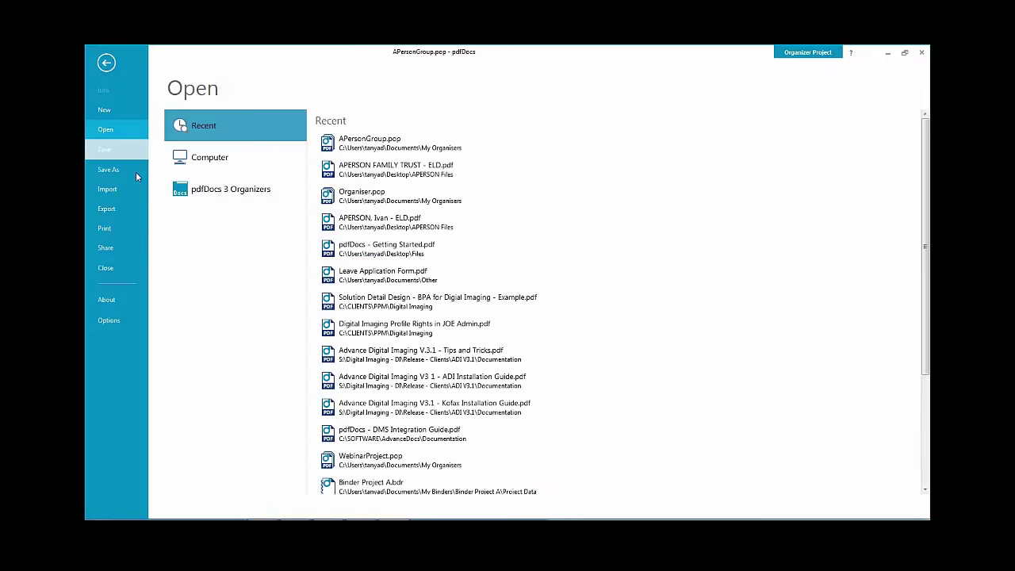
click(127, 321)
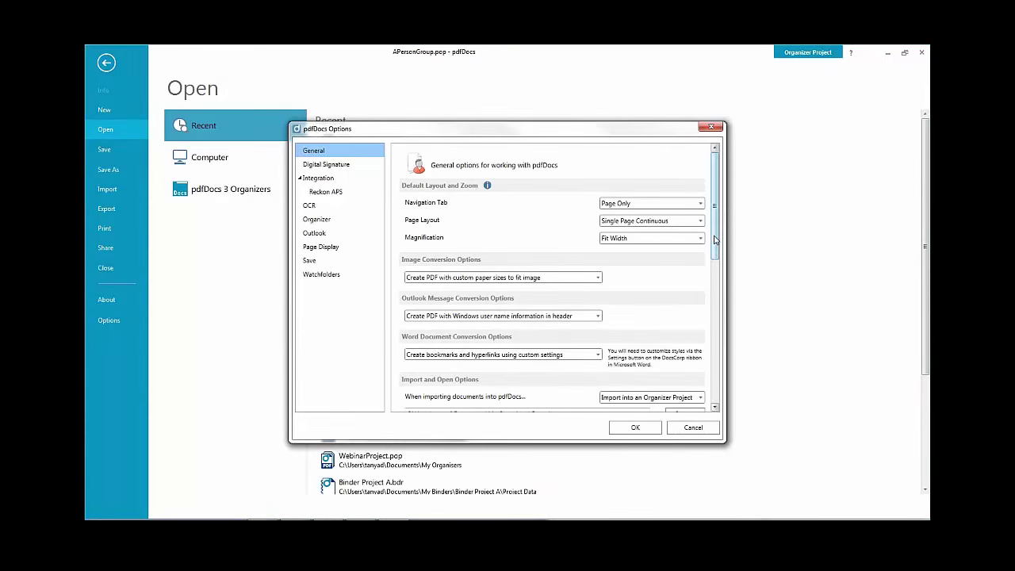
drag(718, 238, 719, 267)
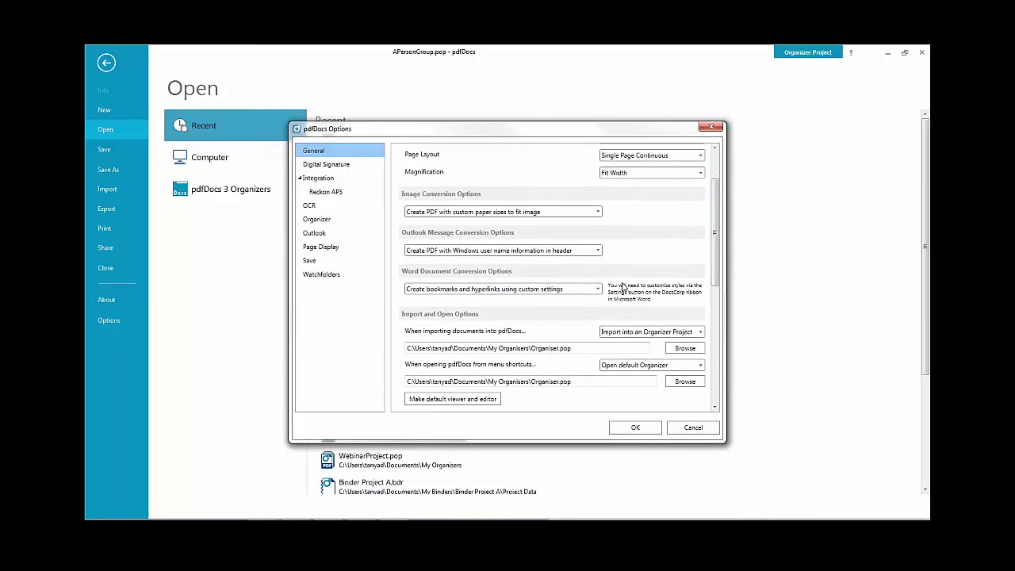
click(597, 290)
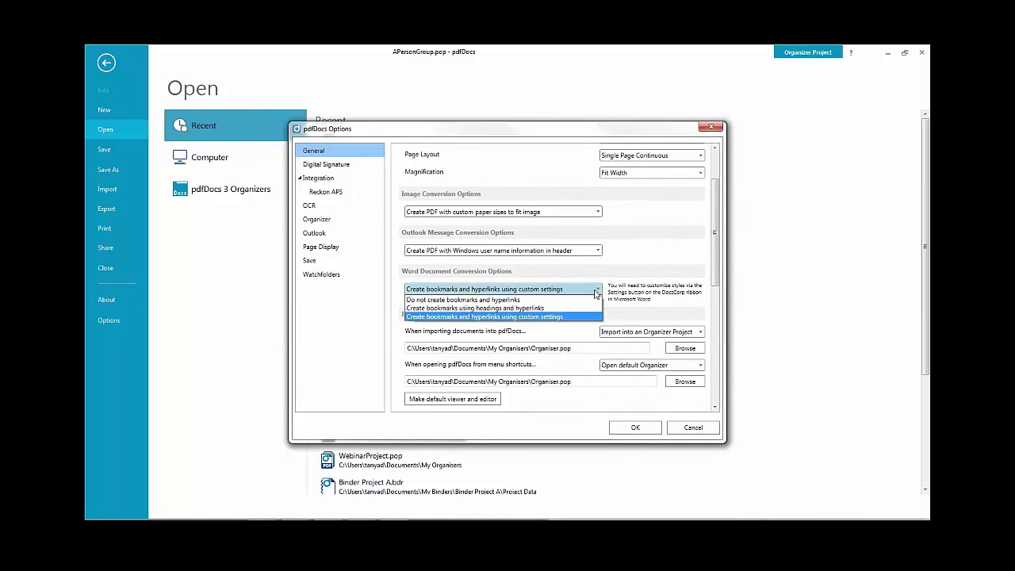
click(567, 317)
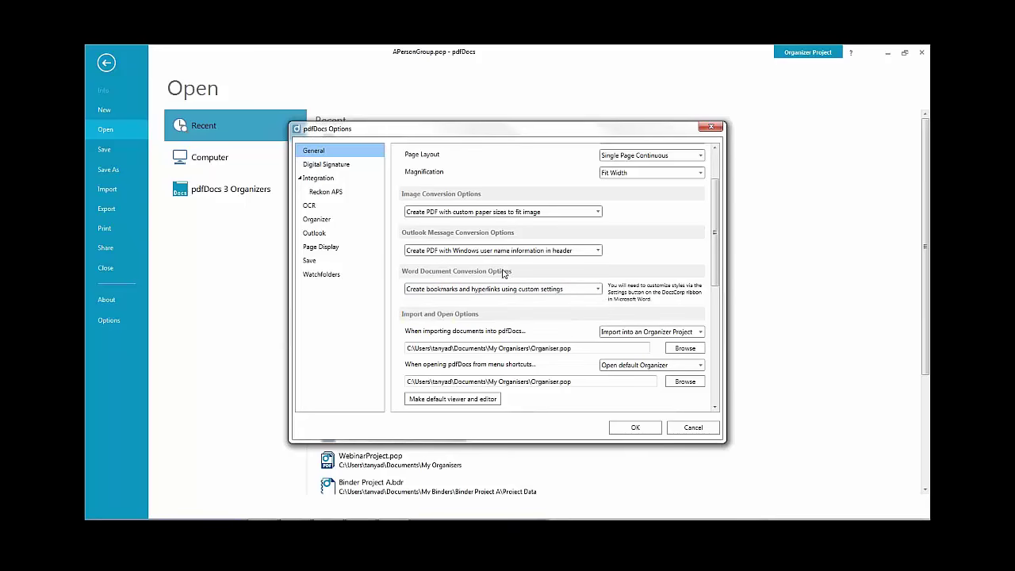
Accept the changed program options and return to the project's document view.
click(634, 428)
click(107, 67)
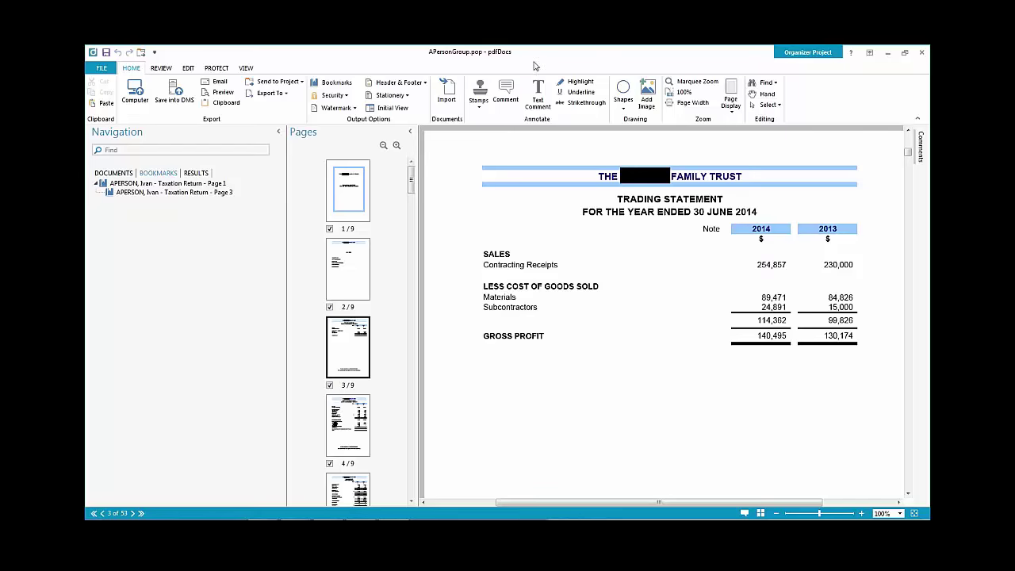
Review the Watchfolders settings in the program options, cancel without changing them, and return to the document.
click(100, 69)
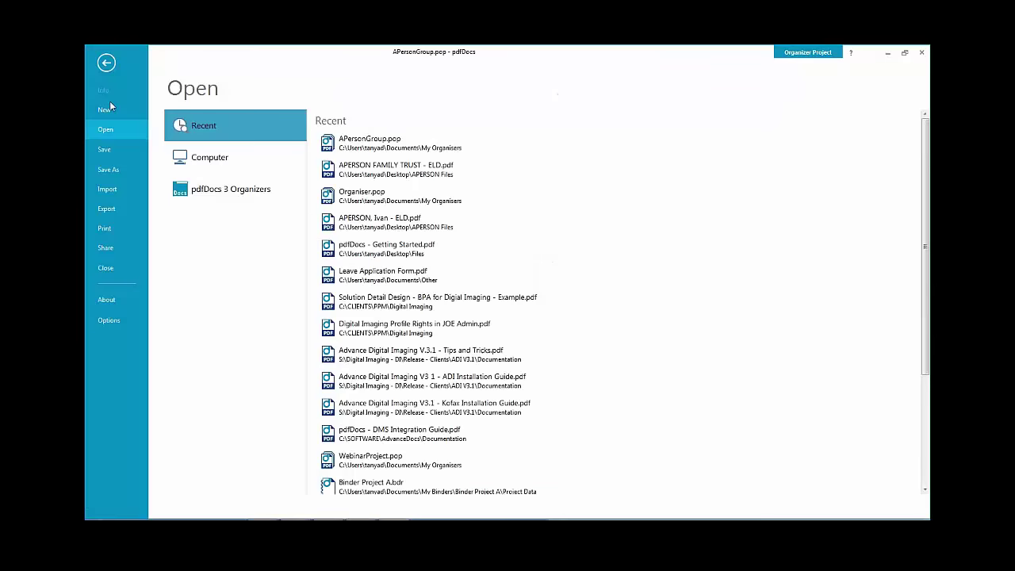
click(119, 320)
click(322, 274)
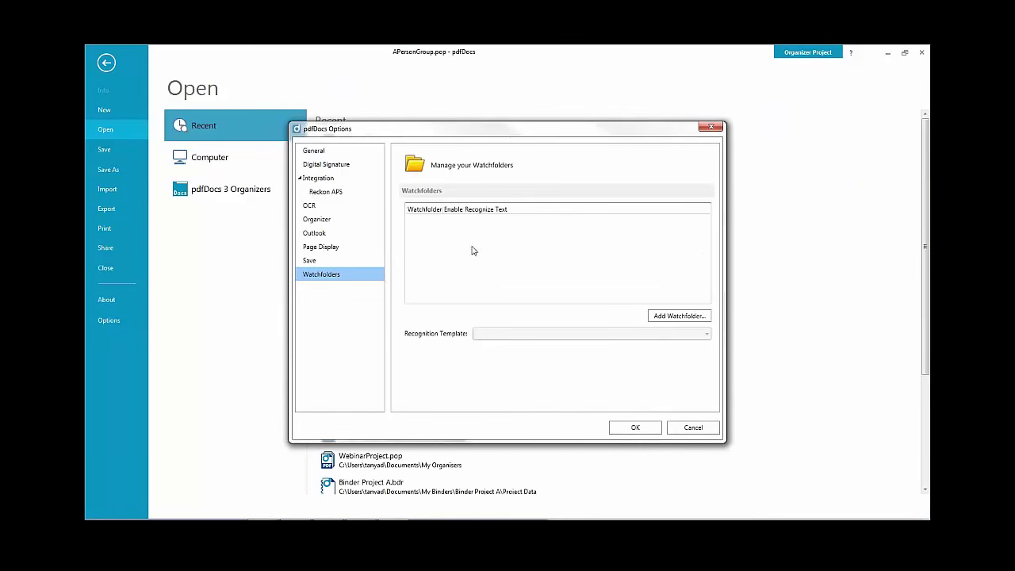
click(693, 427)
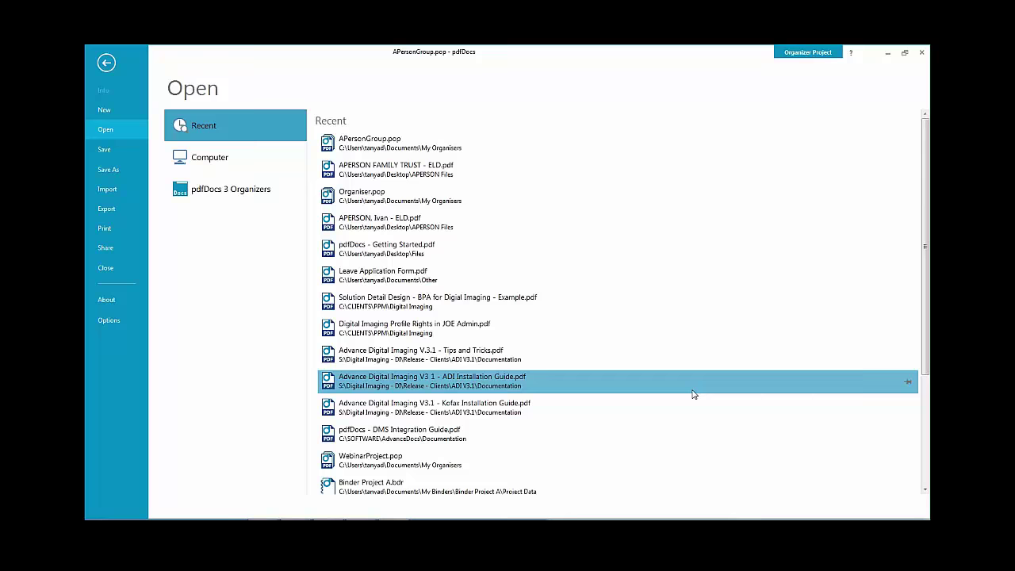
click(107, 63)
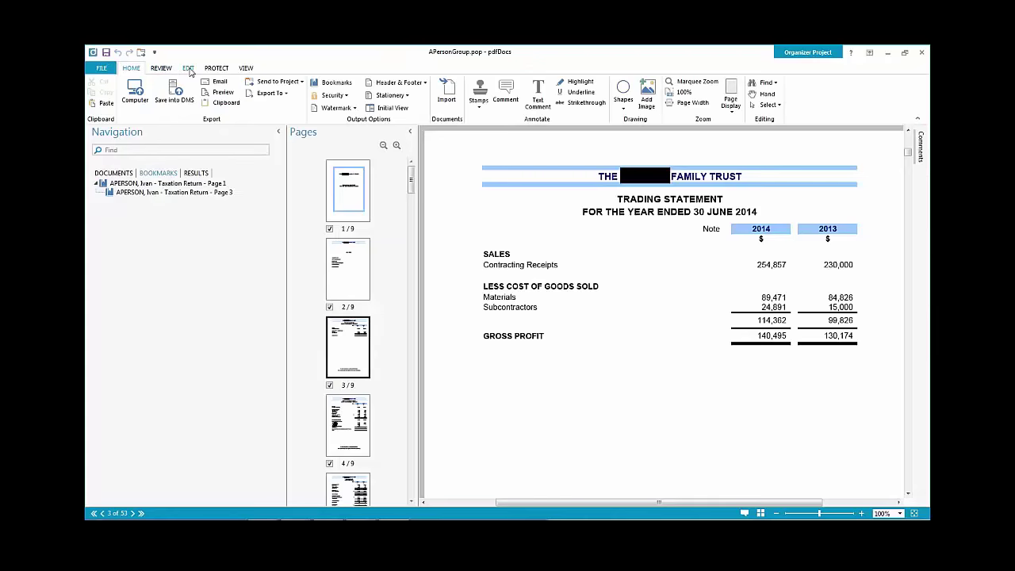
Highlight the Contracting Receipts row under Sales in the trading statement and set the highlight colour to standard light blue.
click(163, 68)
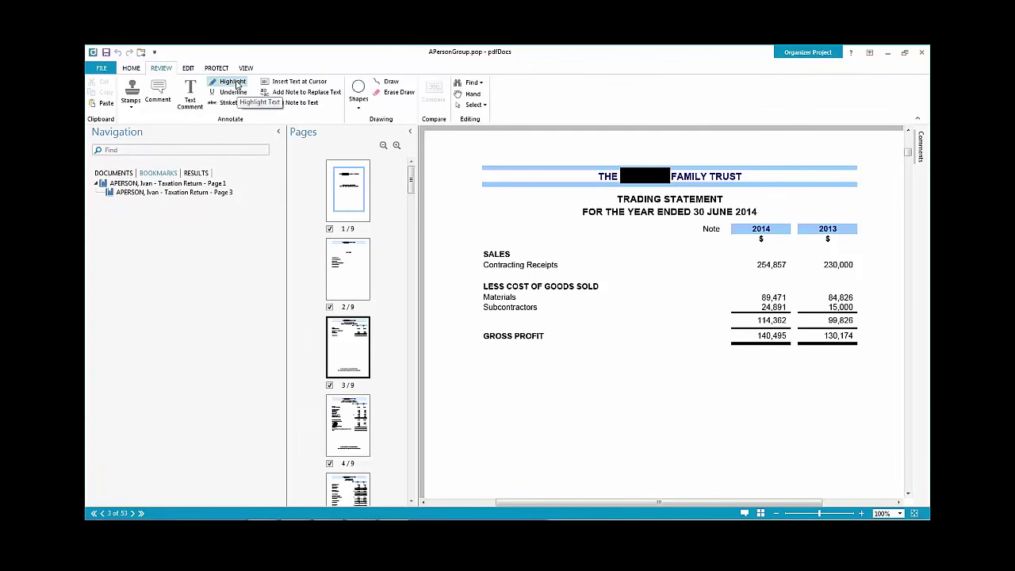
click(519, 373)
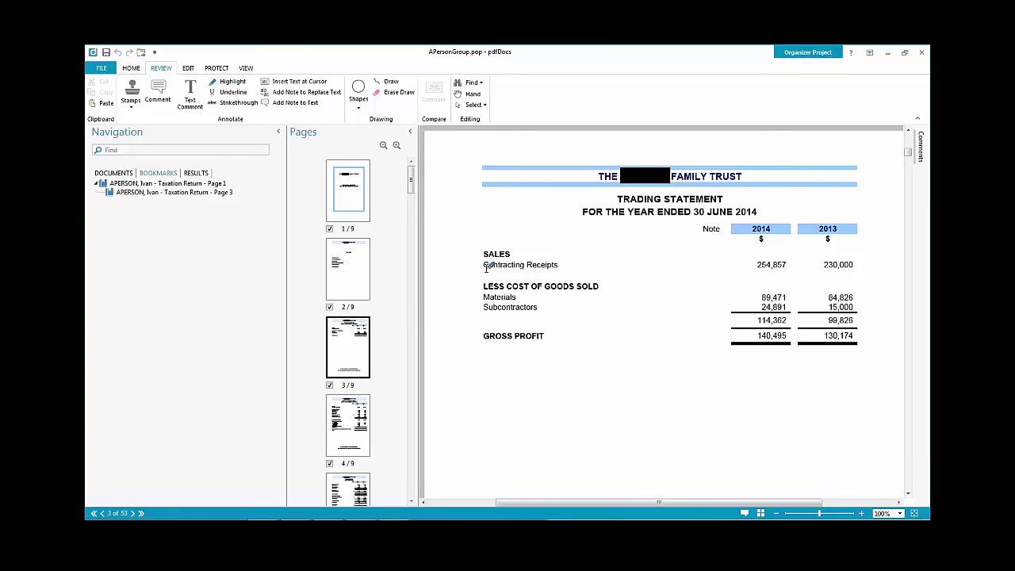
drag(484, 267, 585, 270)
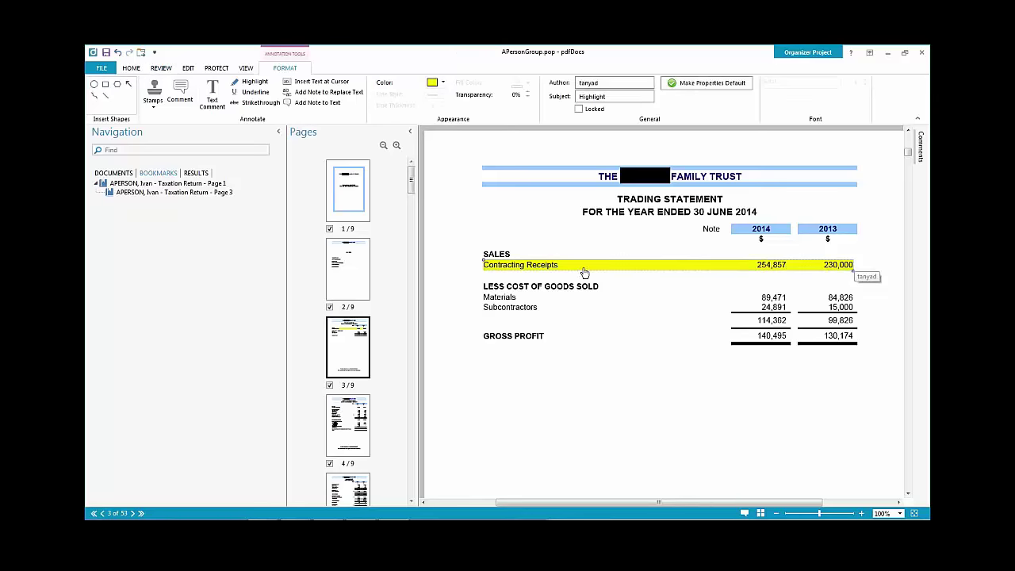
click(443, 84)
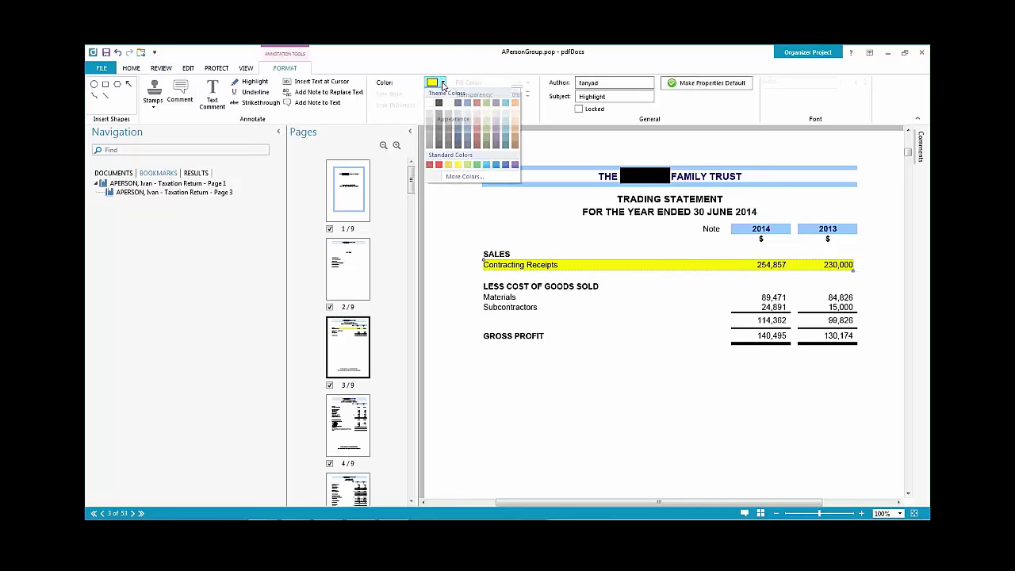
click(487, 166)
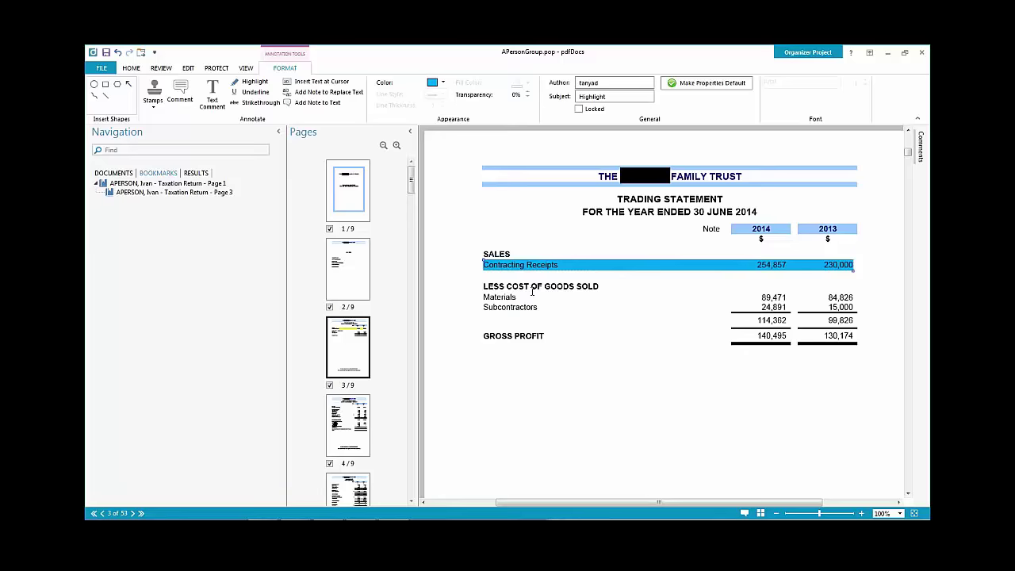
click(530, 287)
Check the thumbnails of pages 2 to 4, return to page 3, and select the Contracting Receipts highlight.
click(349, 289)
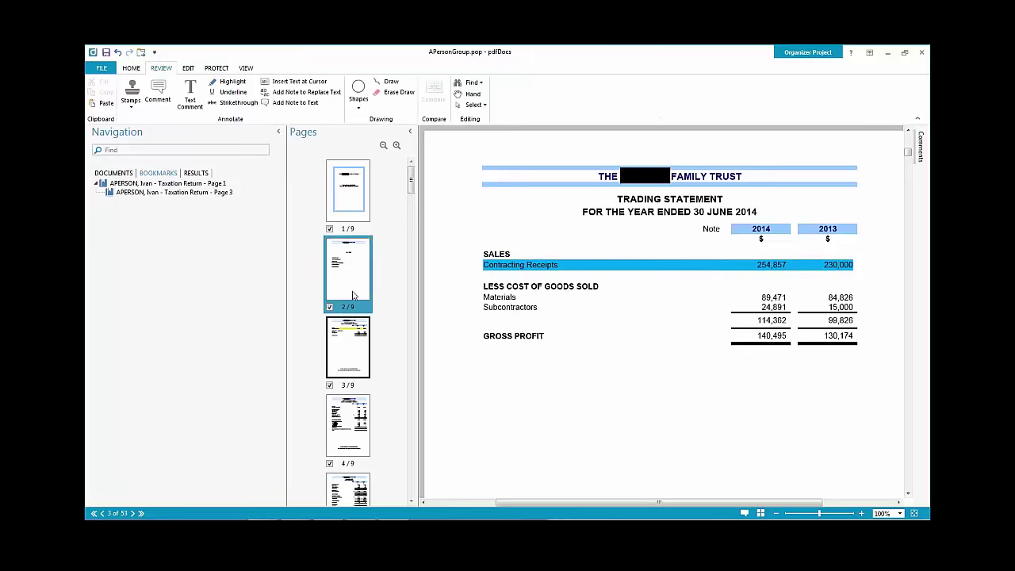
click(345, 361)
click(347, 426)
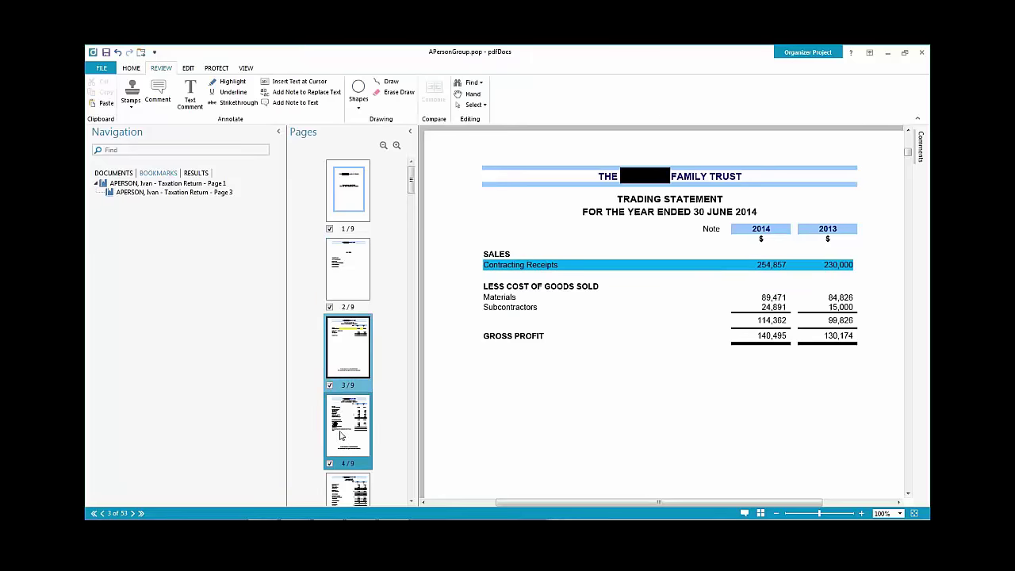
click(347, 349)
click(582, 267)
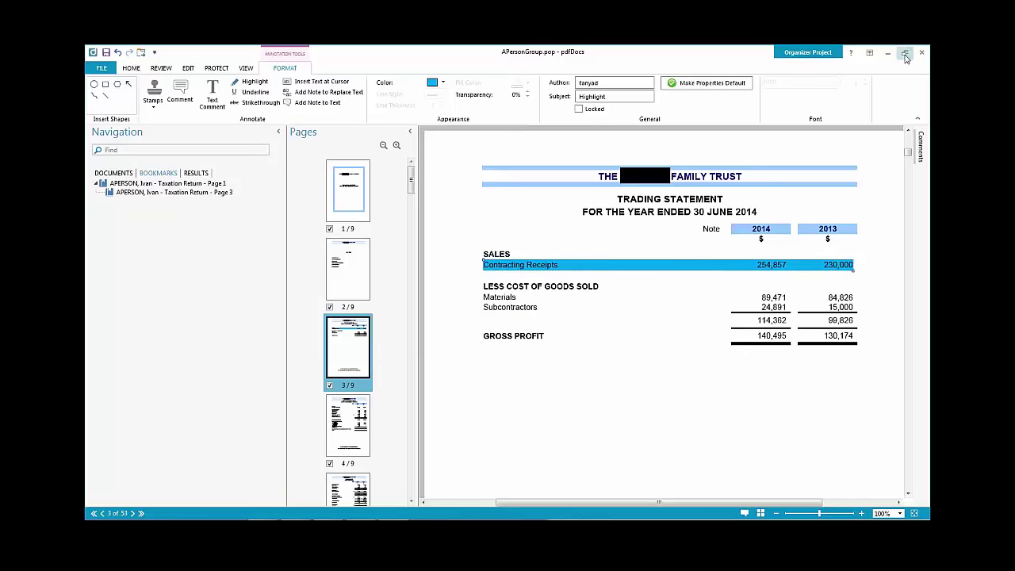
Create a new binder project named NewBinderProject2 in the default My Binders location.
click(100, 69)
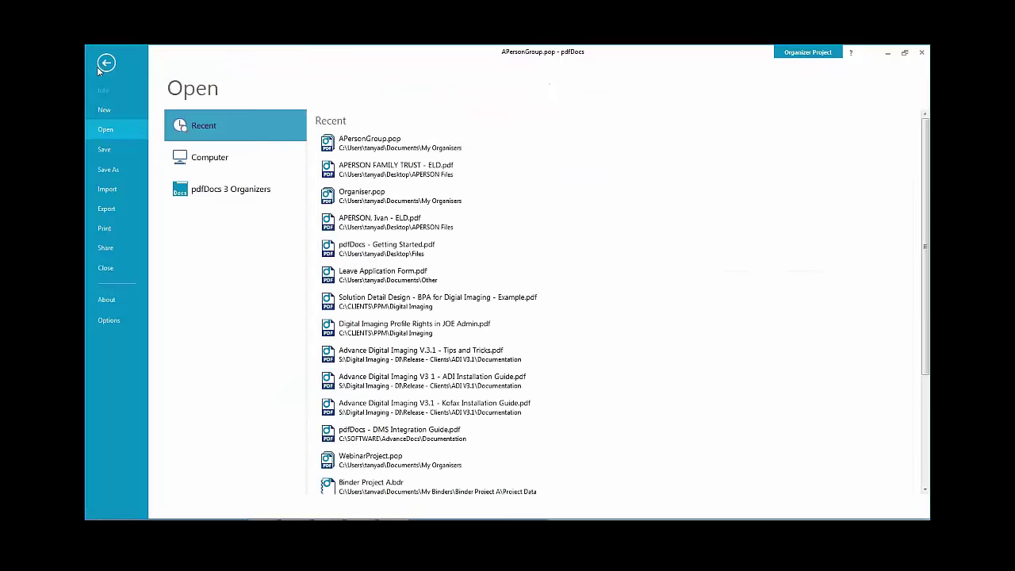
click(113, 109)
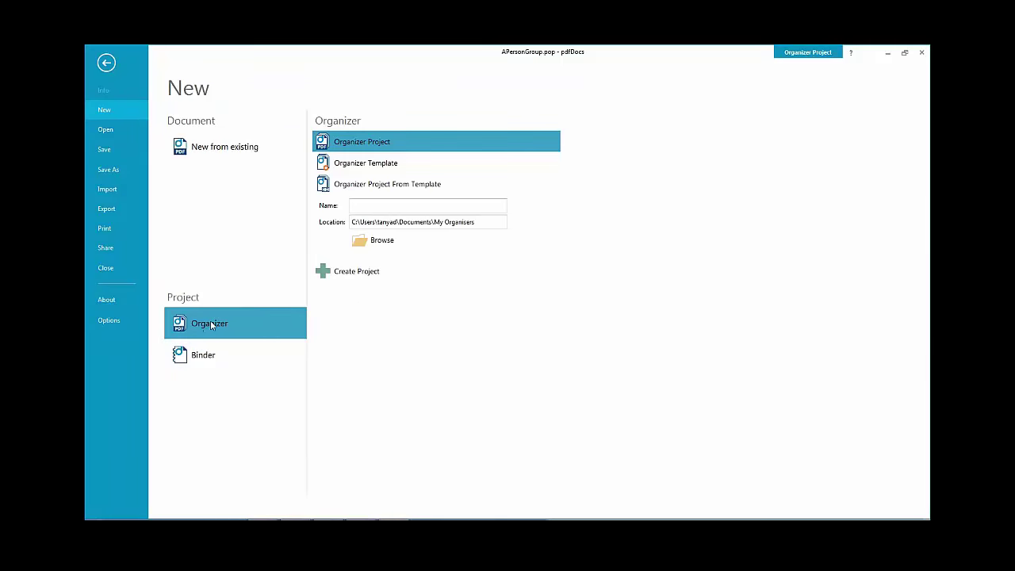
click(215, 362)
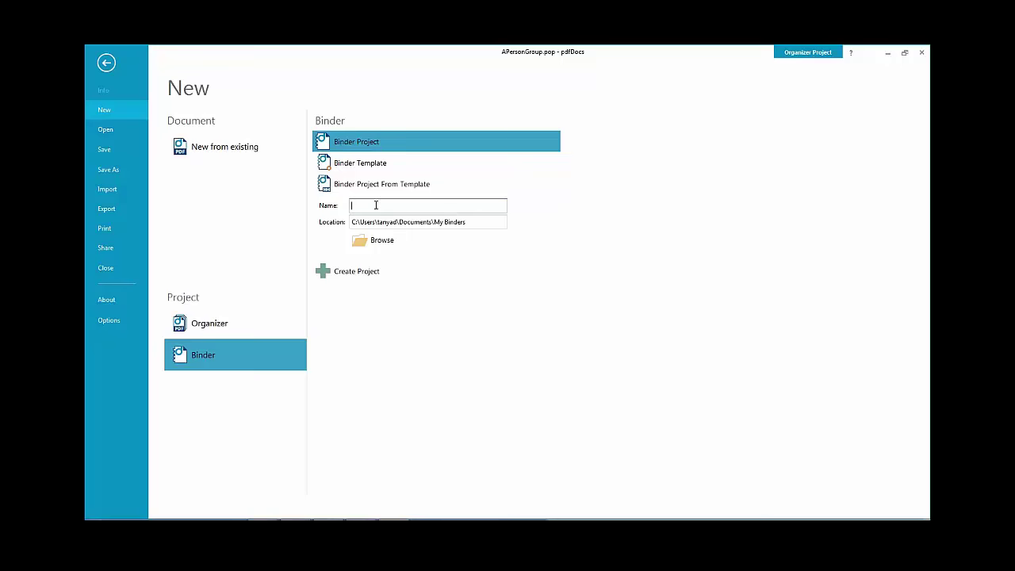
text(New P)
key(BackSpace)
key(BackSpace)
text(BinderProject2)
click(356, 273)
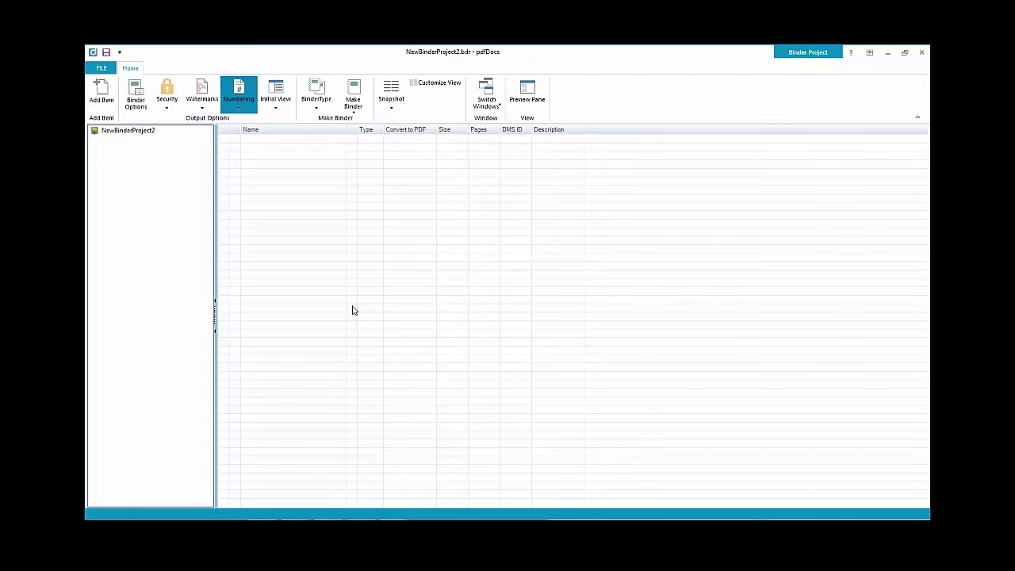
Open the recent project FinalBinder.bdr and expand its APERSON GROUP FINANICALS folder, widening the tree to show full document names.
click(101, 67)
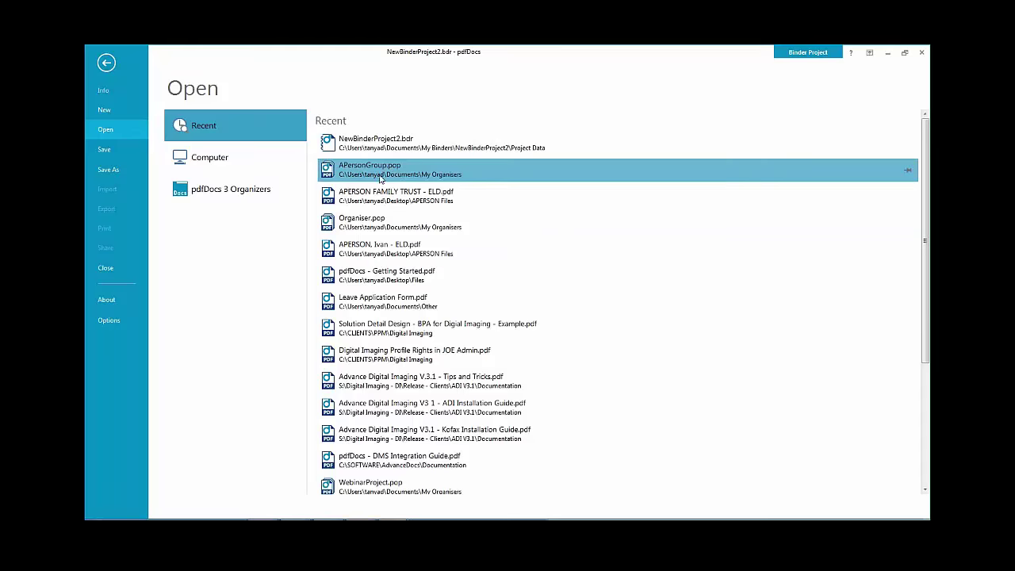
scroll(401, 408, down, 3)
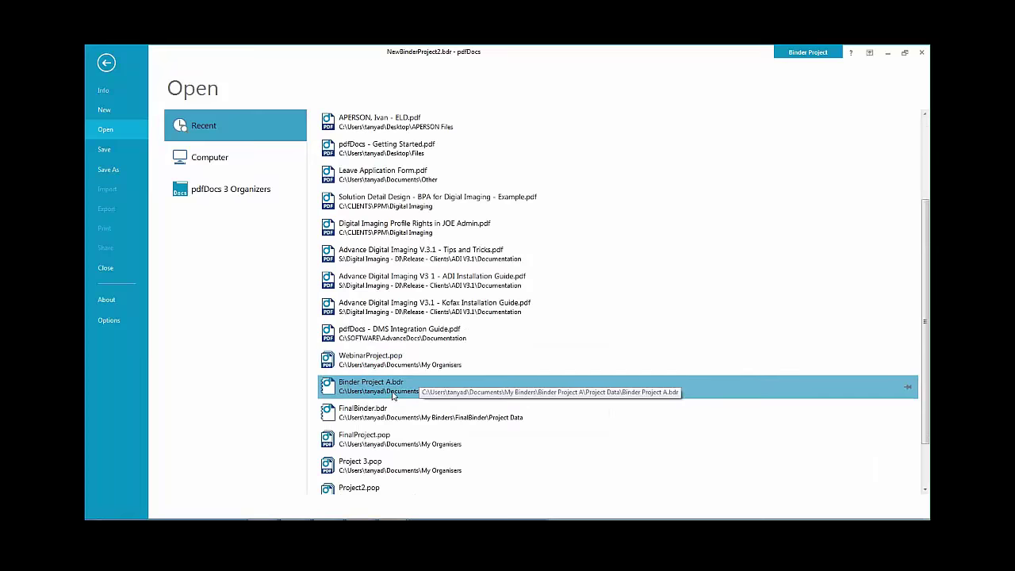
scroll(385, 393, down, 1)
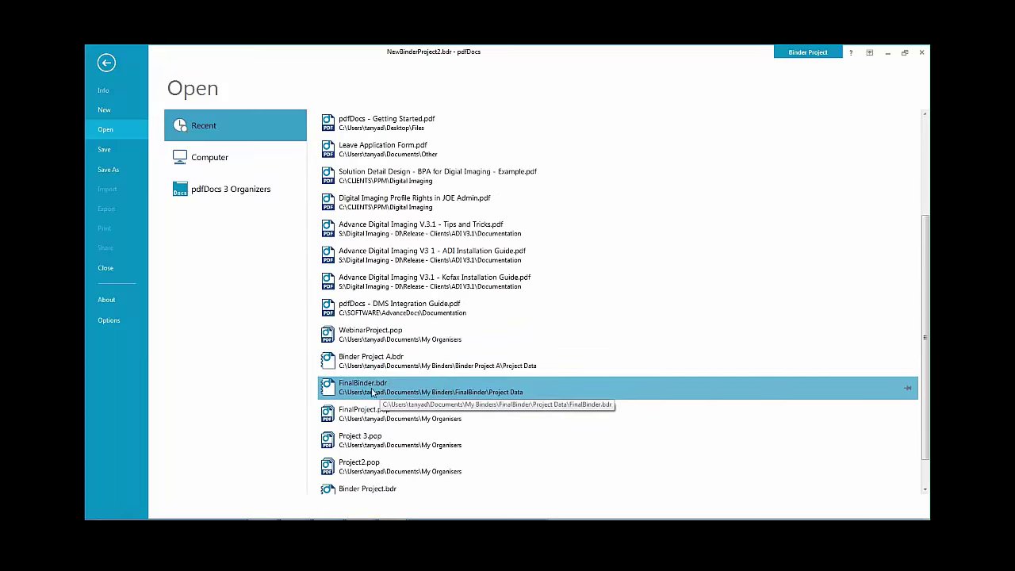
click(371, 385)
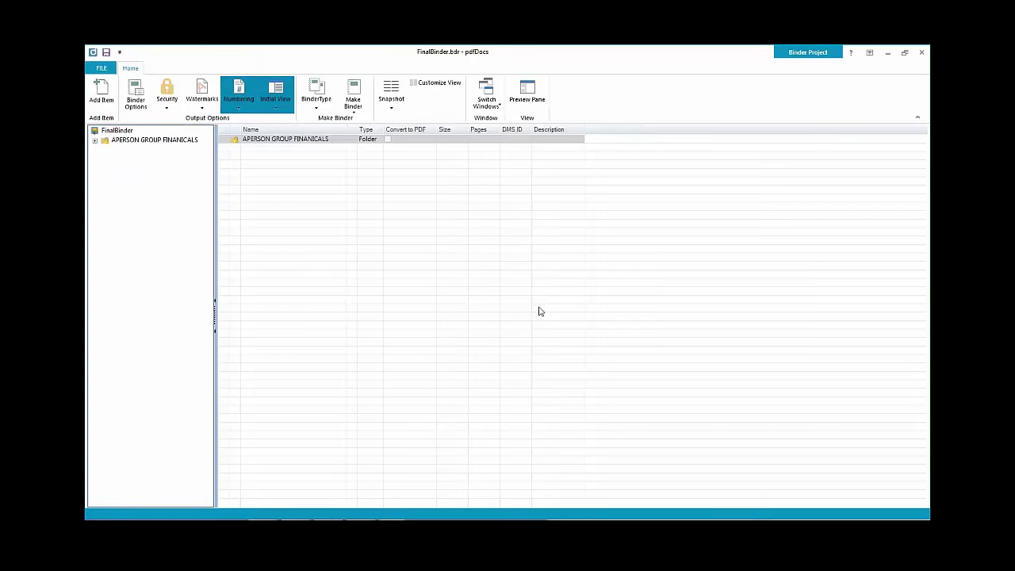
click(94, 140)
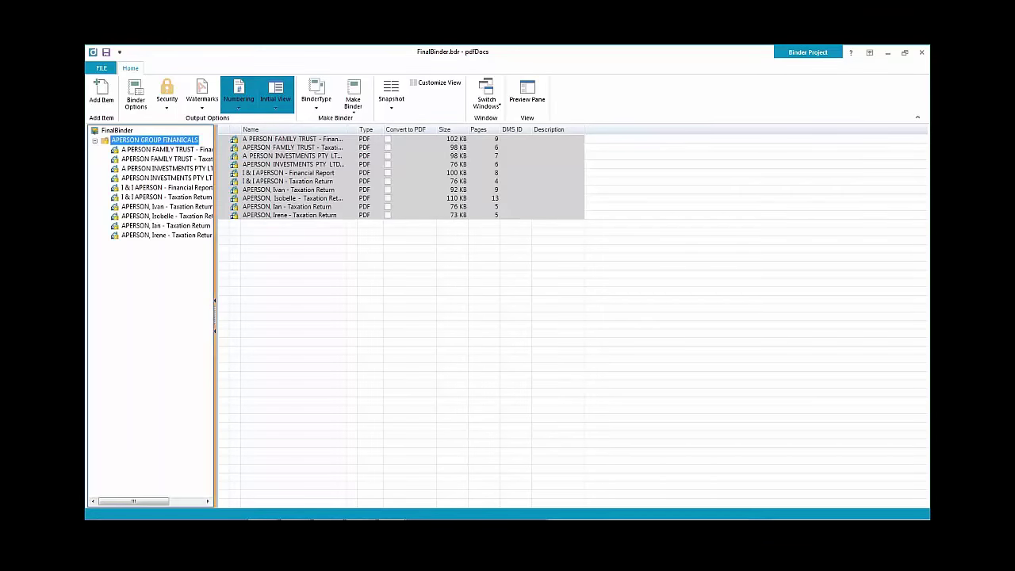
drag(215, 195, 289, 195)
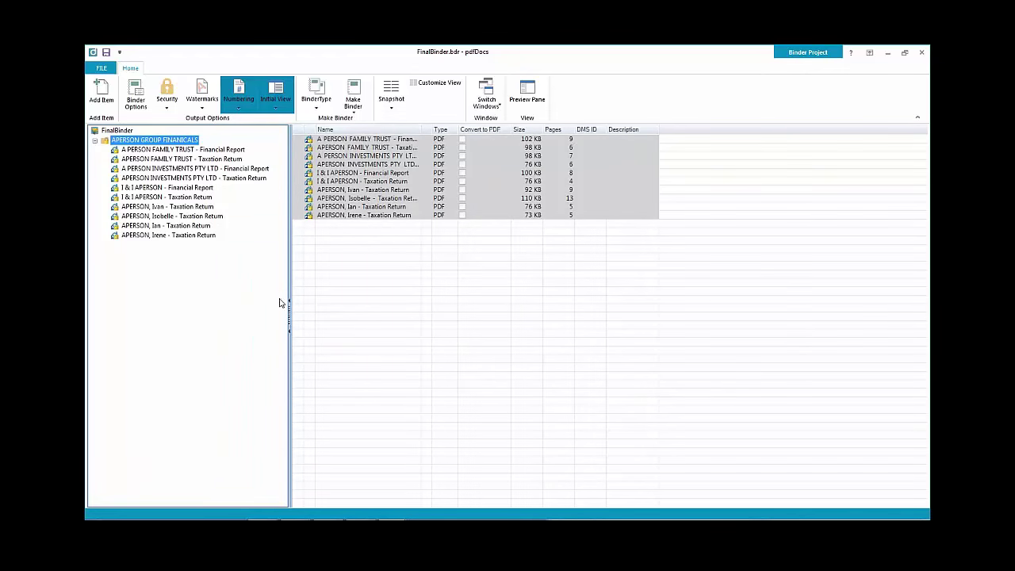
Add Letter.docx from the APERSON Files folder on the desktop to the binder as an Explorer Document.
click(104, 95)
click(489, 251)
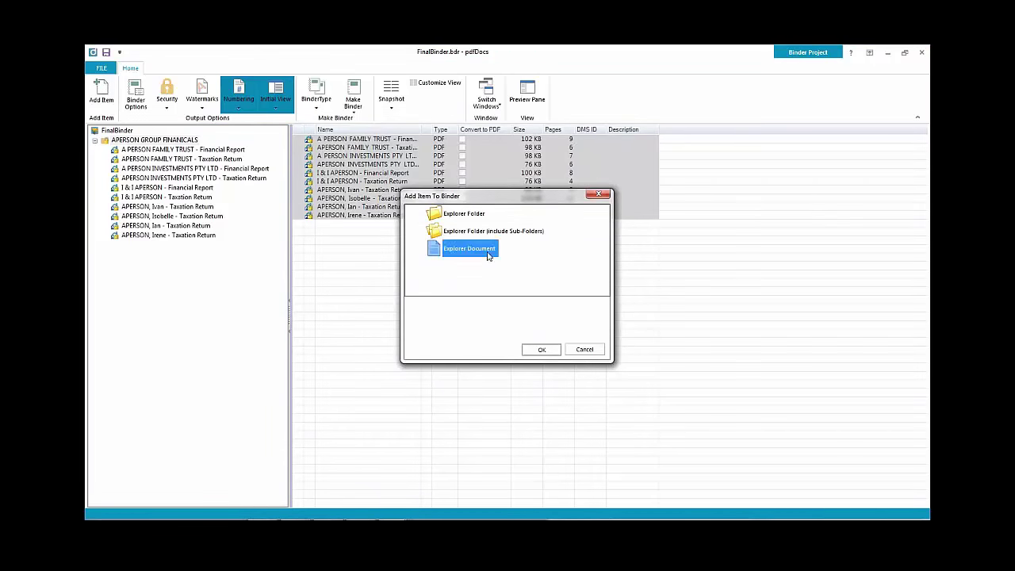
click(544, 352)
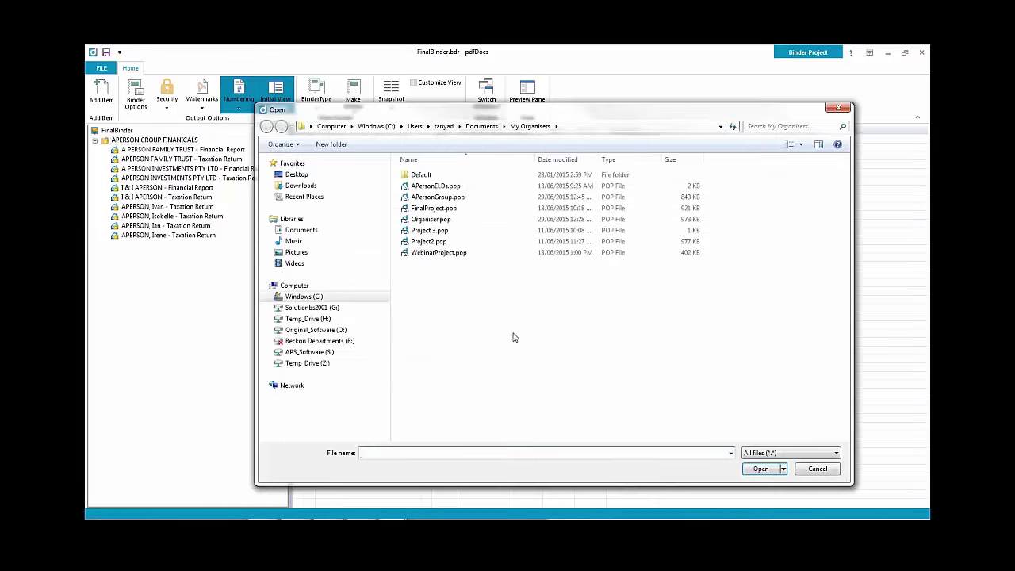
click(483, 127)
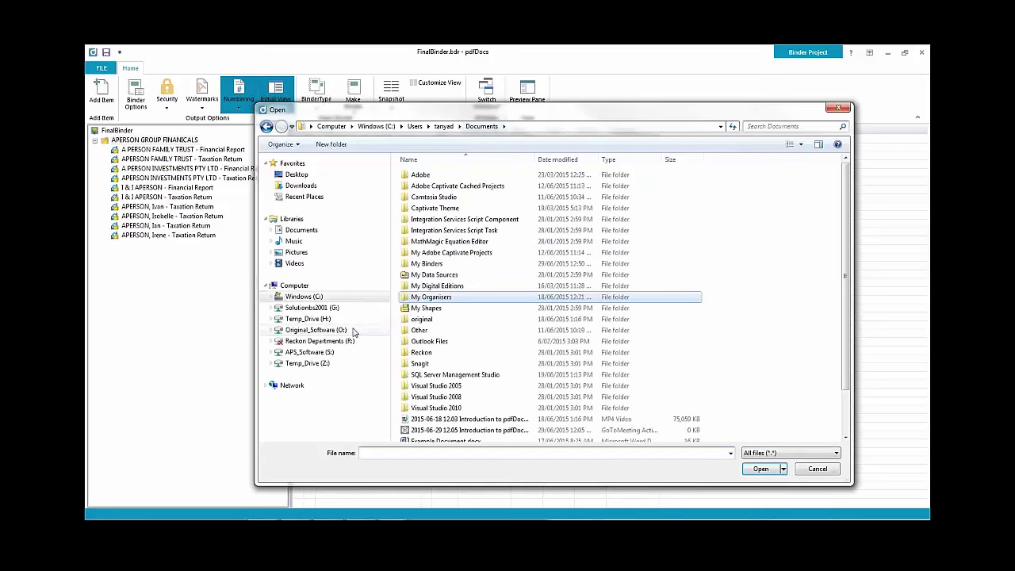
click(297, 175)
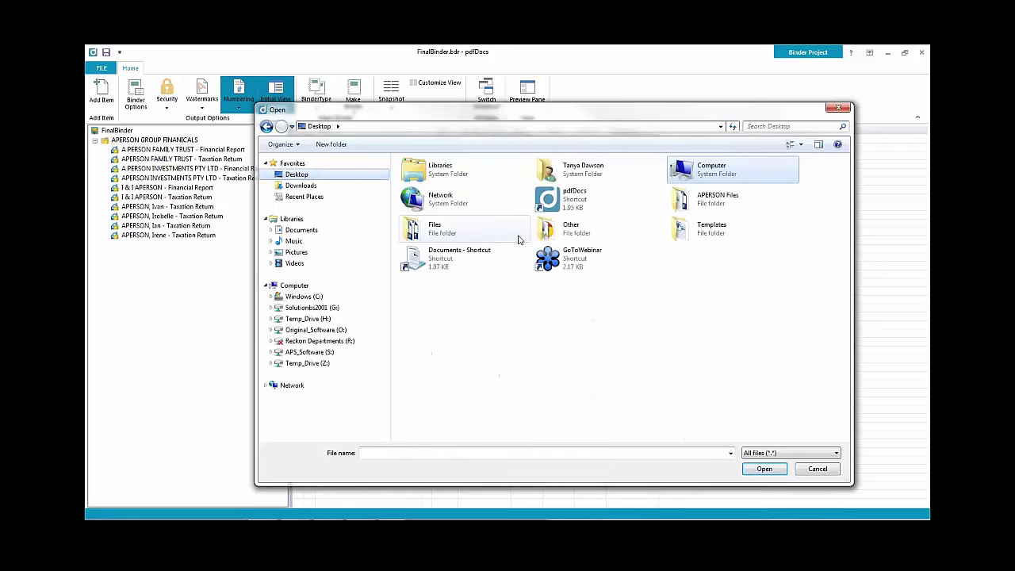
double_click(453, 236)
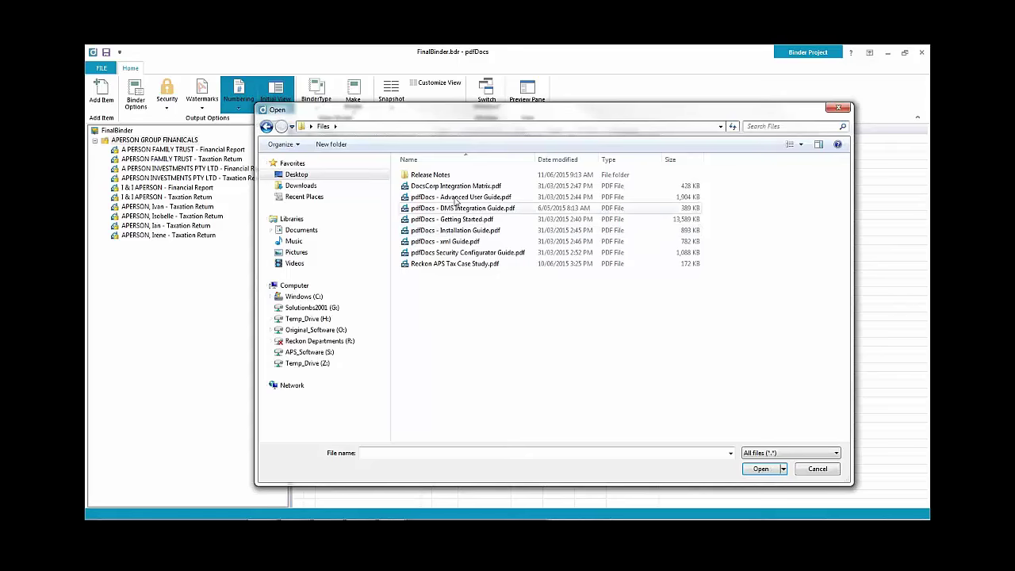
double_click(442, 176)
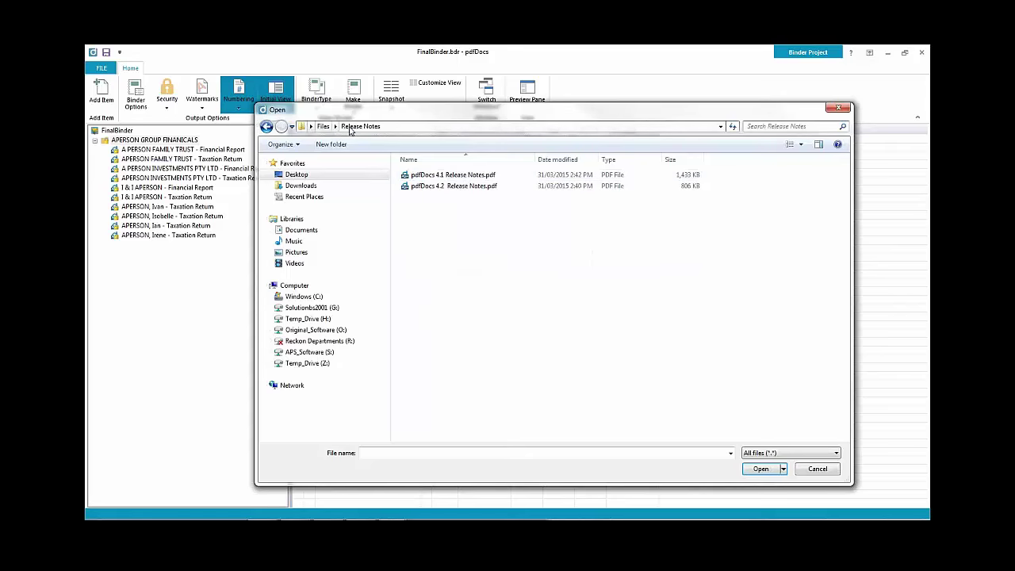
click(322, 126)
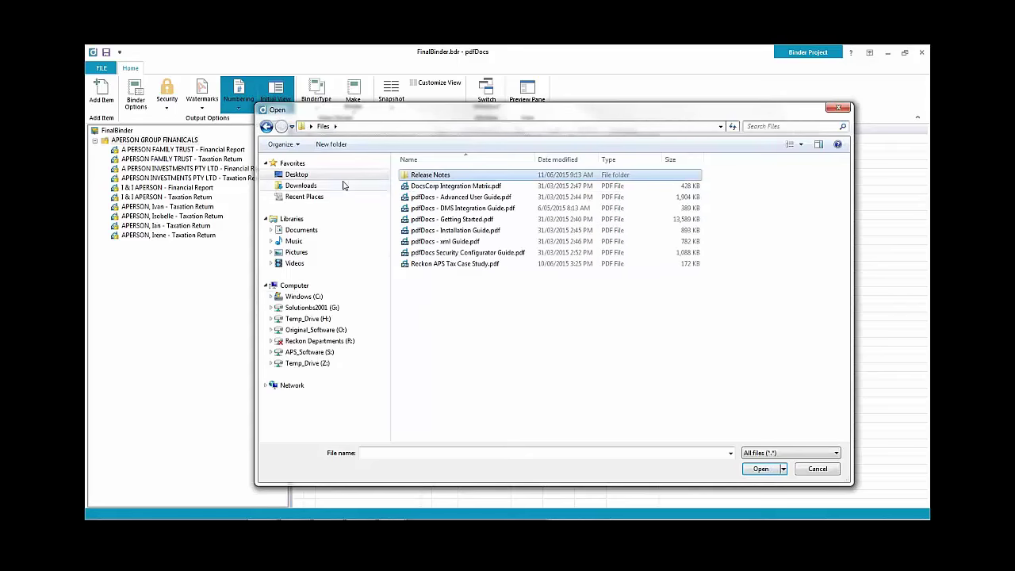
click(305, 177)
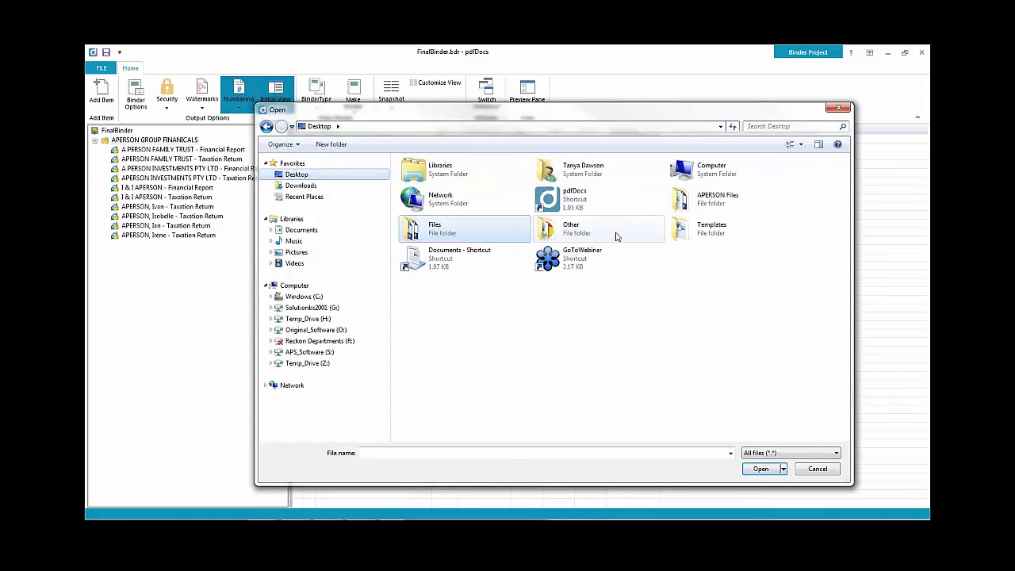
double_click(682, 200)
double_click(426, 365)
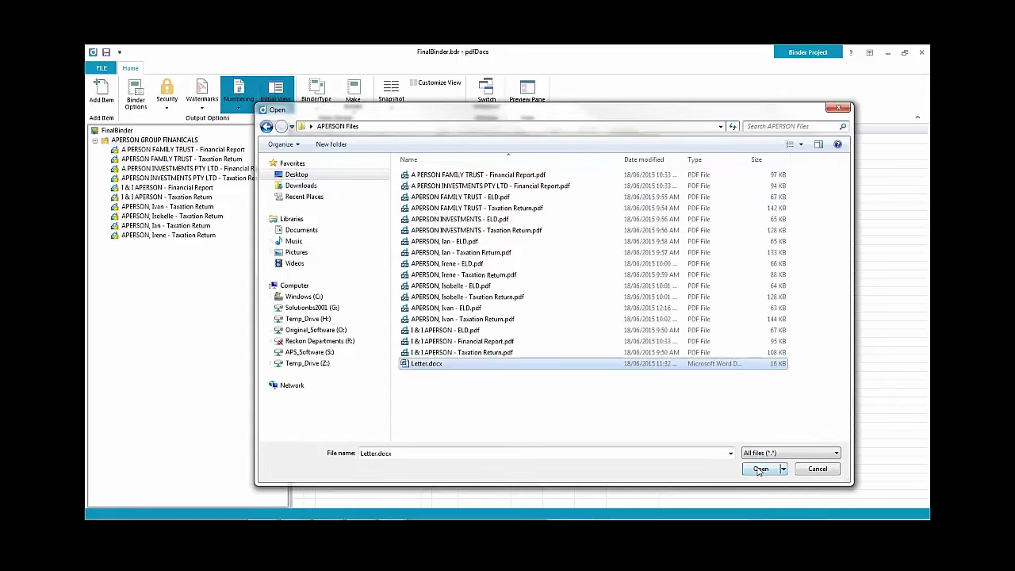
Move Letter to the first position in the APERSON GROUP FINANICALS folder and turn off its conversion to PDF.
drag(345, 224, 344, 139)
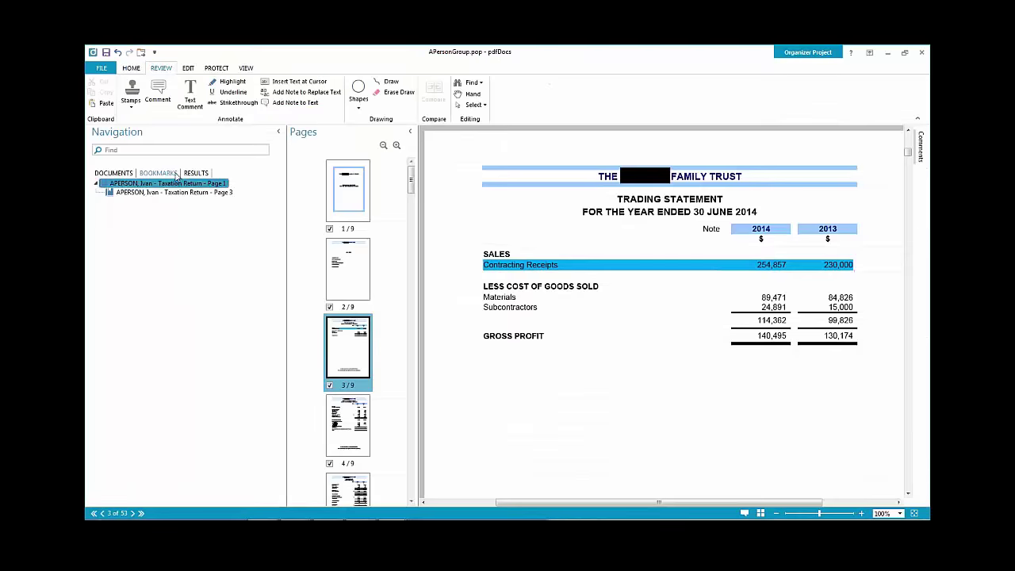
click(887, 53)
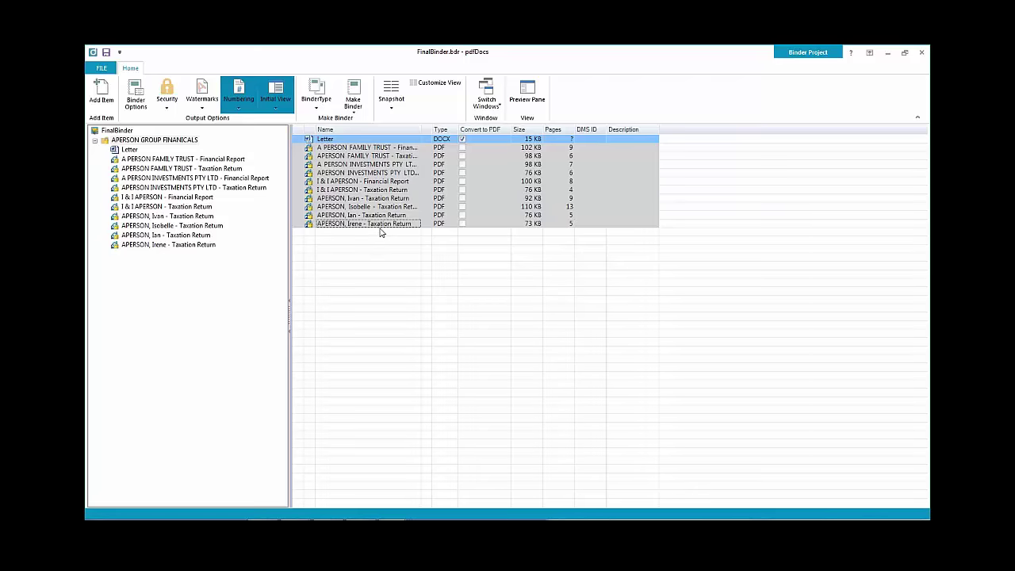
click(463, 139)
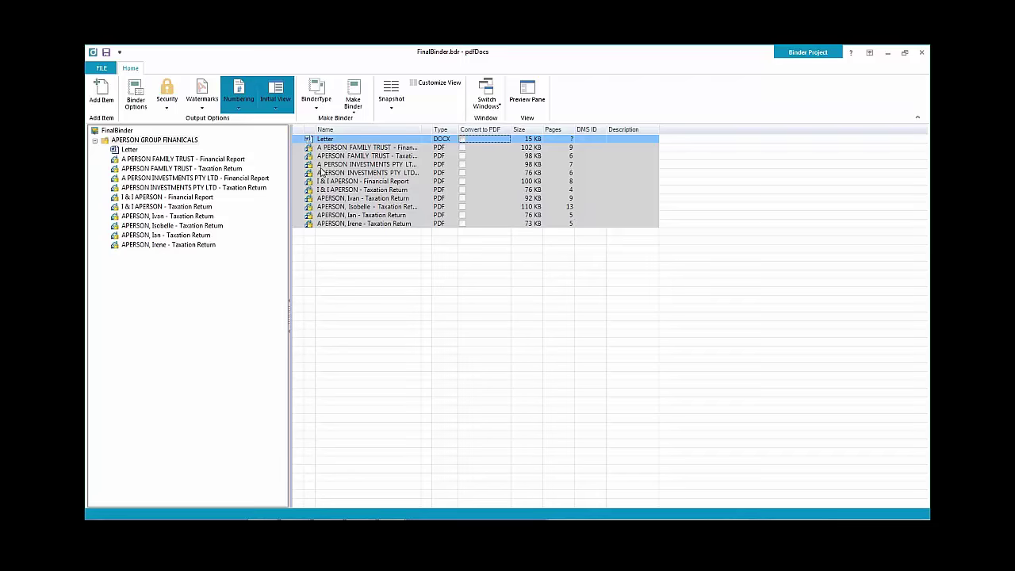
Choose Single PDF Binder (Embed Unconverted Files) as the binder type for FinalBinder.
click(357, 114)
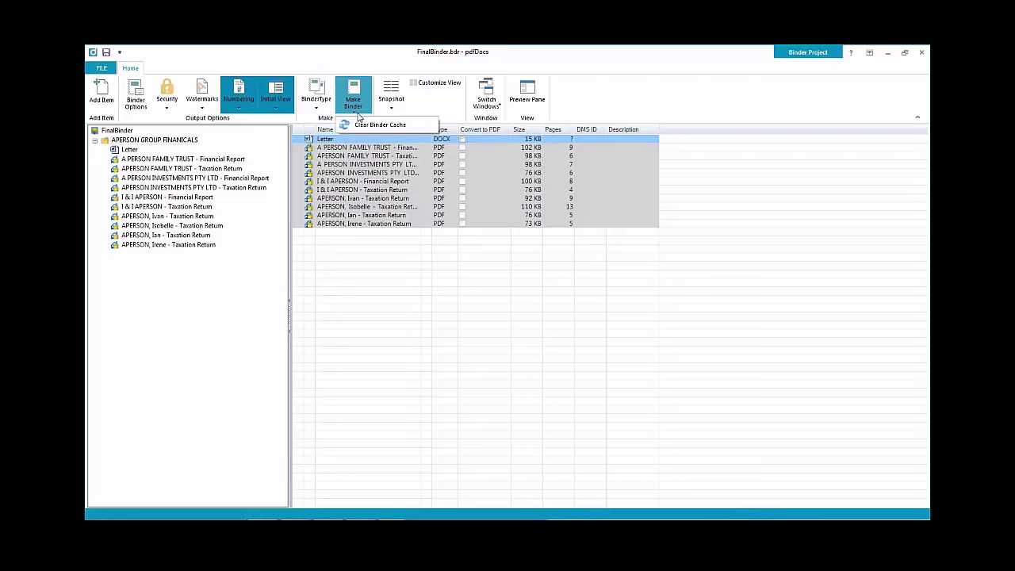
click(319, 111)
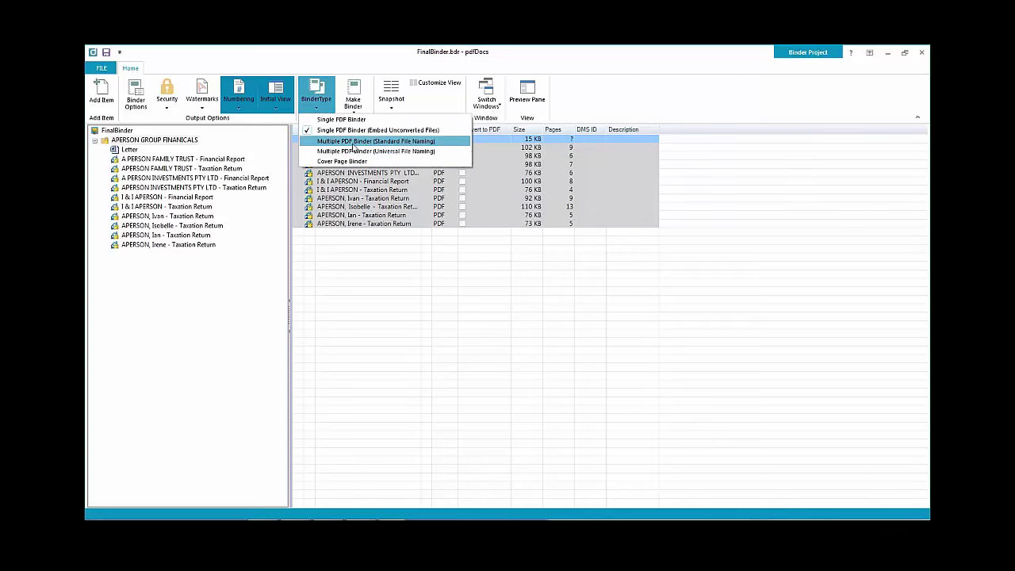
click(412, 133)
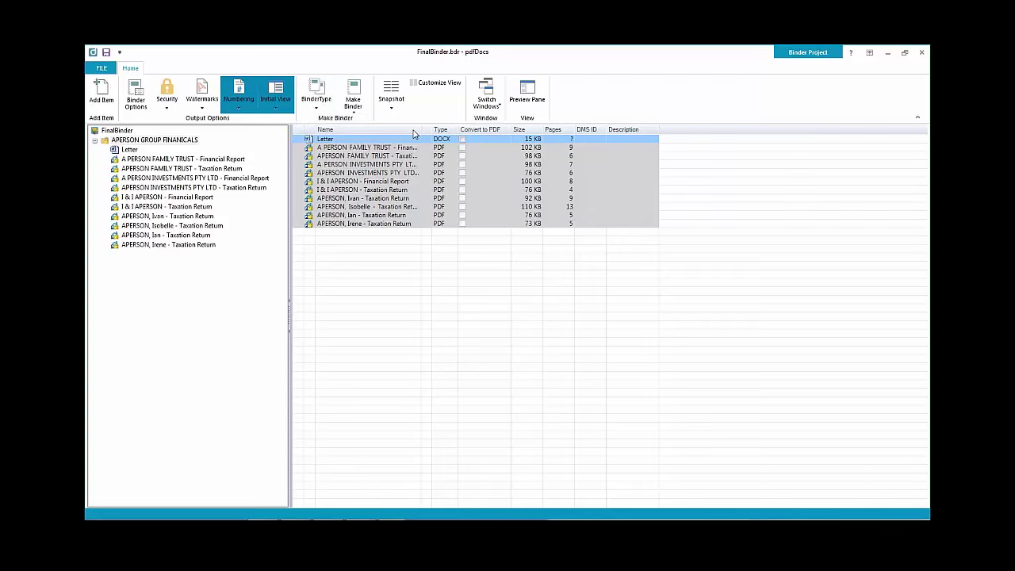
Make the single PDF binder under the name FinalBinderExample, including a table of contents opened for editing in Word.
click(354, 94)
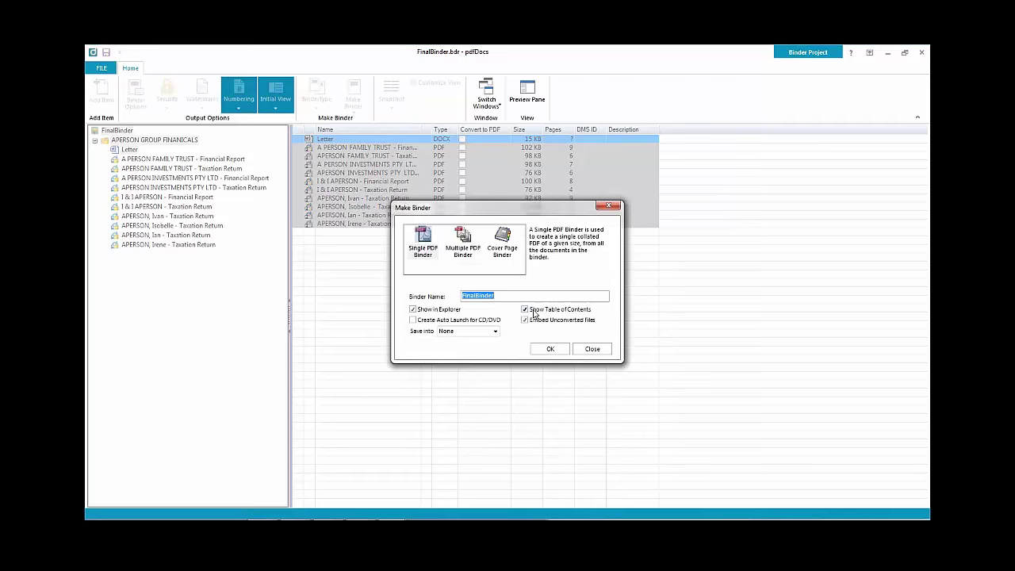
key(End)
text(Example)
click(550, 349)
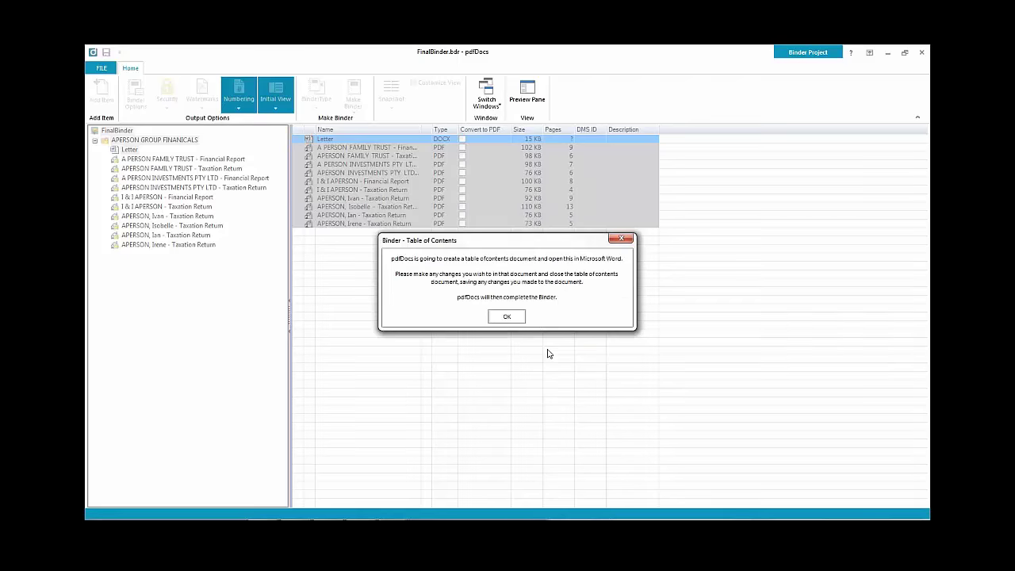
click(508, 317)
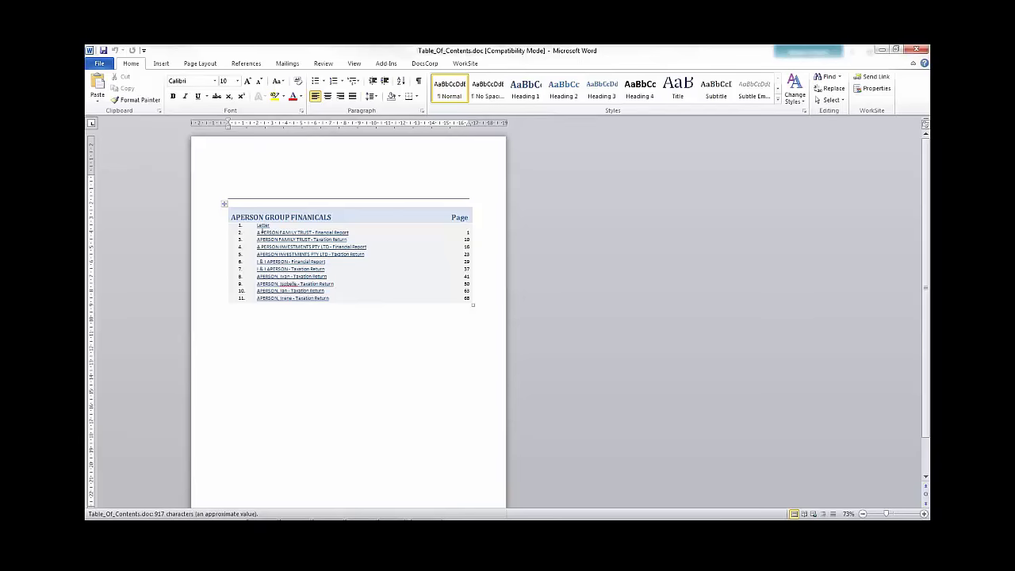
Add a space after the first name in the ninth table of contents entry, save and close the document, and complete the binder.
click(292, 283)
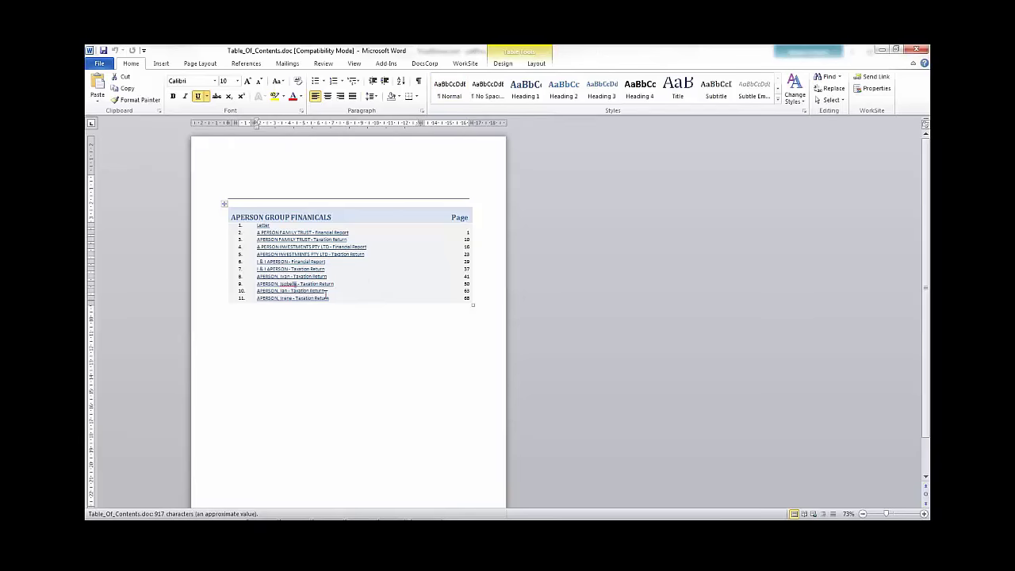
key(Right)
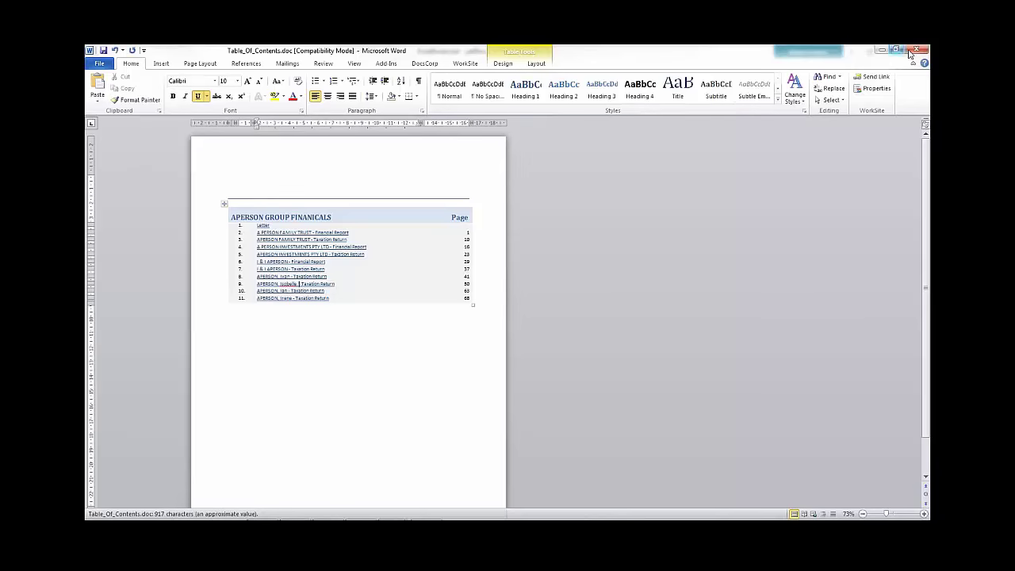
click(471, 326)
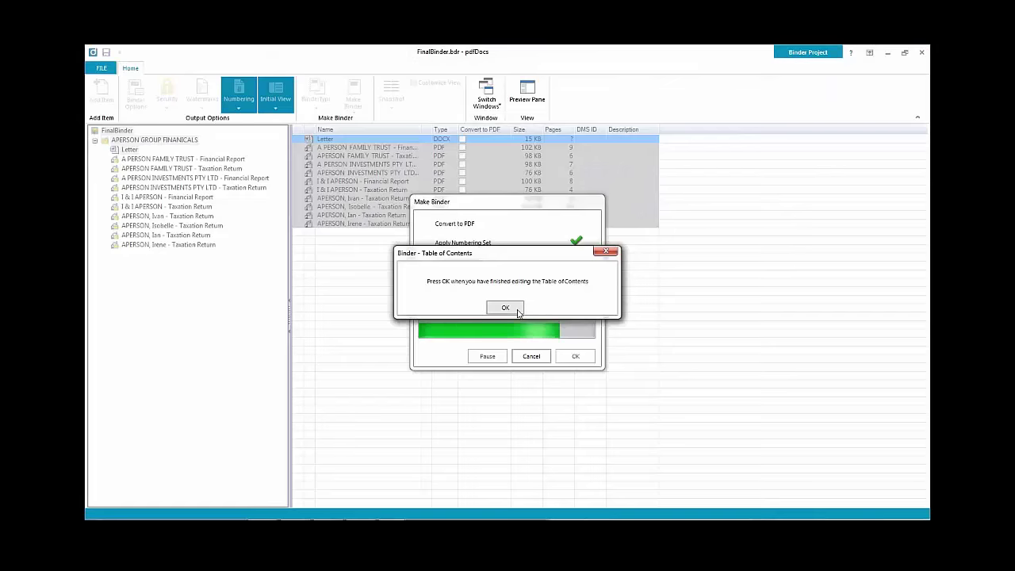
click(506, 307)
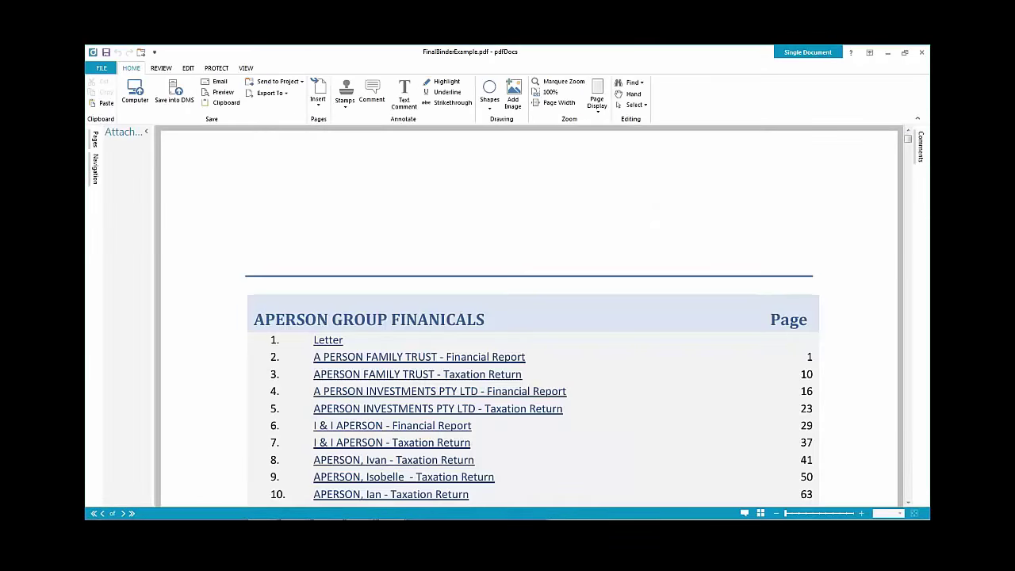
Widen the attachments list in FinalBinderExample.pdf, open the attached 1 - Letter.docx to view it, and close Word again.
click(908, 503)
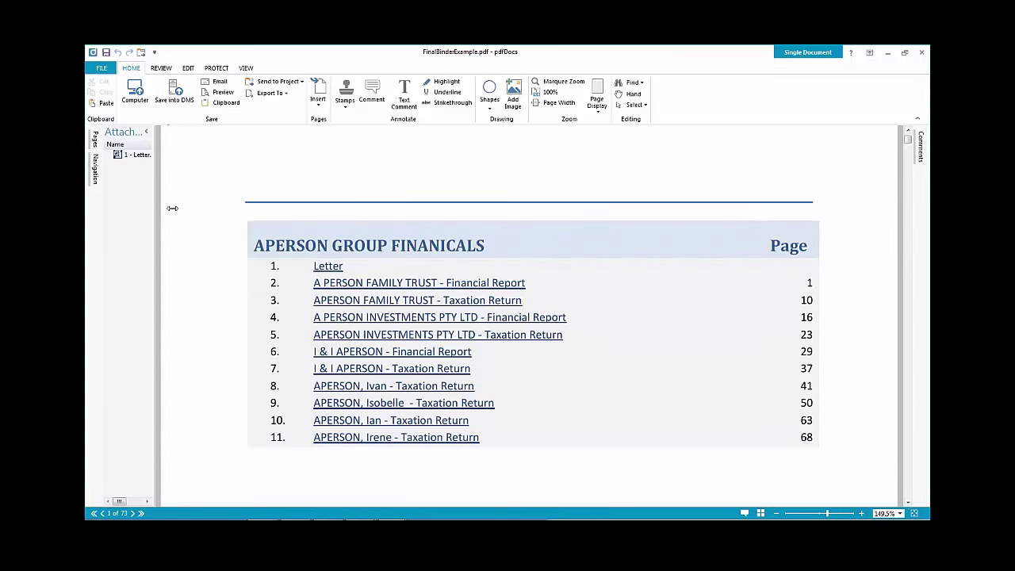
drag(172, 208, 269, 208)
click(132, 157)
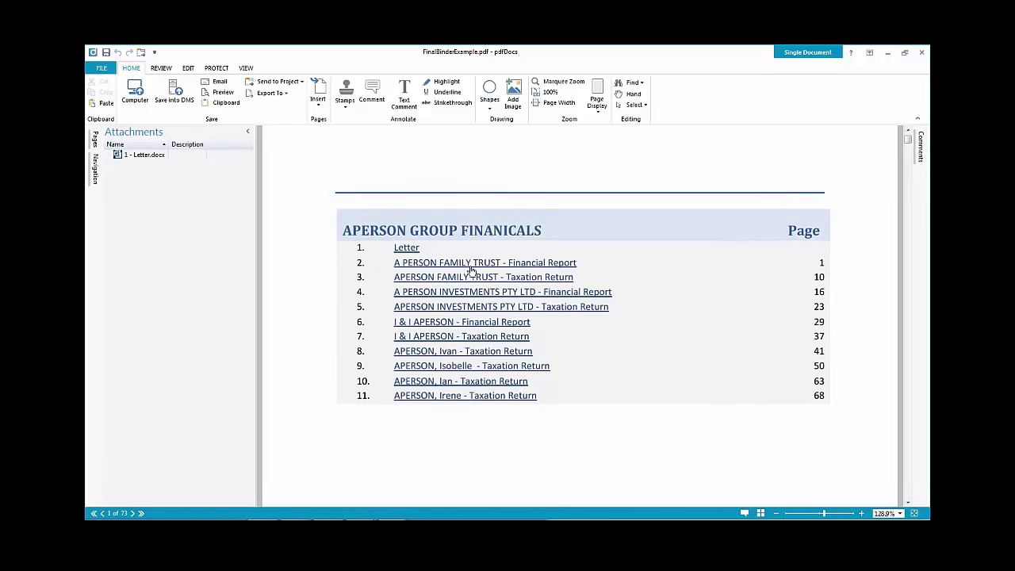
click(144, 157)
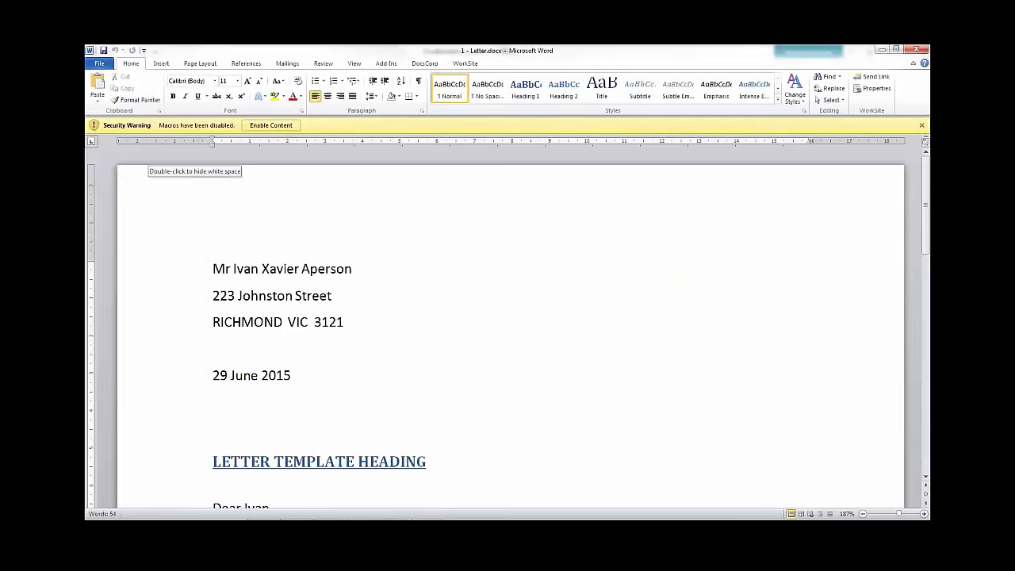
click(916, 49)
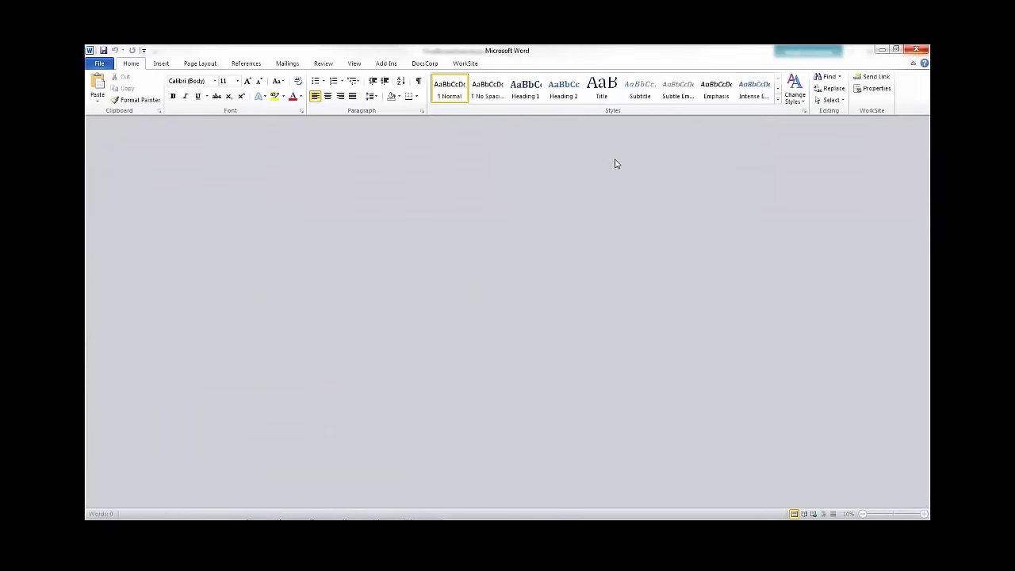
click(922, 53)
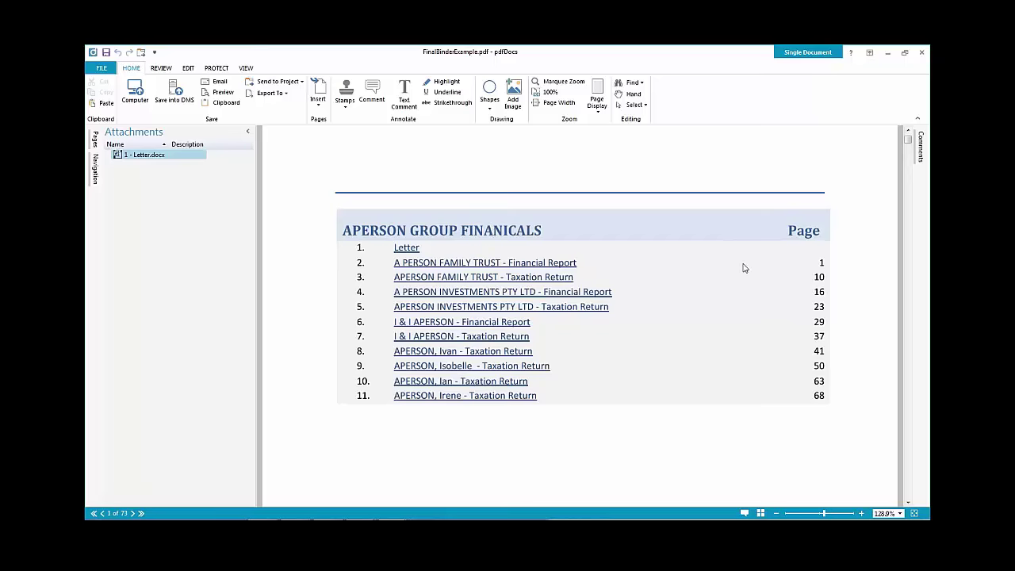
Follow the sixth table of contents link to its financial report, examine the page header, and close the PDF and the binder progress window.
click(462, 323)
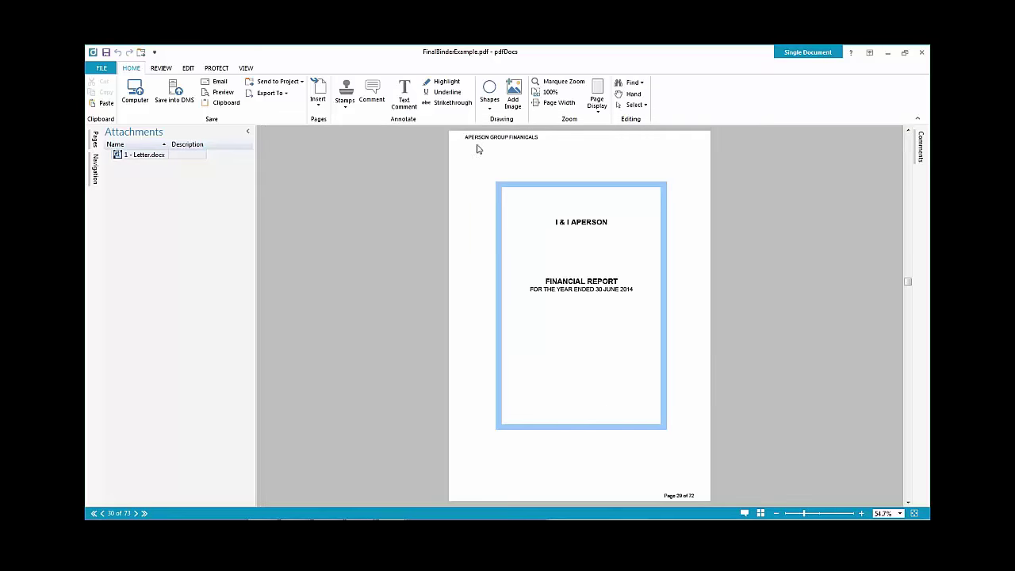
drag(471, 138, 534, 139)
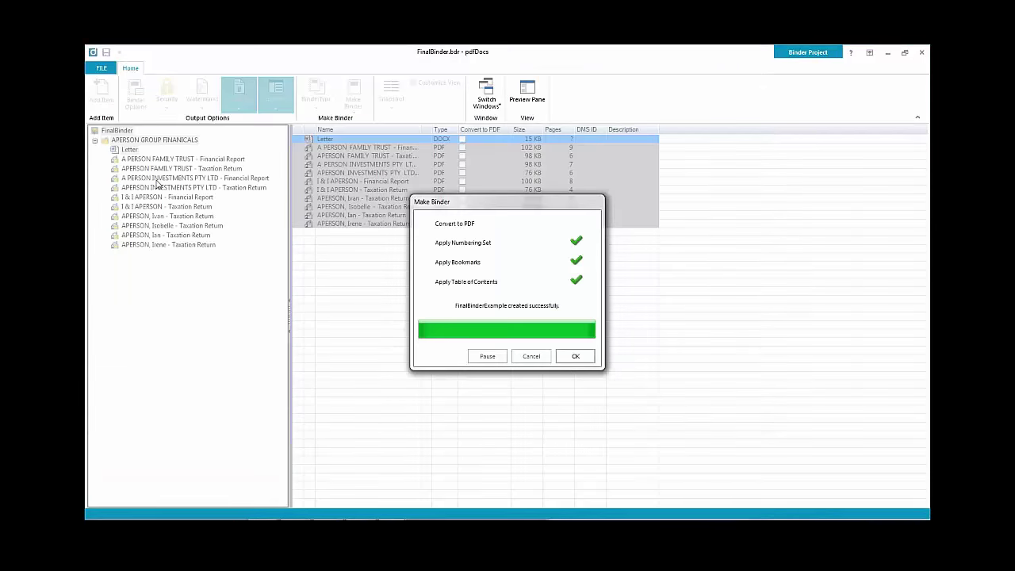
click(576, 357)
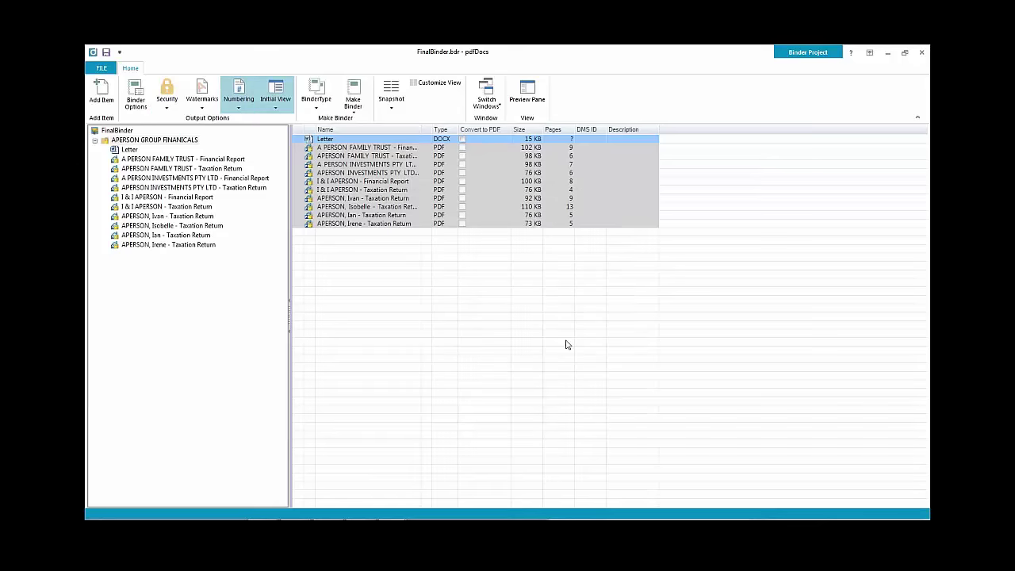
Review FinalBinder's numbering set document properties, its header and footer field codes, and the initial view settings.
click(238, 112)
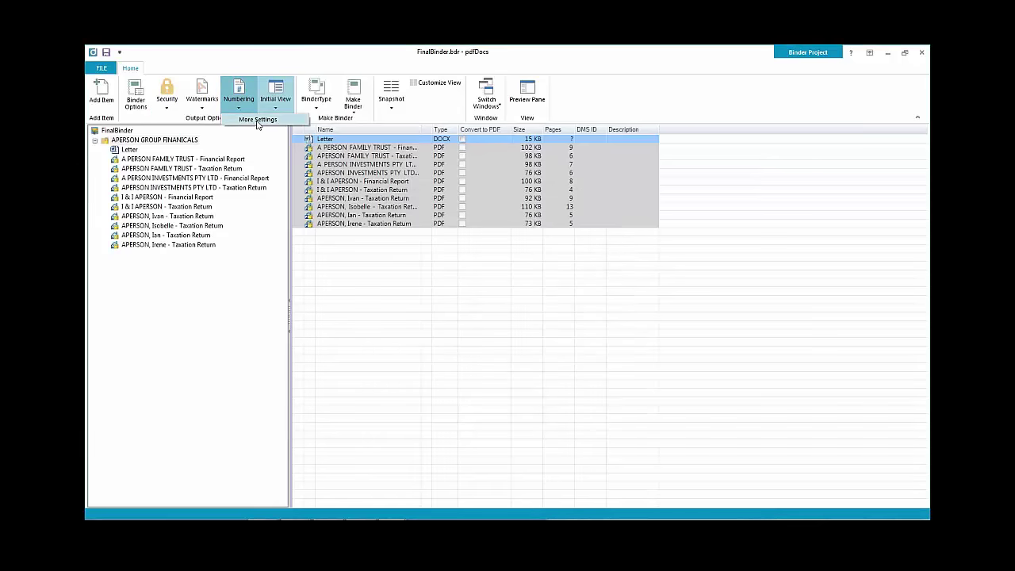
click(258, 120)
click(276, 161)
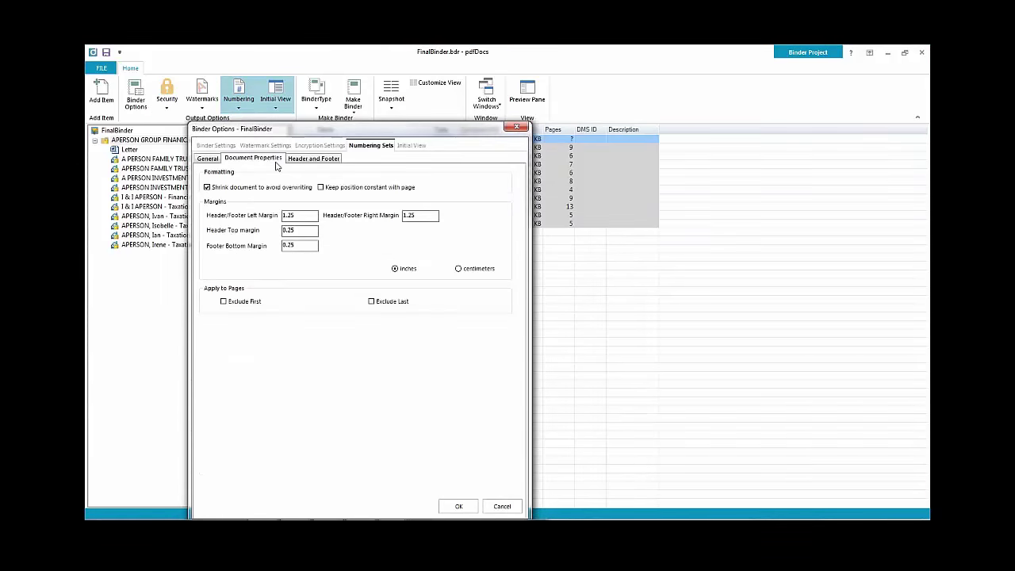
click(337, 163)
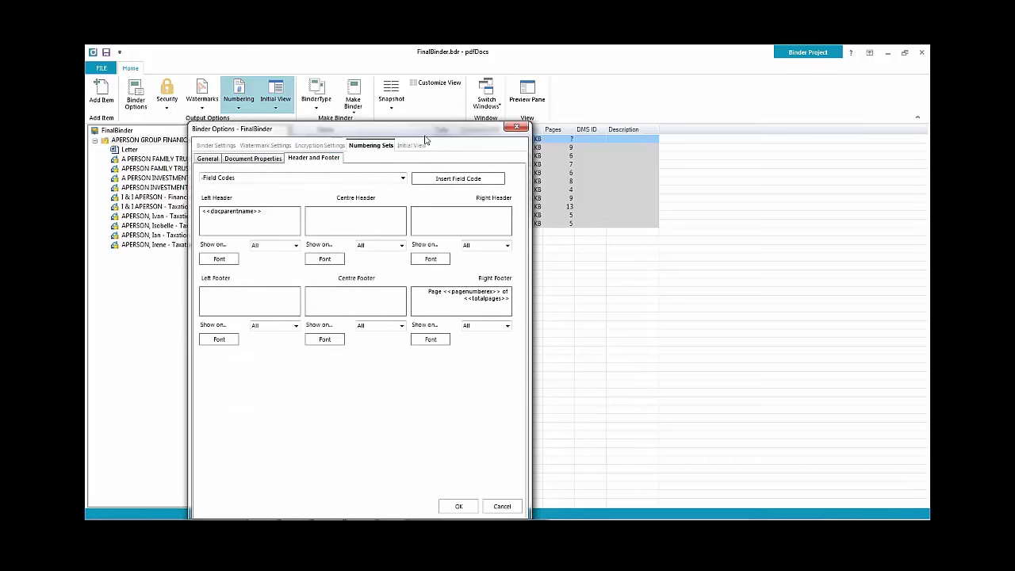
drag(426, 135, 448, 96)
click(433, 106)
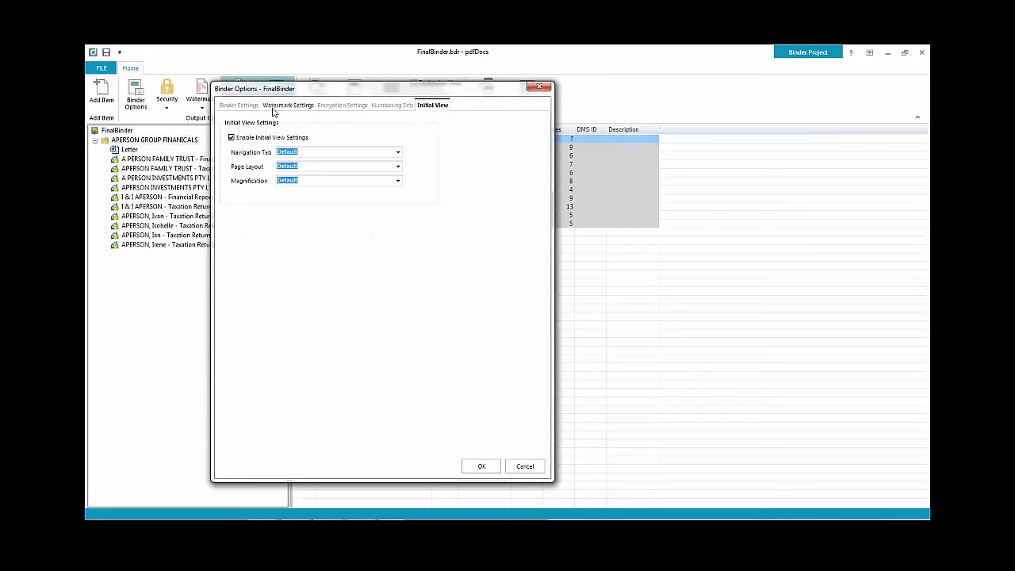
click(476, 465)
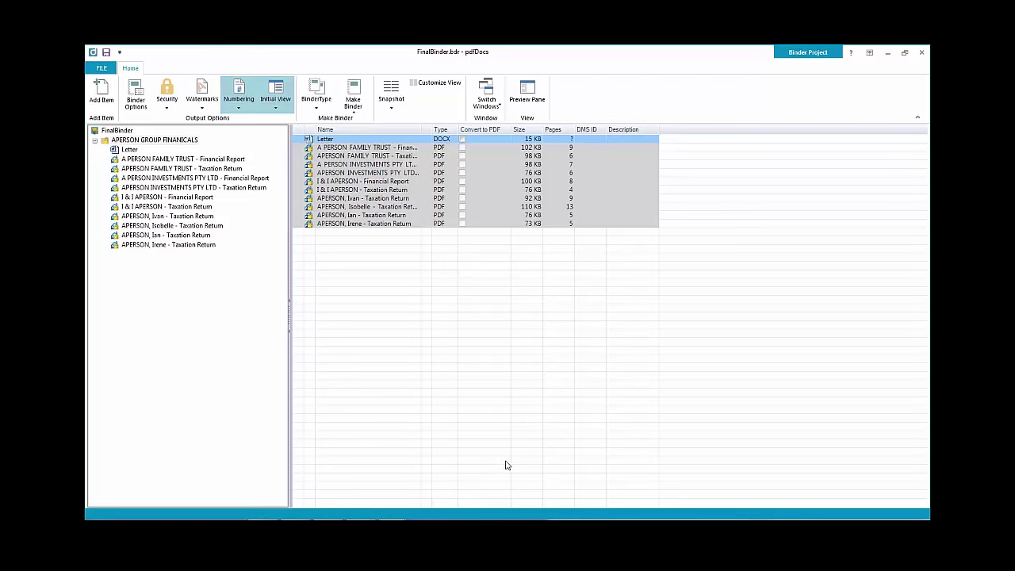
Close the FinalBinder project without saving its changes, and close NewBinderProject2 as well.
click(924, 54)
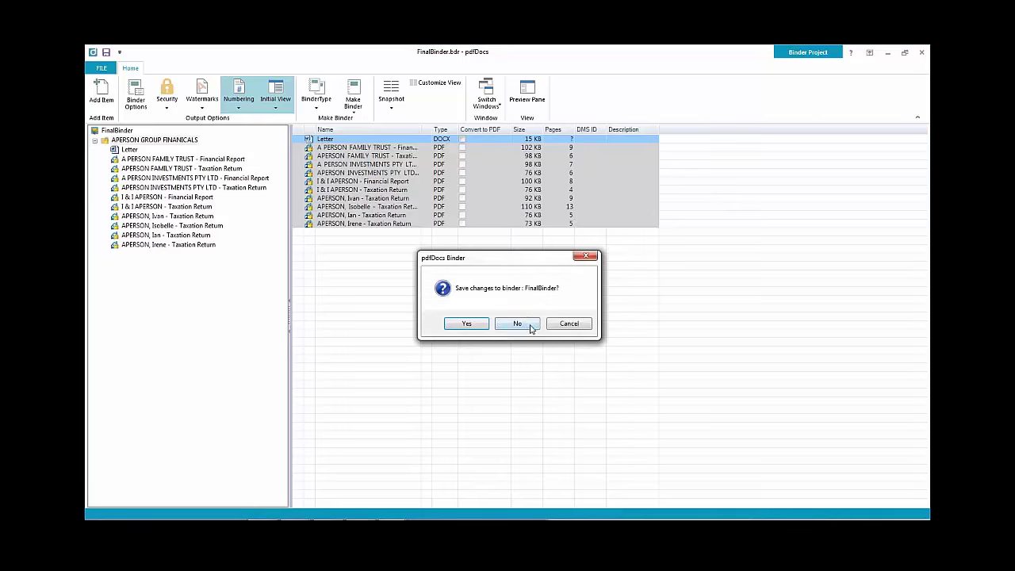
click(529, 321)
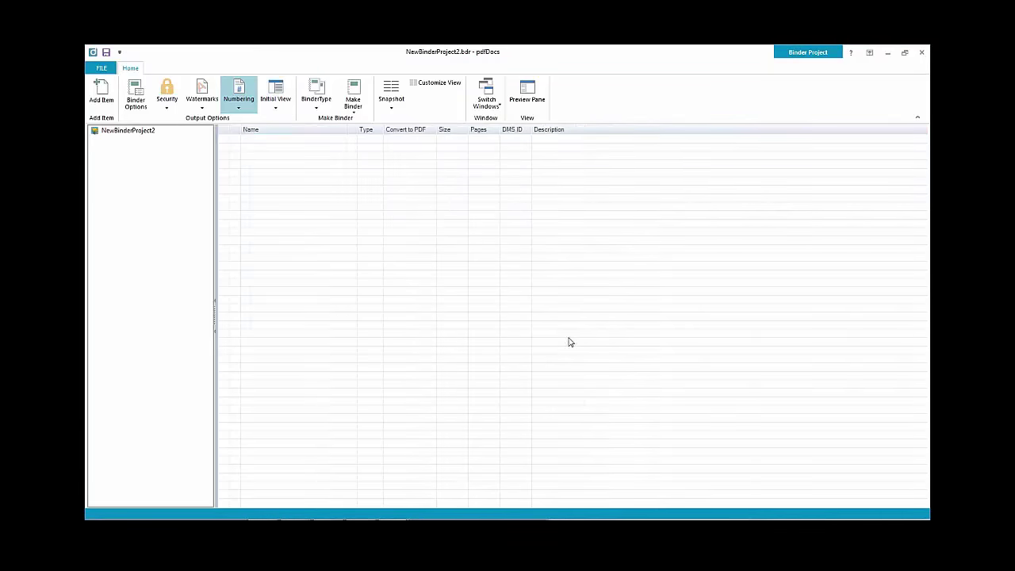
click(921, 53)
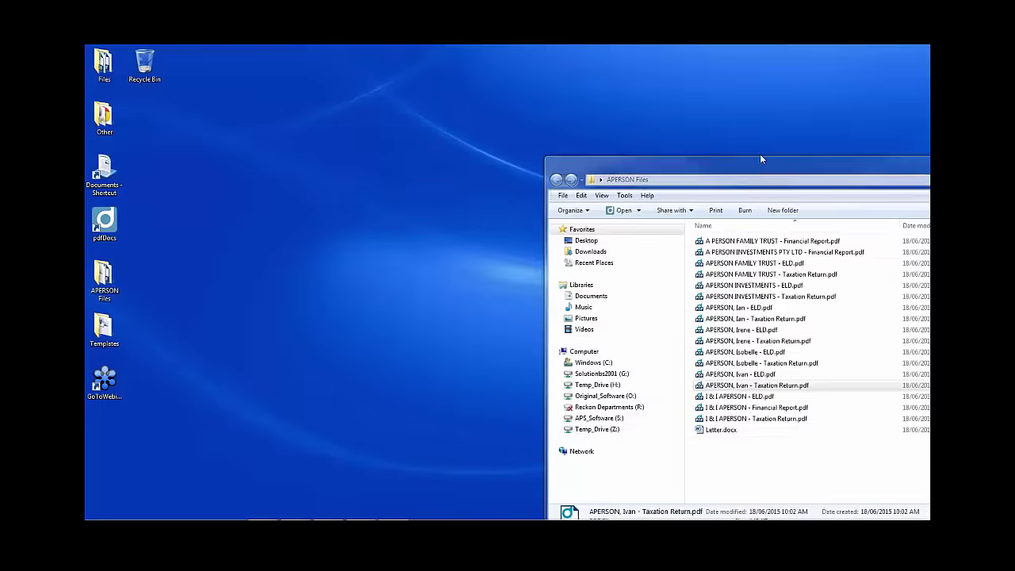
Browse Documents > My Binders to FinalBinder's Project Data folder, locate FinalBinder.bdr, and close the file window.
drag(760, 154, 421, 67)
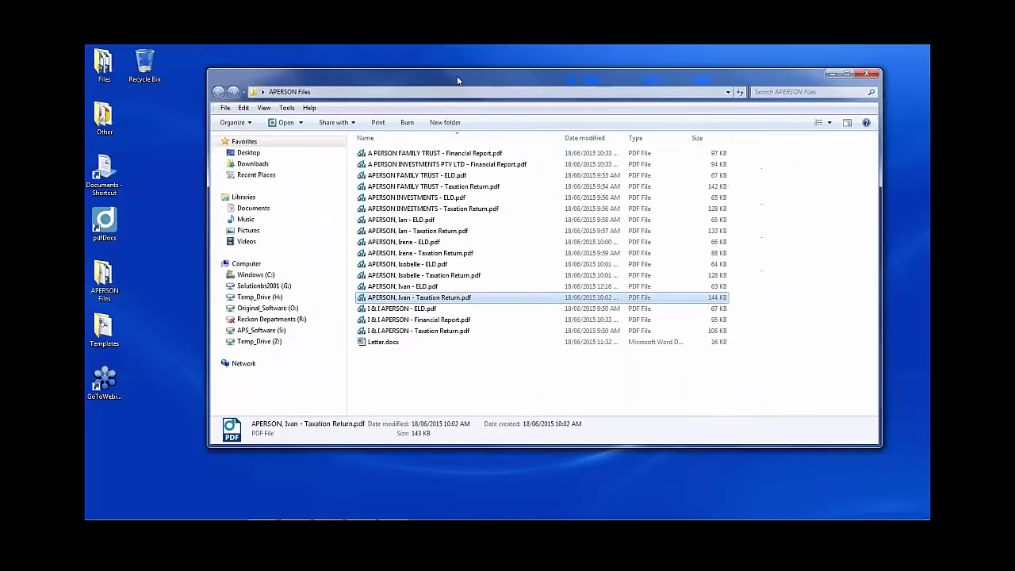
click(261, 209)
double_click(403, 182)
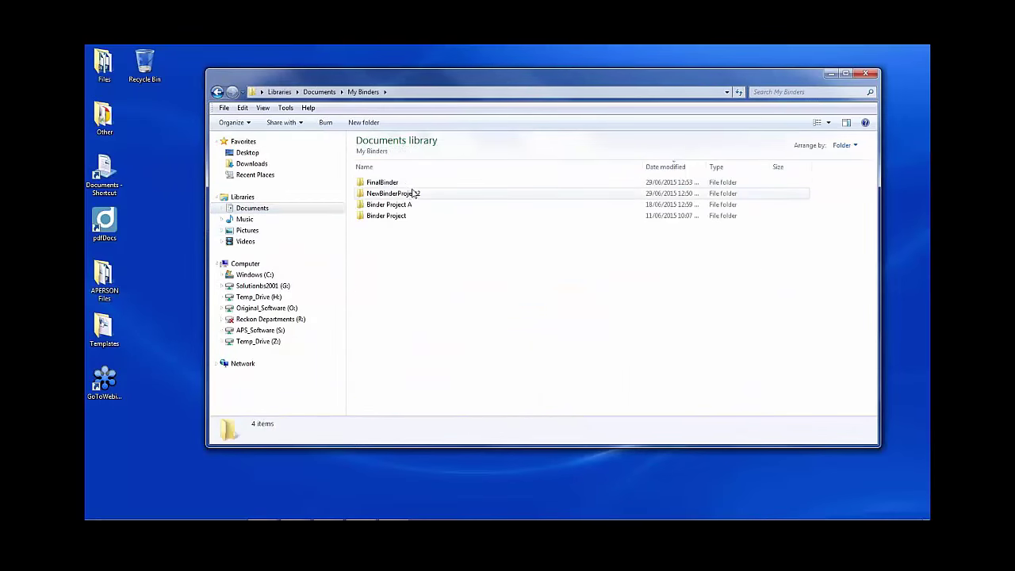
double_click(414, 217)
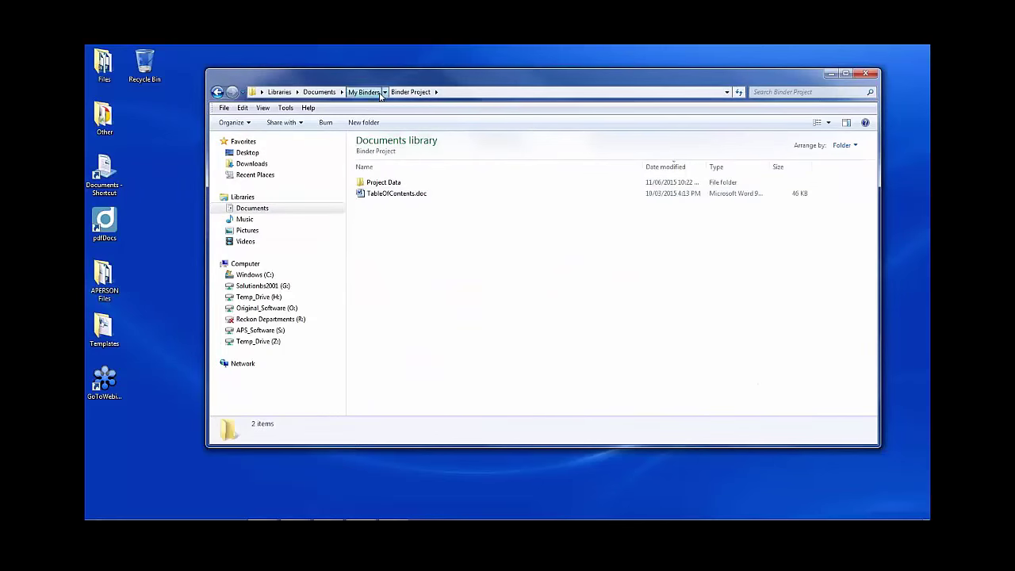
click(377, 93)
double_click(402, 188)
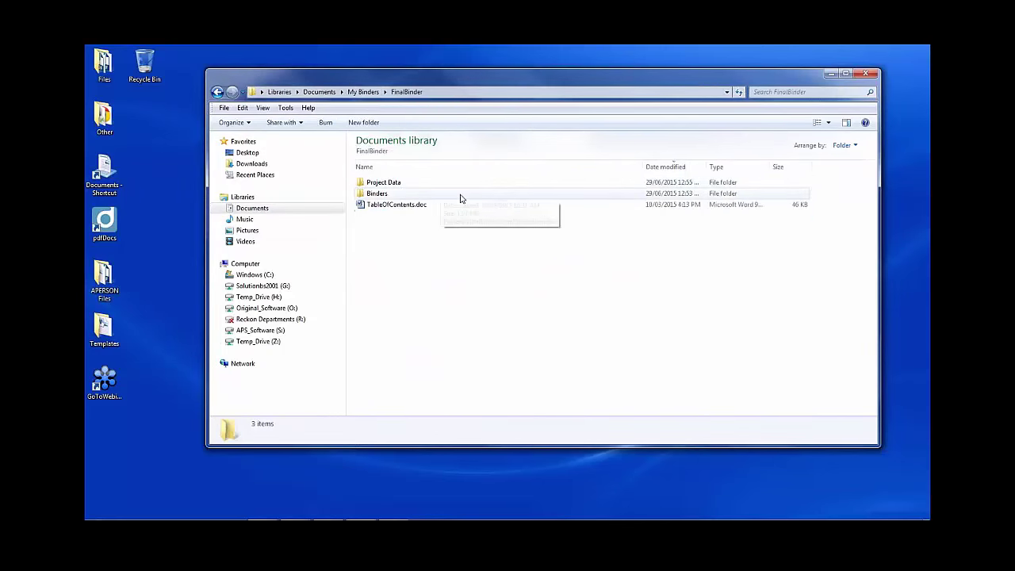
double_click(387, 184)
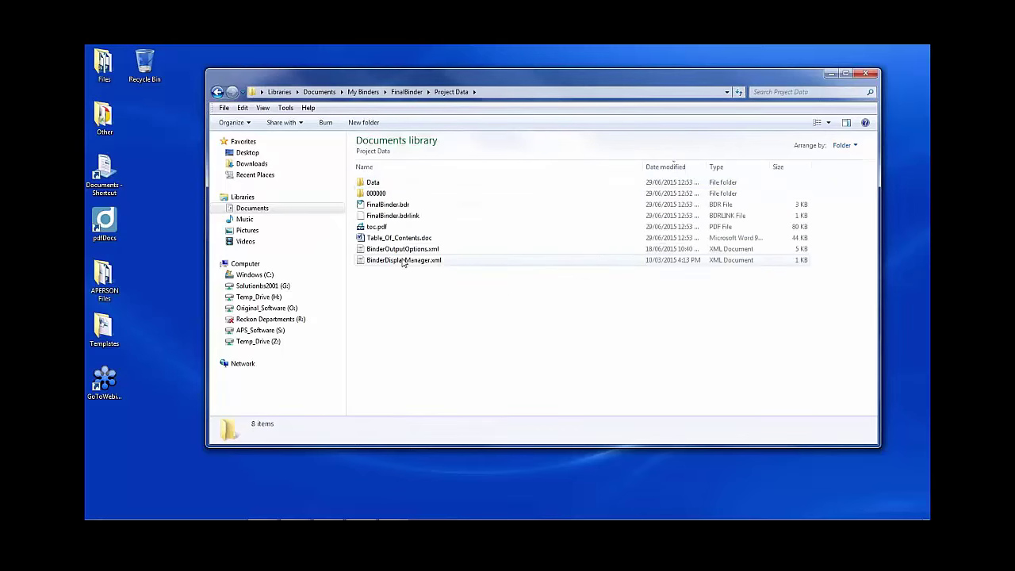
click(409, 205)
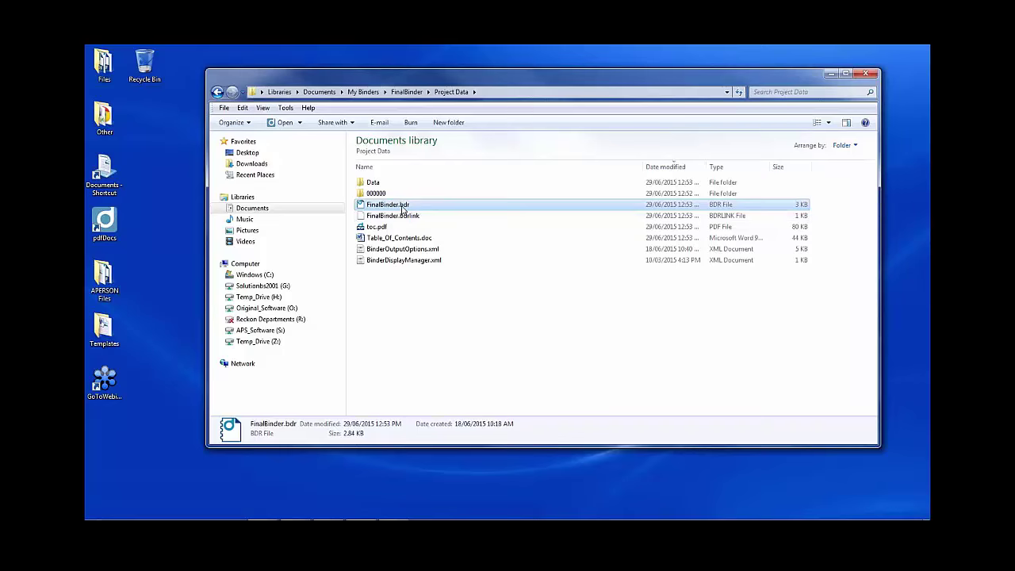
click(865, 74)
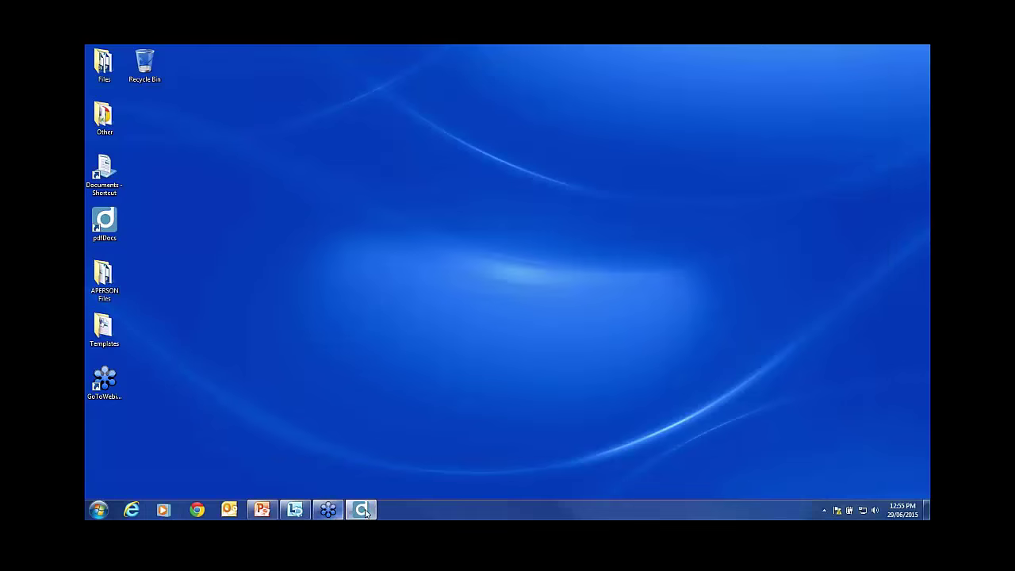
Return to the APersonGroup organizer project, show its document list, and run a redaction search for SALES.
click(361, 510)
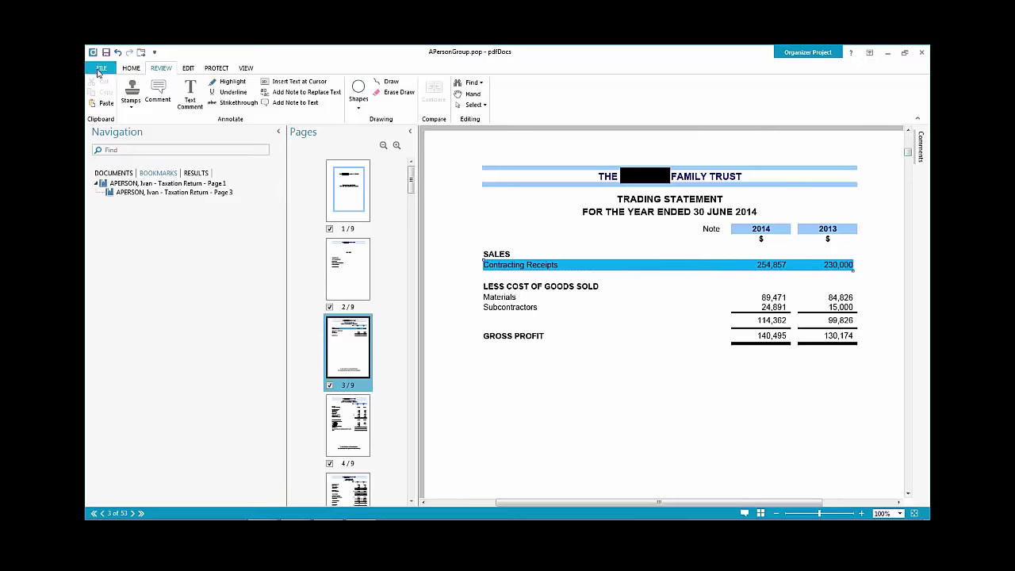
click(130, 68)
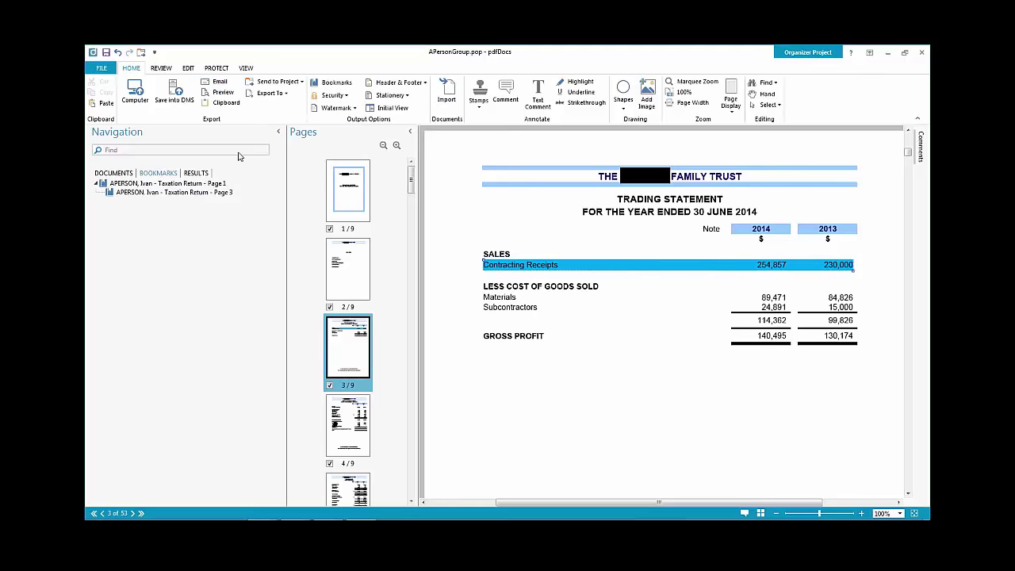
click(115, 173)
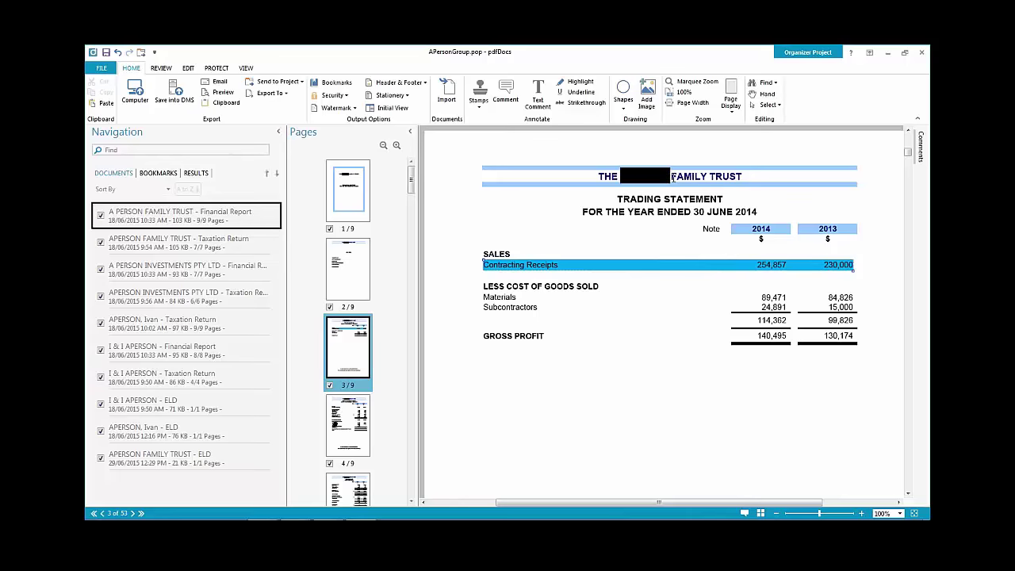
click(215, 69)
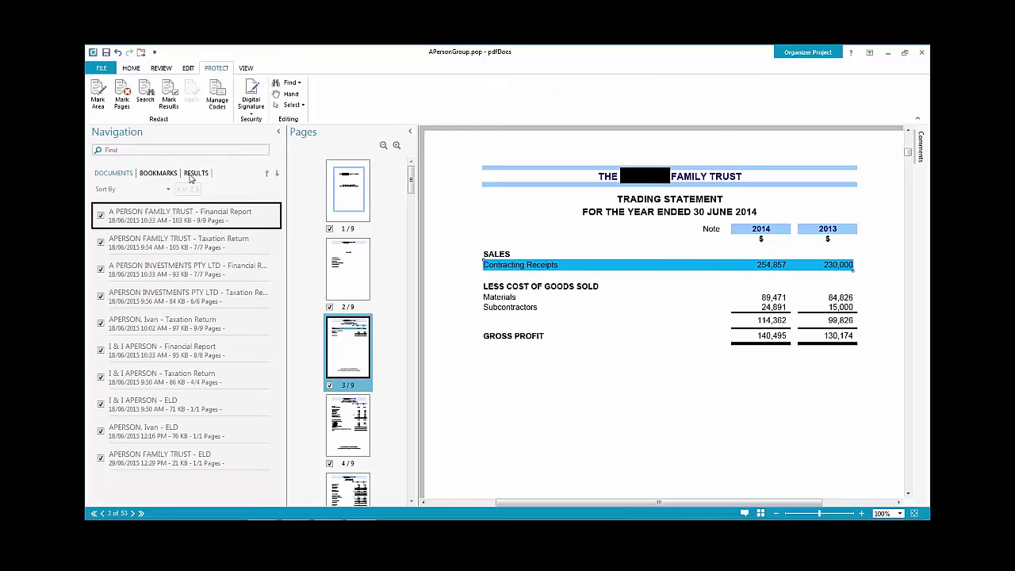
click(146, 92)
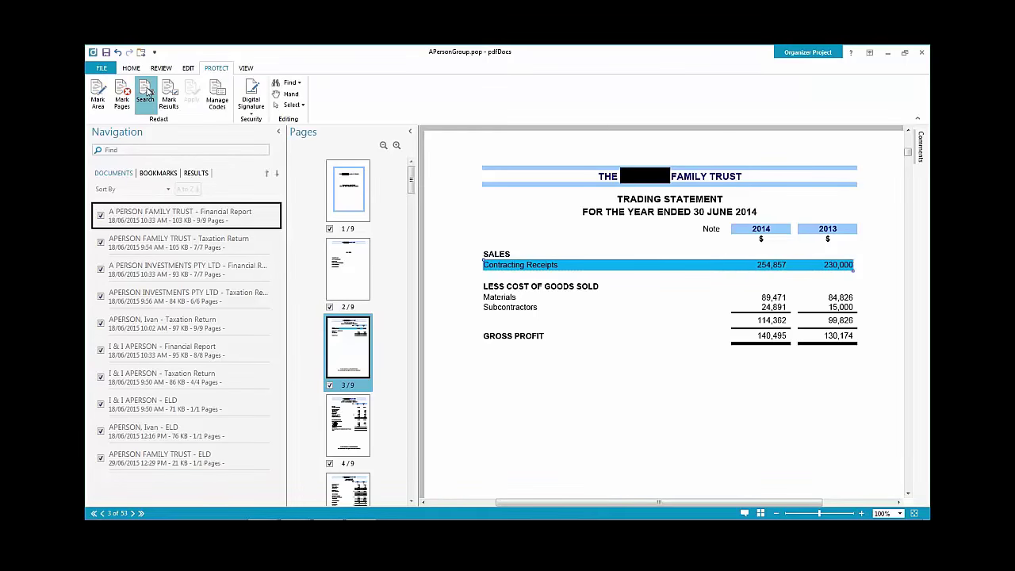
text(SALES)
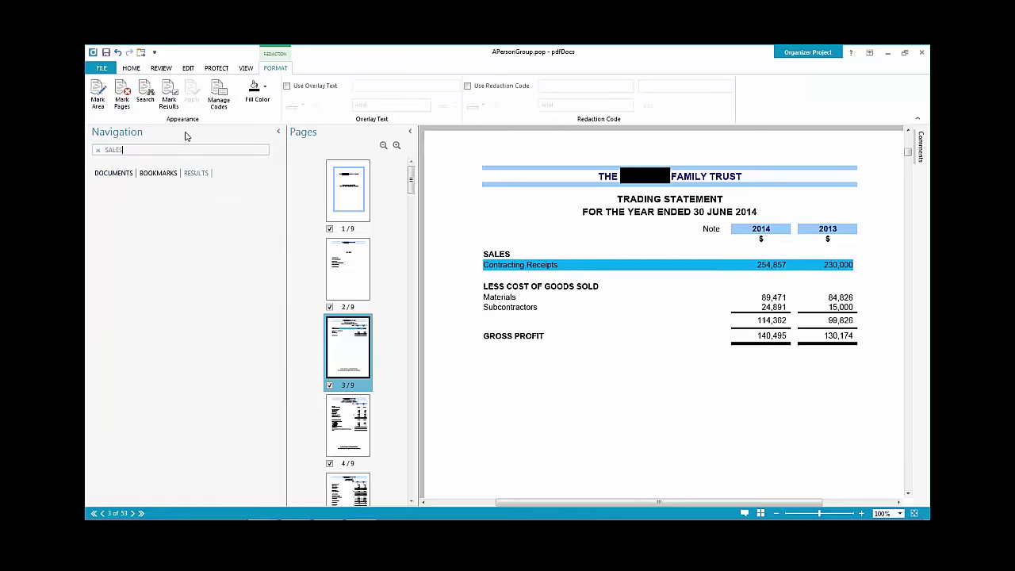
key(Return)
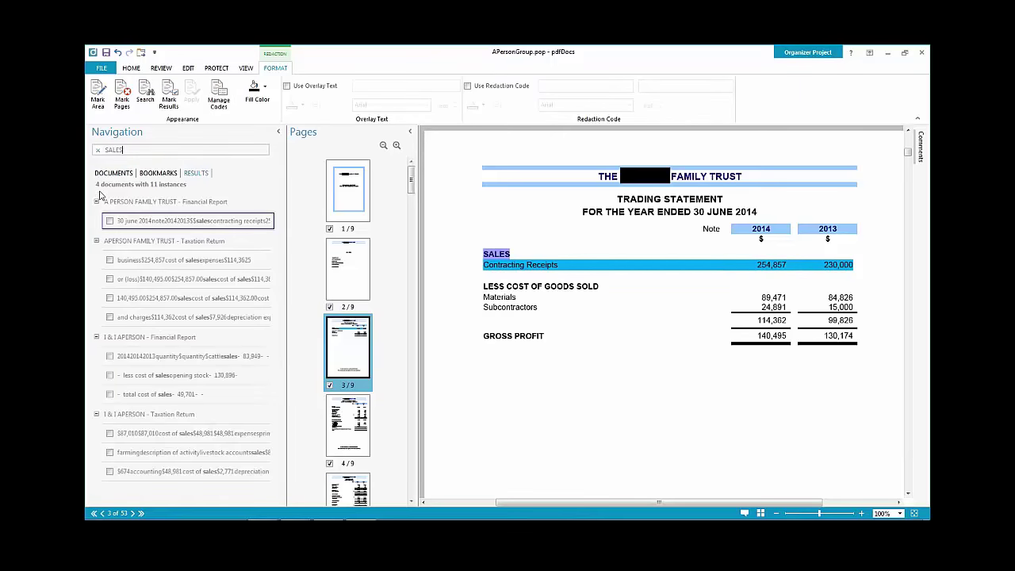
Check all SALES search results across the documents and set the redaction fill color to light green.
click(109, 220)
right_click(119, 223)
click(159, 228)
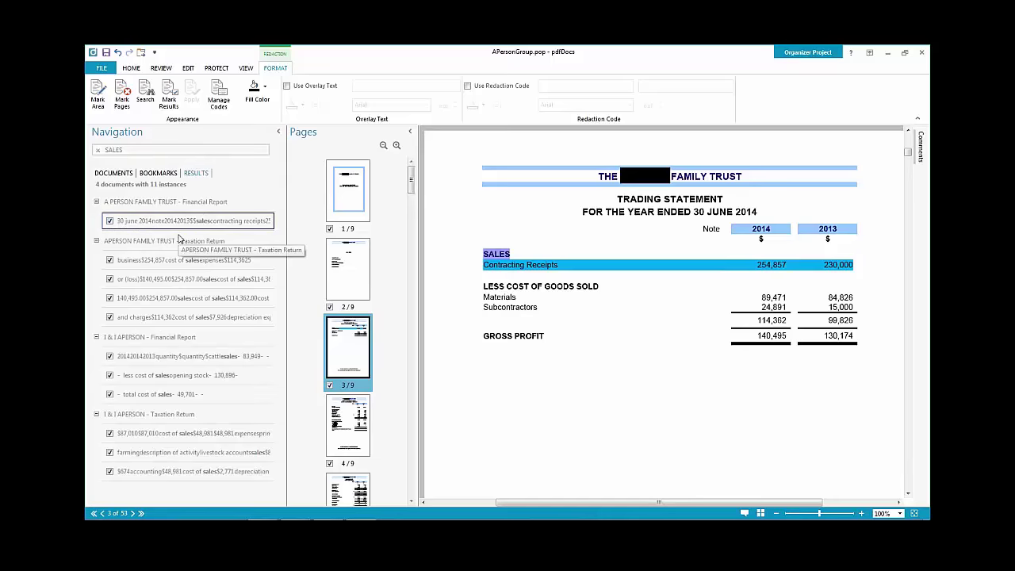
click(263, 87)
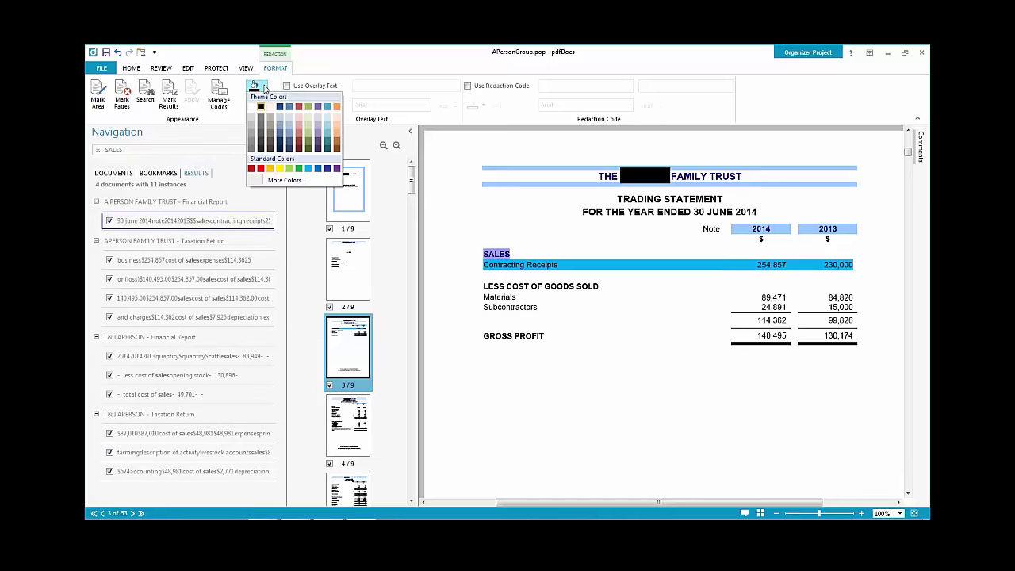
click(295, 169)
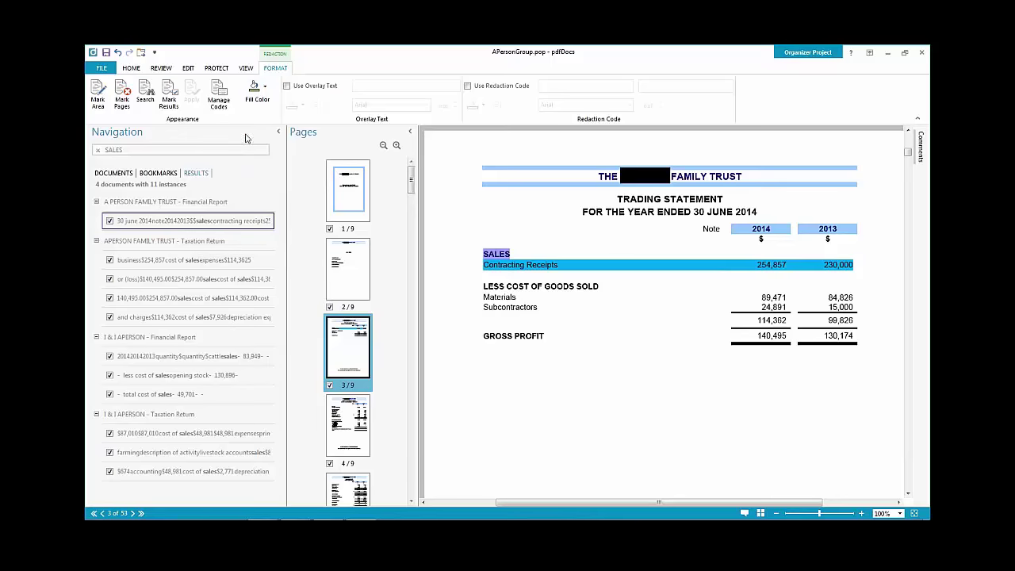
Mark the checked SALES results for redaction, and apply the redactions, agreeing to save the project.
click(169, 104)
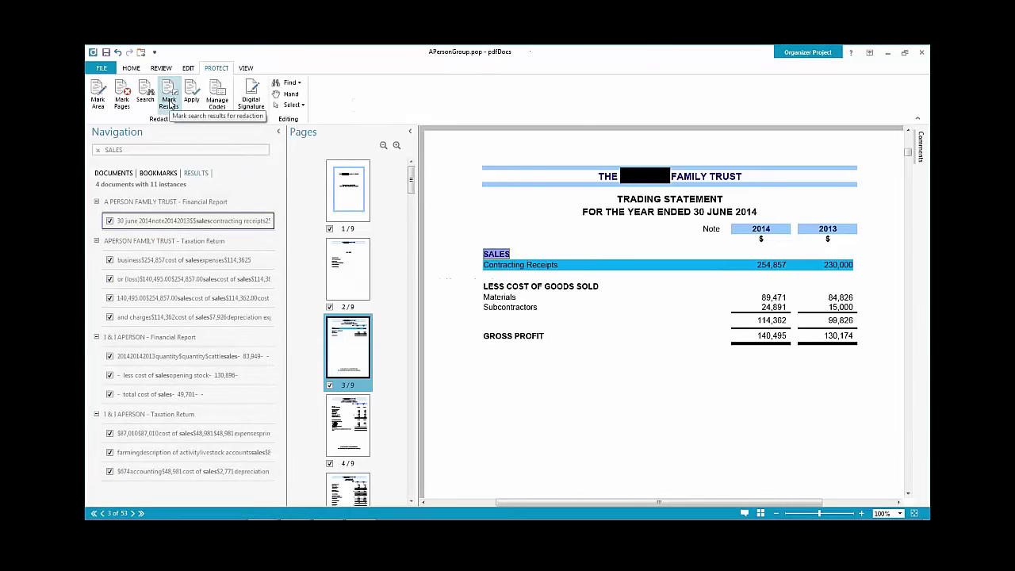
click(191, 97)
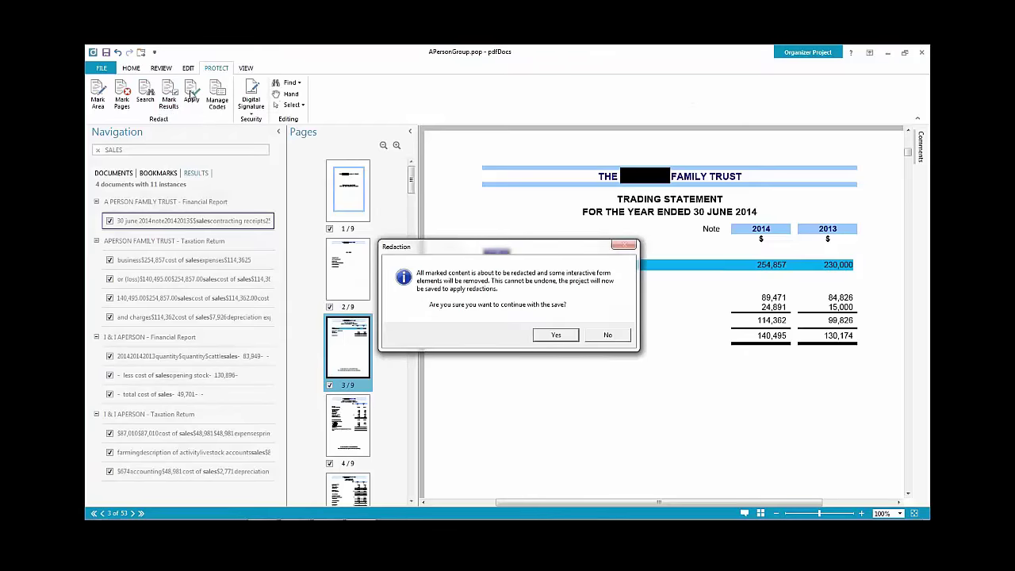
click(555, 335)
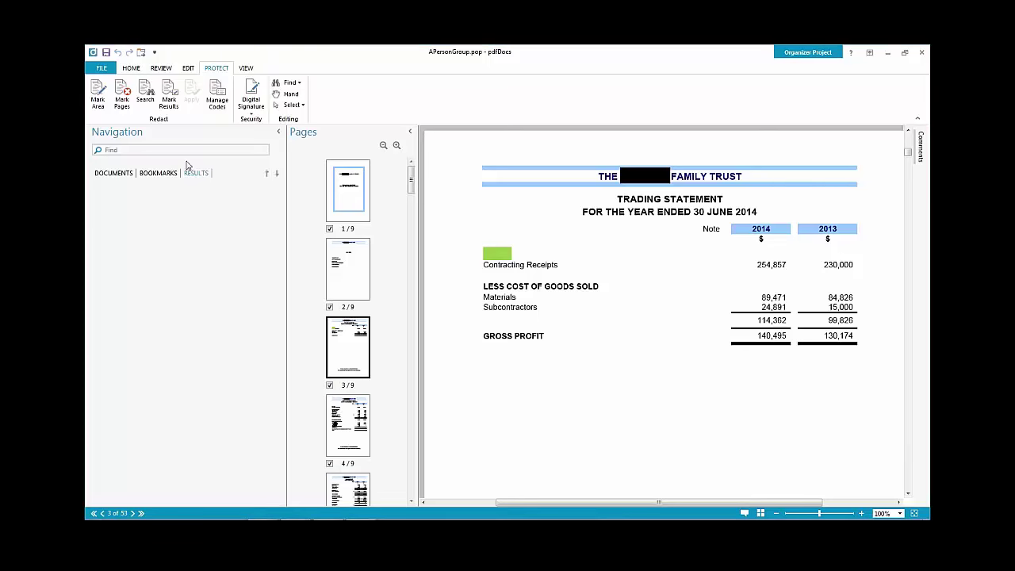
Try to email the APersonGroup project's documents, and close the project window.
click(130, 69)
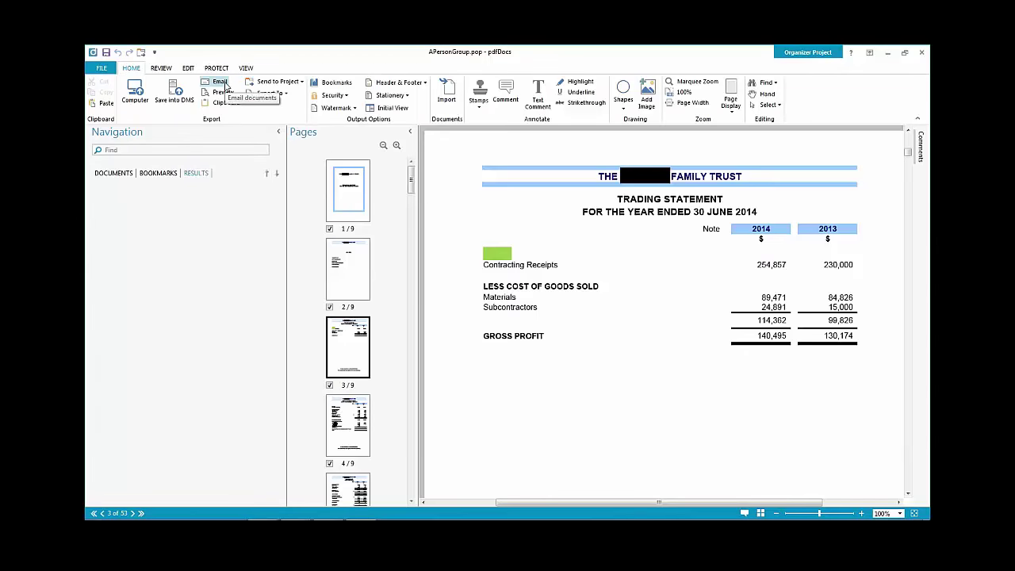
click(225, 85)
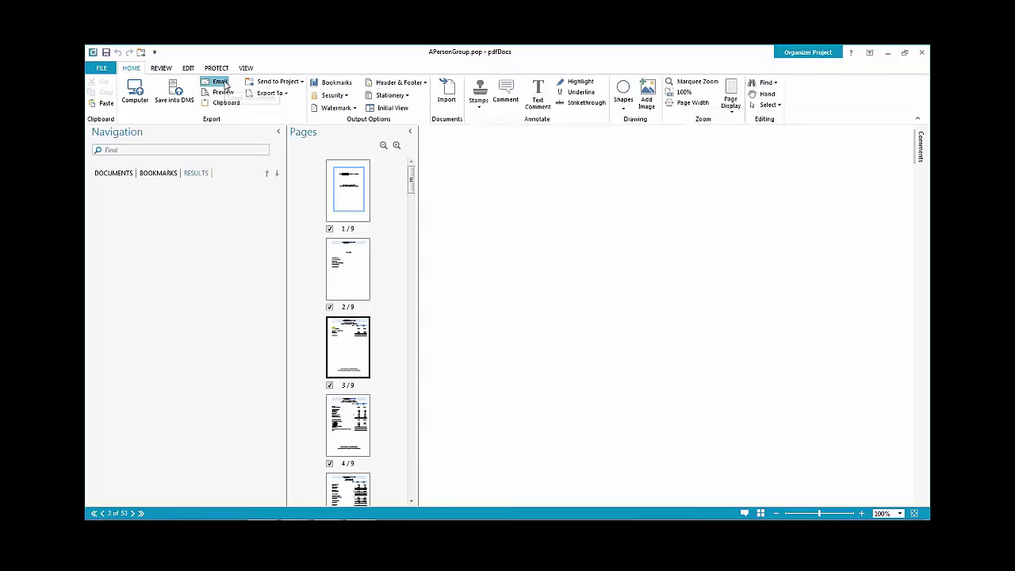
click(921, 52)
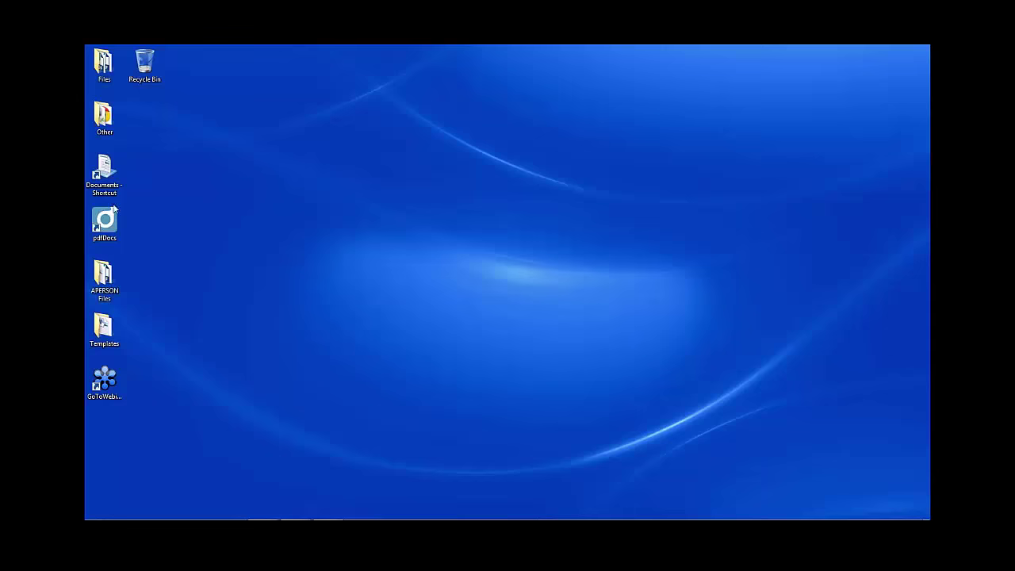
Reopen pdfDocs with the Organiser project and review its email sharing options, available PDF file types, and export options.
double_click(111, 226)
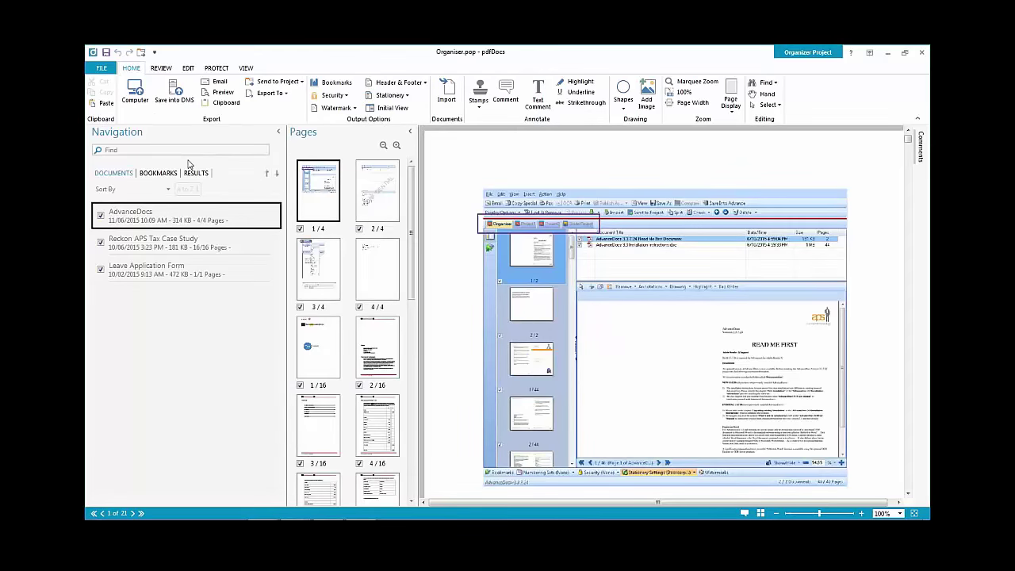
click(100, 68)
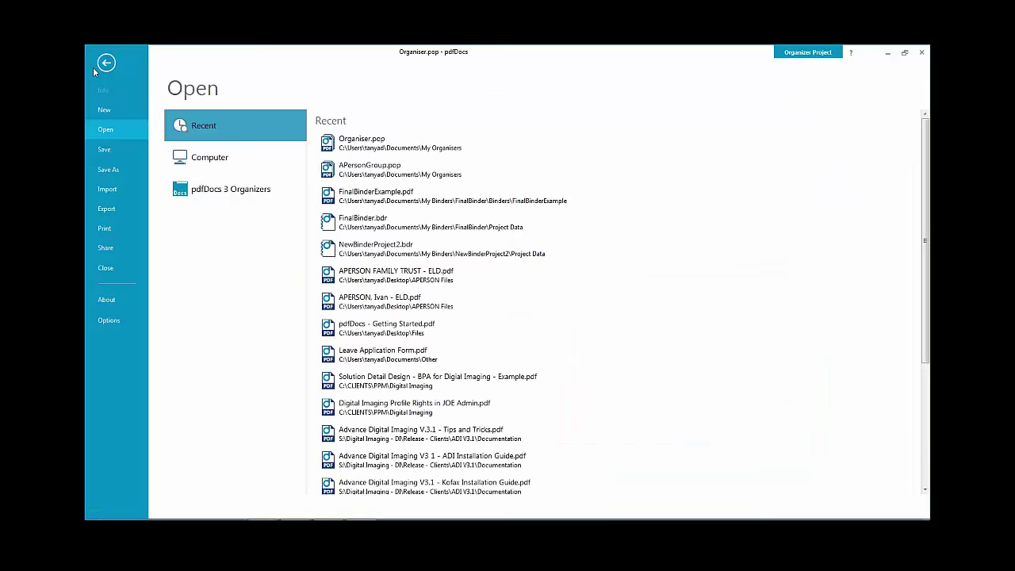
click(100, 247)
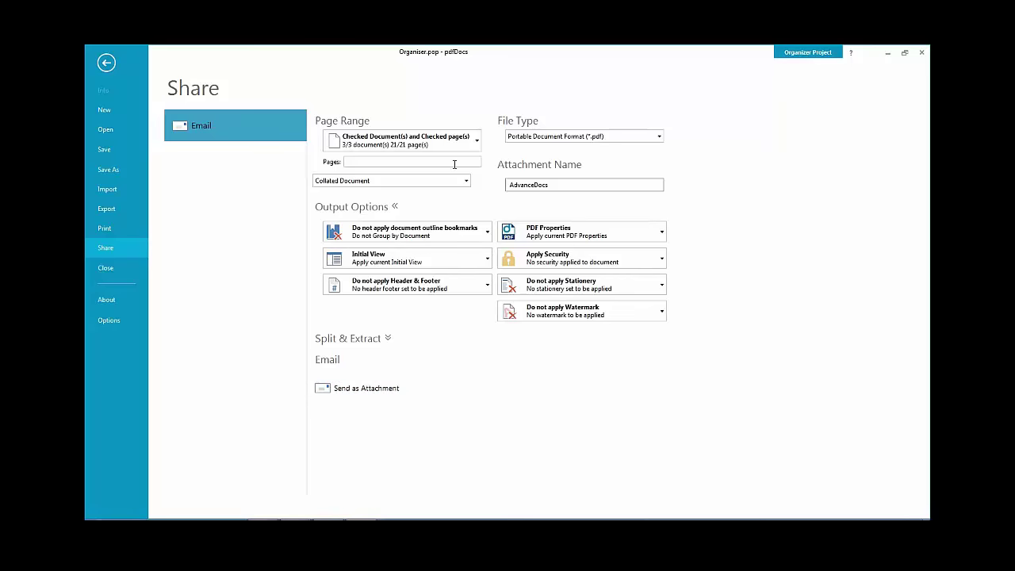
click(658, 138)
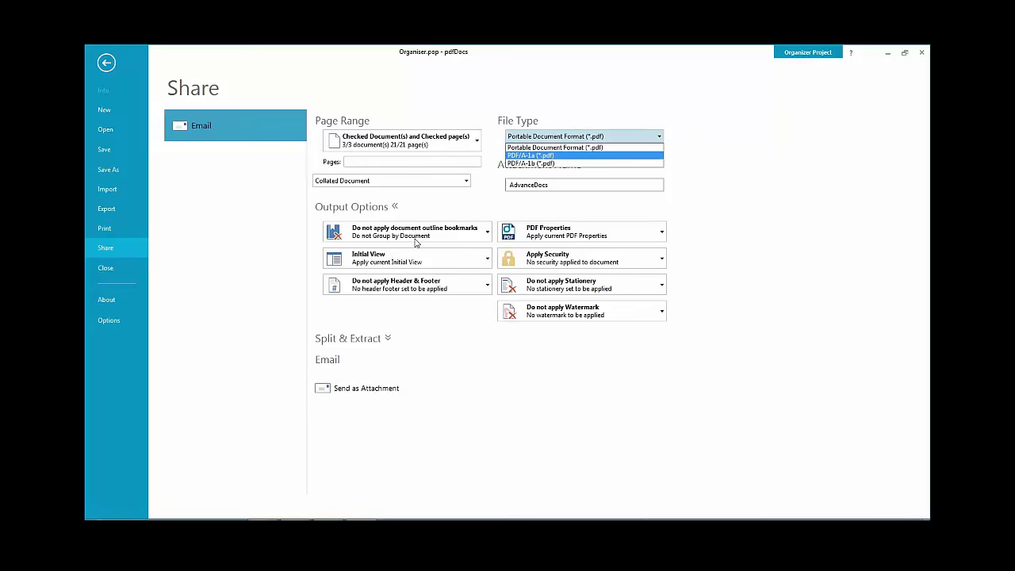
click(450, 396)
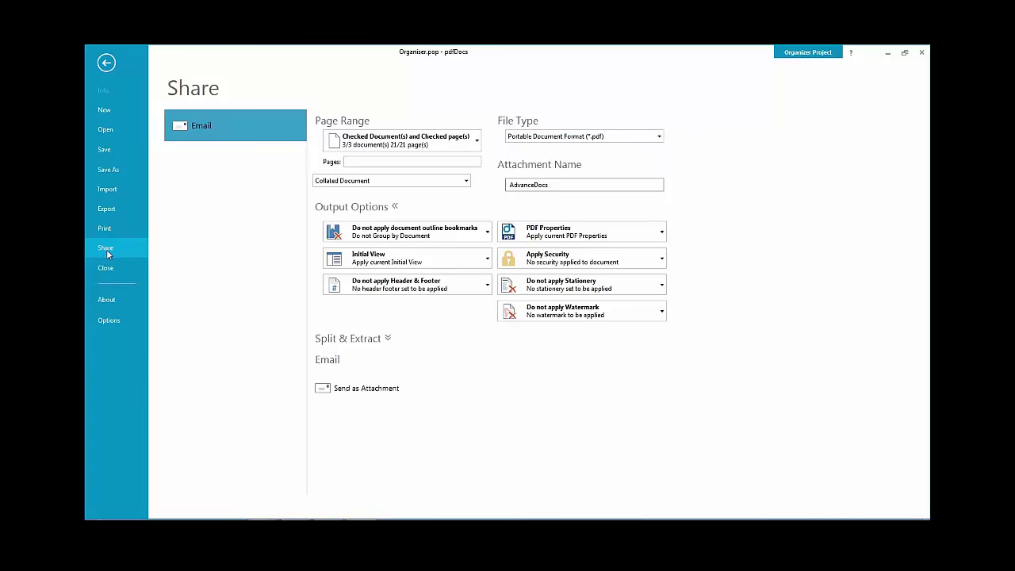
click(116, 208)
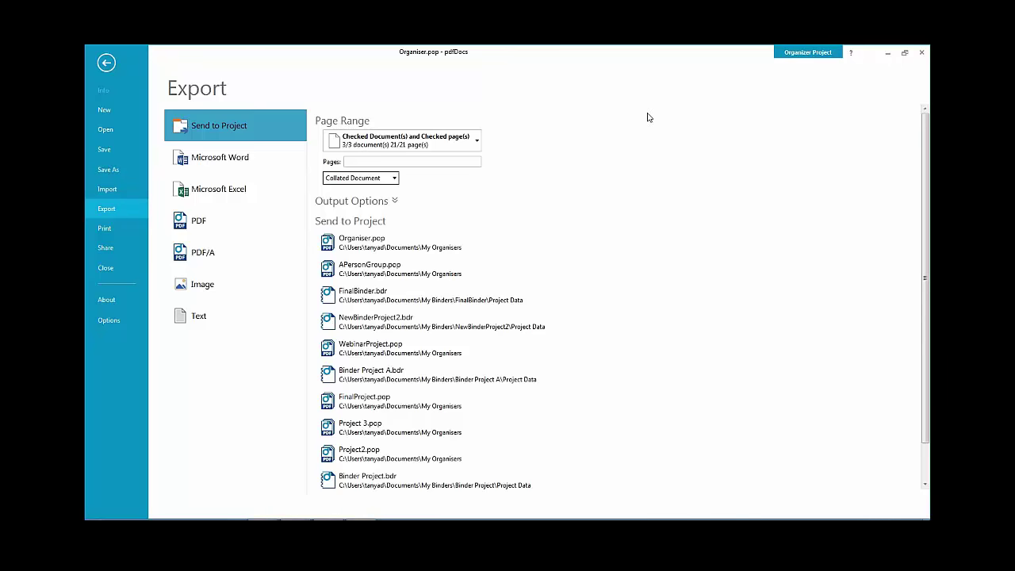
Browse Documents > My Organisers in the file manager, examine the Send to destinations for WebinarProject.pop, and close the file window.
click(888, 54)
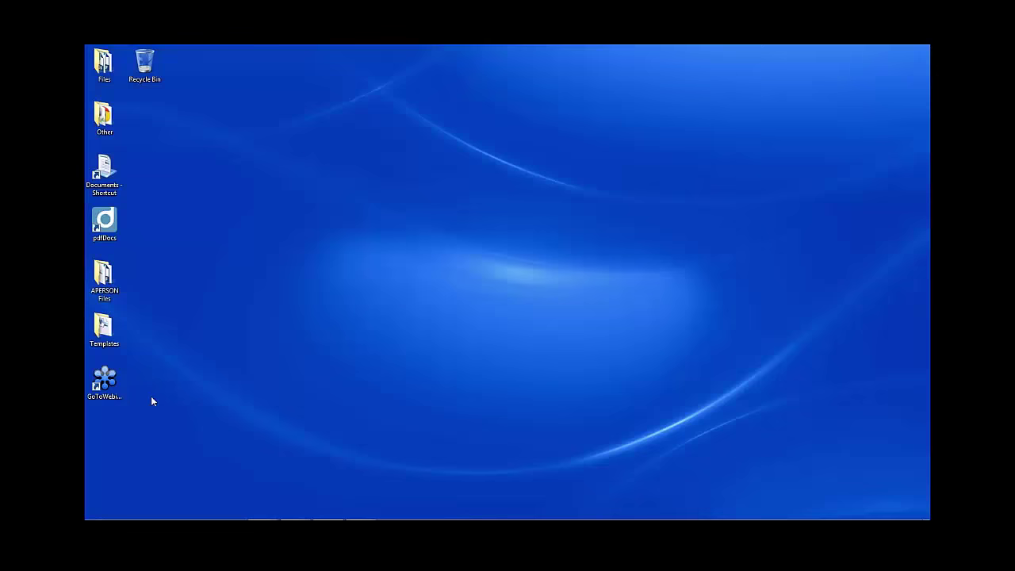
key(super+e)
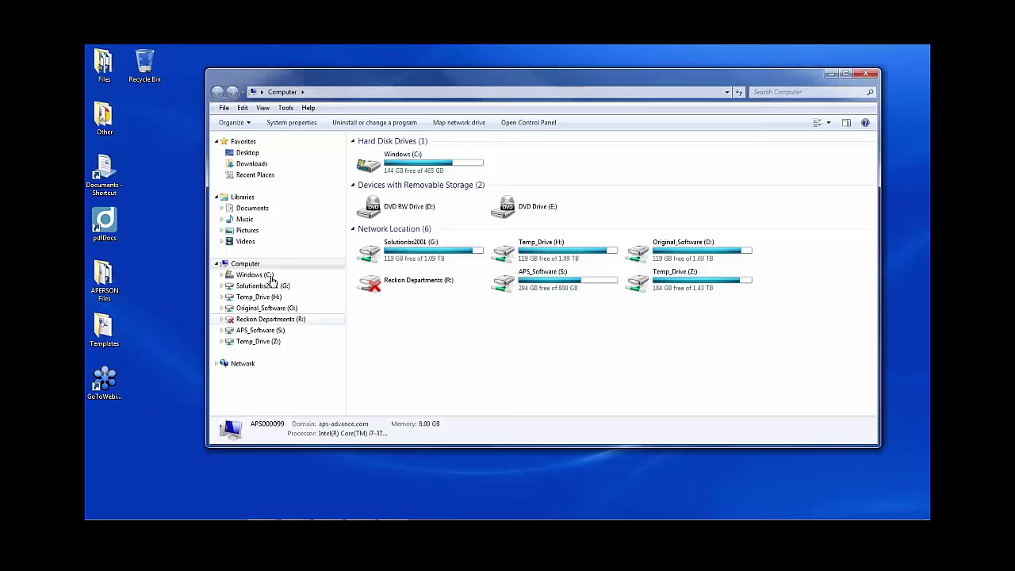
click(252, 207)
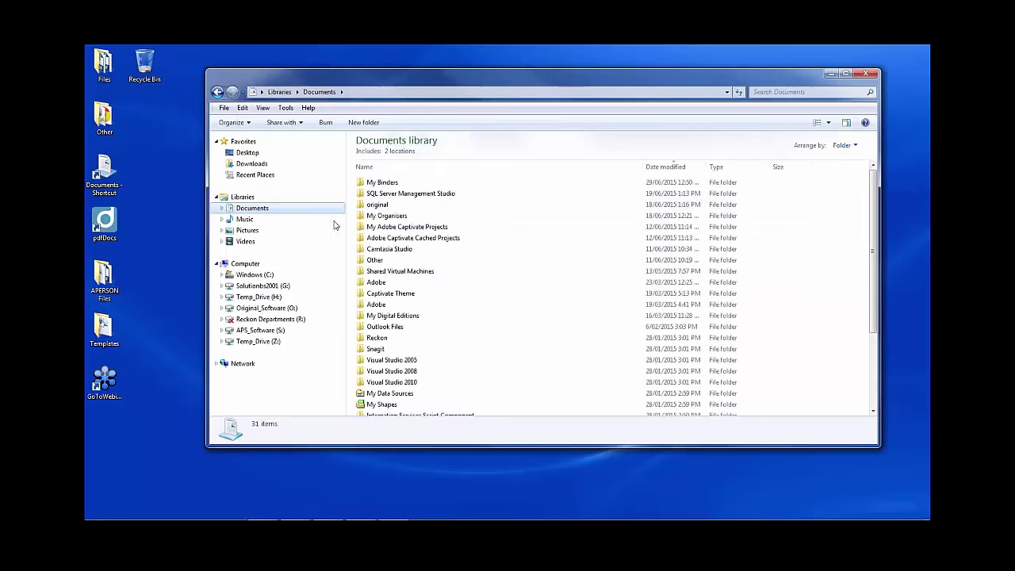
double_click(387, 216)
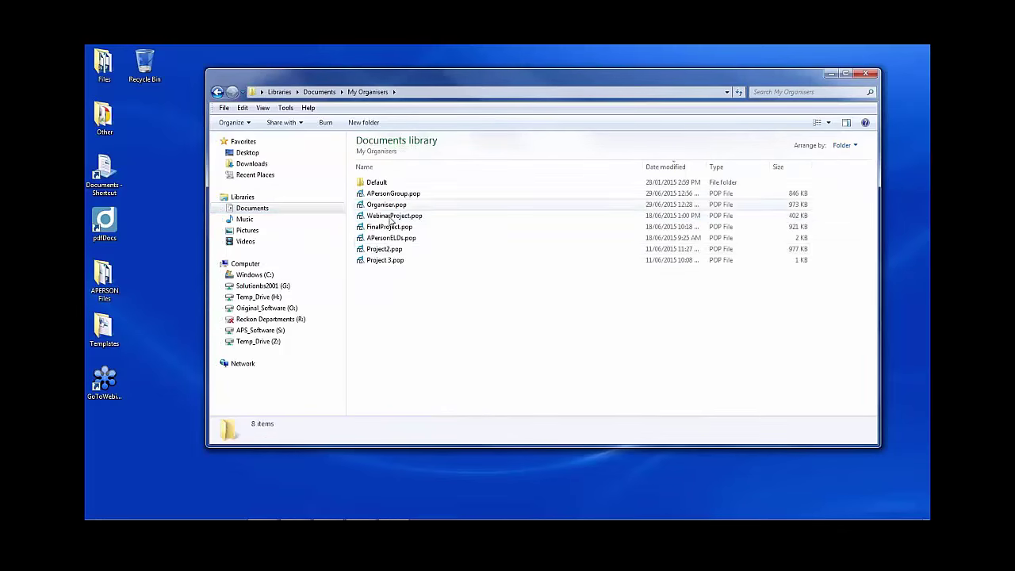
click(394, 215)
right_click(394, 215)
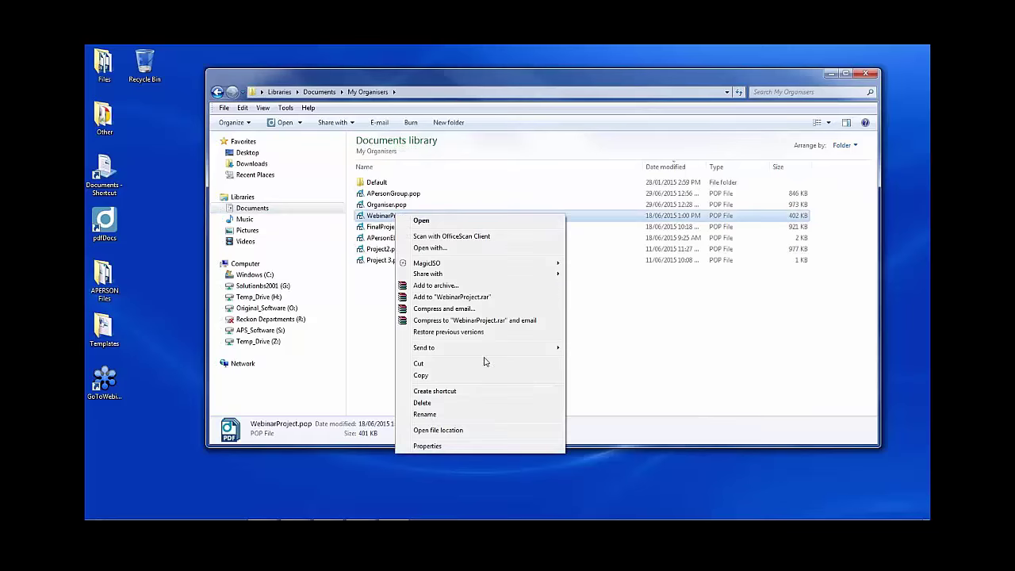
mouse_move(513, 353)
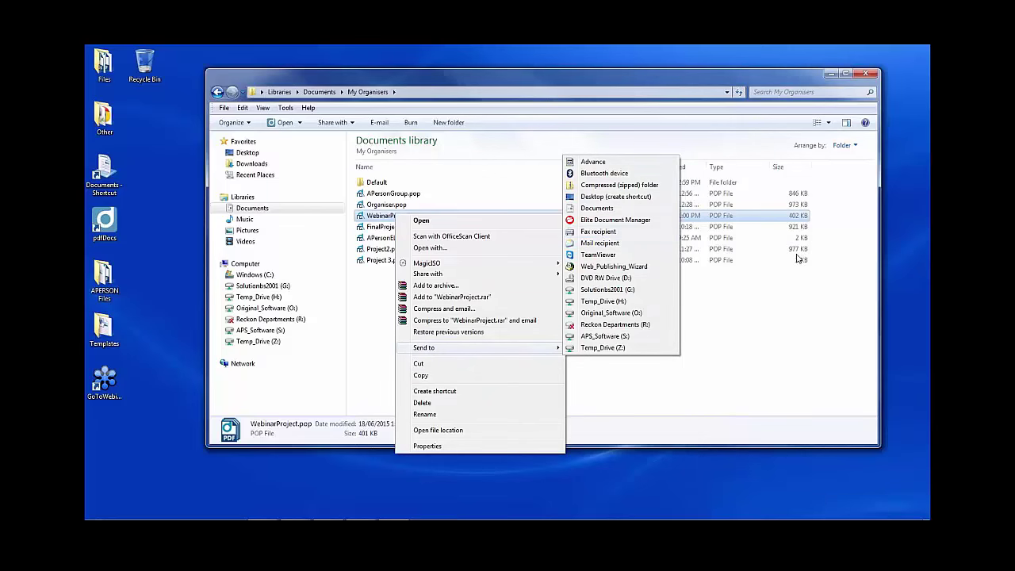
click(722, 324)
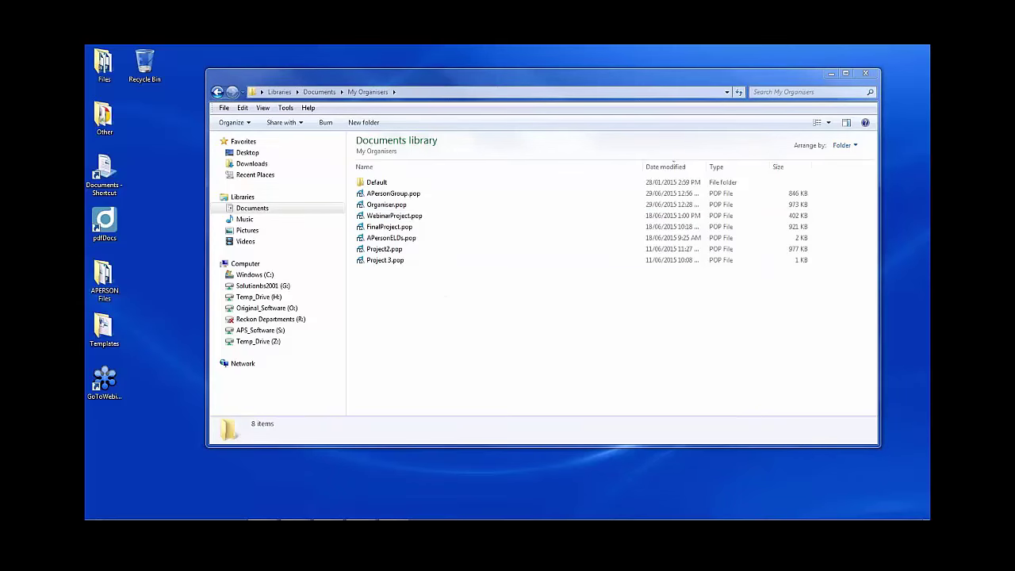
click(867, 74)
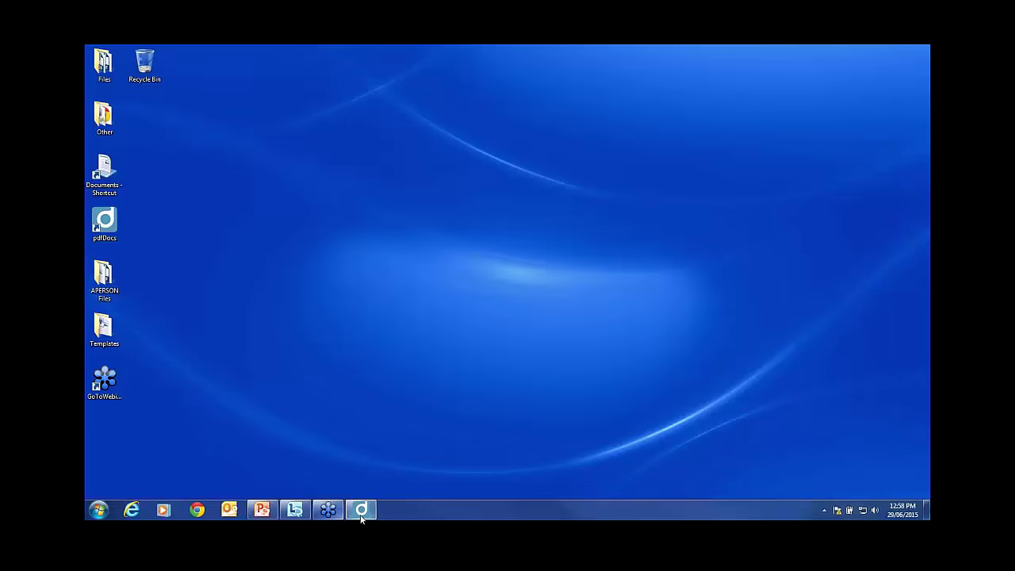
Return to the Organiser project's pages, show its comments, and go to the last page 5 comment in Reckon APS Tax Case Study.
click(361, 515)
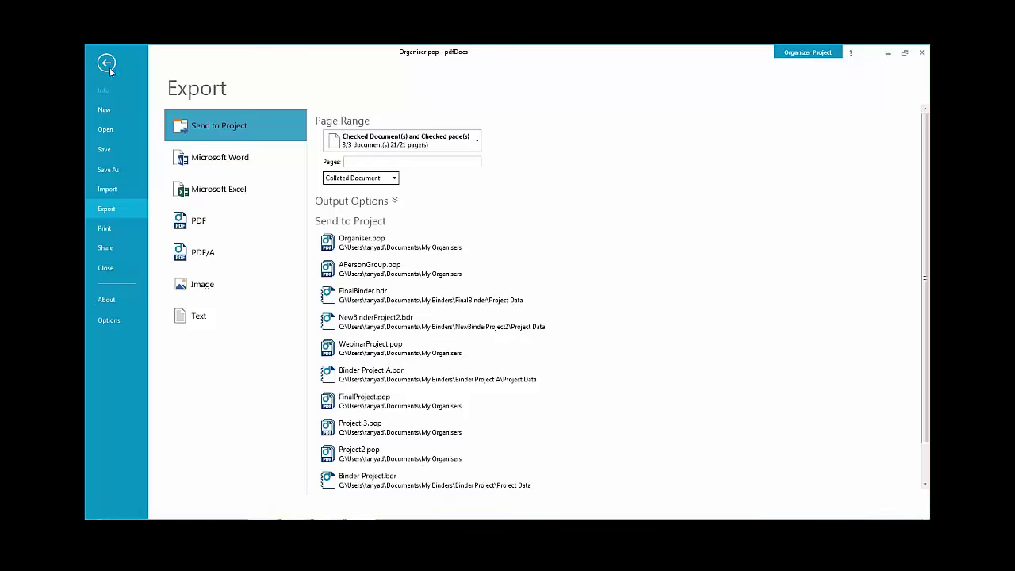
click(108, 65)
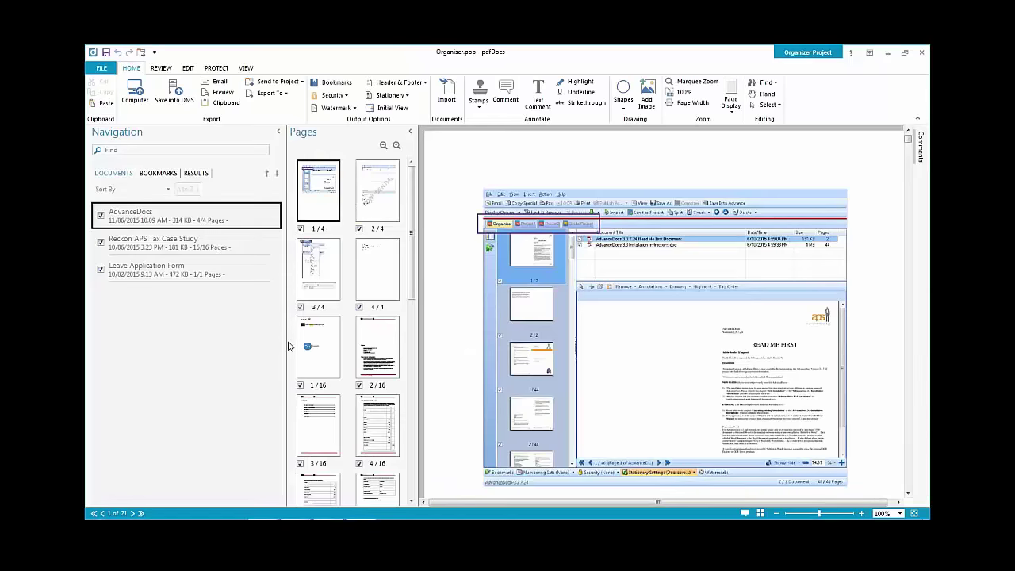
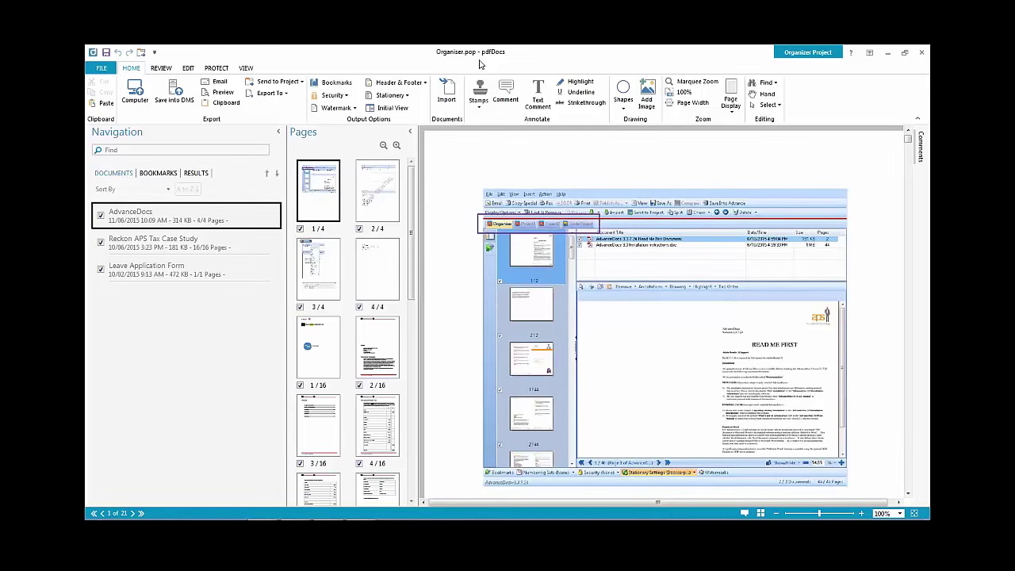
click(920, 155)
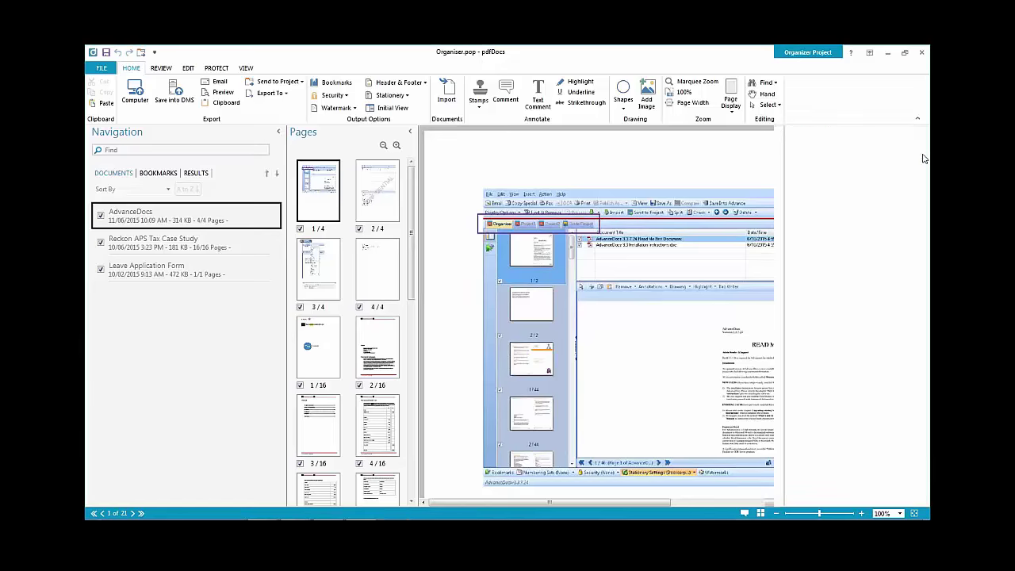
click(832, 287)
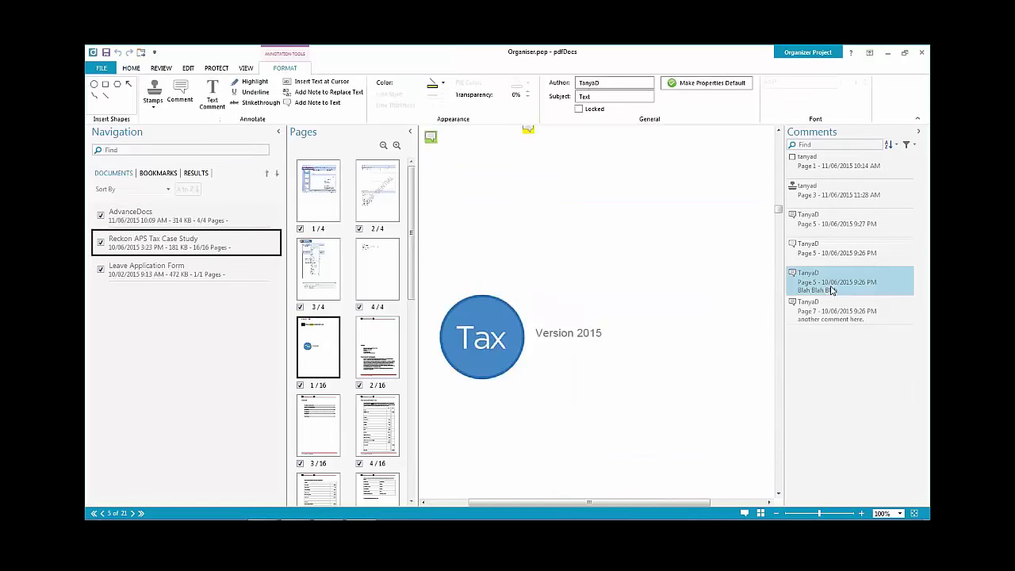
View the page 7 comment in Reckon APS Tax Case Study and hide the comments list.
click(832, 321)
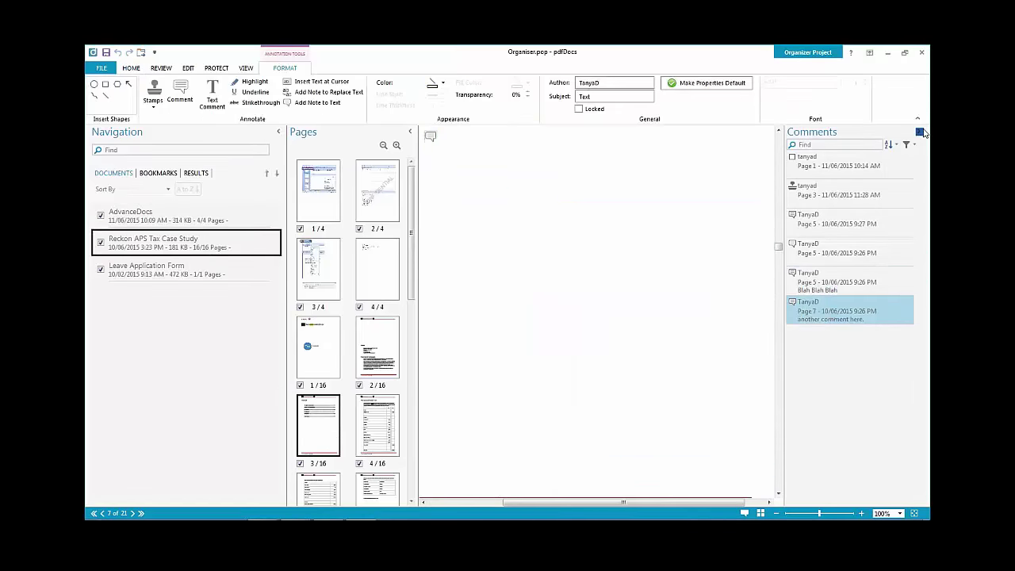
click(919, 132)
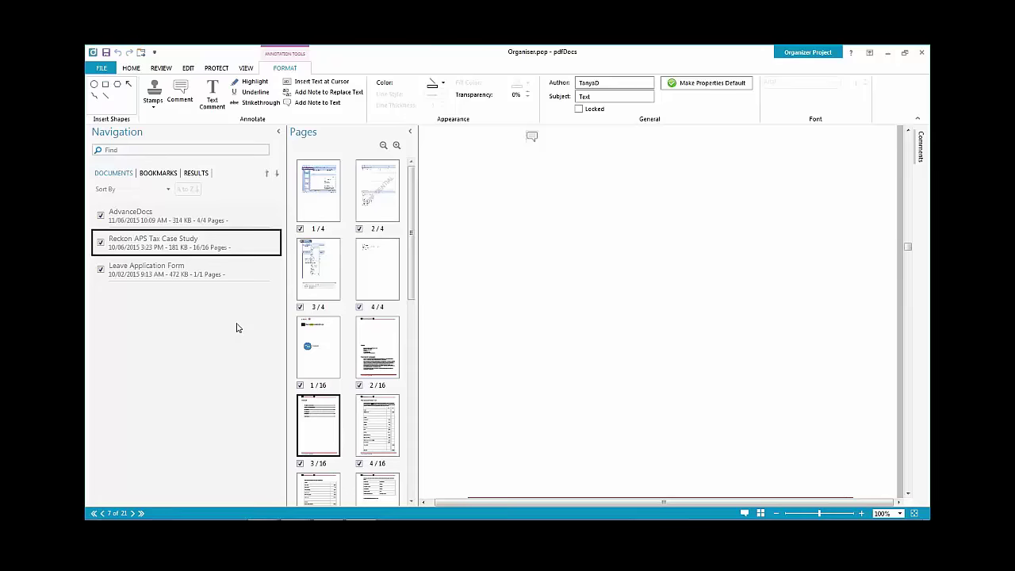
Draw a rectangle around the Copyright & Trademarks section on page 2 of Reckon APS Tax Case Study.
click(379, 350)
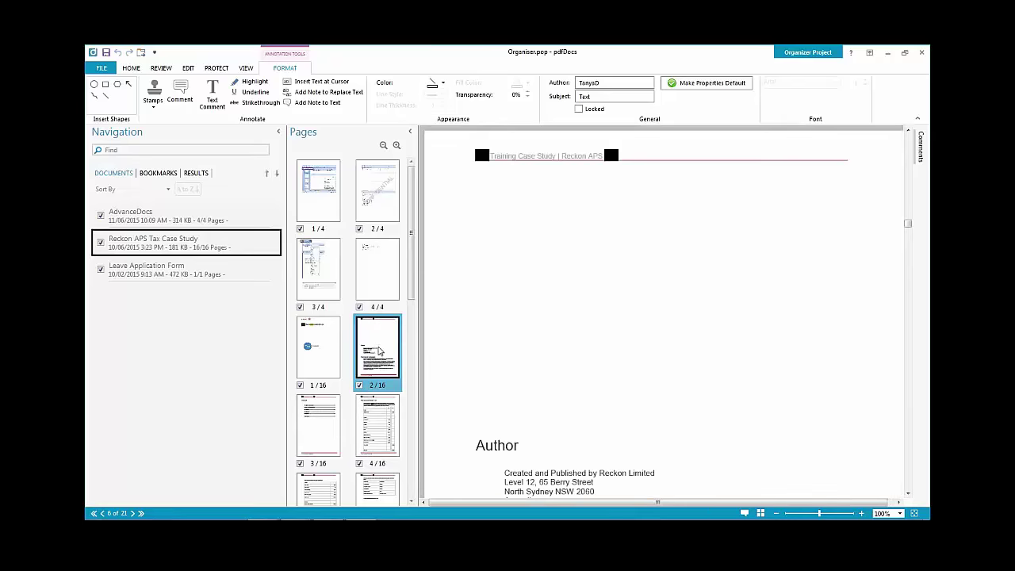
drag(908, 224, 909, 234)
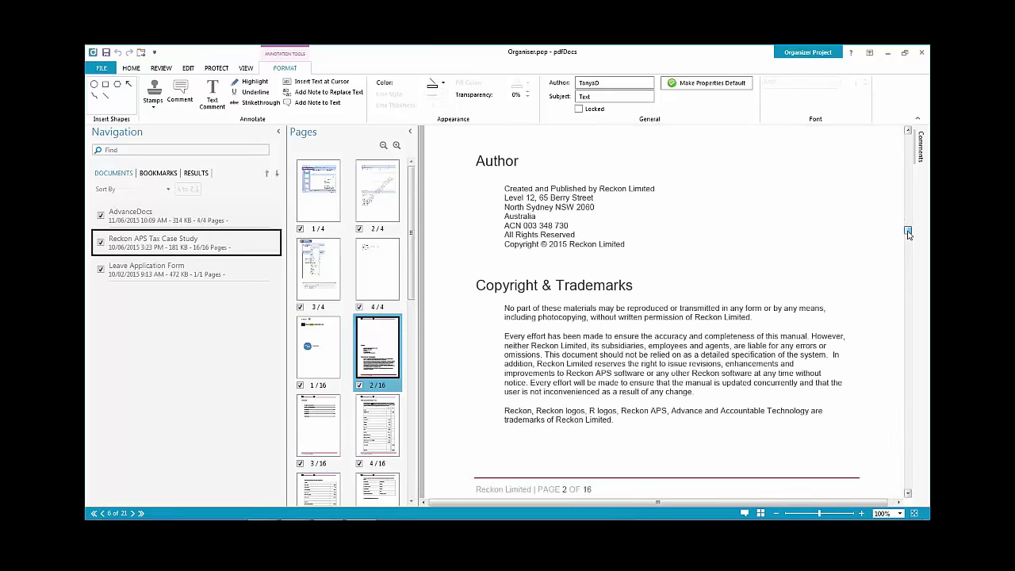
click(166, 70)
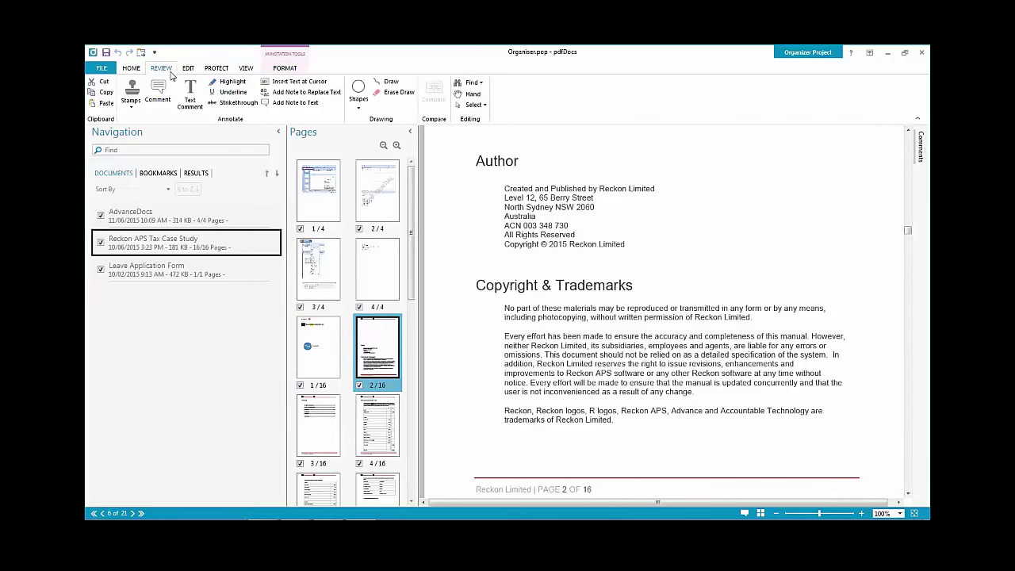
click(358, 97)
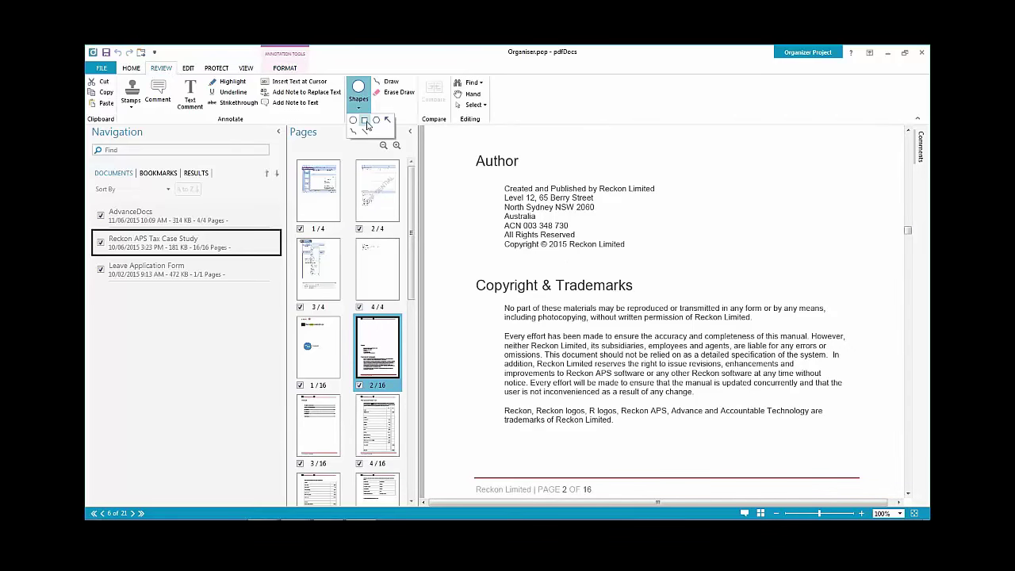
click(364, 120)
mouse_move(471, 275)
mouse_down()
mouse_move(584, 379)
mouse_move(873, 440)
mouse_up()
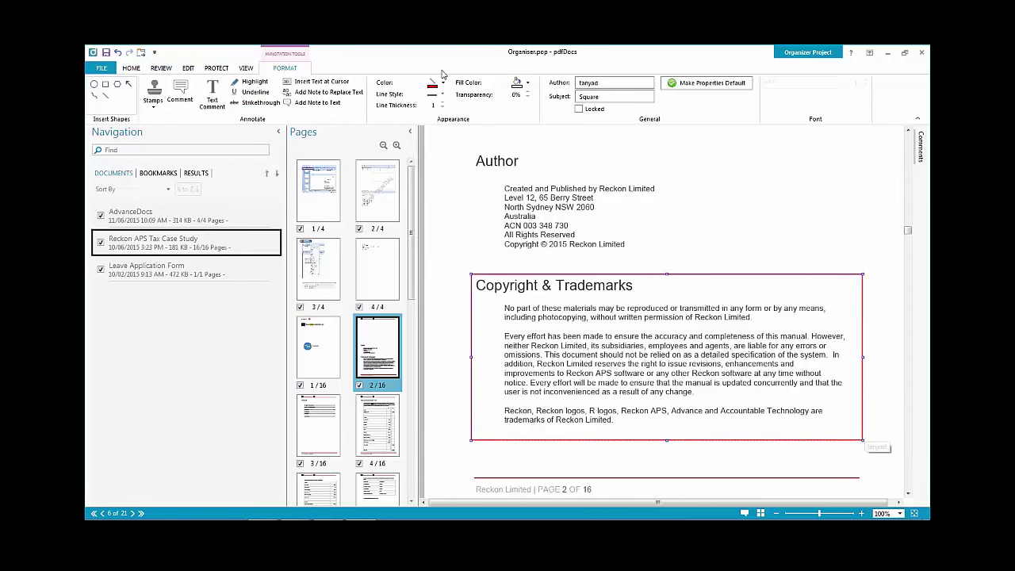
Cover the Copyright & Trademarks text by giving the rectangle a white fill and a white outline.
click(528, 87)
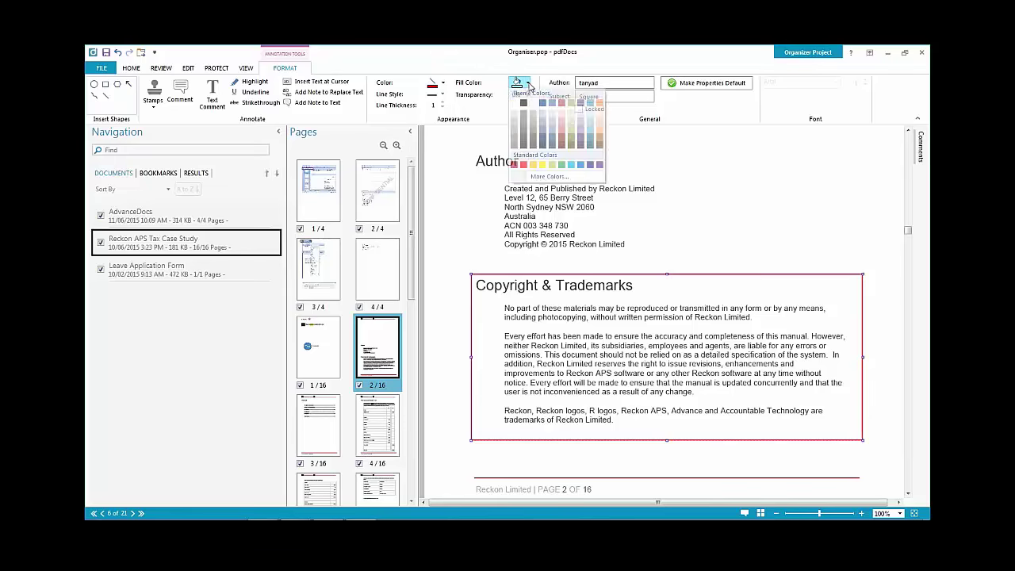
click(517, 105)
click(725, 252)
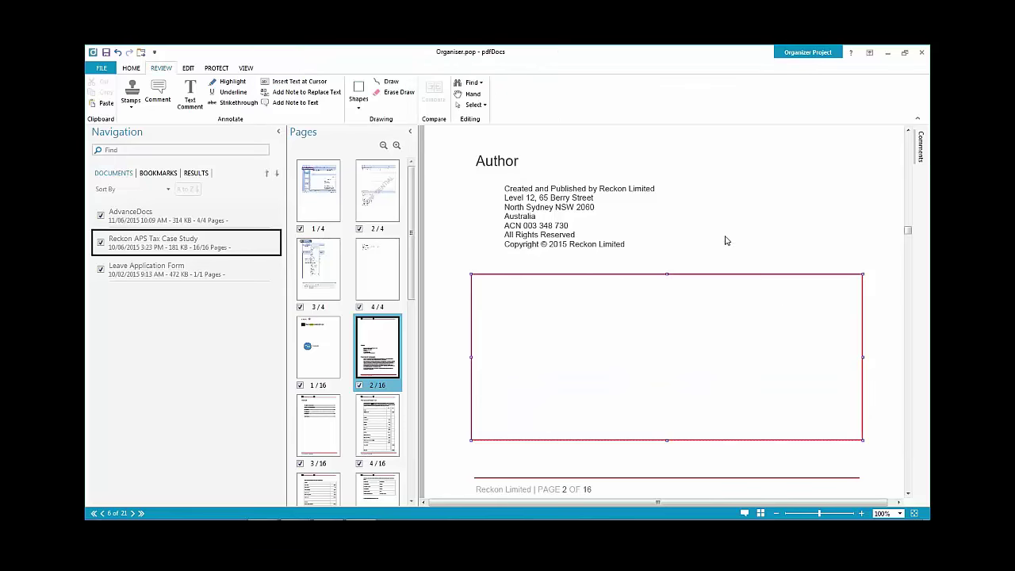
click(546, 287)
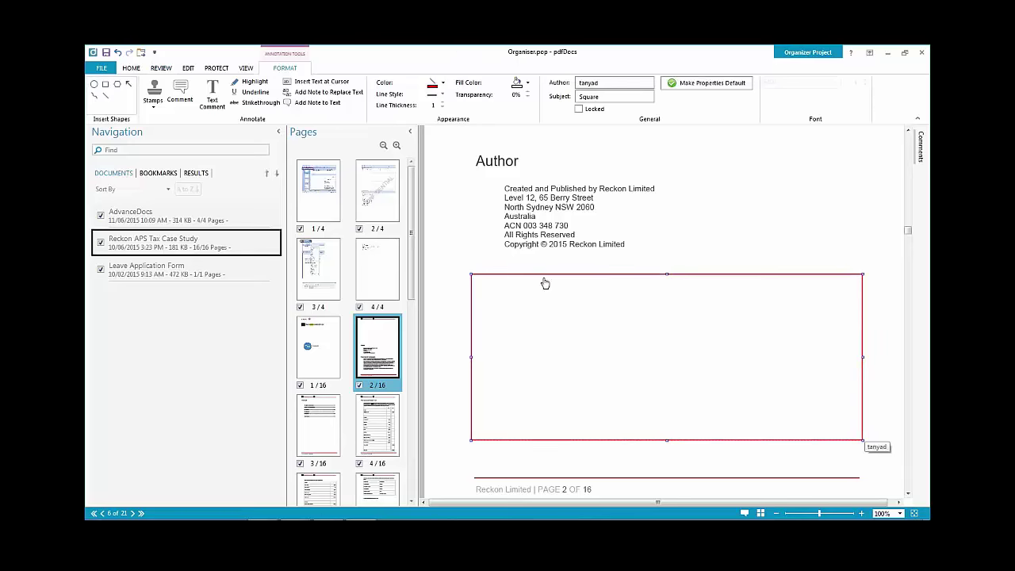
click(441, 83)
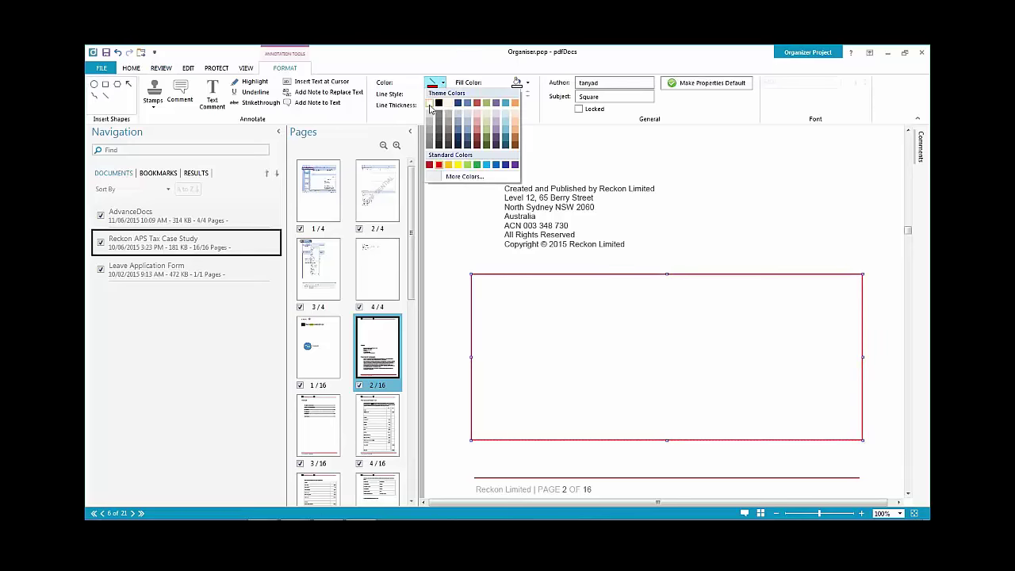
click(430, 104)
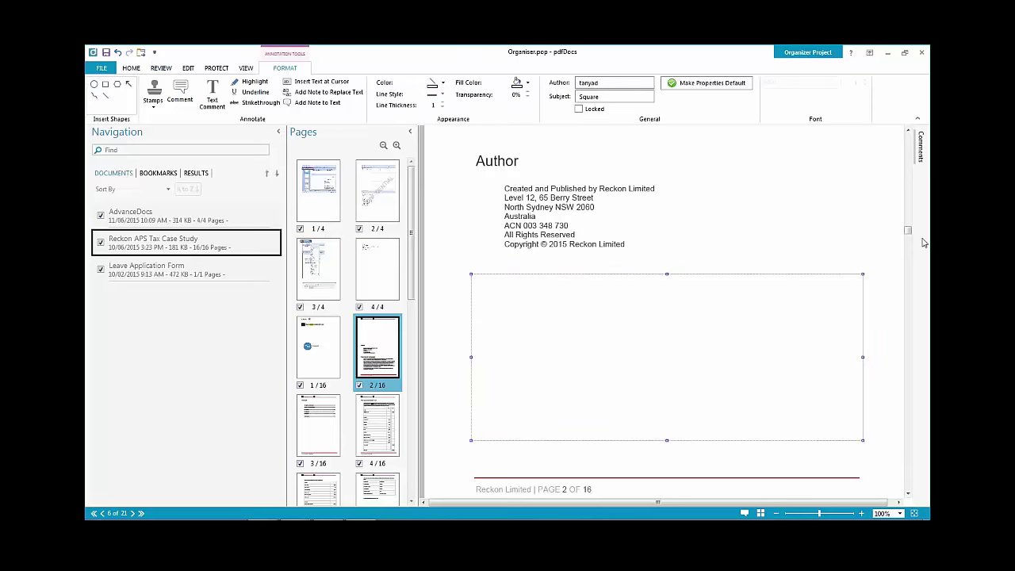
Add a text comment between the Author details and the white rectangle reading "Another comment can be added to the document here by typeing.".
click(909, 132)
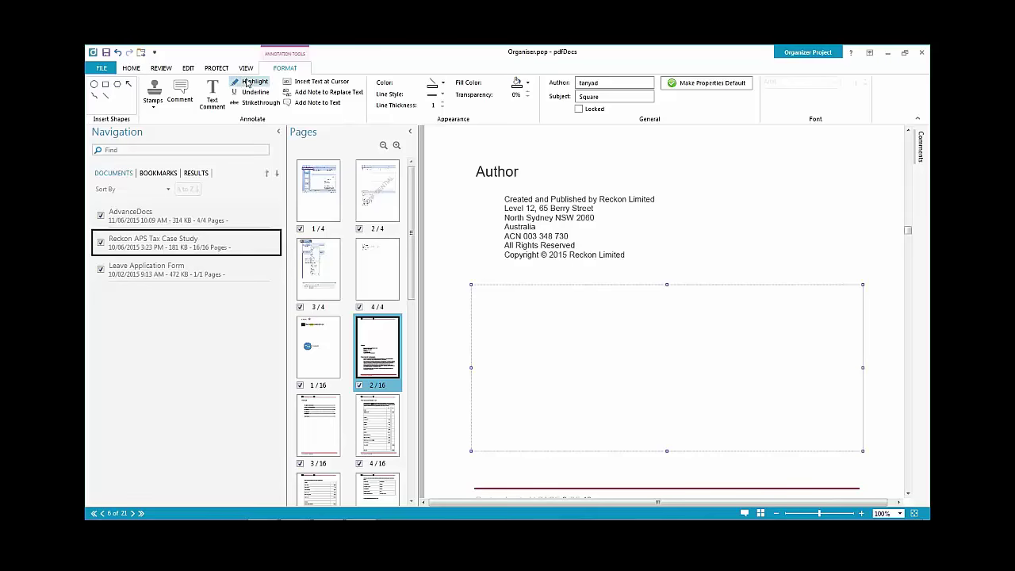
click(160, 69)
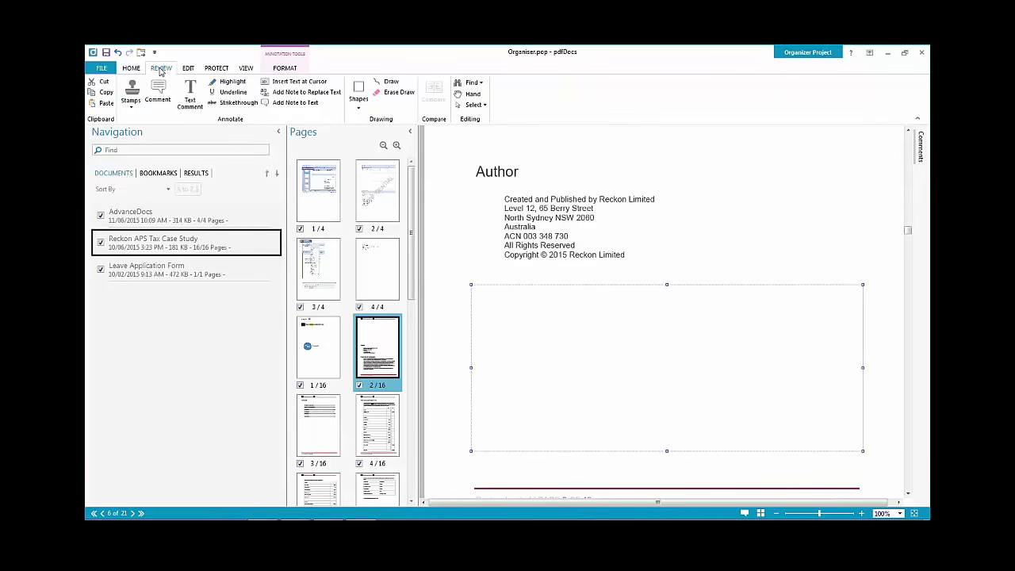
click(191, 93)
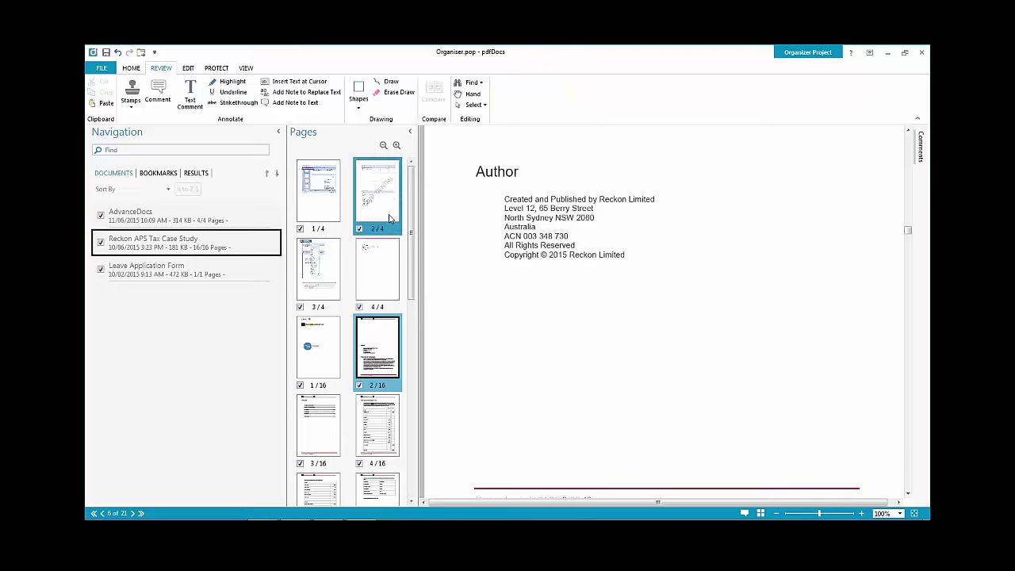
click(473, 273)
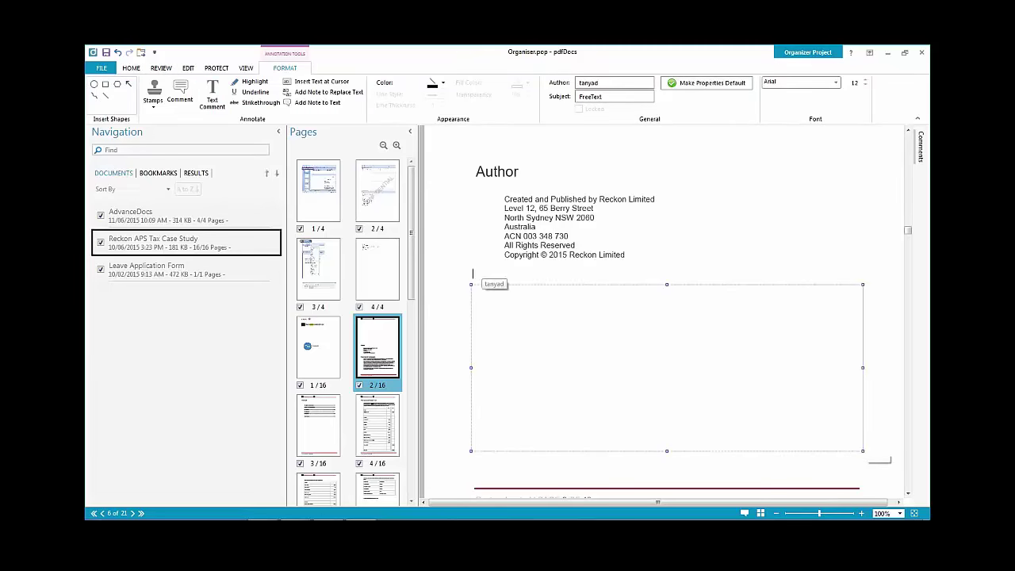
text(An)
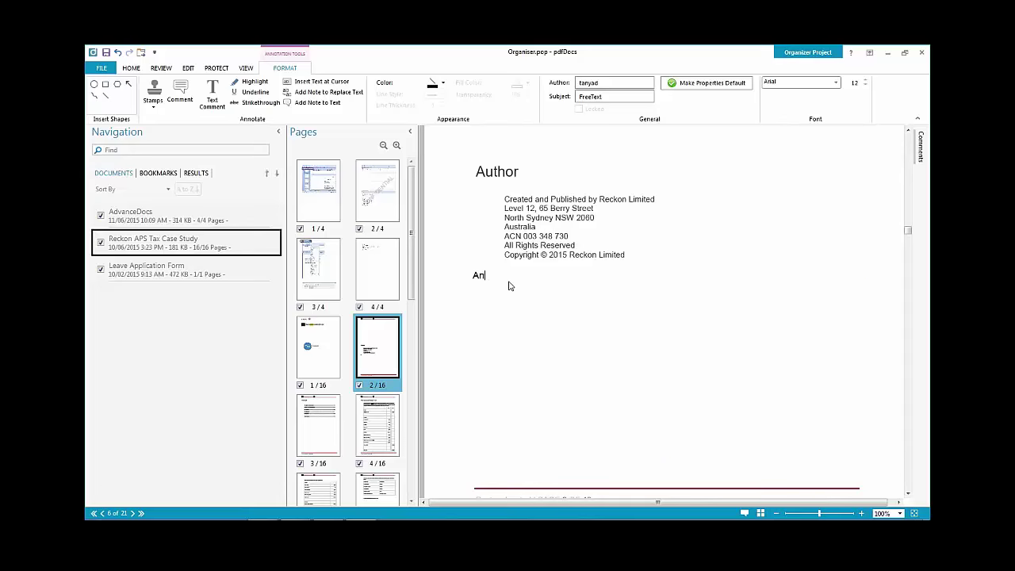
text(other comment can )
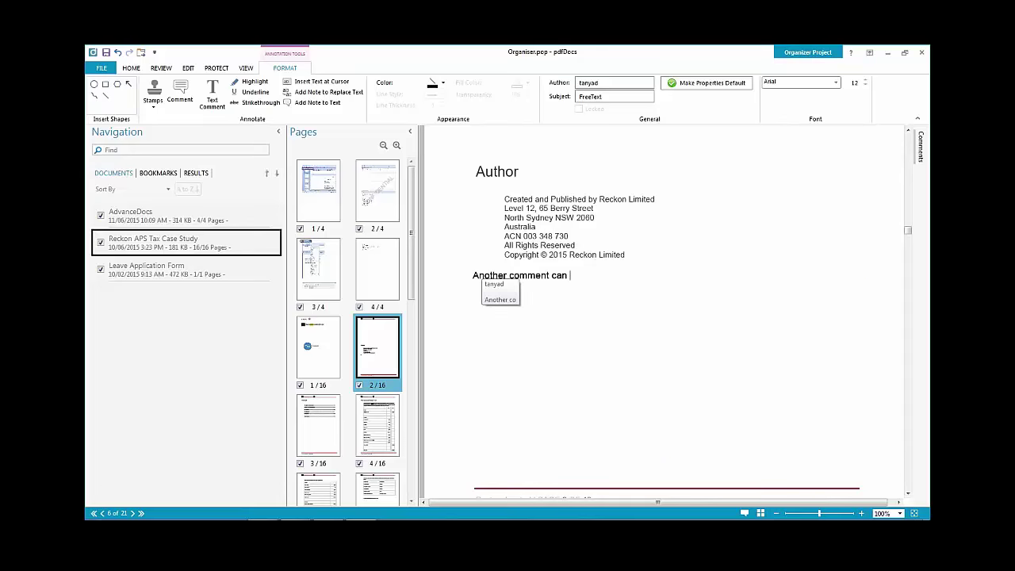
text(be added to the doc)
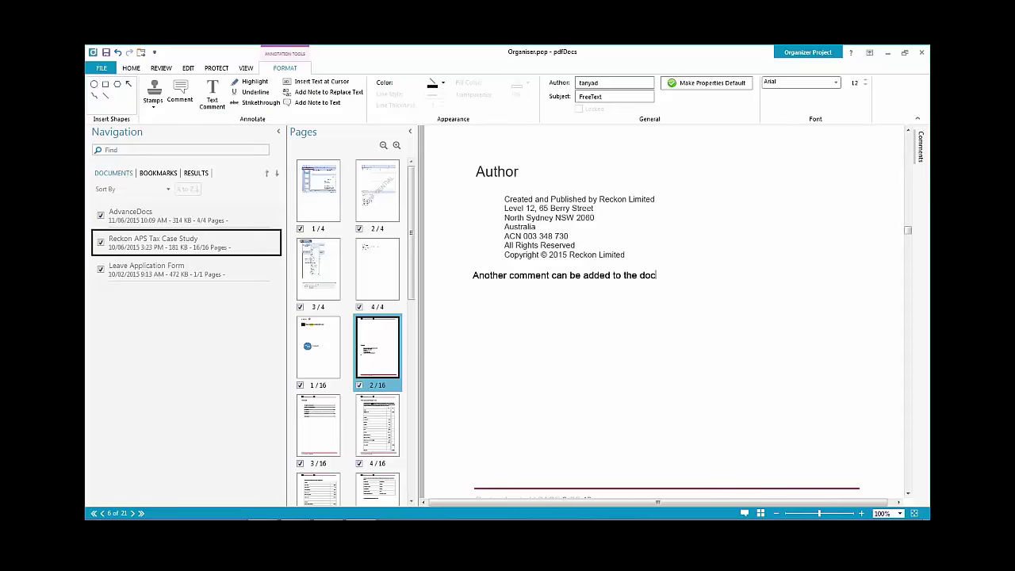
text(ument here by typeing.)
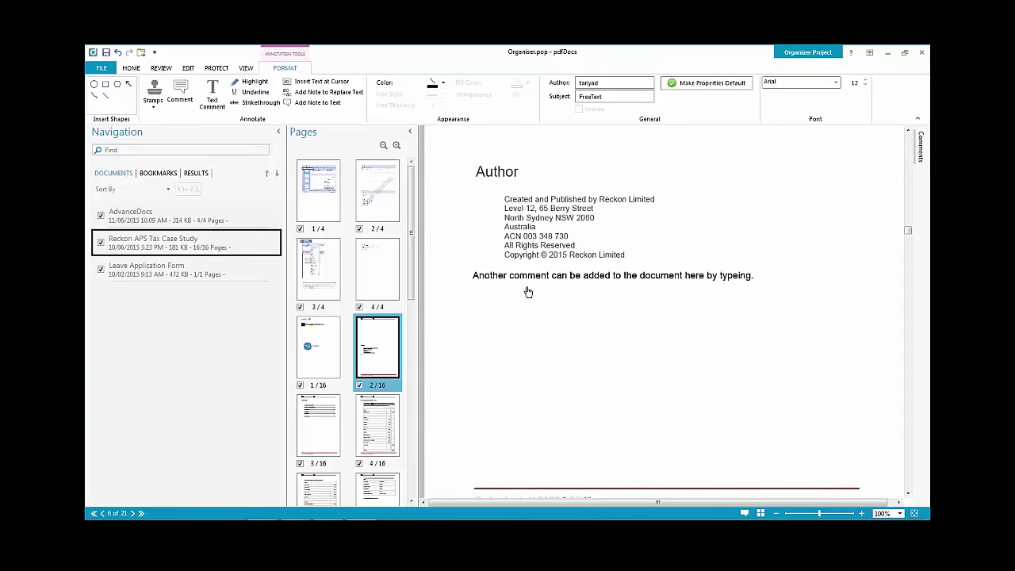
click(465, 281)
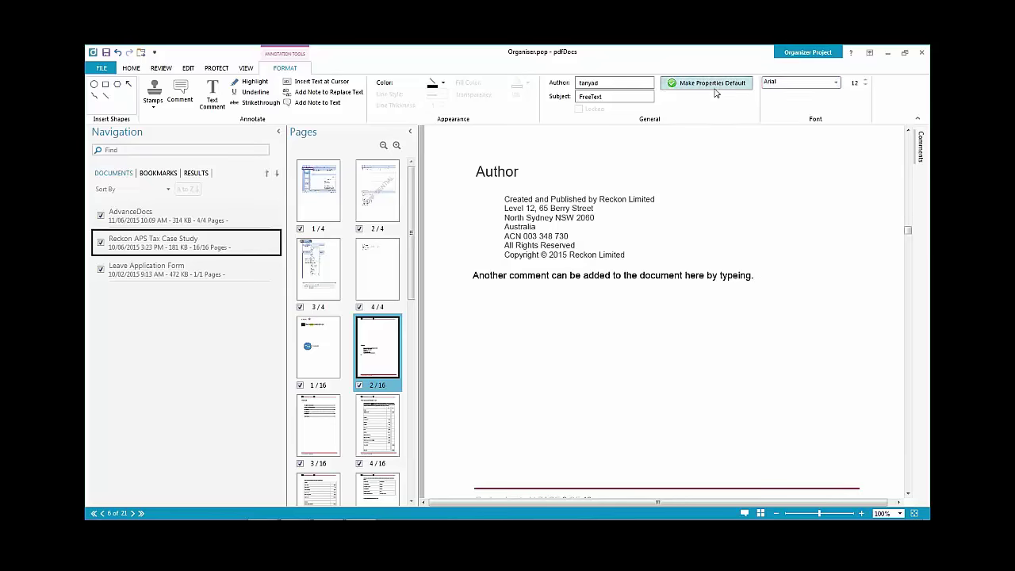
Change the font of the new text comment to Arial Black.
click(836, 83)
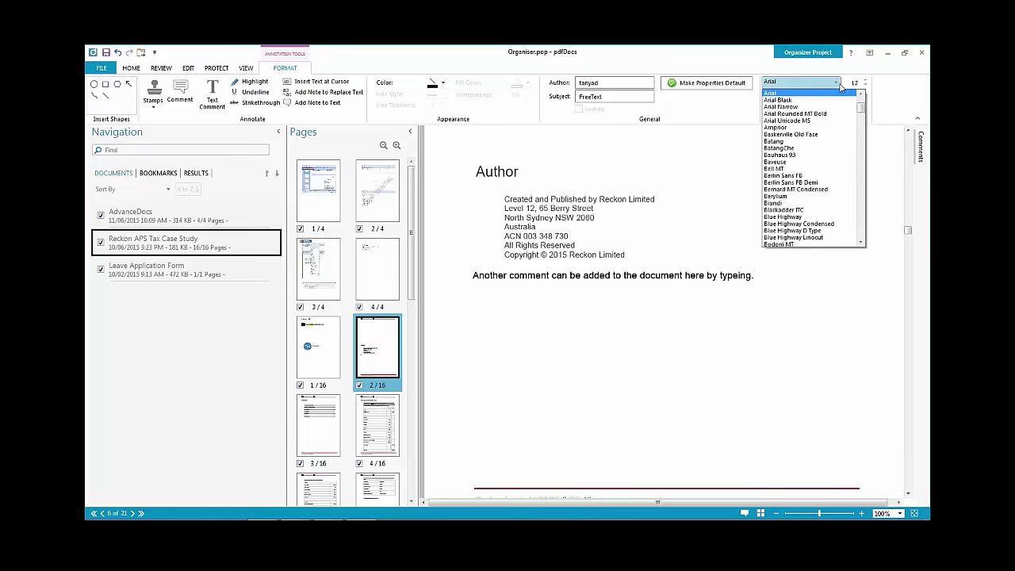
click(482, 278)
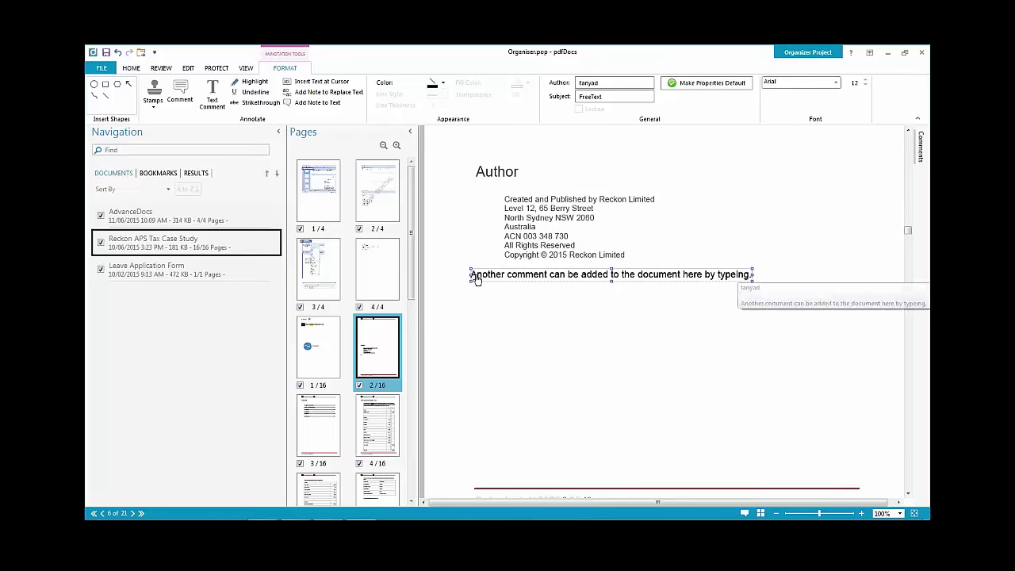
click(836, 83)
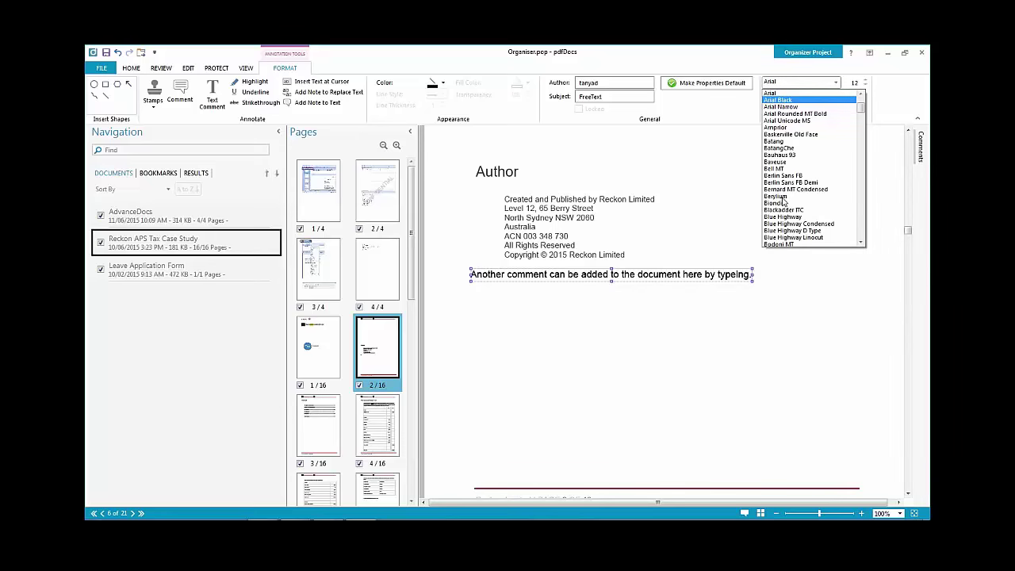
click(371, 177)
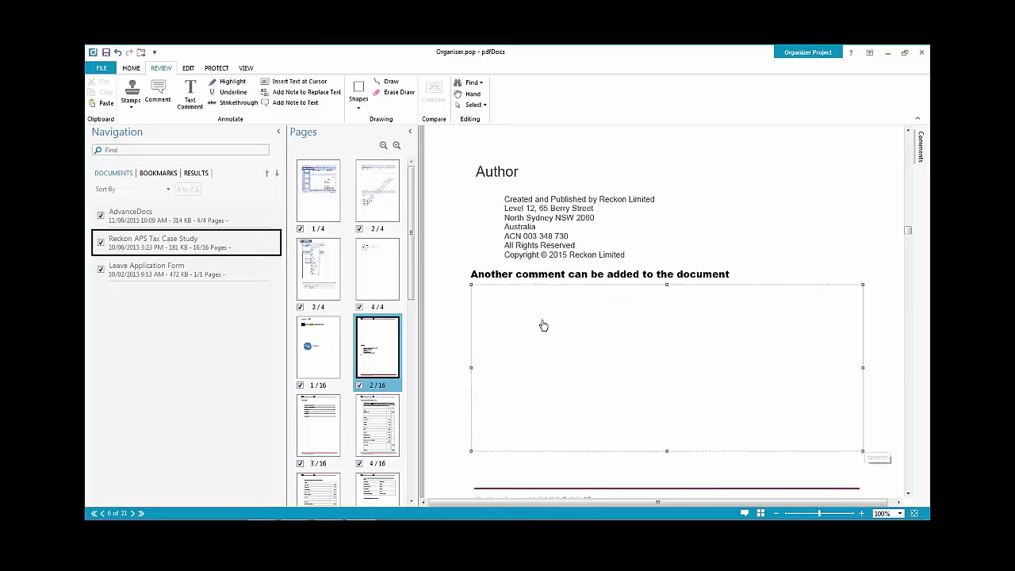
Select the Arial Black text comment and move it slightly to the right.
click(512, 280)
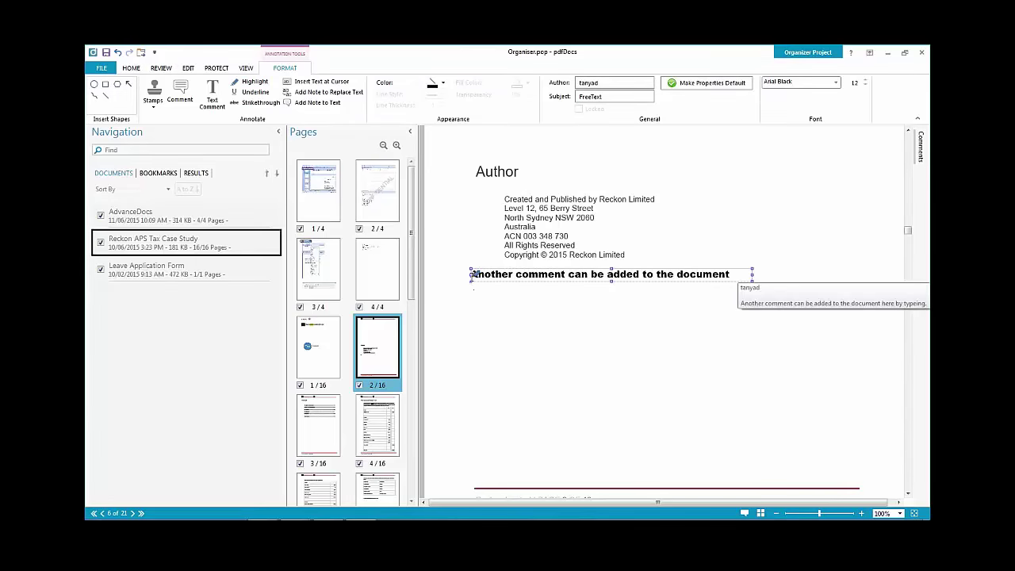
click(472, 273)
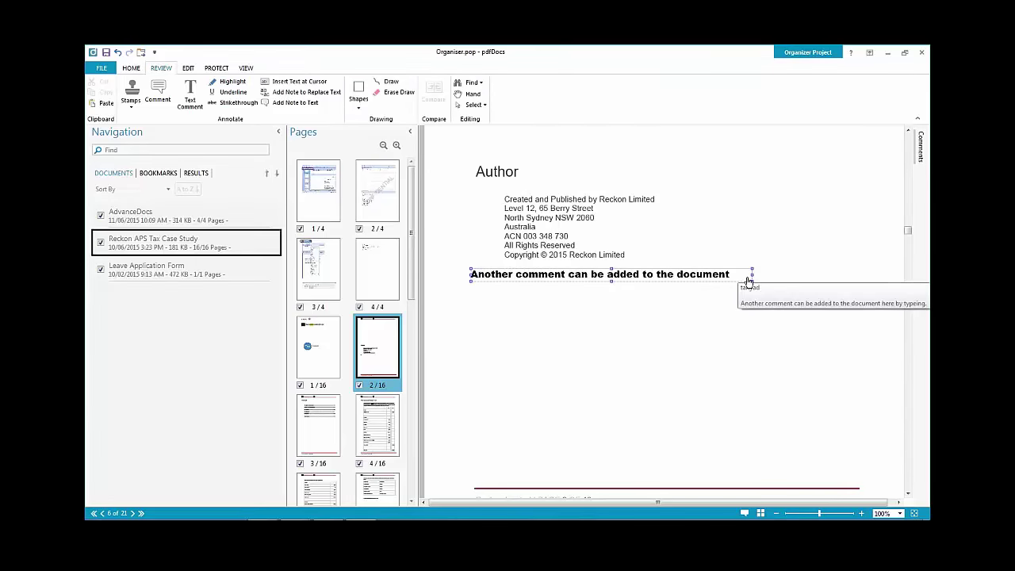
click(734, 274)
drag(734, 273, 745, 273)
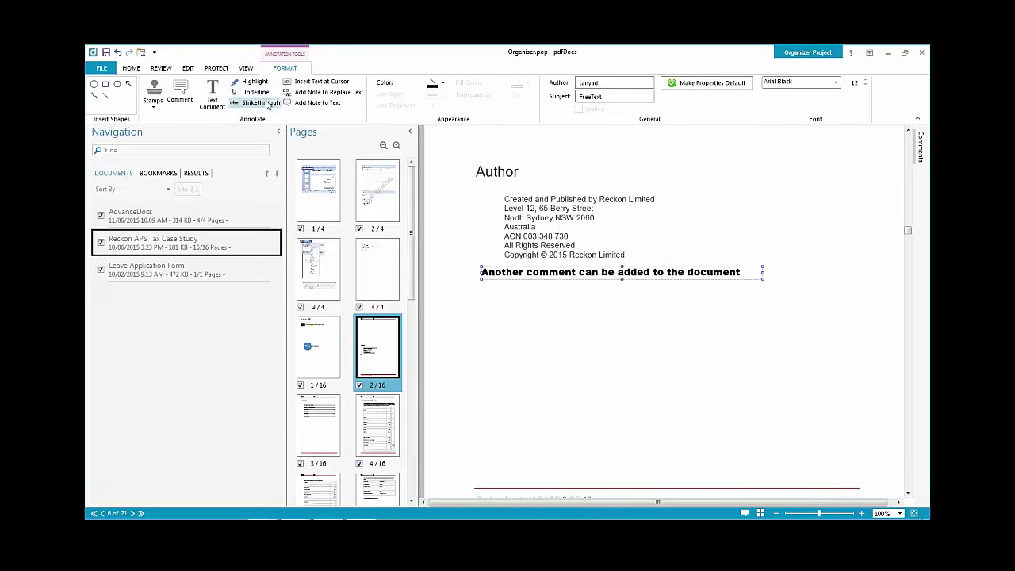
Try Insert Text at Cursor on the text comment, and position the empty note below it over the white rectangle.
click(316, 83)
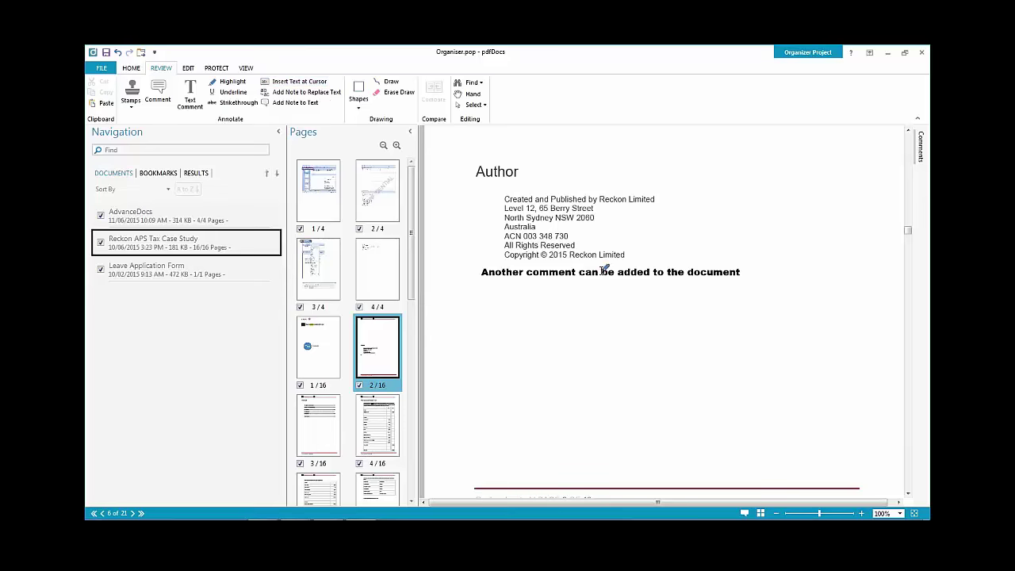
click(515, 276)
drag(515, 275, 468, 309)
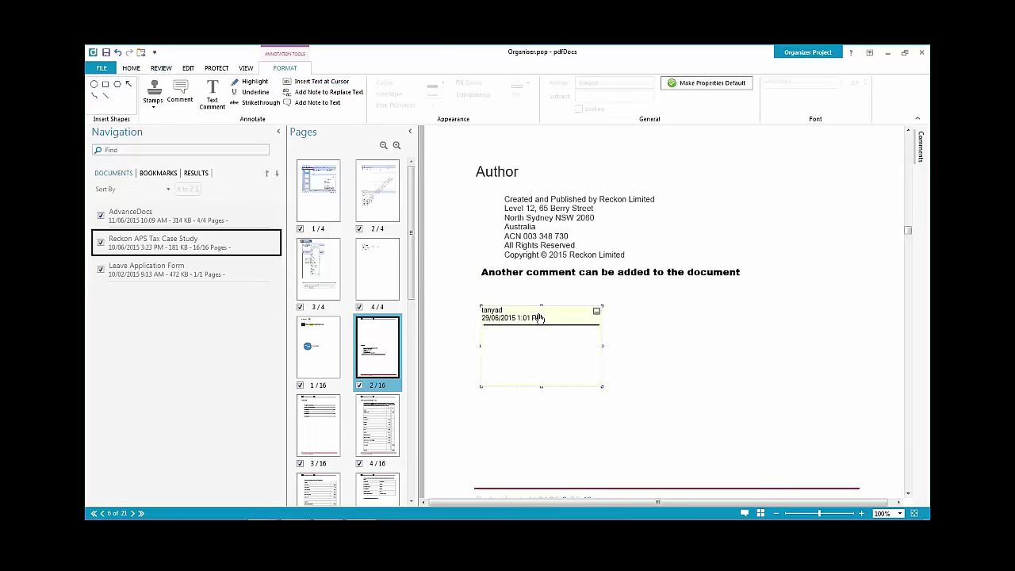
click(560, 274)
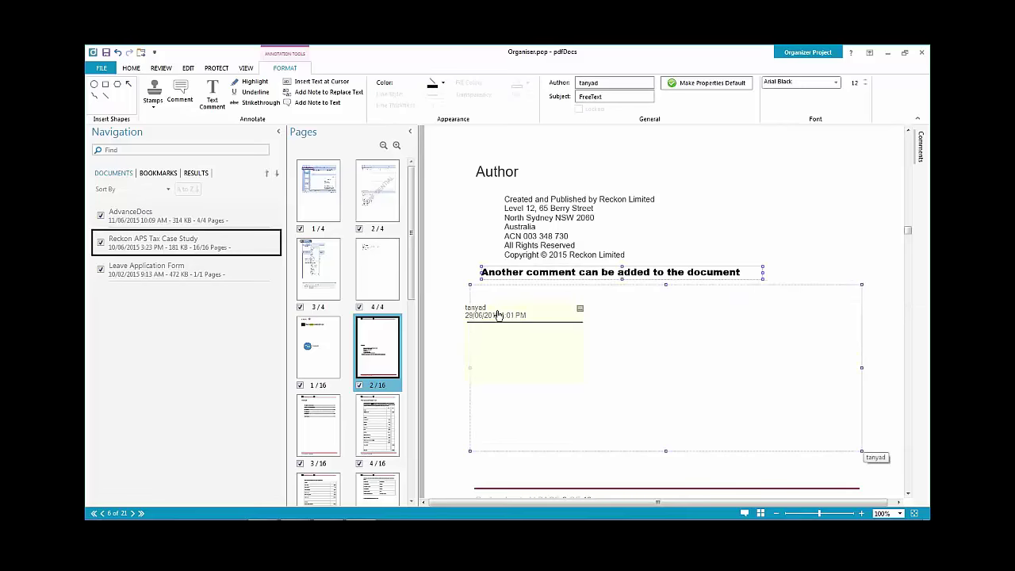
click(551, 317)
mouse_move(483, 323)
mouse_down()
mouse_move(479, 311)
mouse_move(489, 331)
mouse_move(485, 324)
mouse_up()
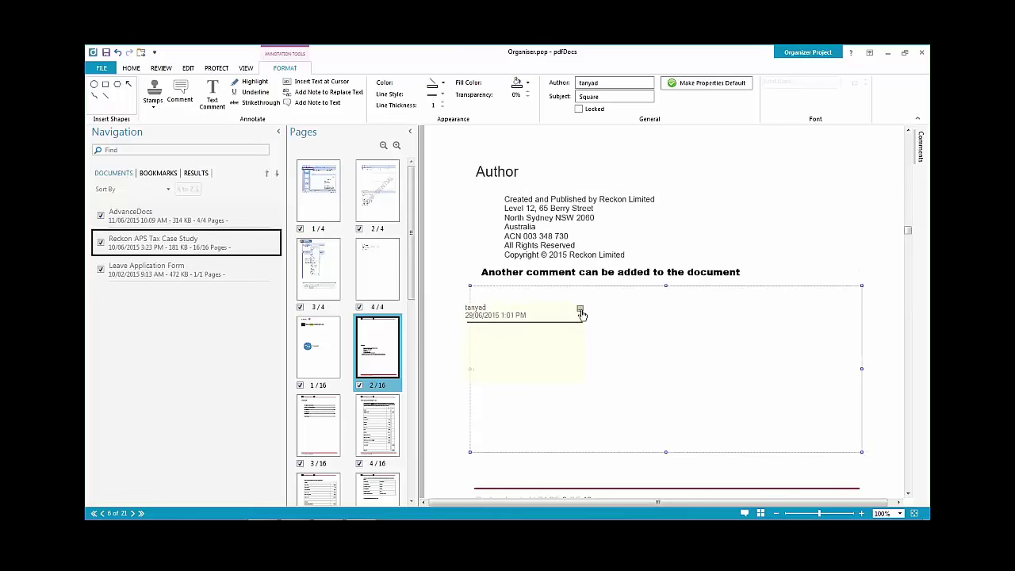
Place a comment note at the end of the text comment reading "This needs to be looked at carefully.".
click(682, 273)
click(769, 245)
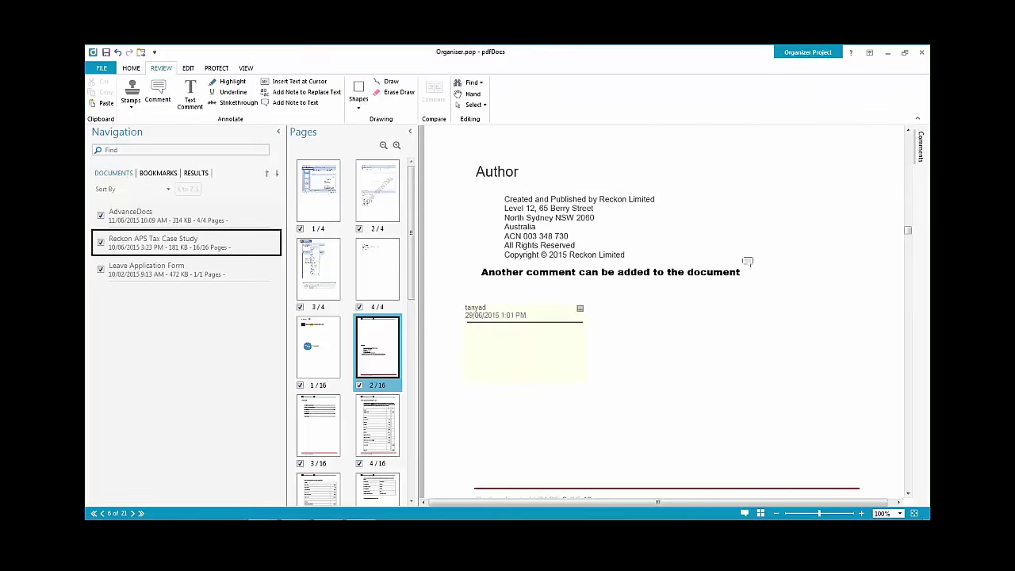
click(746, 261)
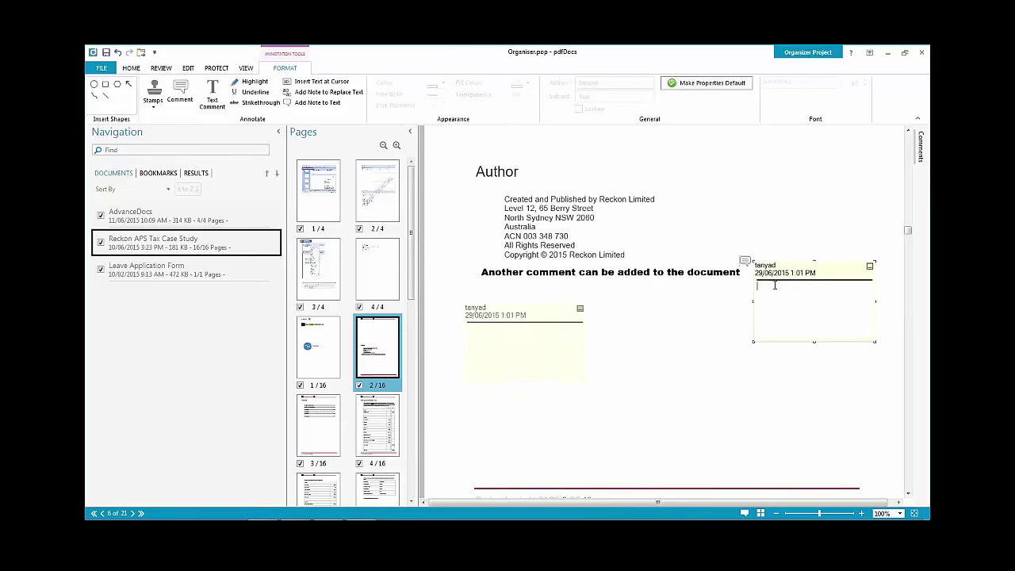
text(This needs to be looked at carefully.)
click(736, 273)
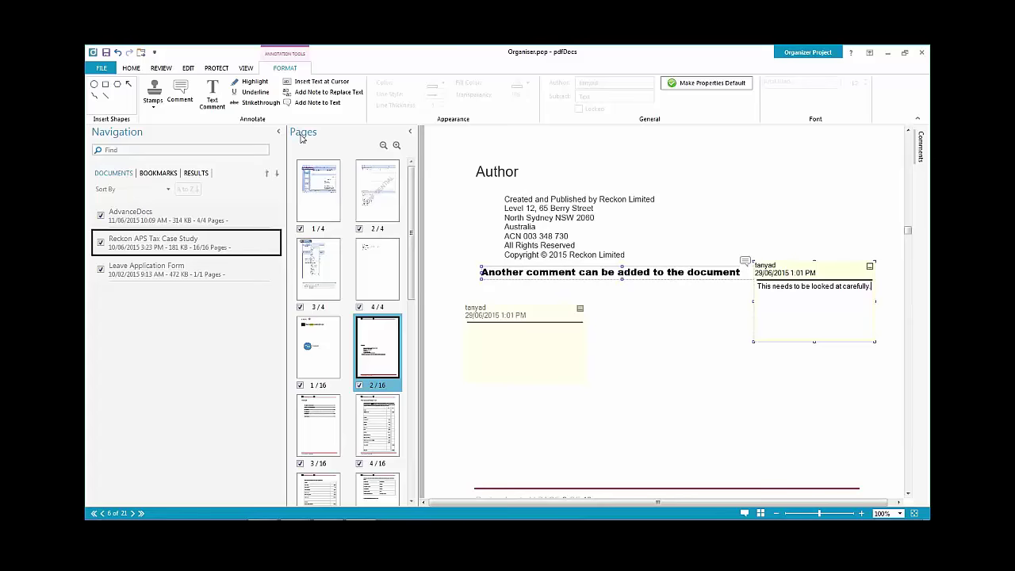
Minimise the comment note at the end of the text comment to its icon, and reopen it from there.
click(788, 274)
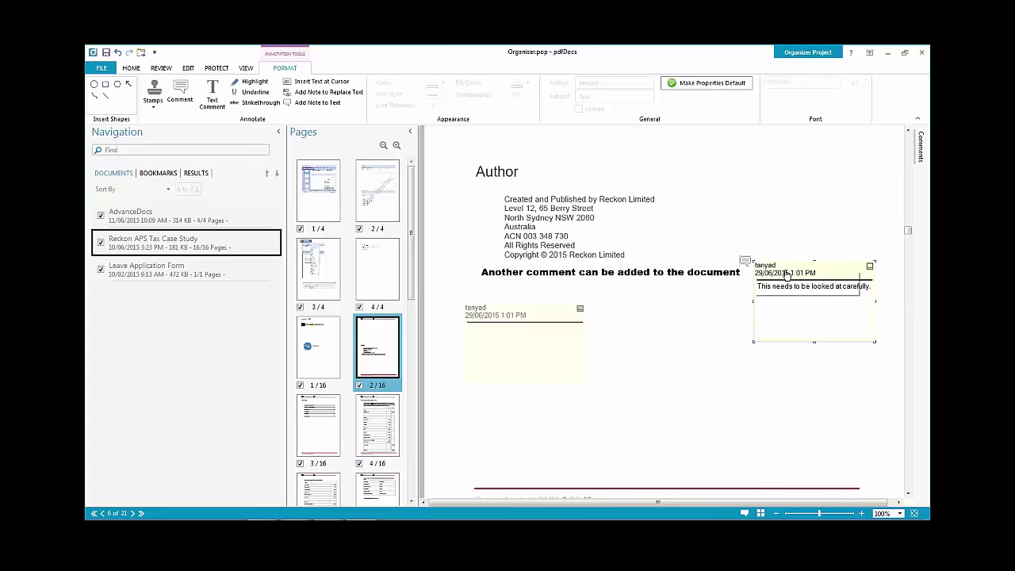
click(871, 266)
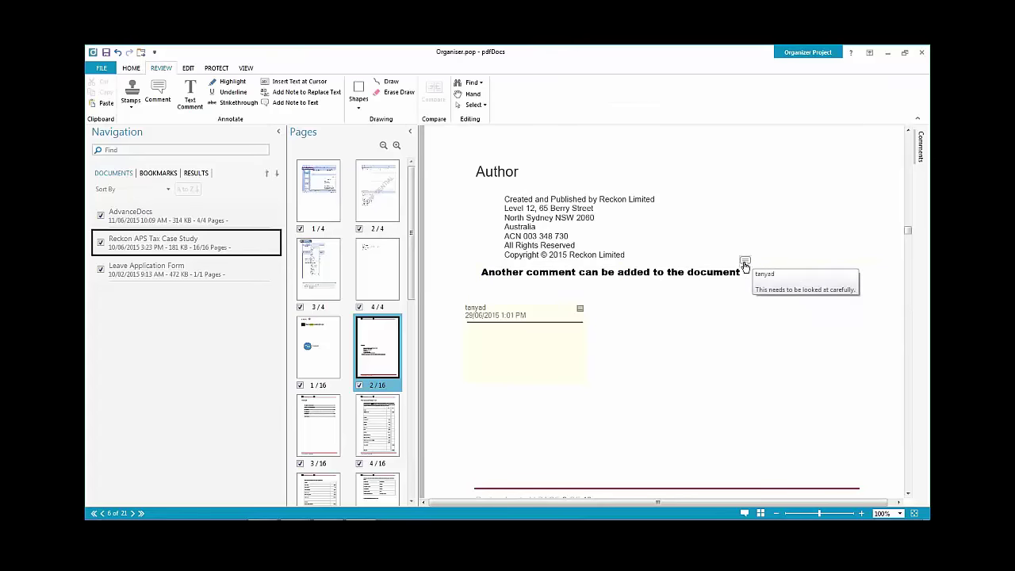
click(745, 265)
right_click(745, 265)
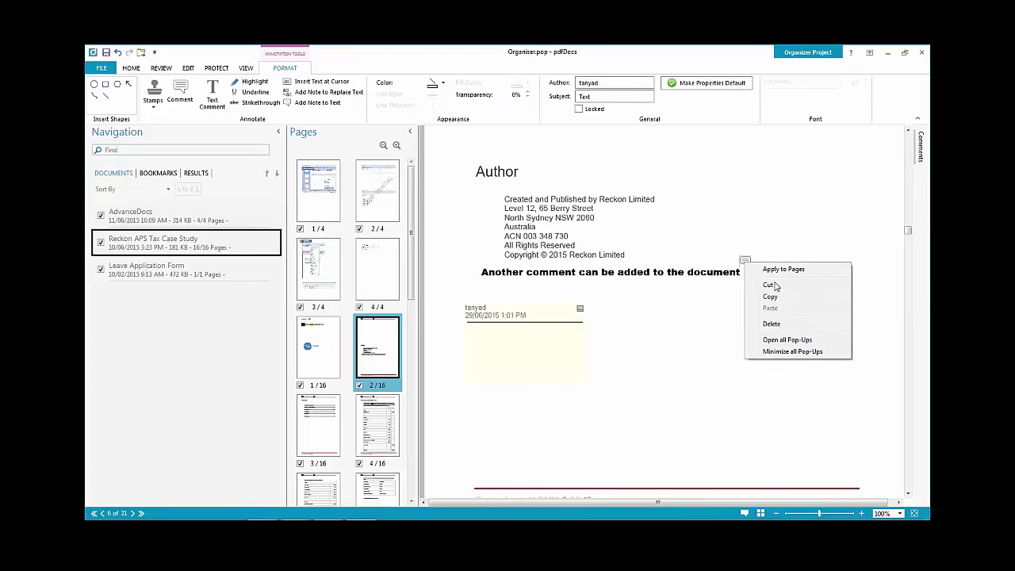
click(745, 264)
mouse_move(746, 264)
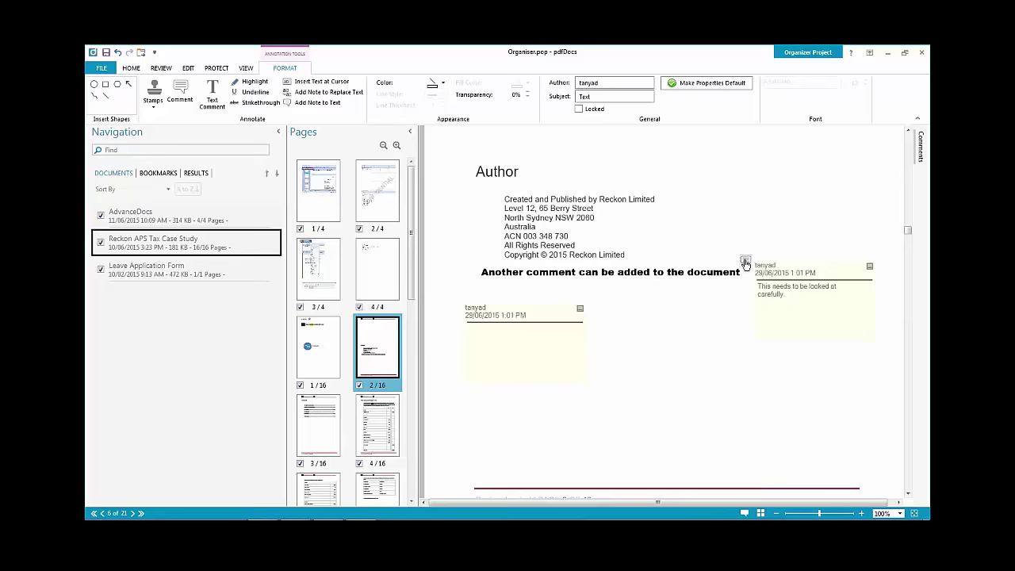
Select the white rectangle together with the Arial Black text comment and make their properties the default.
click(478, 313)
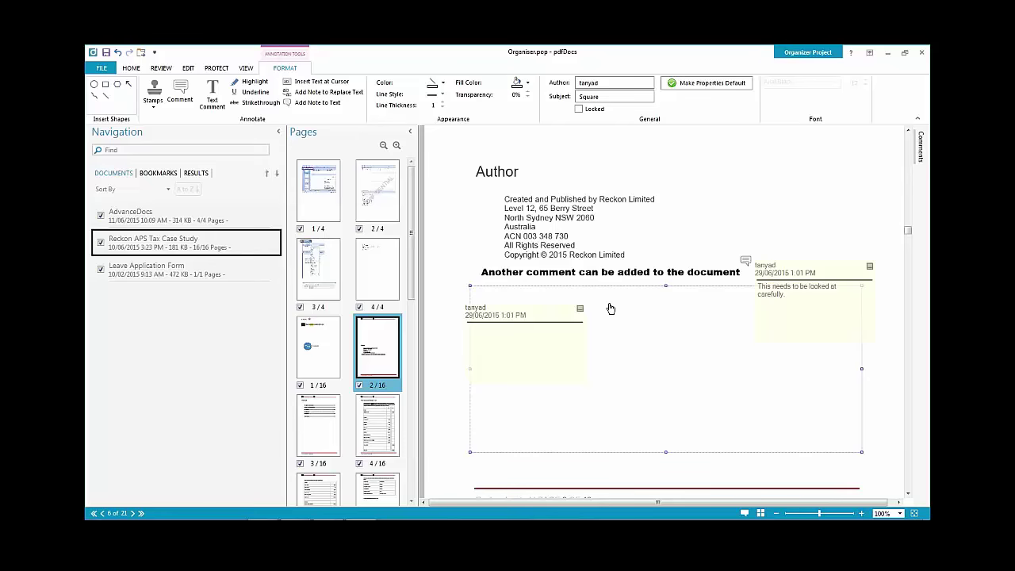
click(583, 277)
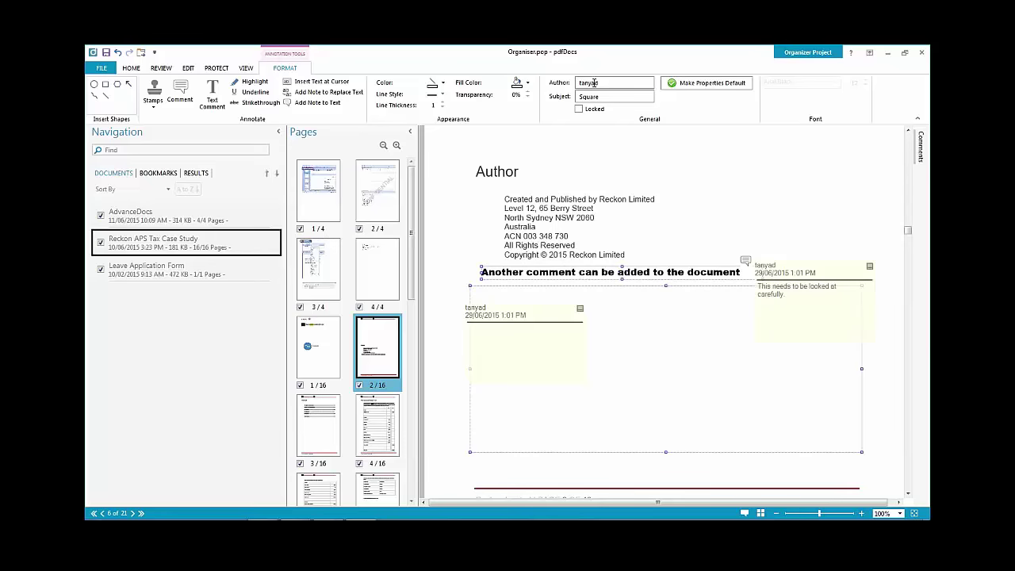
click(711, 84)
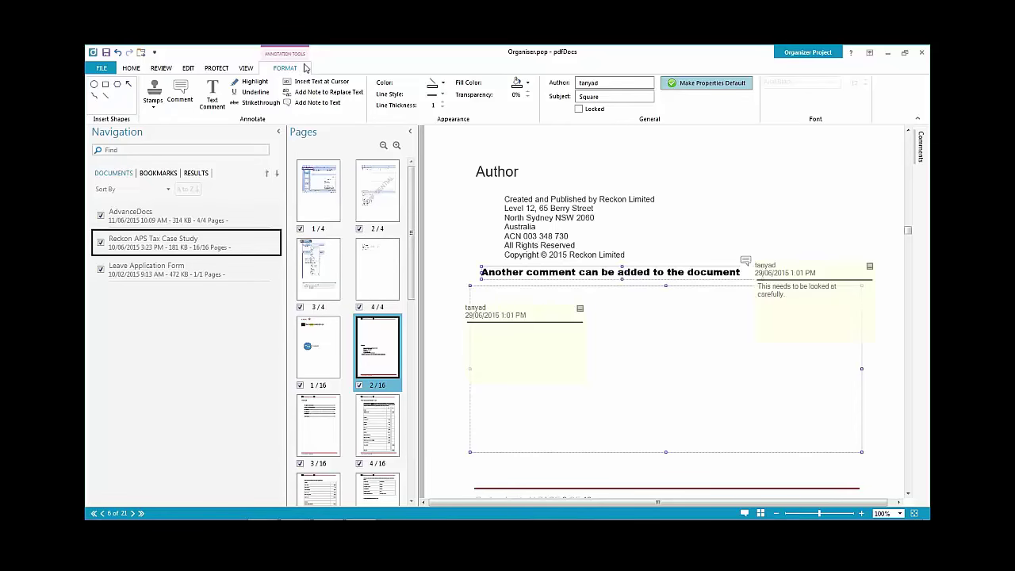
Review the available stationery and header and footer output options without applying any.
click(131, 68)
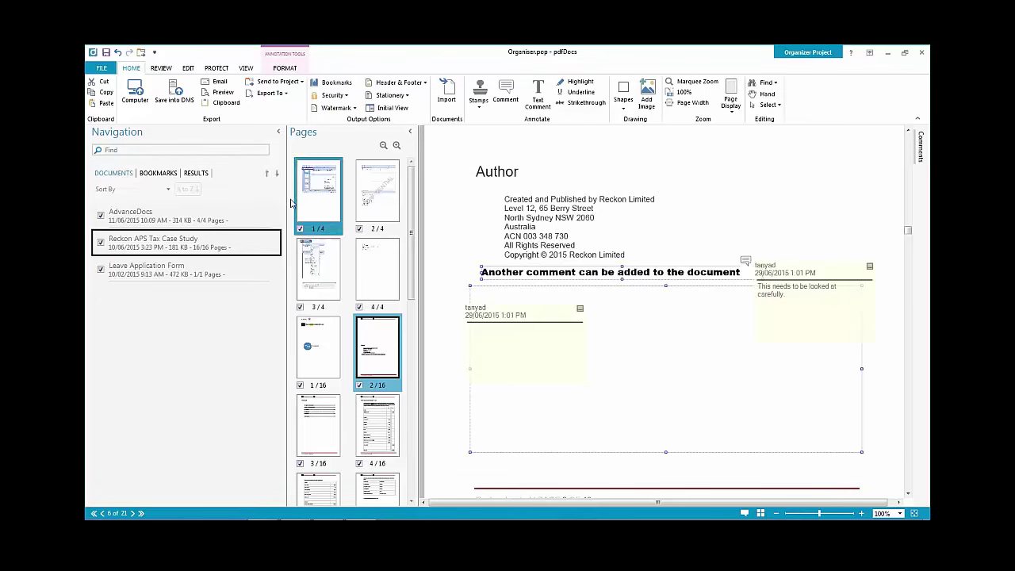
click(408, 96)
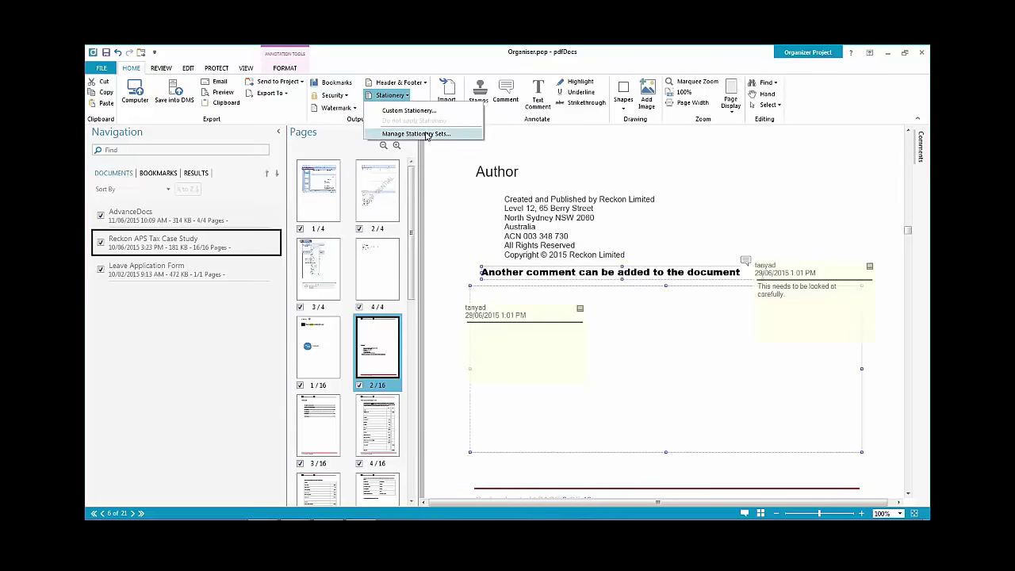
click(419, 82)
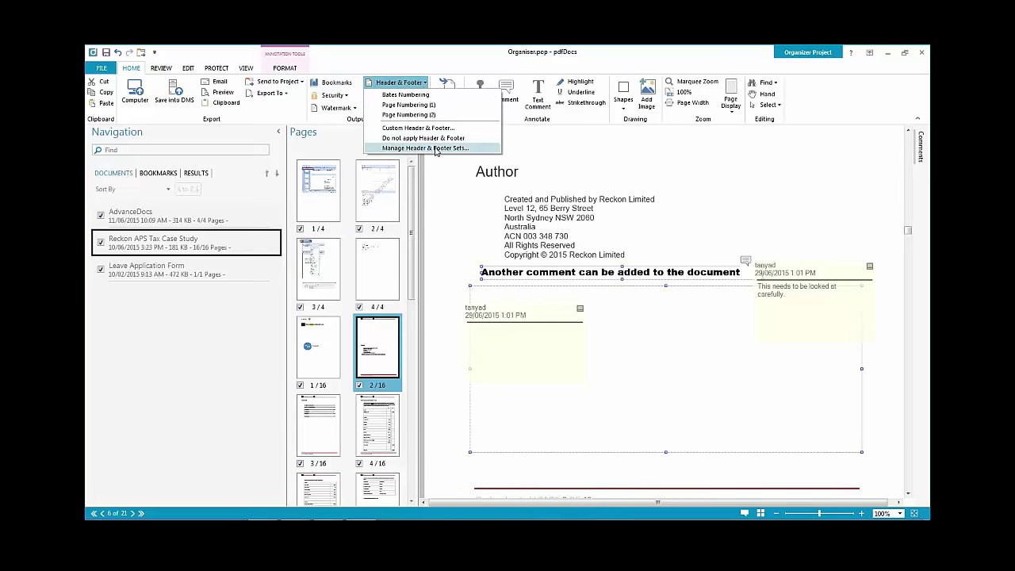
click(587, 144)
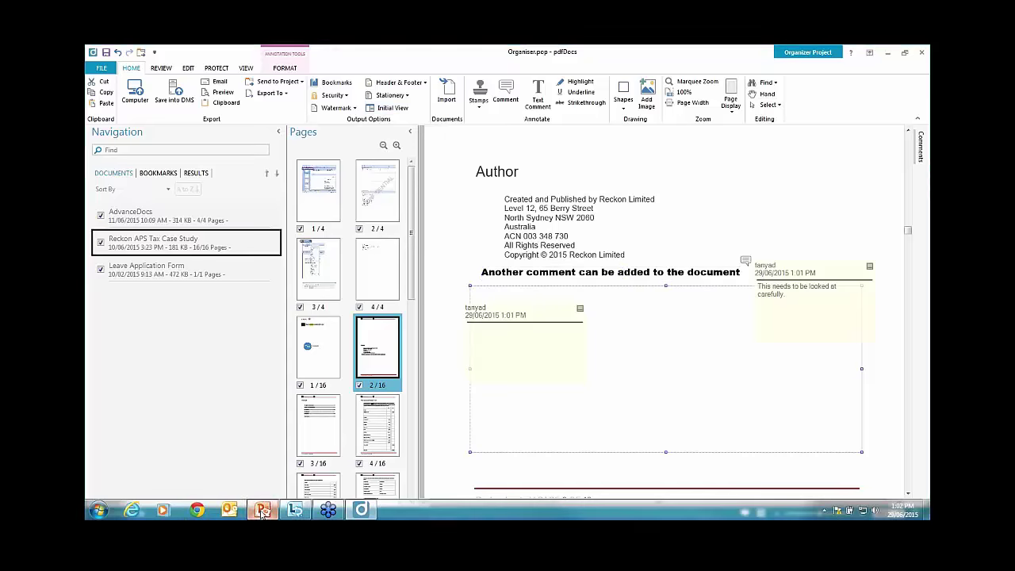
Switch to the pdfDocs Version 4 introduction presentation in PowerPoint to view the Upgrade slide, and return to pdfDocs.
click(262, 512)
click(157, 241)
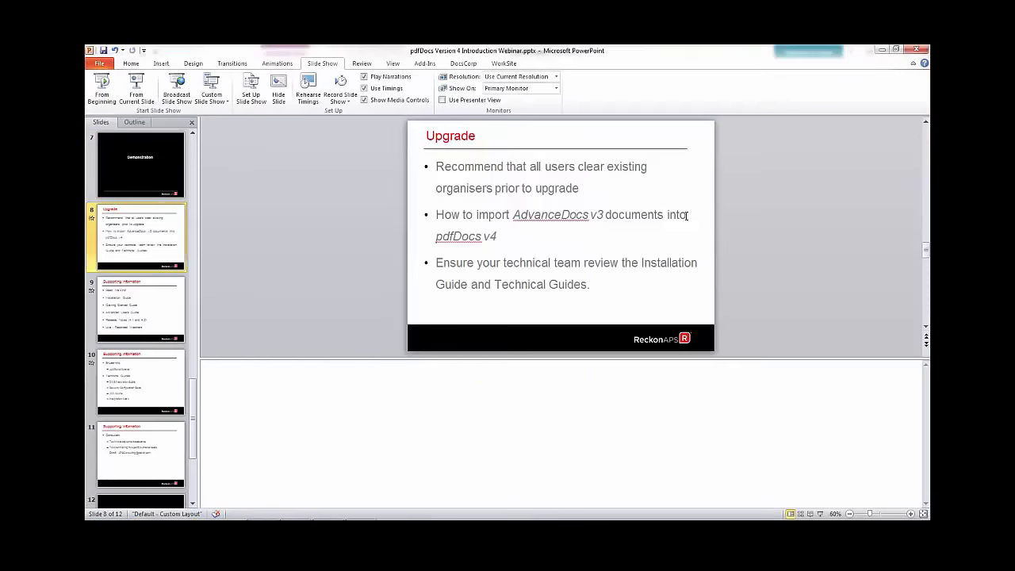
click(882, 50)
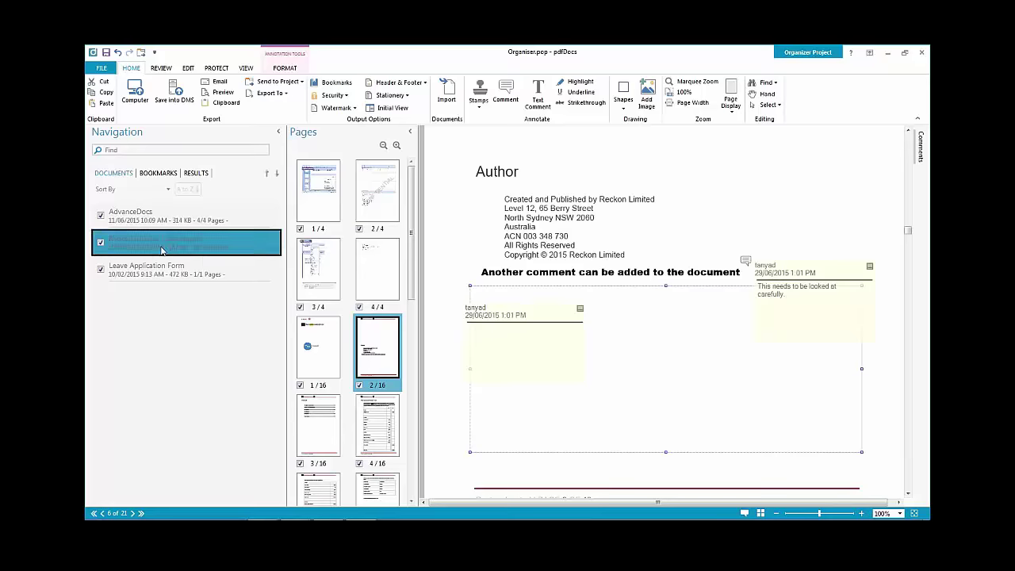
Select the AdvanceDocs document and review the recent files and computer folders offered for importing.
key(Up)
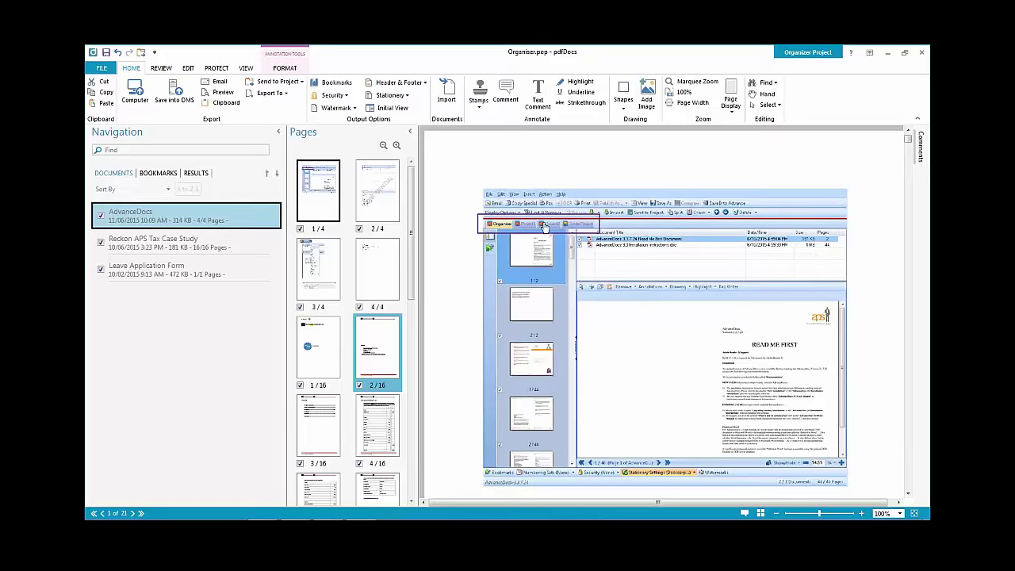
click(102, 68)
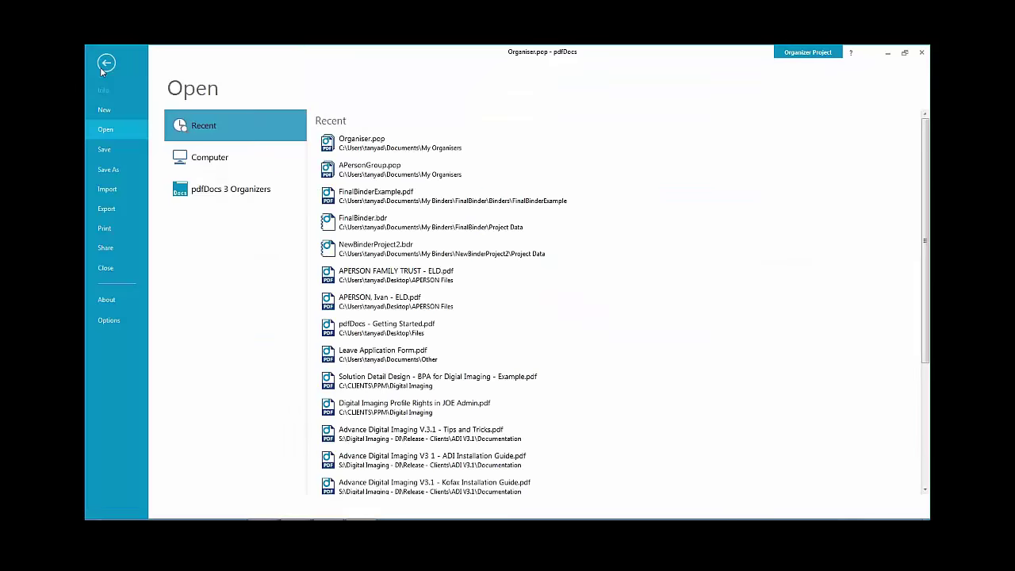
click(126, 190)
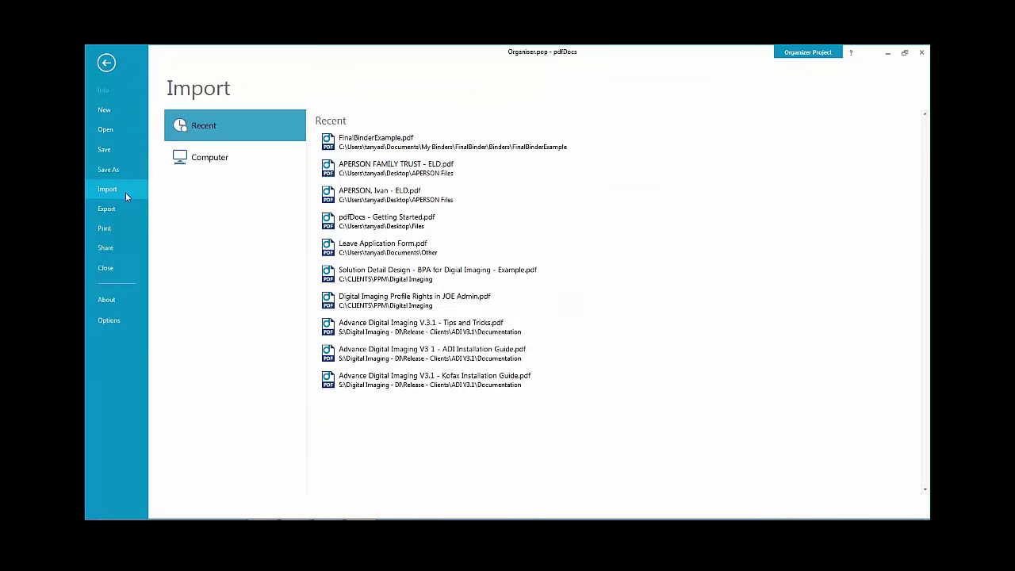
click(209, 158)
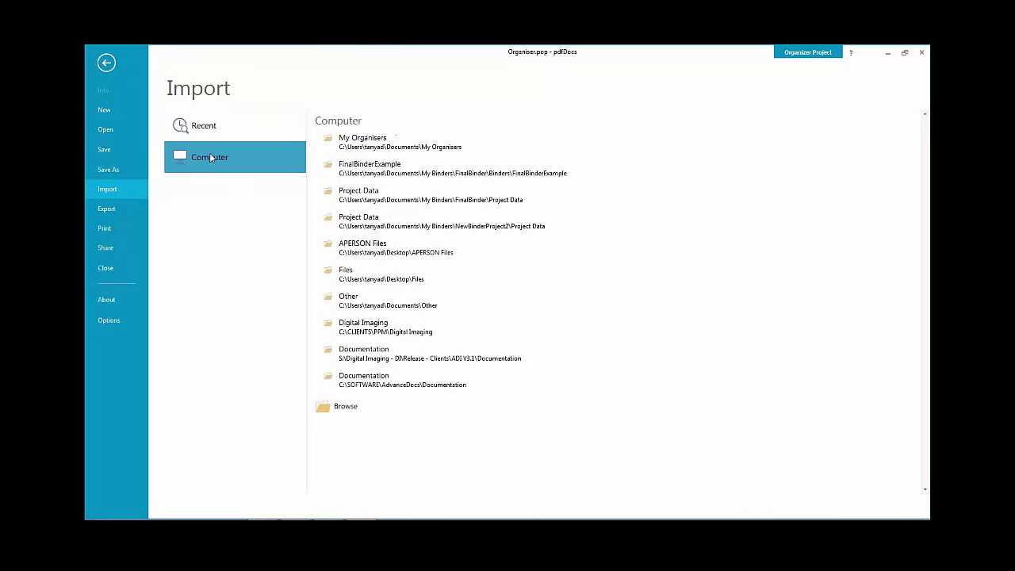
click(204, 126)
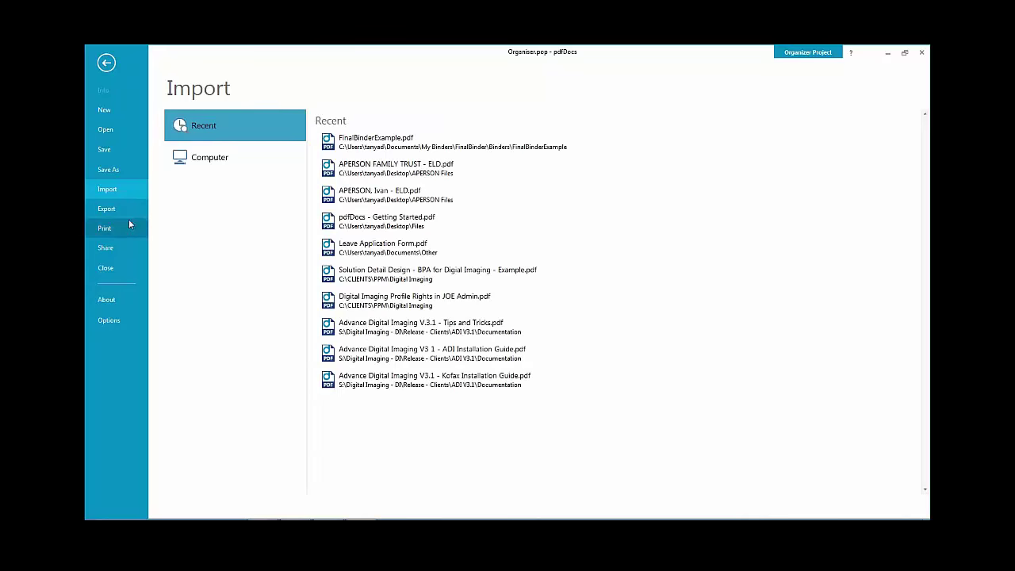
Open the pdfDocs 3 organizers from the old version and enlarge the organizer window.
click(123, 134)
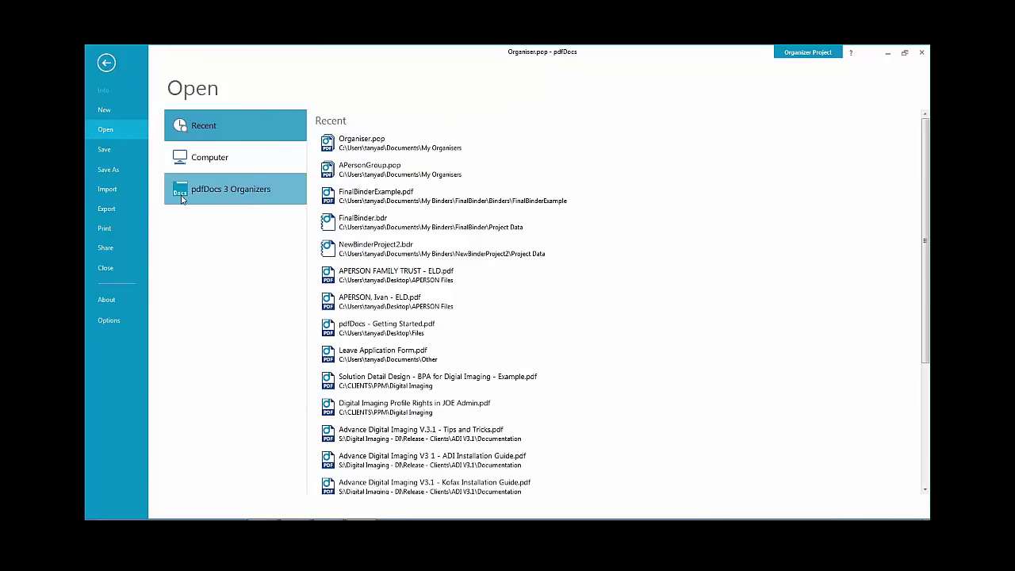
click(237, 191)
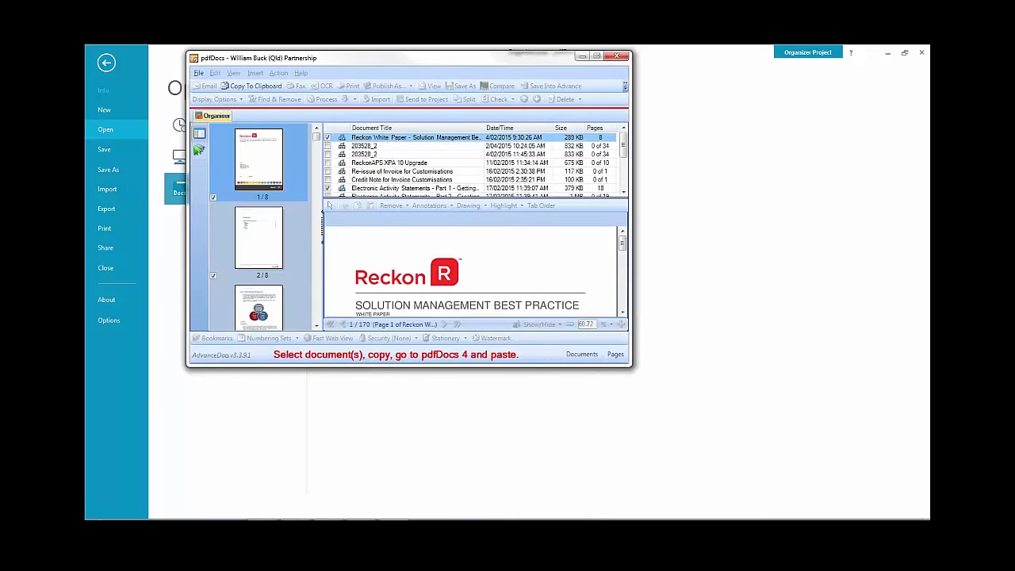
mouse_move(419, 61)
mouse_down()
mouse_move(419, 45)
mouse_move(426, 54)
mouse_up()
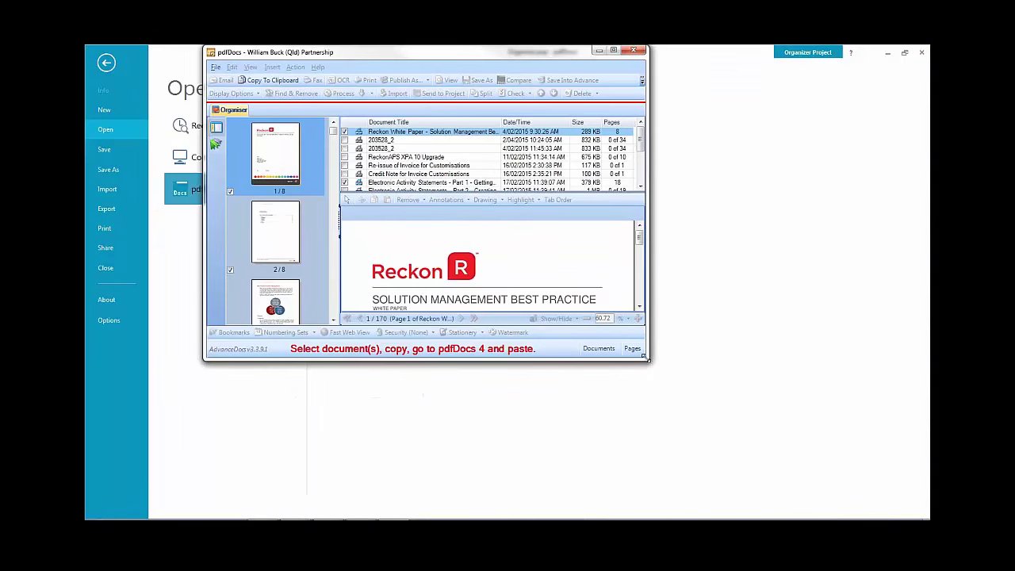
drag(647, 359, 694, 458)
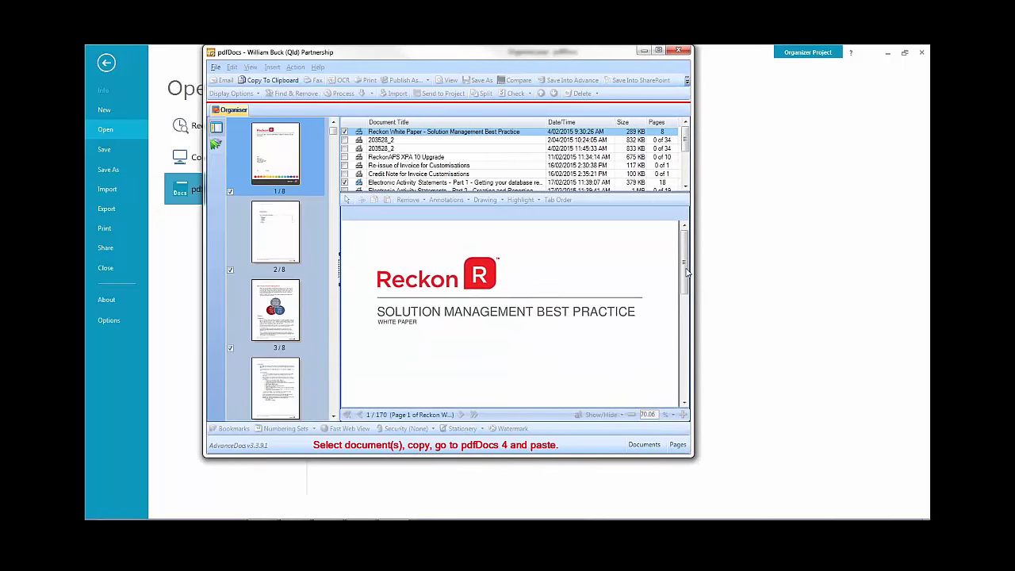
Include both 203528_2 documents, ReckonAPS XPA 10 Upgrade, Re-issue of Invoice for Customisations and Credit Note for Invoice Customisations in the document selection.
click(344, 140)
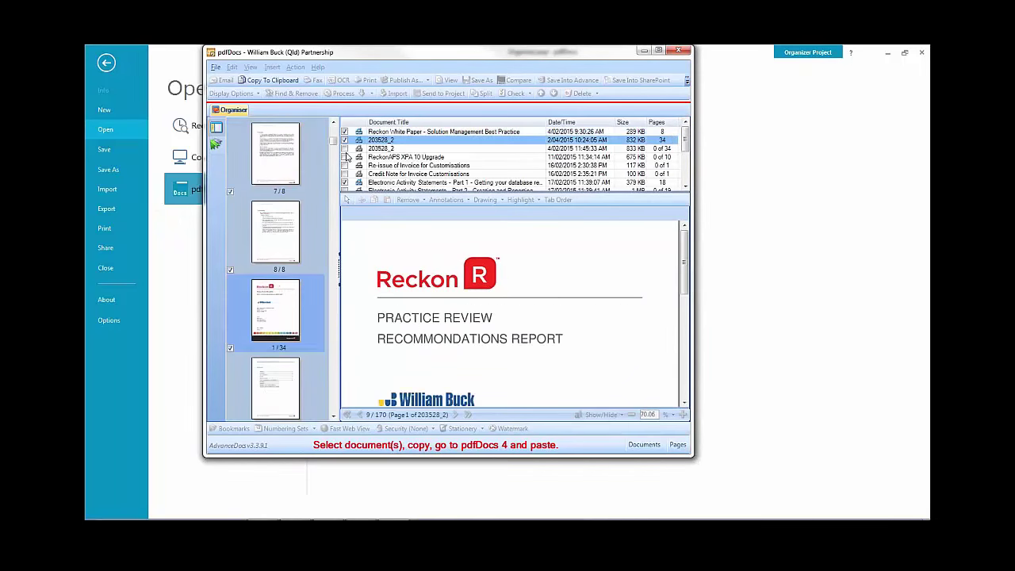
click(344, 149)
click(344, 156)
click(345, 165)
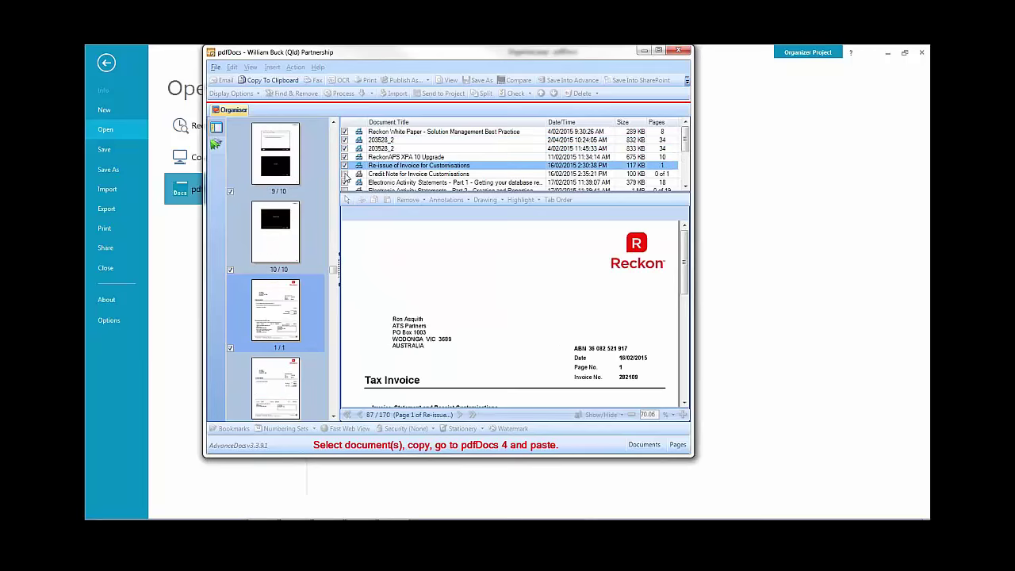
click(345, 174)
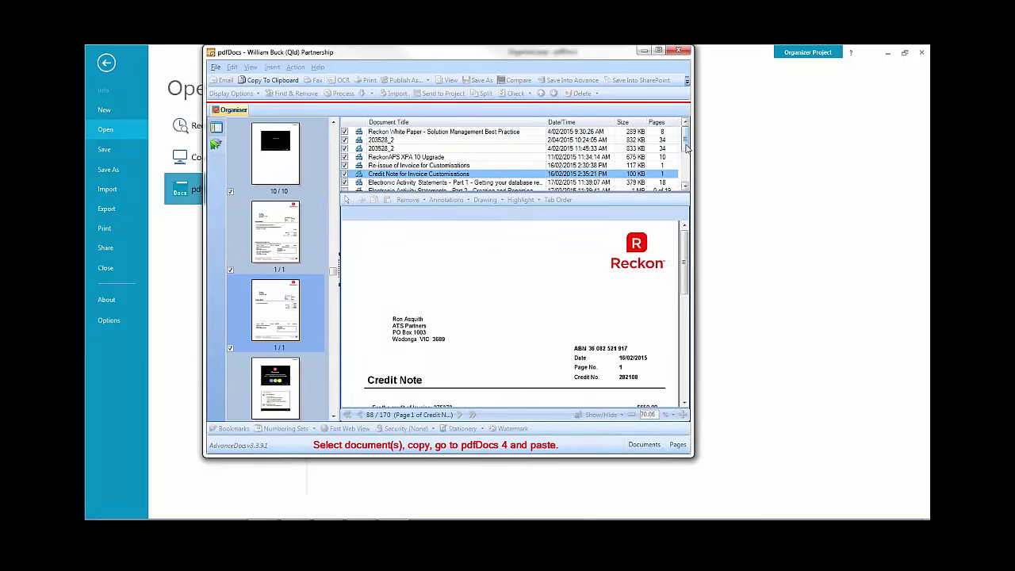
scroll(687, 149, down, 5)
drag(692, 149, 695, 148)
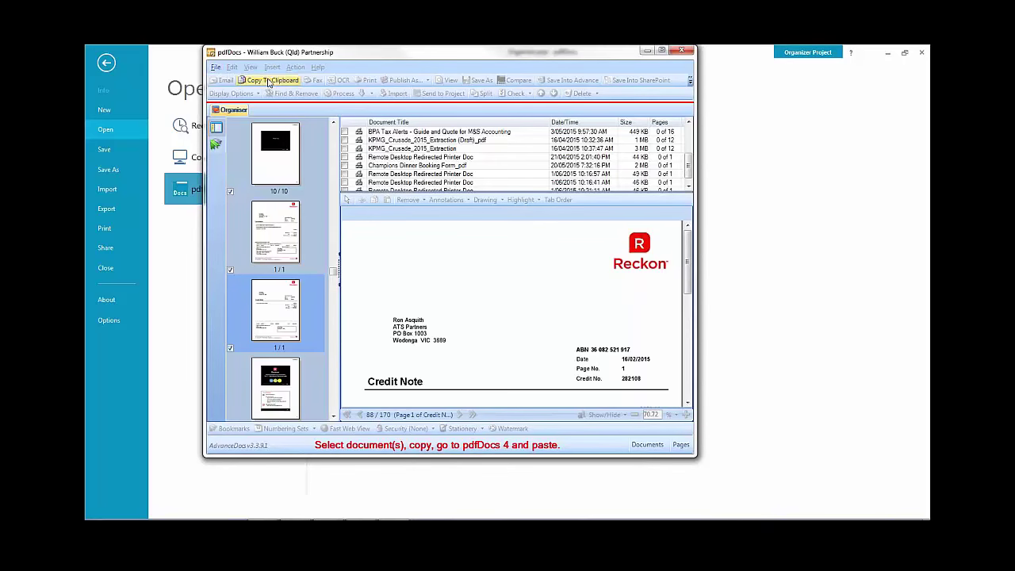
Check the project-opening options of the pdfDocs 3 organizer without opening another project.
click(215, 68)
click(215, 68)
click(215, 68)
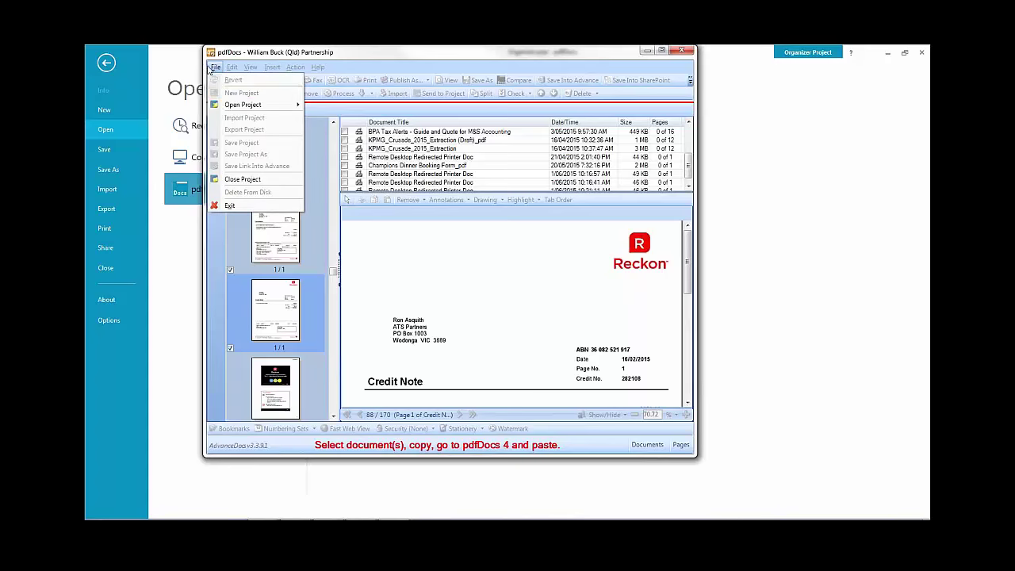
mouse_move(235, 105)
click(334, 105)
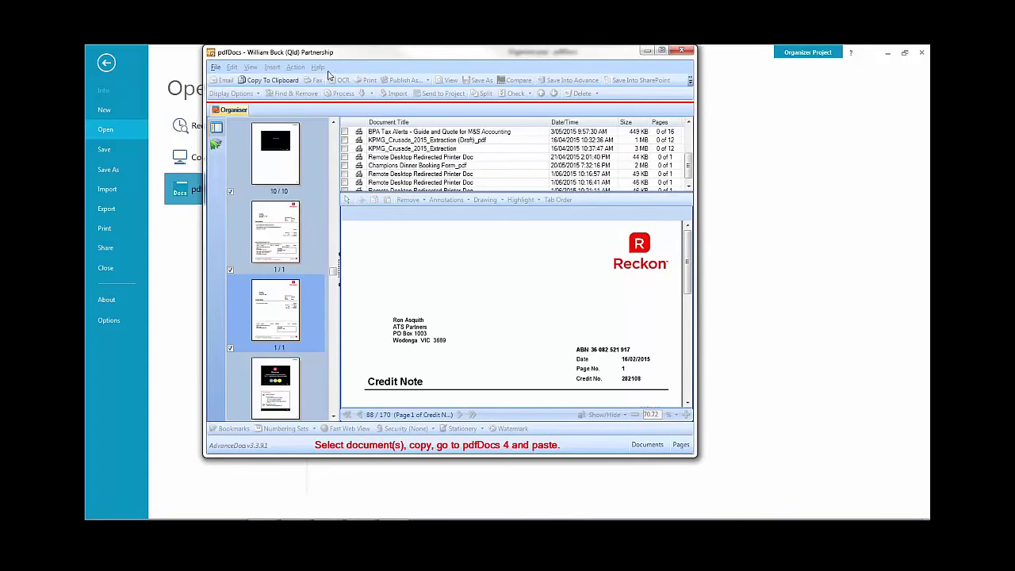
Copy the ticked pdfDocs 3 documents to the clipboard and paste them after AdvanceDocs in the current organizer.
click(268, 81)
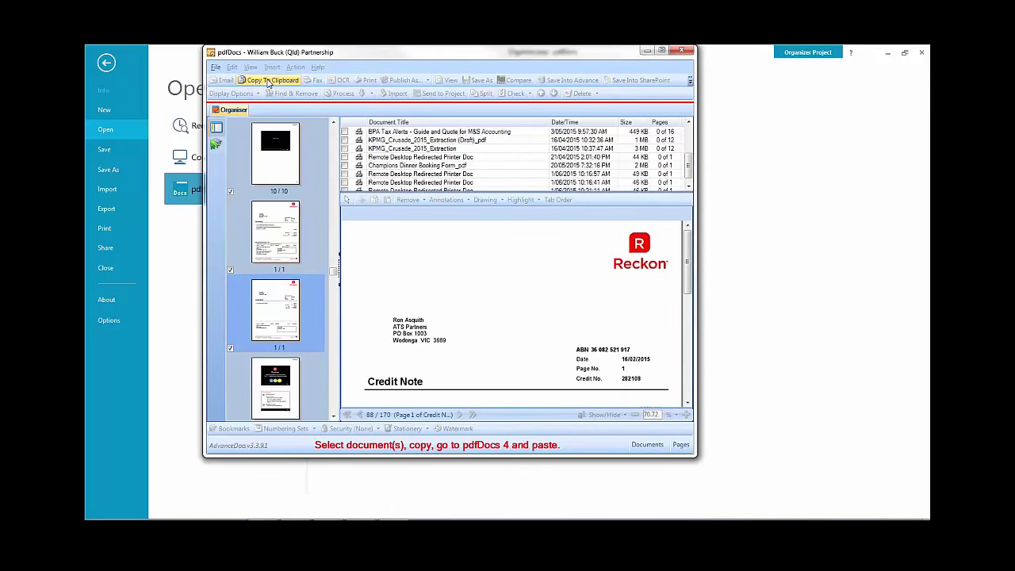
click(681, 52)
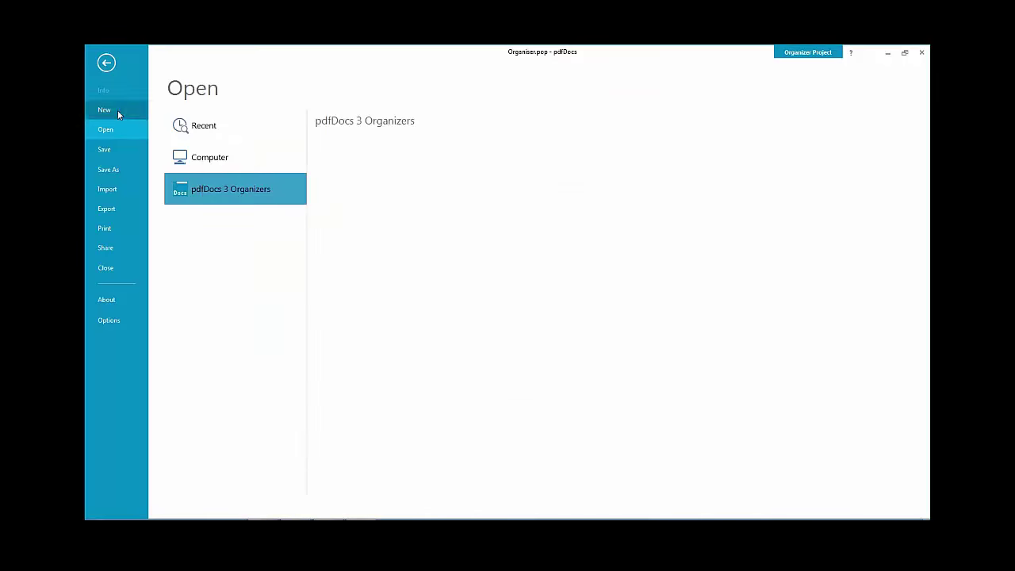
click(106, 64)
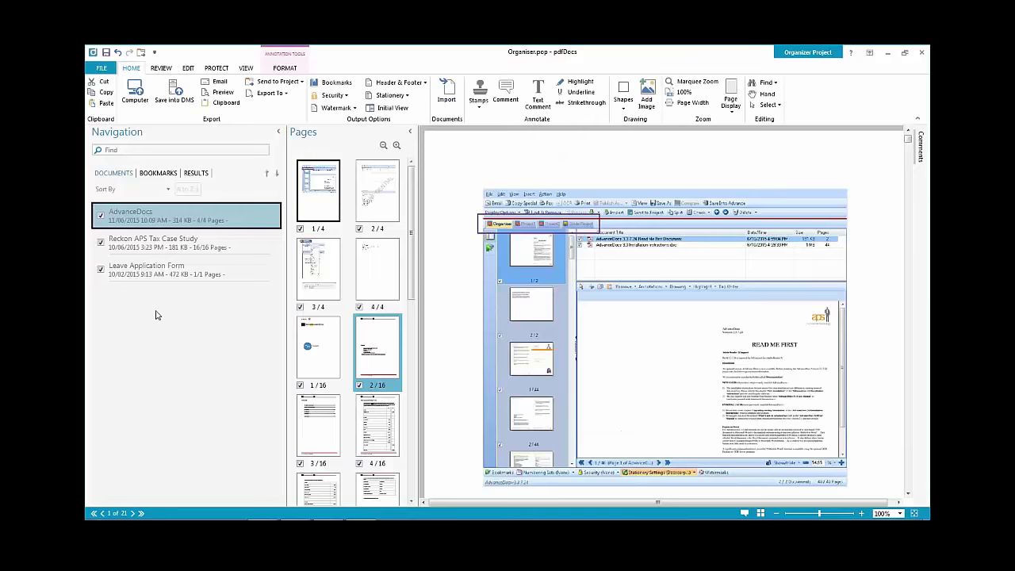
right_click(178, 346)
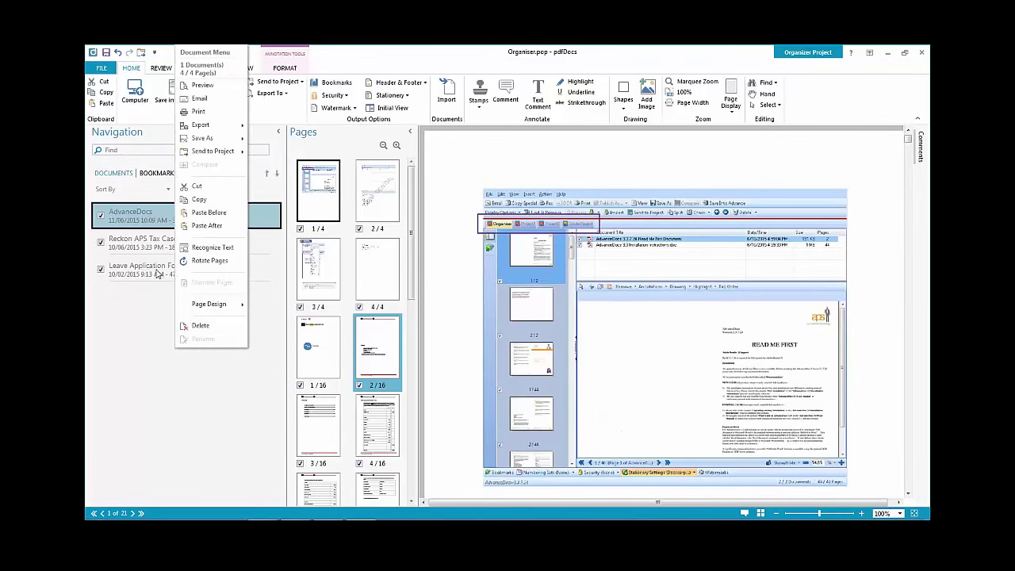
click(229, 227)
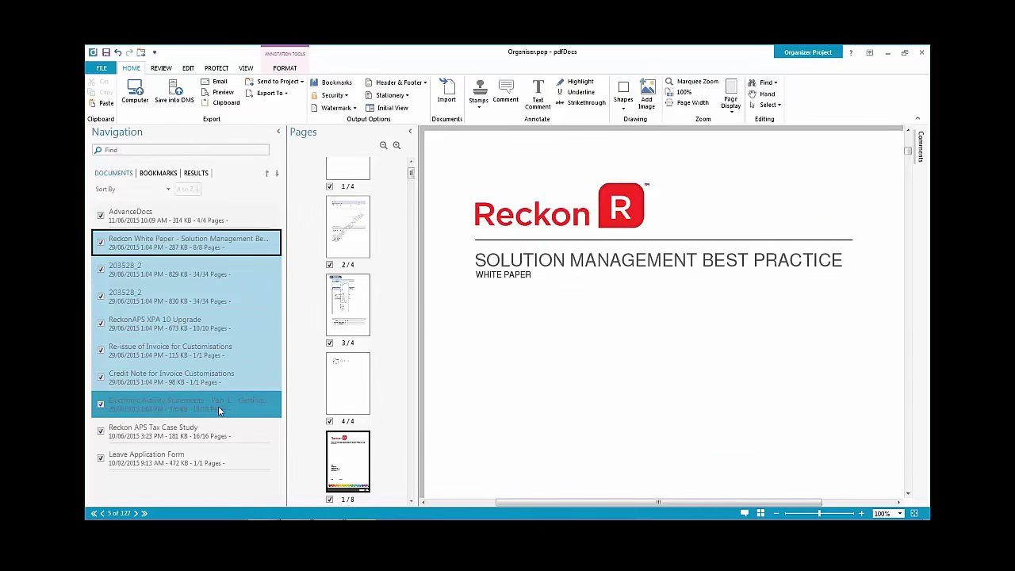
Minimise pdfDocs, switch to the PowerPoint presentation, and start the slide show from the Upgrade slide.
click(889, 54)
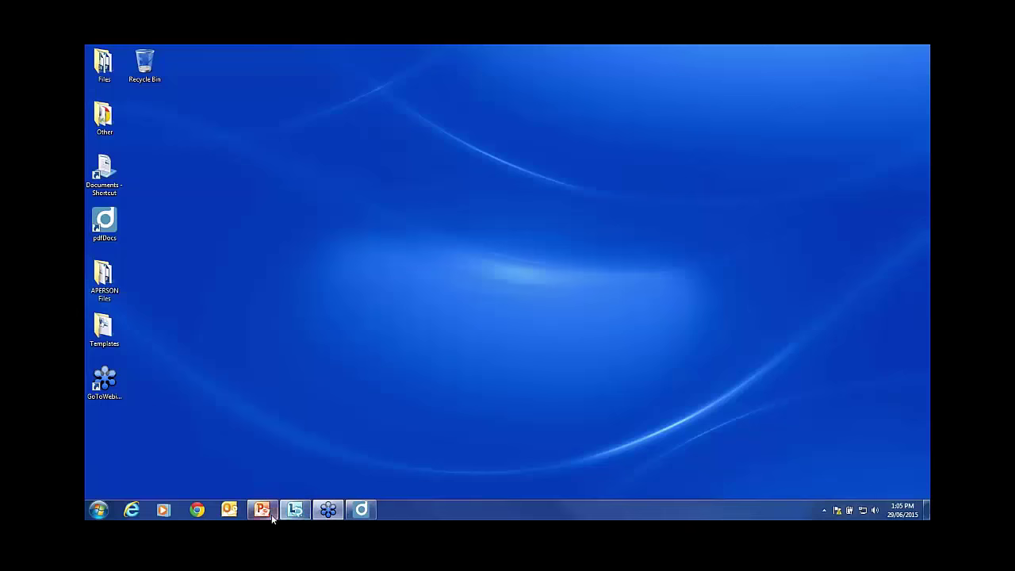
click(272, 516)
click(135, 80)
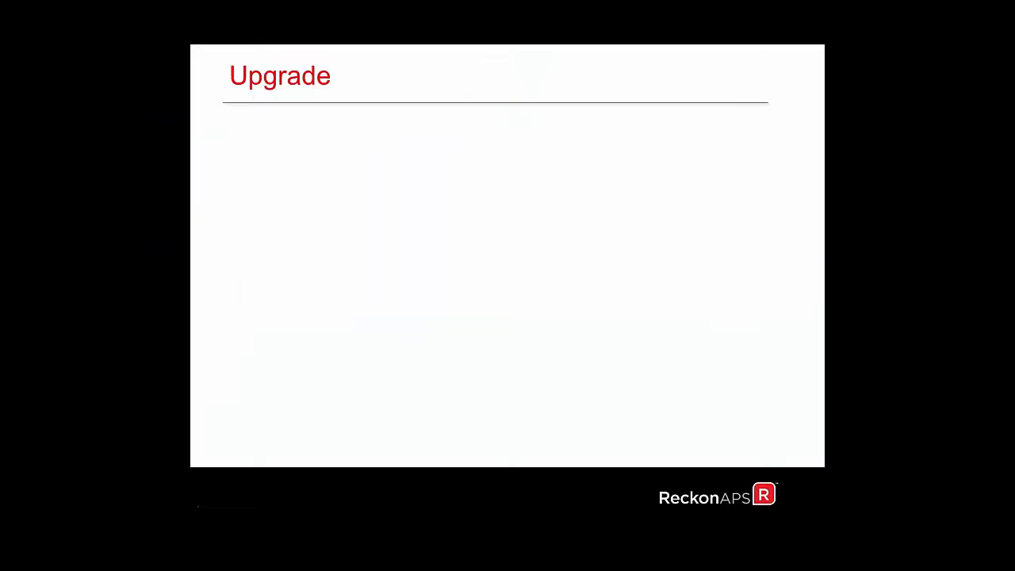
Reveal the first bullet on the Upgrade slide, about clearing existing organisers.
click(278, 221)
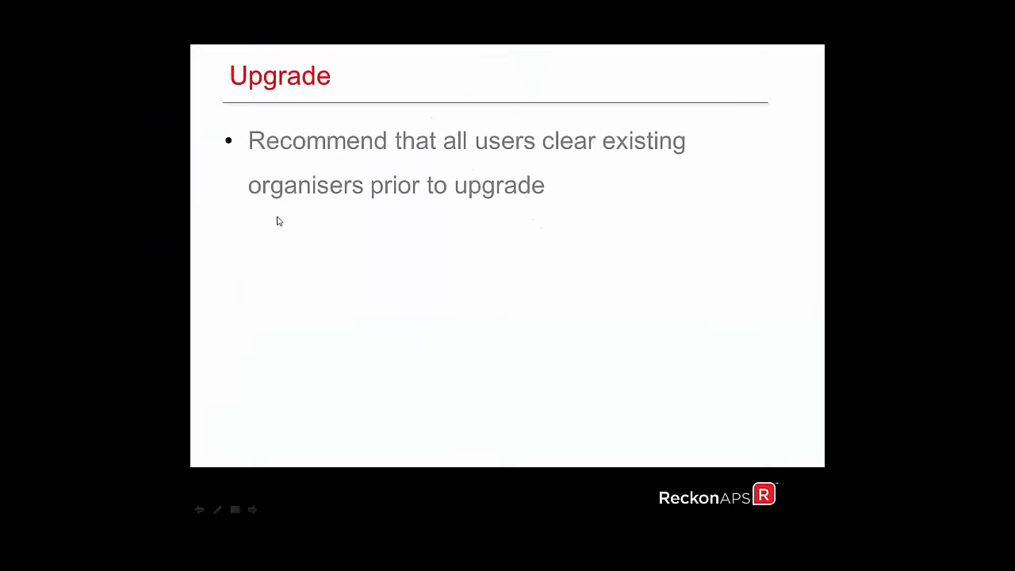
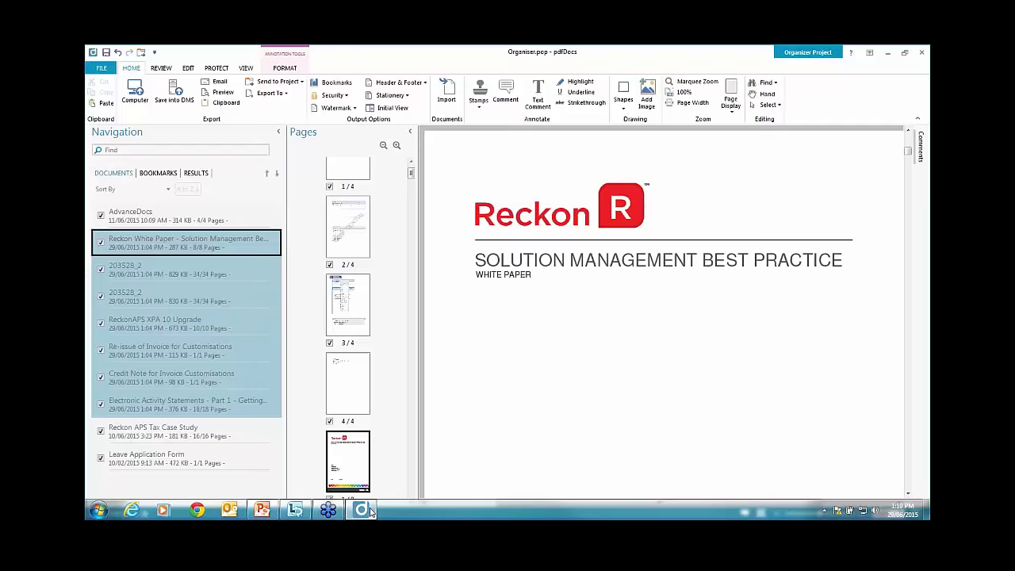
Switch to pdfDocs, open the pdfDocs 3 organizer, check which project types it can open, and close its window.
click(102, 70)
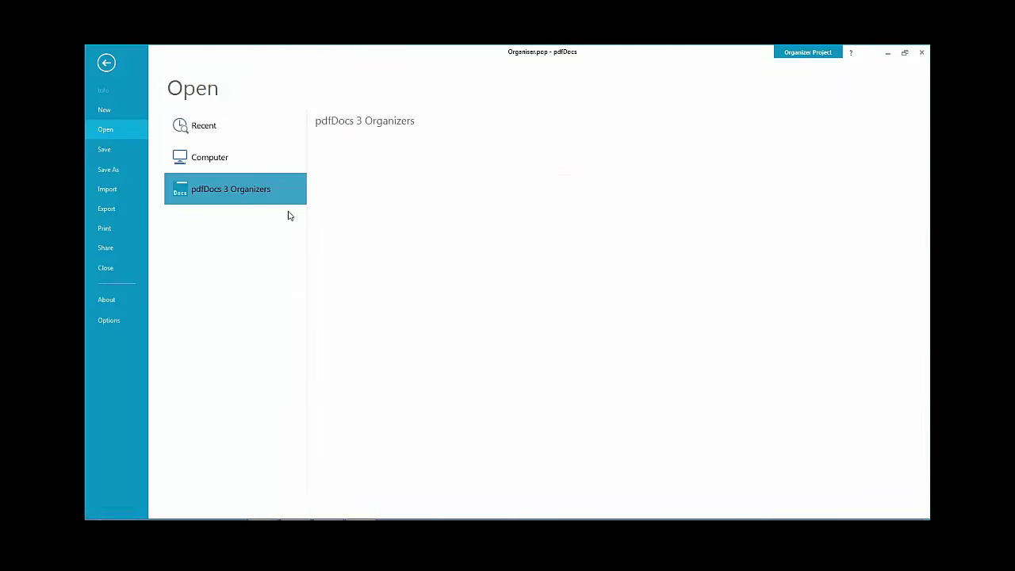
click(264, 192)
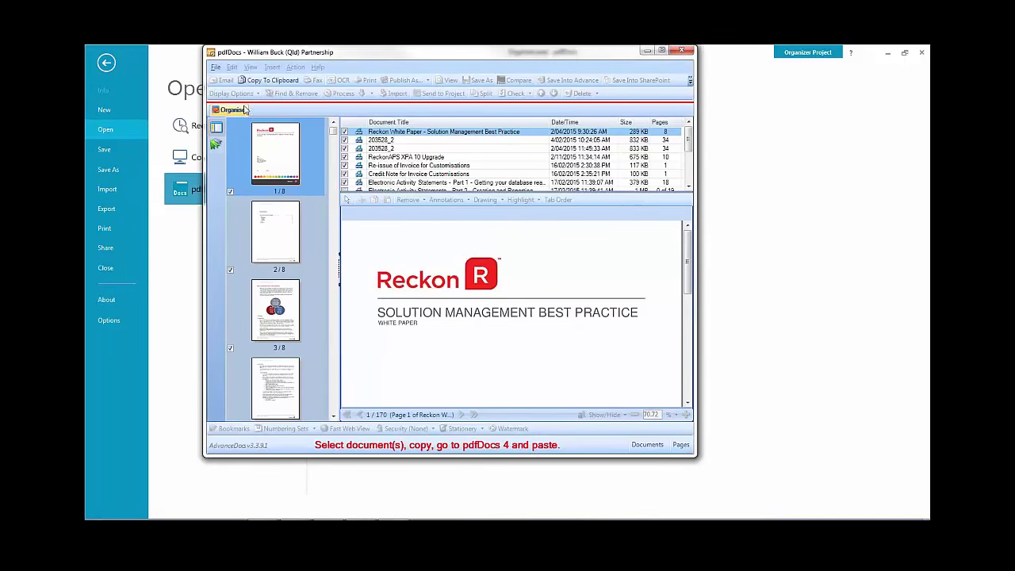
click(216, 66)
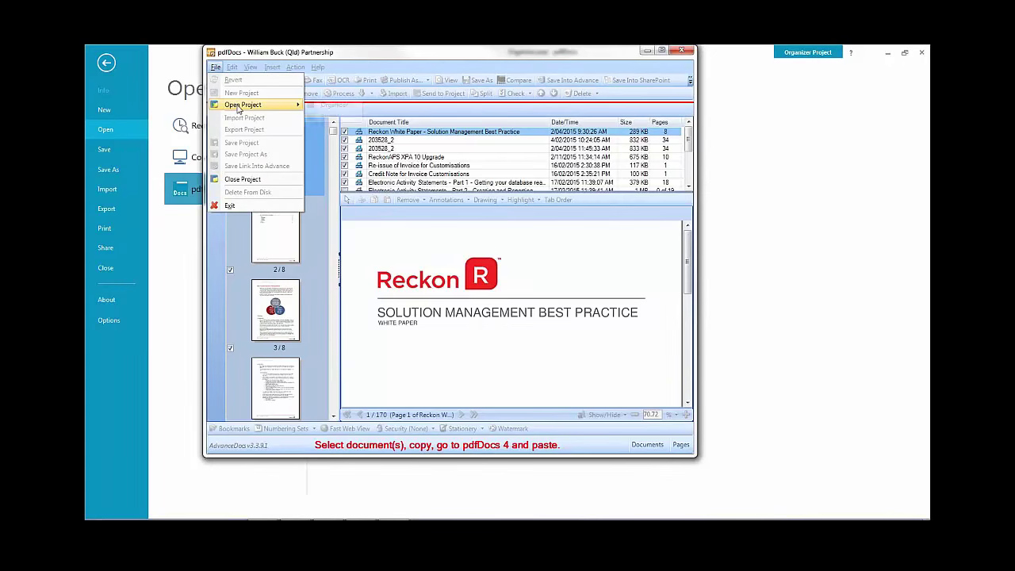
mouse_move(238, 108)
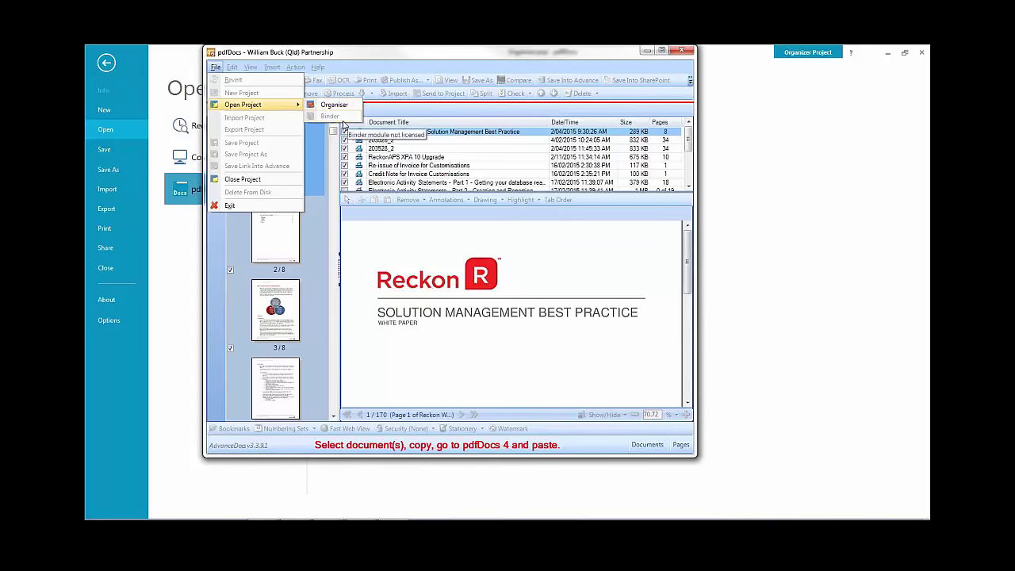
click(688, 66)
click(689, 66)
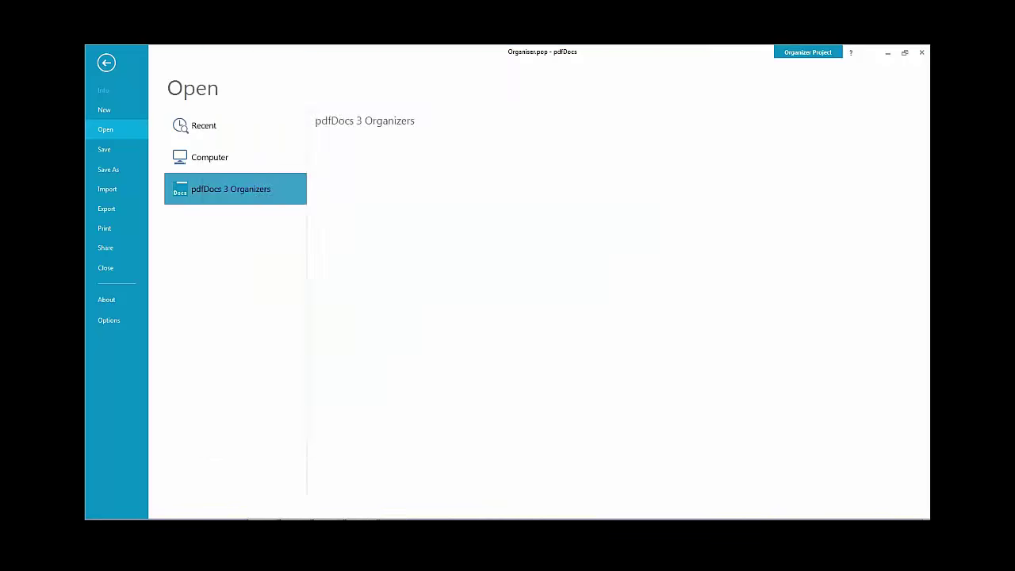
Inspect the binder project files under Documents, My Binders, Binder Project, Project Data in Windows Explorer, and close the window.
key(super+e)
click(253, 208)
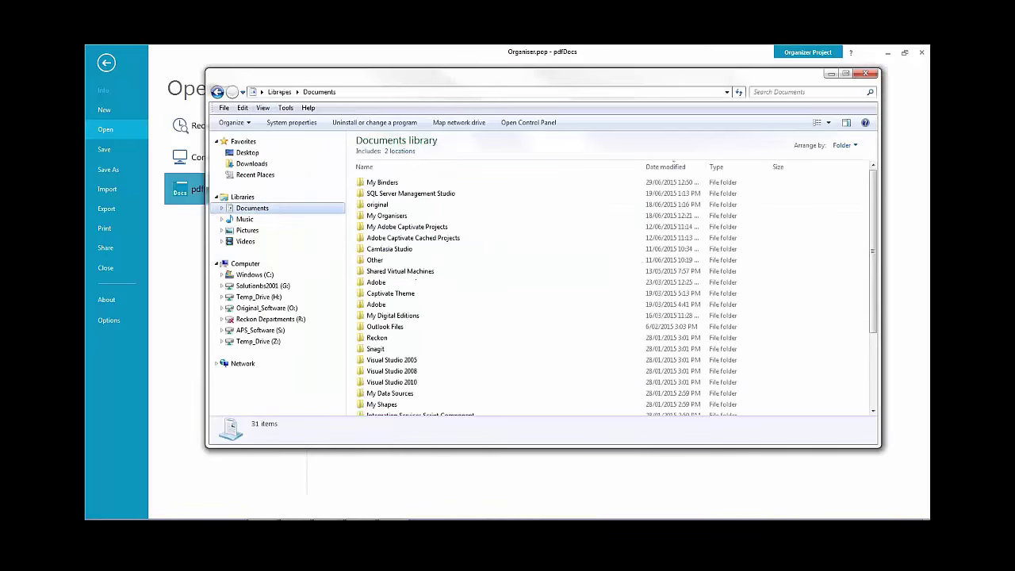
double_click(408, 182)
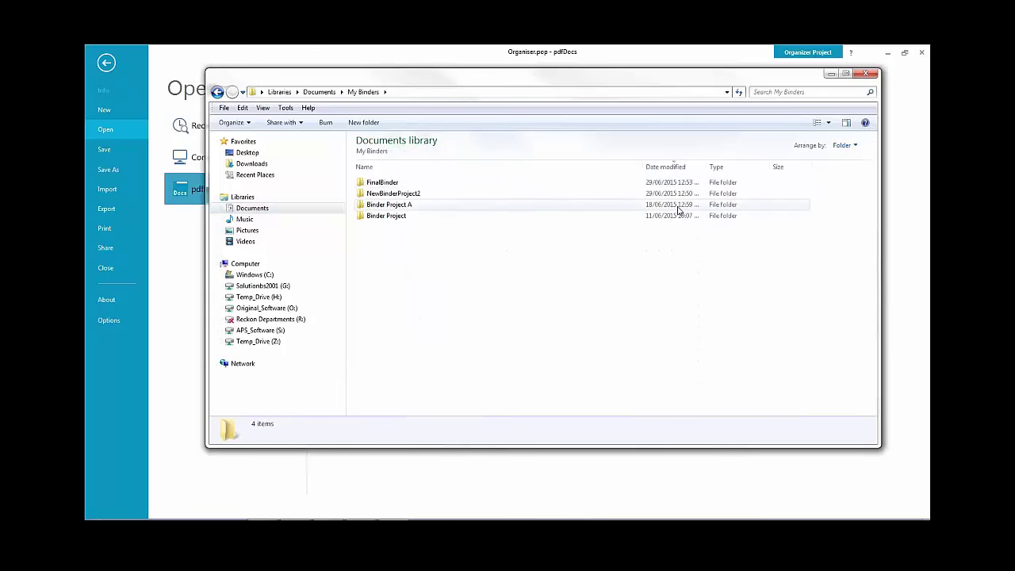
double_click(388, 216)
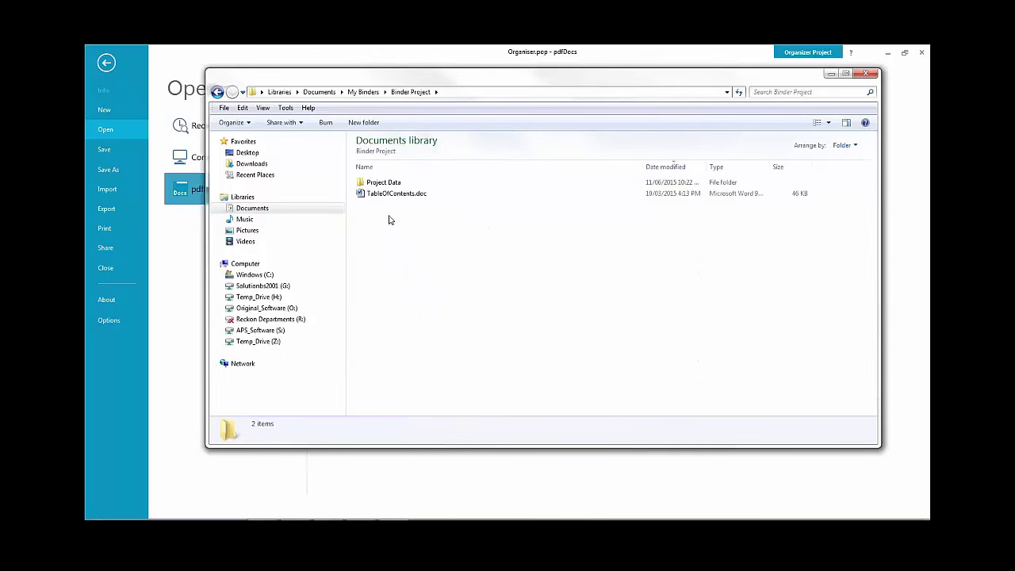
double_click(399, 184)
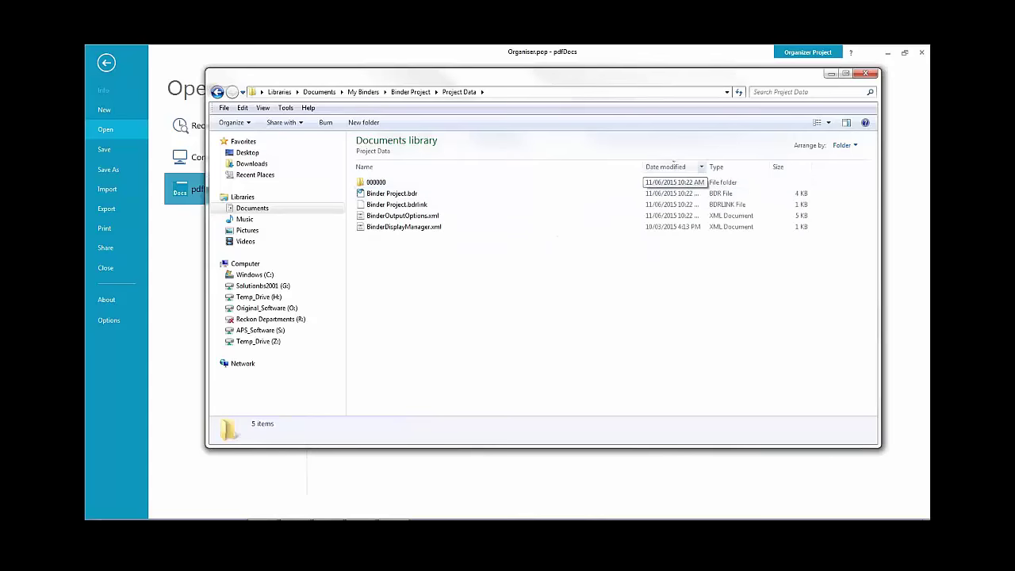
click(870, 73)
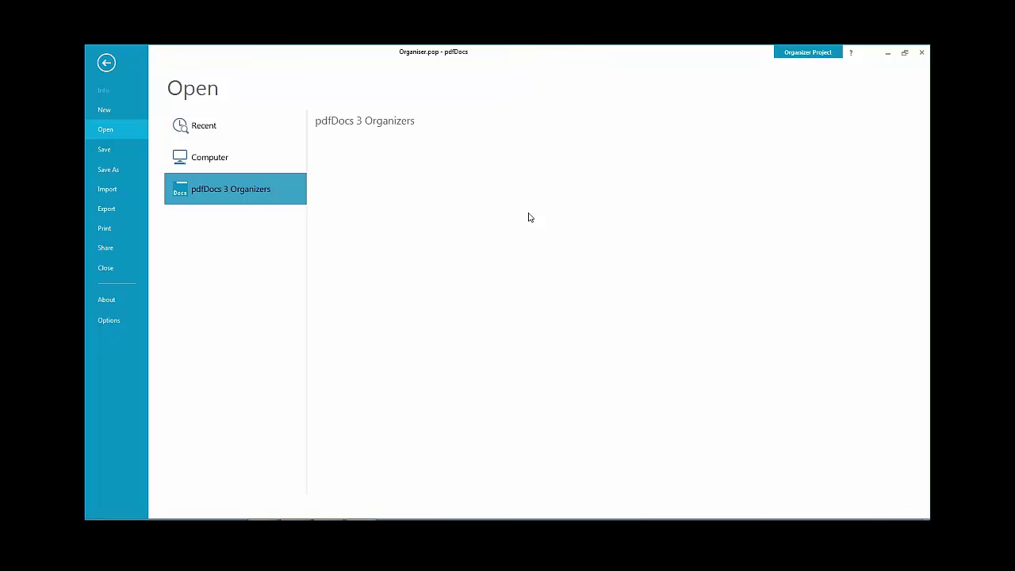
Minimise pdfDocs, and open Outlook and Internet Explorer.
click(887, 53)
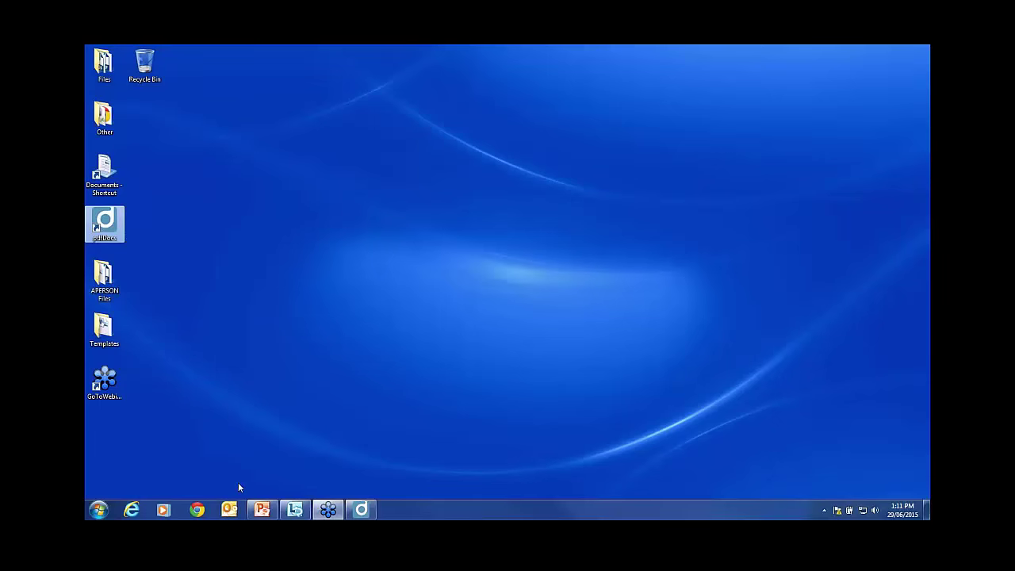
click(229, 511)
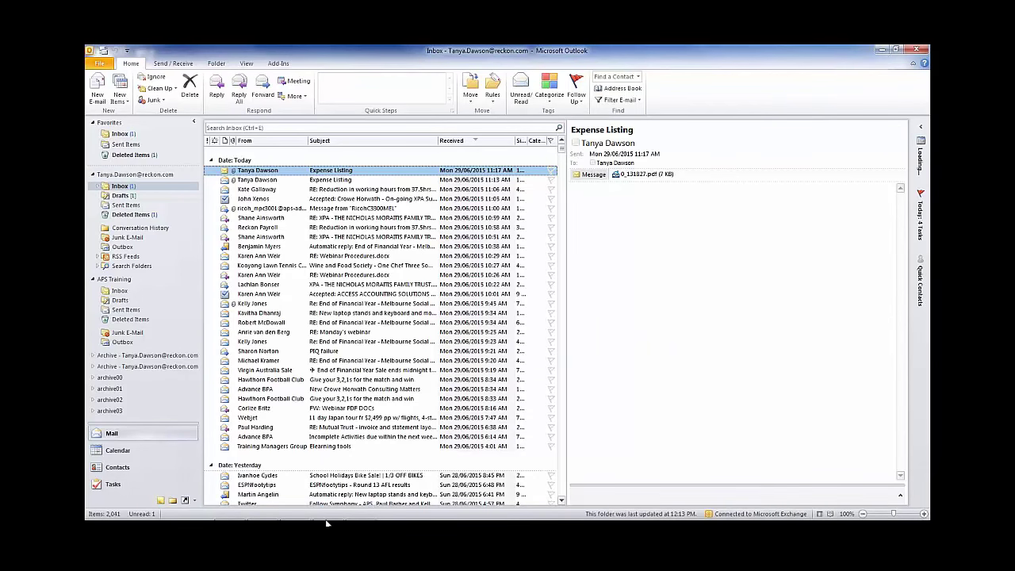
click(132, 511)
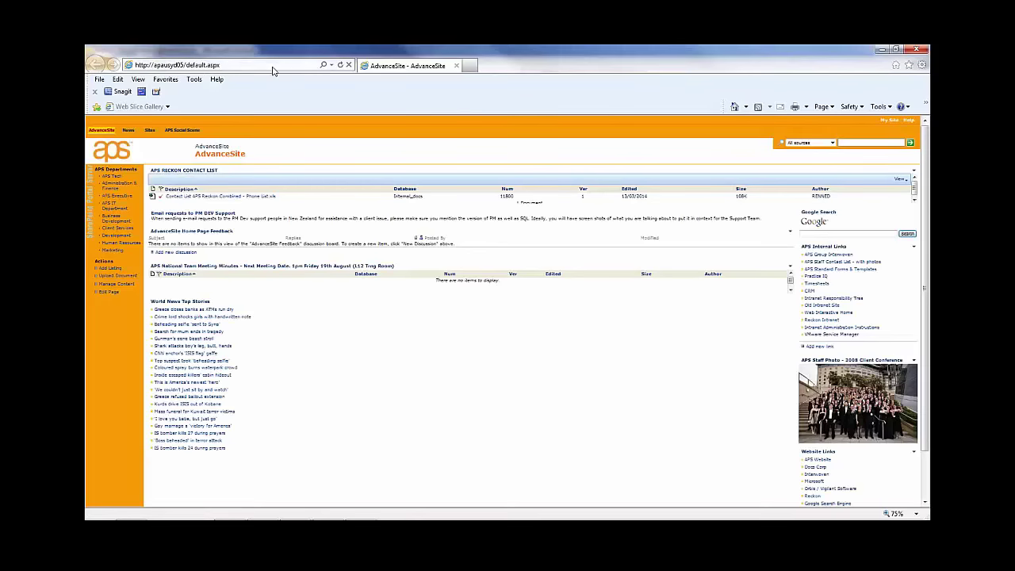
mouse_move(445, 524)
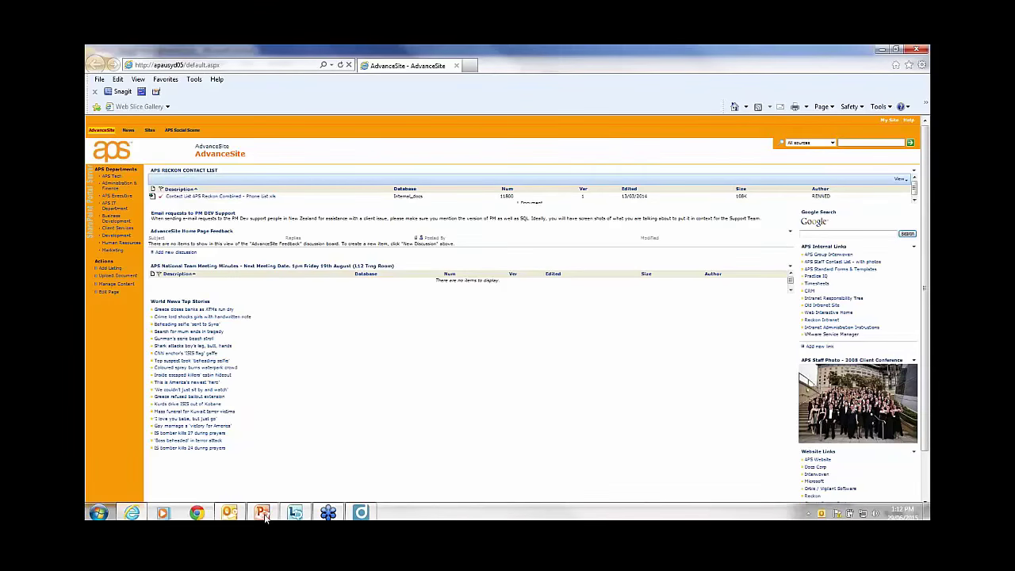
right_click(230, 512)
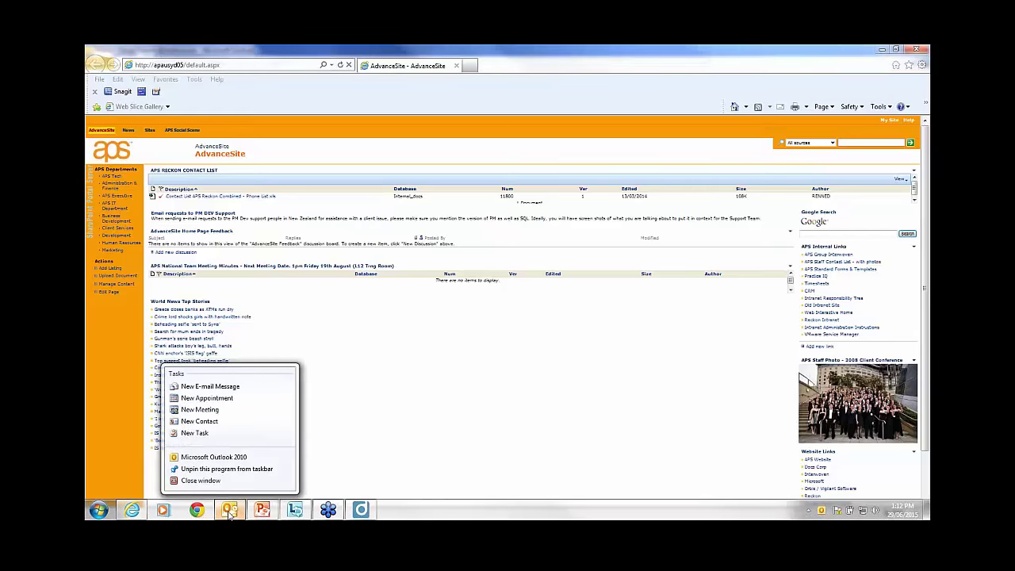
click(459, 346)
click(279, 67)
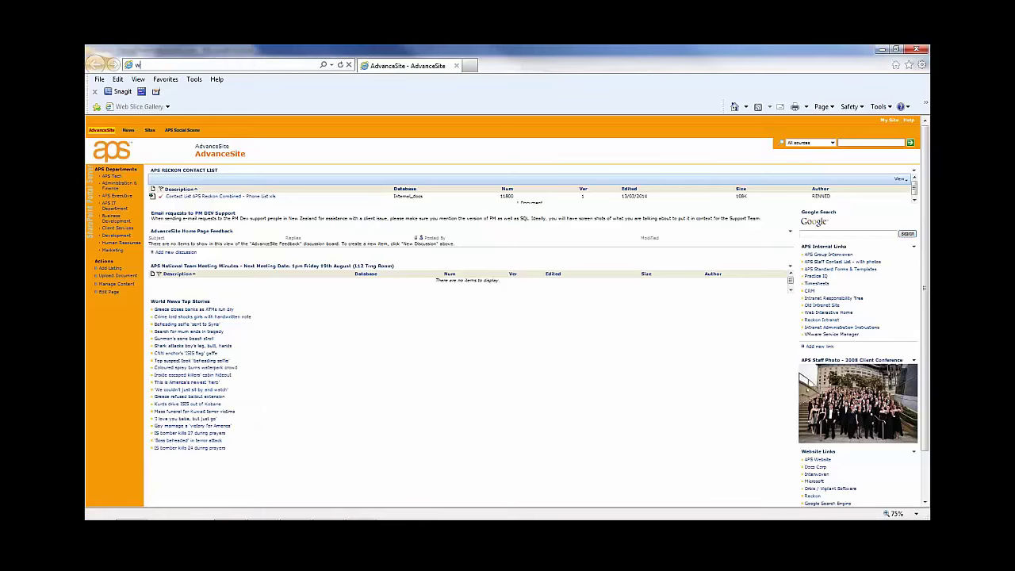
text(www.reckon.com/)
click(287, 77)
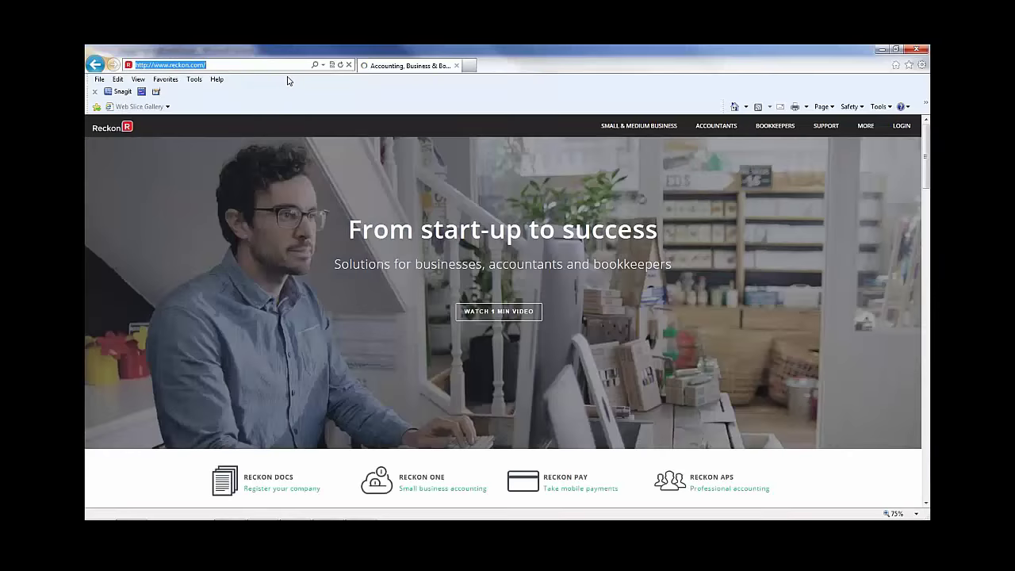
mouse_move(745, 134)
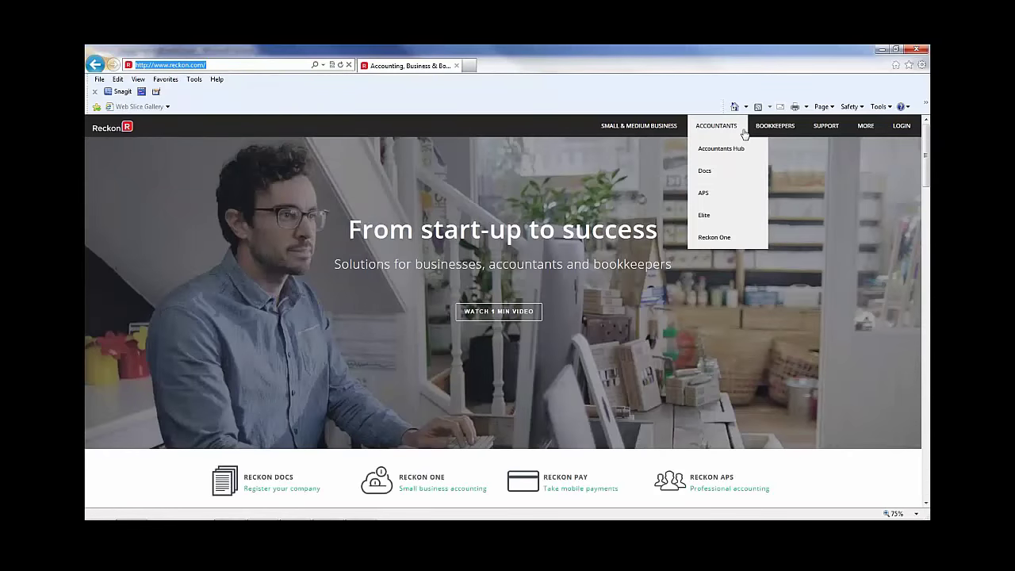
click(735, 150)
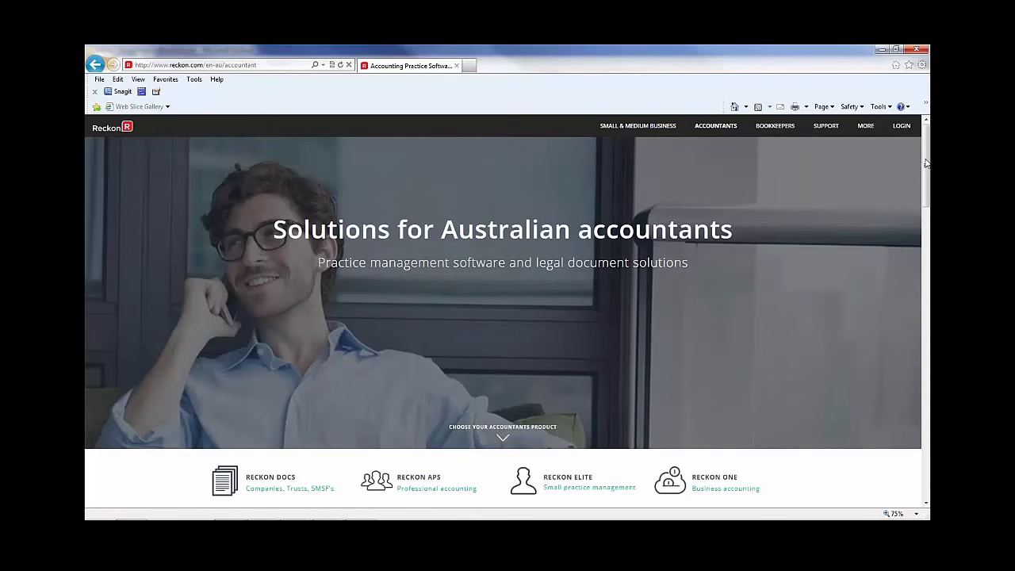
Visit the Reckon APS page from the Accountants Hub and open its Client Area.
drag(925, 163, 926, 401)
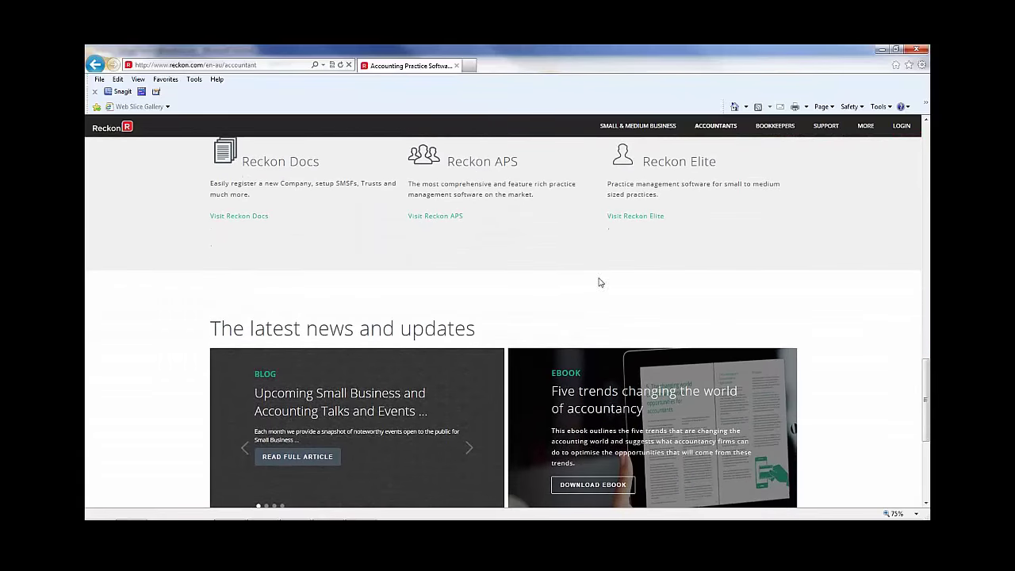
click(430, 218)
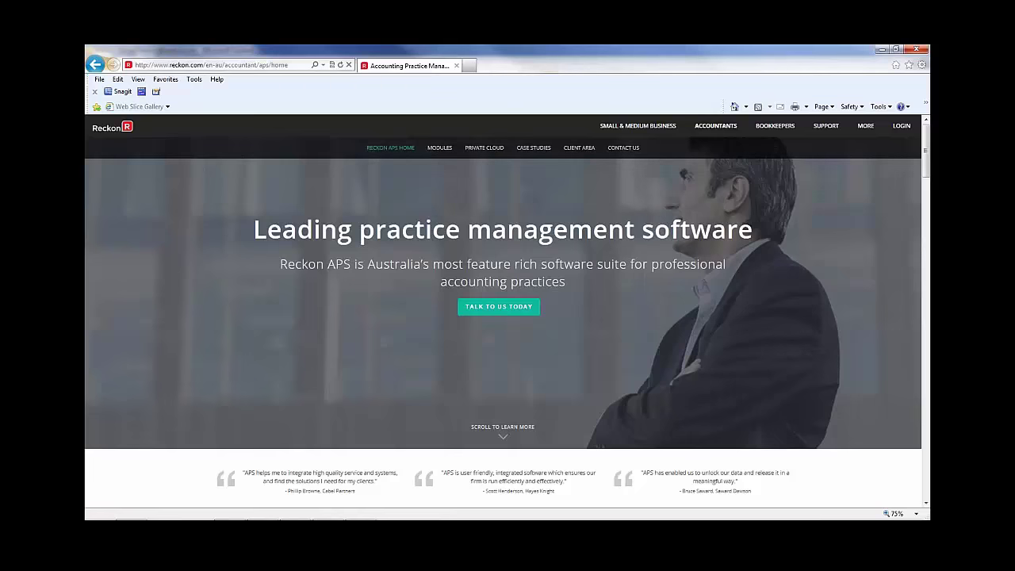
click(581, 148)
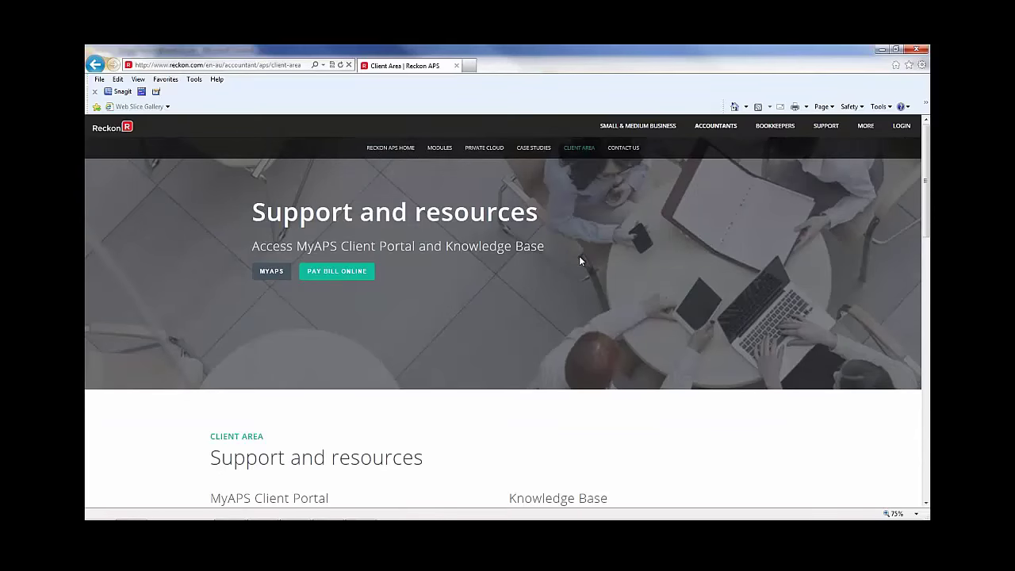
Open the Upcoming Webinars page from the Client Area and view the pdfDocs version 4.x session dates.
scroll(585, 298, down, 3)
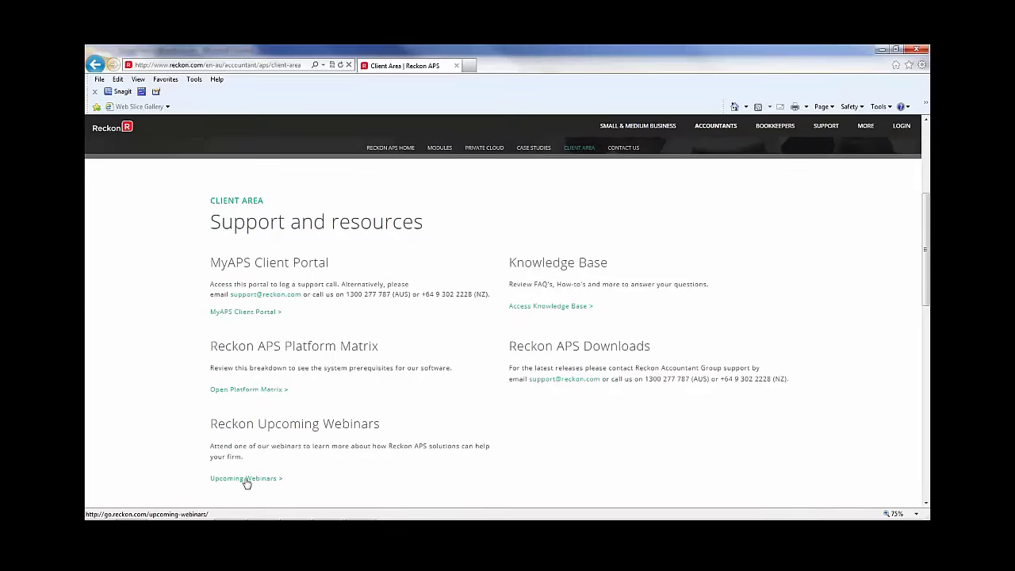
click(245, 479)
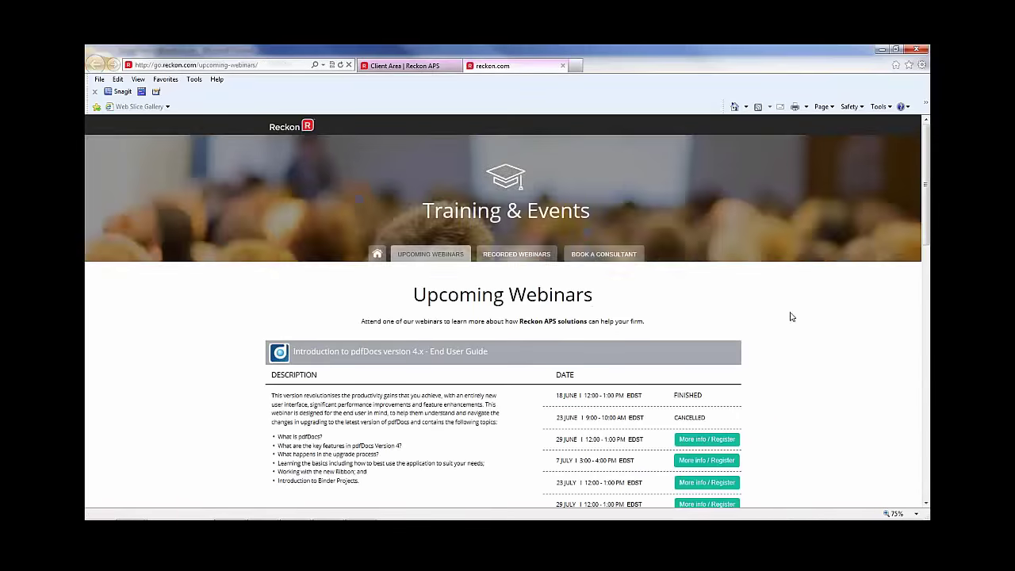
scroll(797, 319, down, 1)
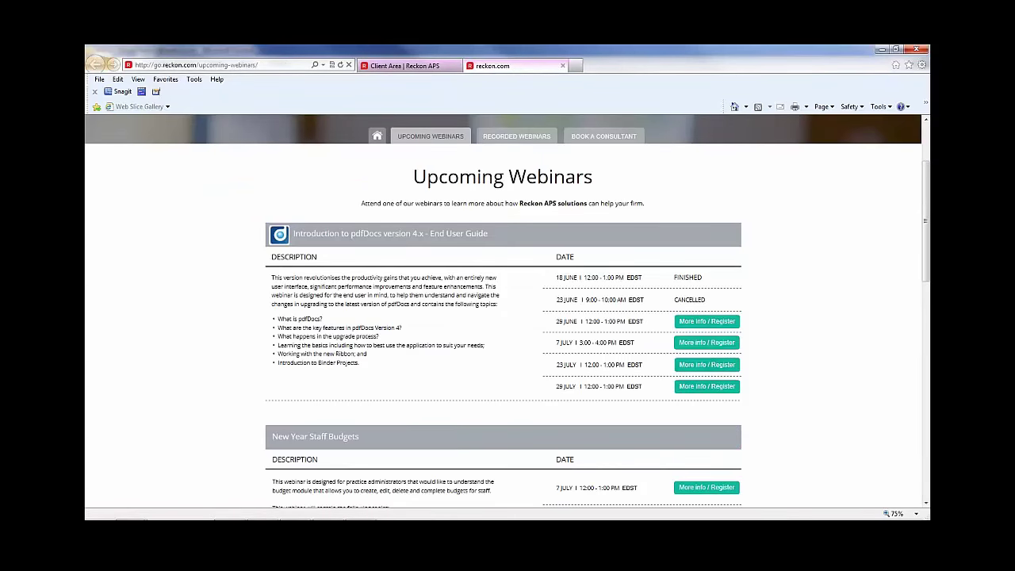
Open the Recorded Webinars page and look through the available recordings.
click(516, 138)
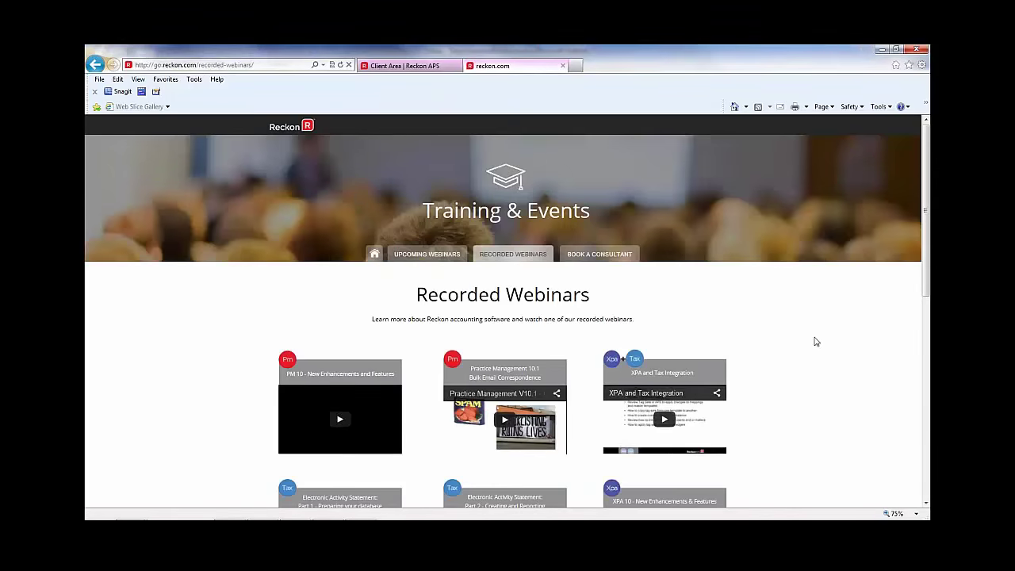
scroll(817, 342, down, 3)
scroll(816, 342, down, 3)
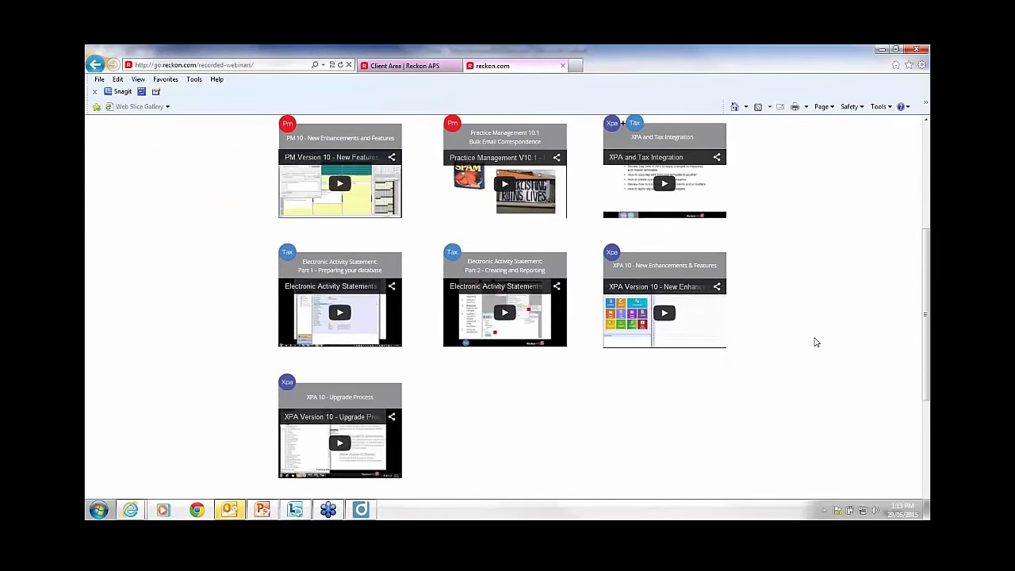
scroll(815, 342, up, 3)
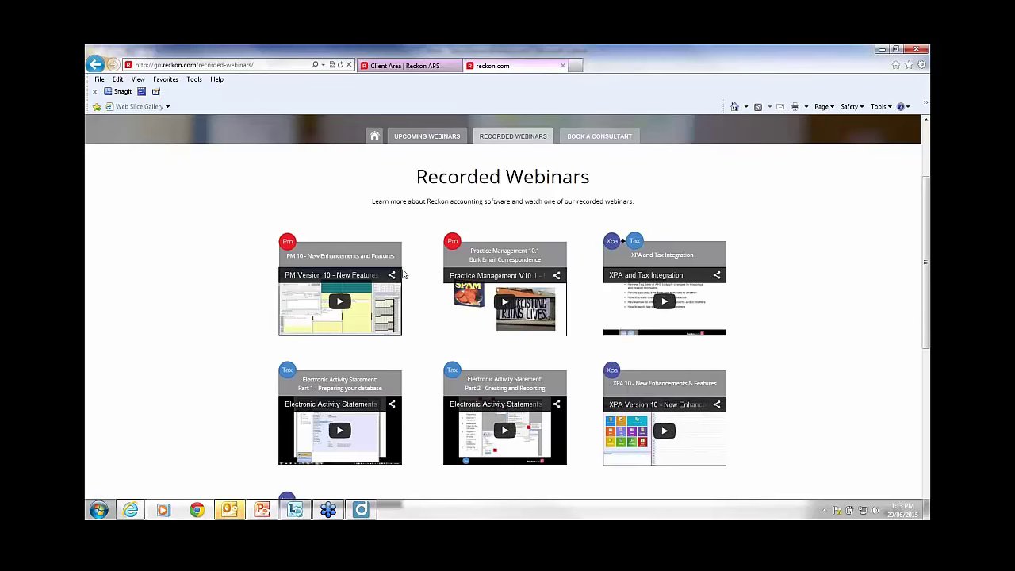
scroll(796, 300, down, 1)
scroll(798, 302, up, 1)
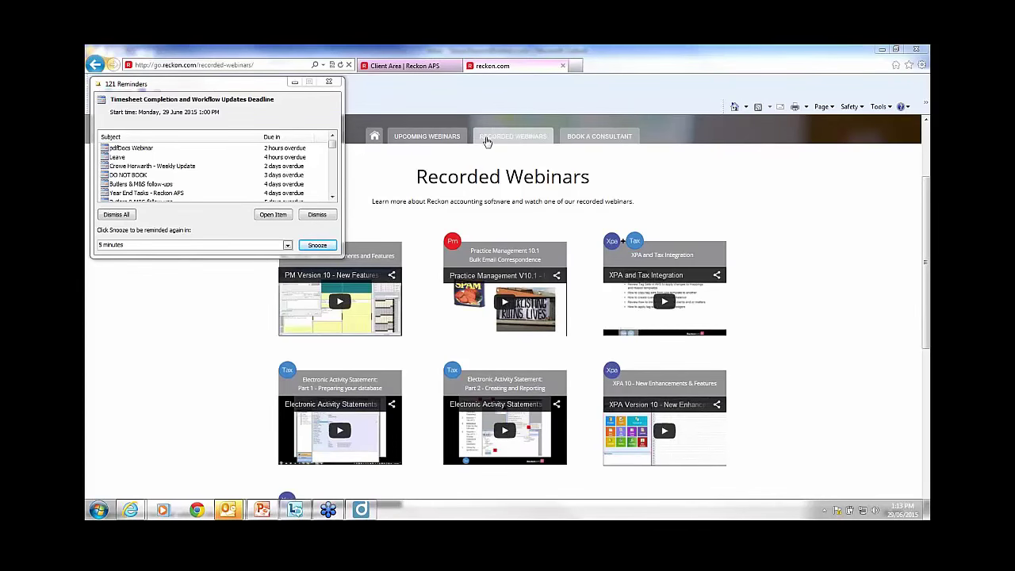
Return to the Upcoming Webinars page and review the listed sessions from pdfDocs to New Year Staff Budgets.
click(444, 139)
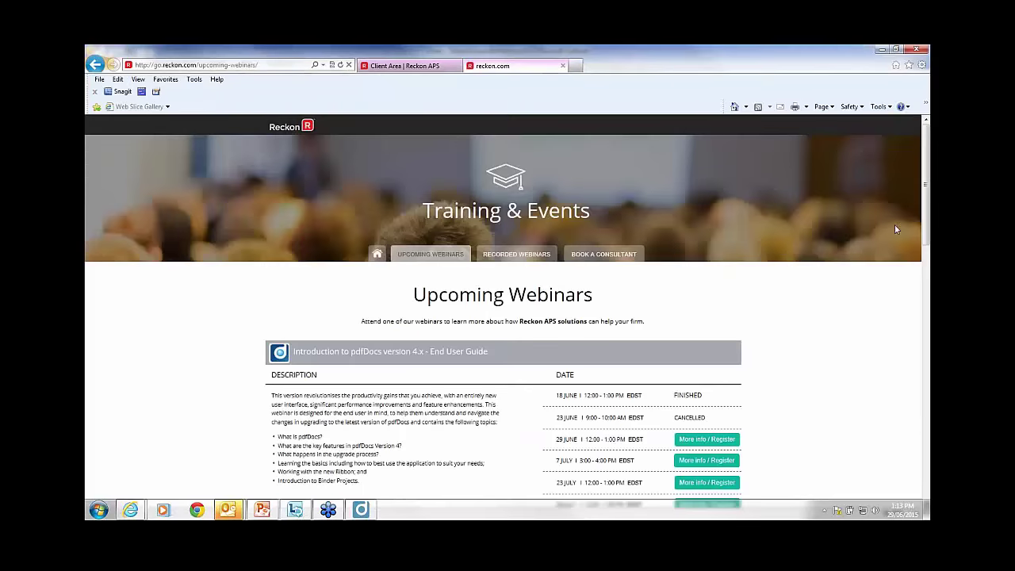
scroll(895, 223, down, 3)
scroll(925, 230, down, 4)
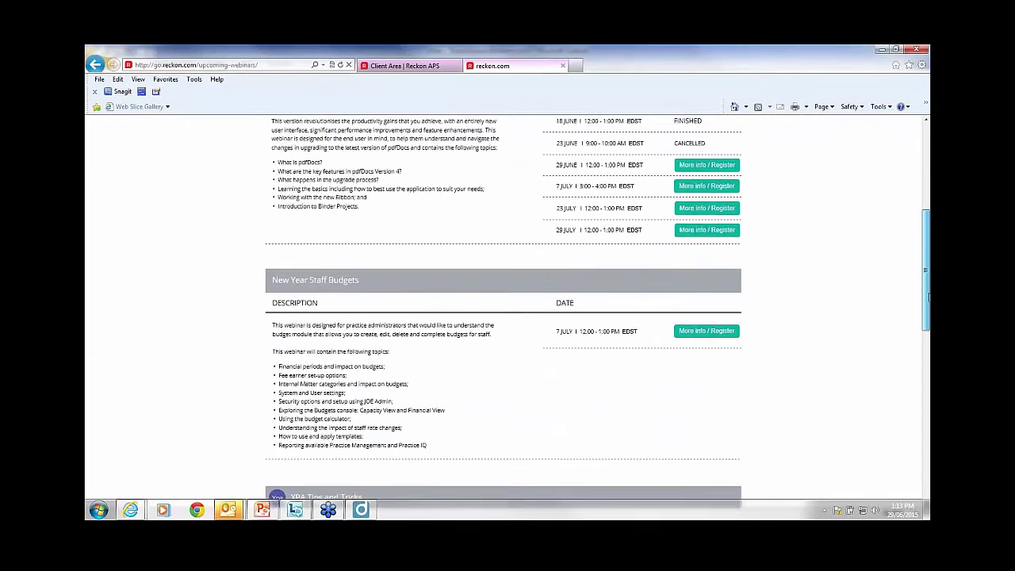